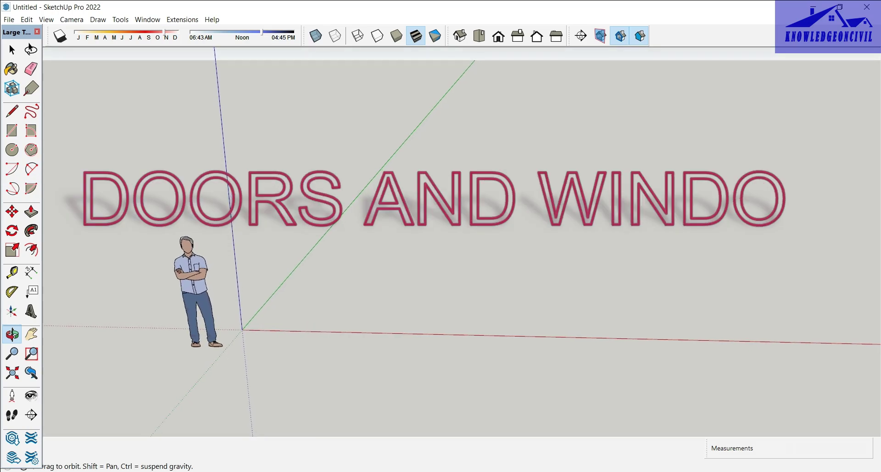
# Draw a 15'x15' floor rectangle on the ground starting at the axes origin
pyautogui.press('space')
pyautogui.press('r')
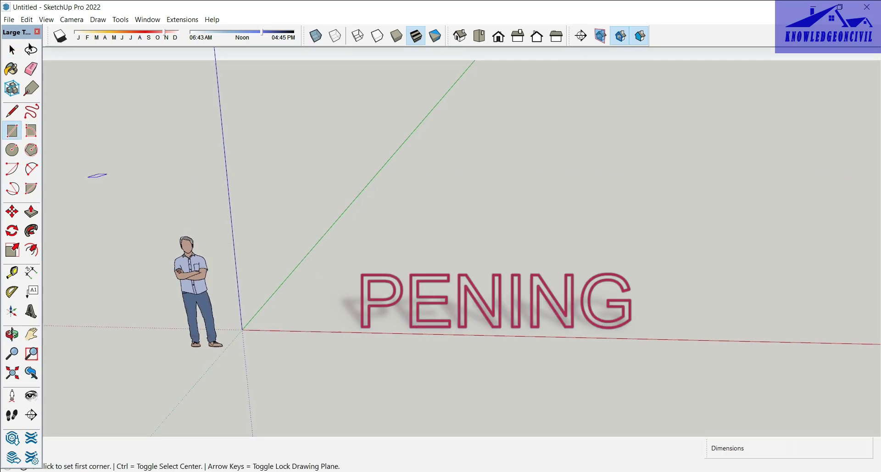
pyautogui.click(242, 329)
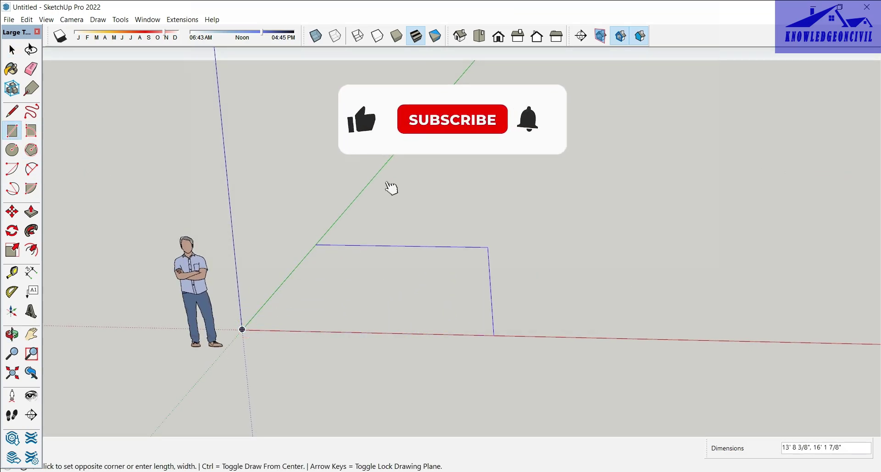
pyautogui.write('15')
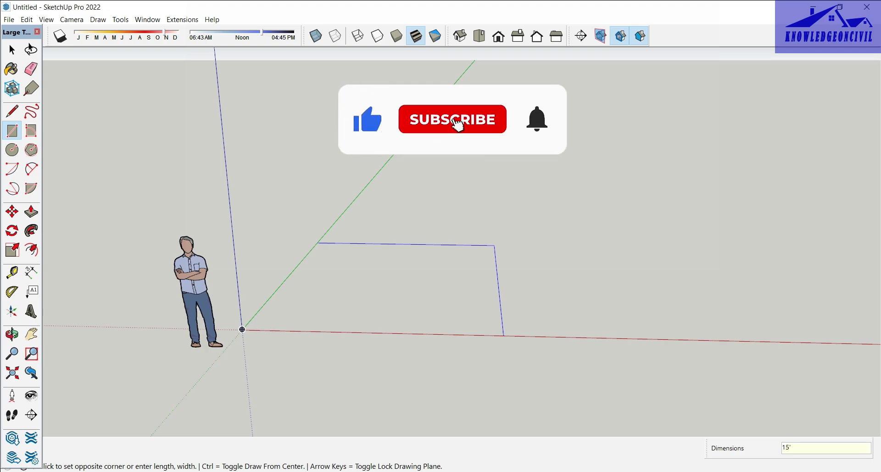
pyautogui.write("'.")
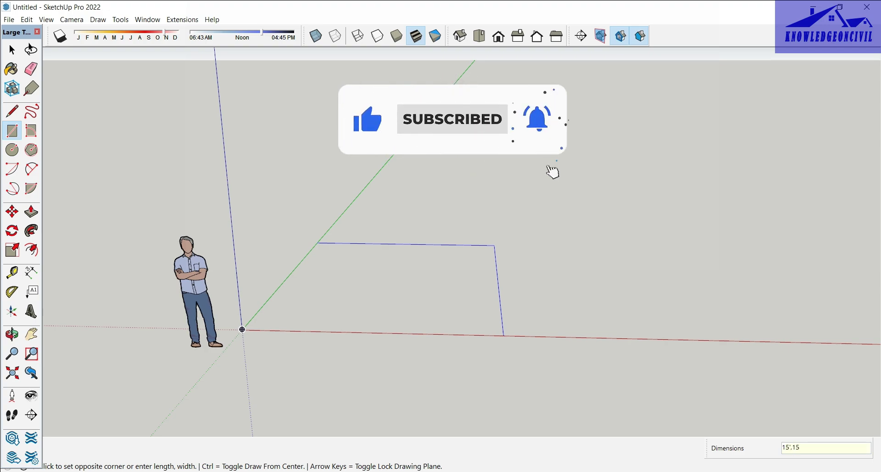
pyautogui.write("15'")
pyautogui.press('Return')
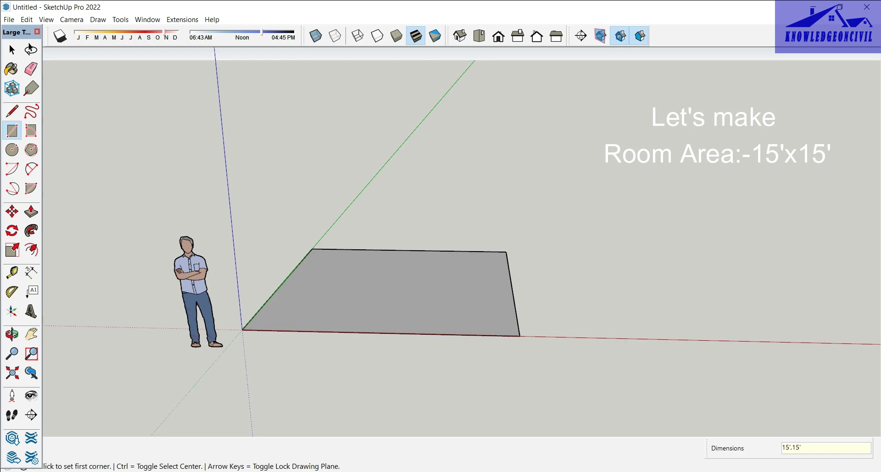
pyautogui.moveTo(501, 244); pyautogui.dragTo(497, 280, button='middle')
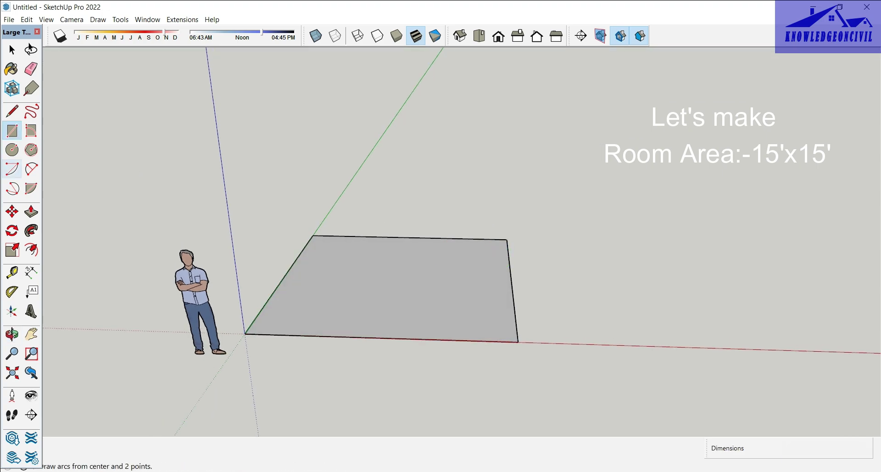
pyautogui.click(31, 249)
# Offset the square's outline 4 inches inward and delete the inner face
pyautogui.click(281, 276)
pyautogui.write('4"')
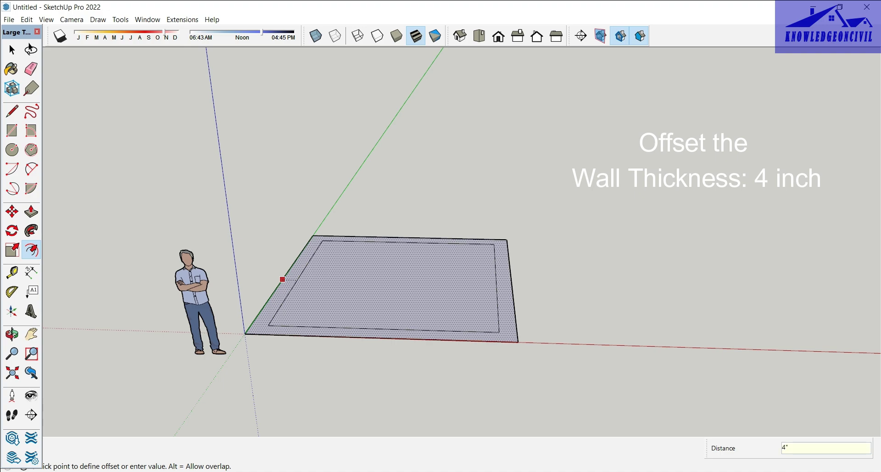
pyautogui.press('Return')
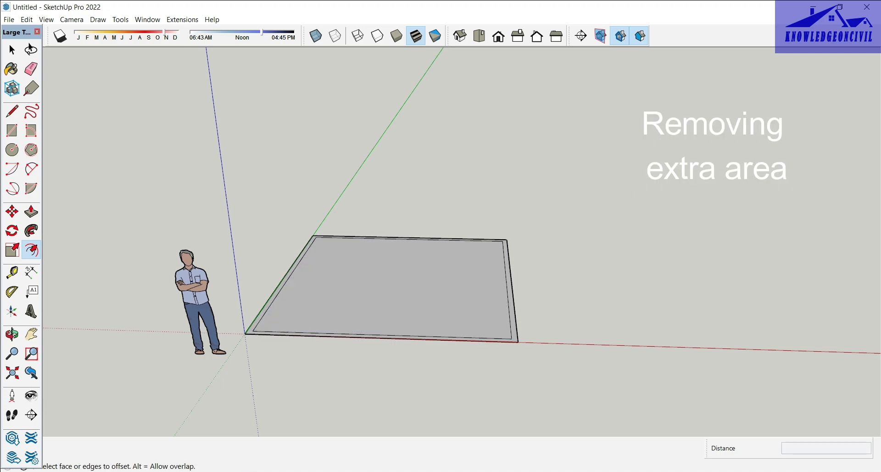
pyautogui.click(11, 49)
pyautogui.click(394, 289)
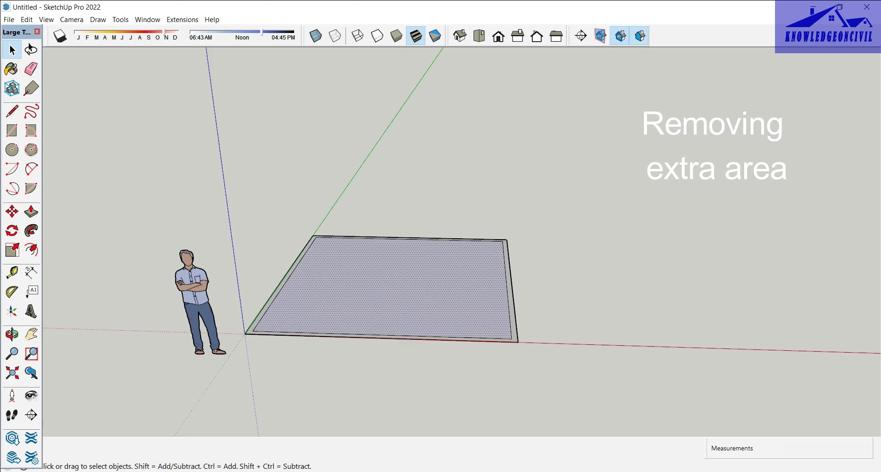
pyautogui.press('Delete')
pyautogui.scroll(2, 435, 303)
pyautogui.scroll(2, 436, 303)
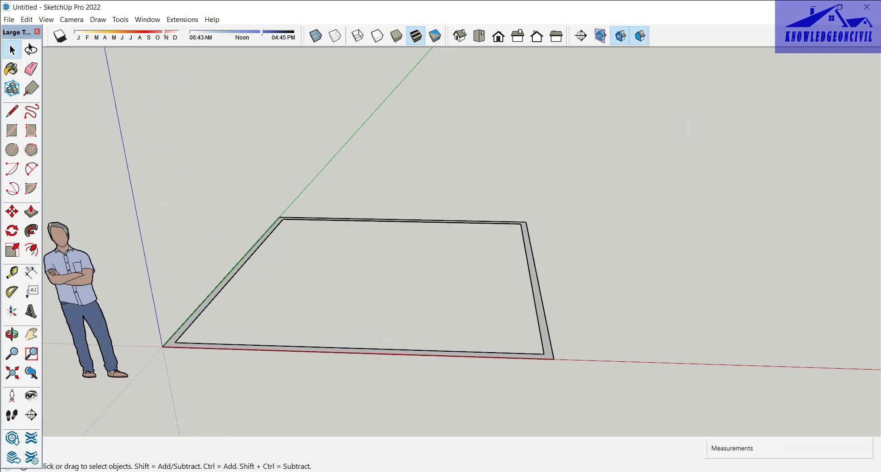
# Push the 4-inch border up 9' 5" into walls and orbit to inspect the room
pyautogui.press('p')
pyautogui.click(220, 282)
pyautogui.write('9\'5"')
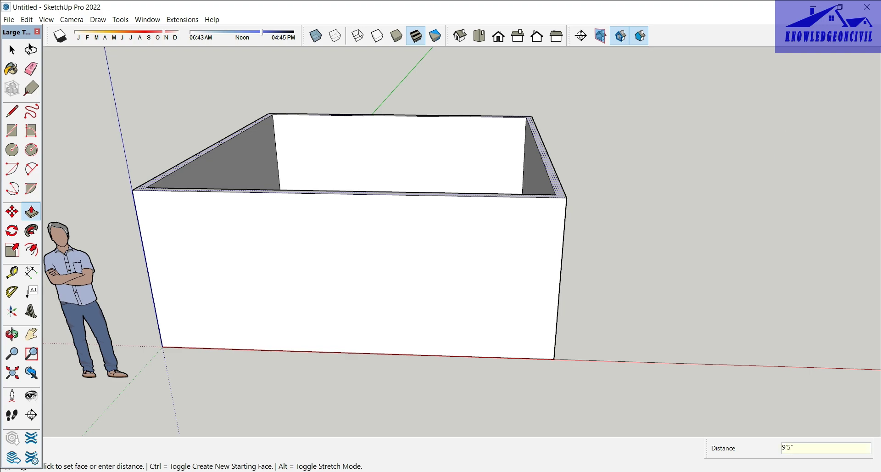
pyautogui.press('Return')
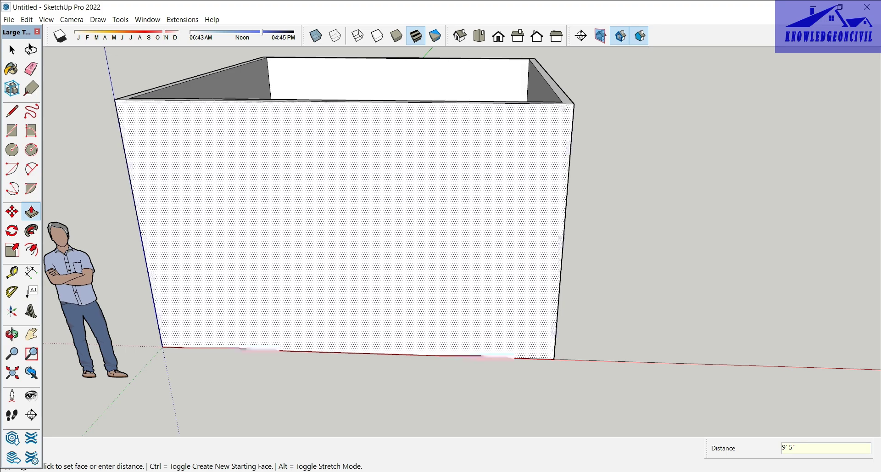
pyautogui.scroll(-1, 532, 188)
pyautogui.moveTo(629, 246); pyautogui.dragTo(574, 247, button='middle')
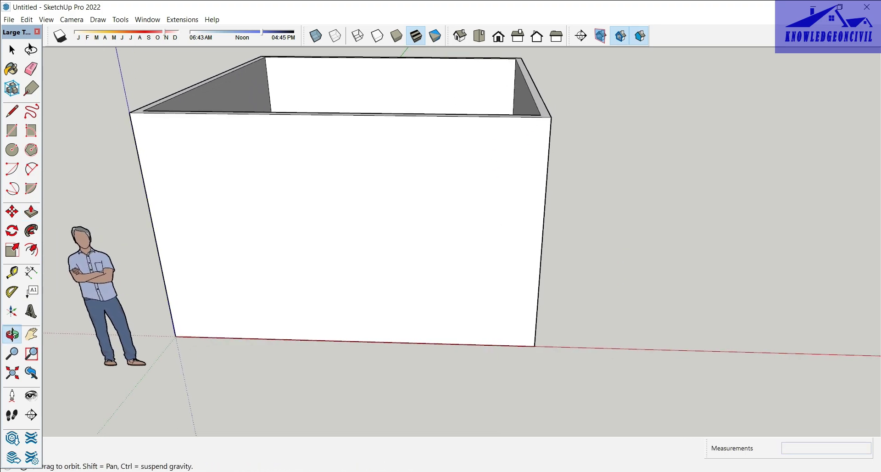
pyautogui.scroll(-1, 606, 246)
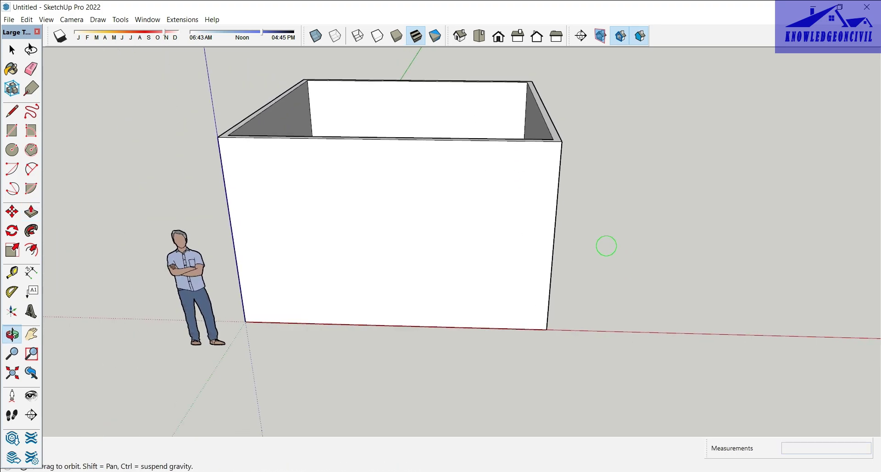
pyautogui.moveTo(605, 246); pyautogui.dragTo(597, 276, button='middle')
pyautogui.press('p')
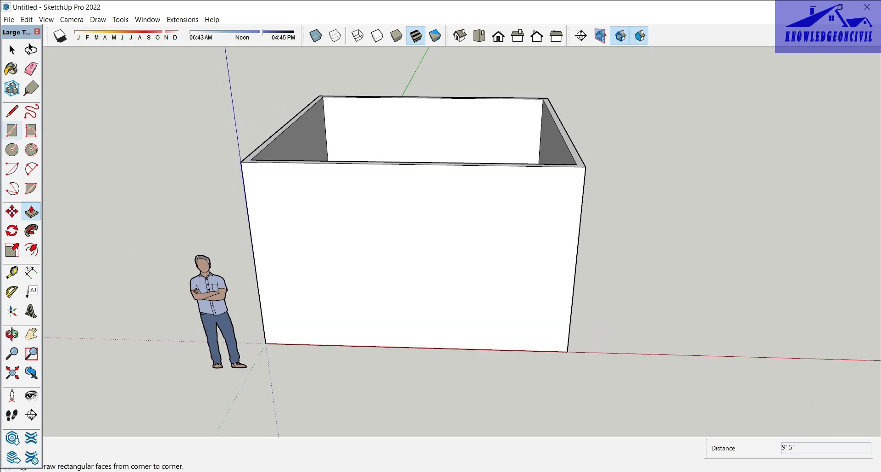
# Place vertical 0° protractor guides through the midpoints of the front wall and the next wall
pyautogui.click(12, 291)
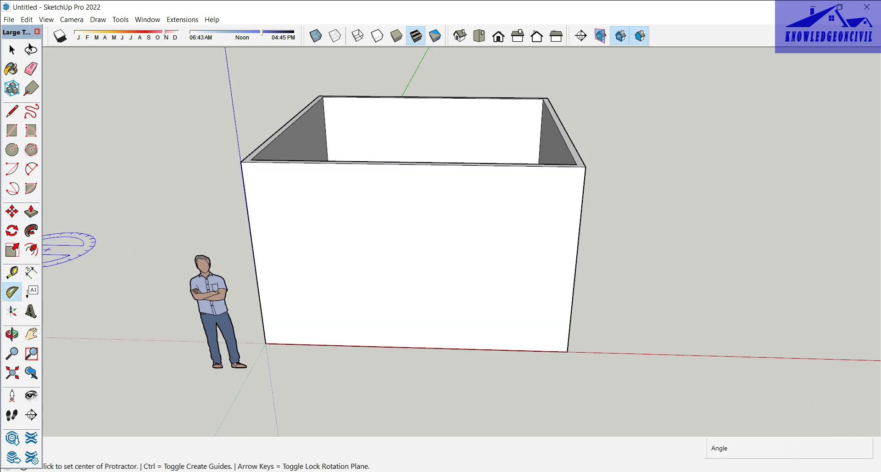
pyautogui.click(415, 347)
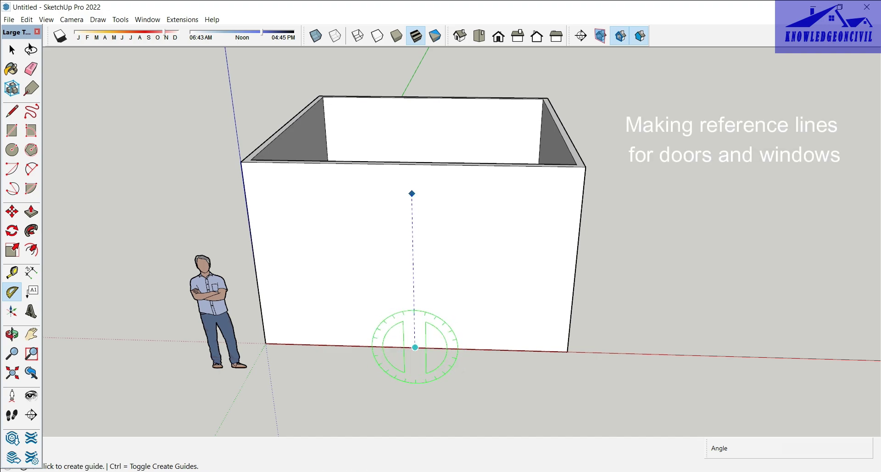
pyautogui.click(411, 164)
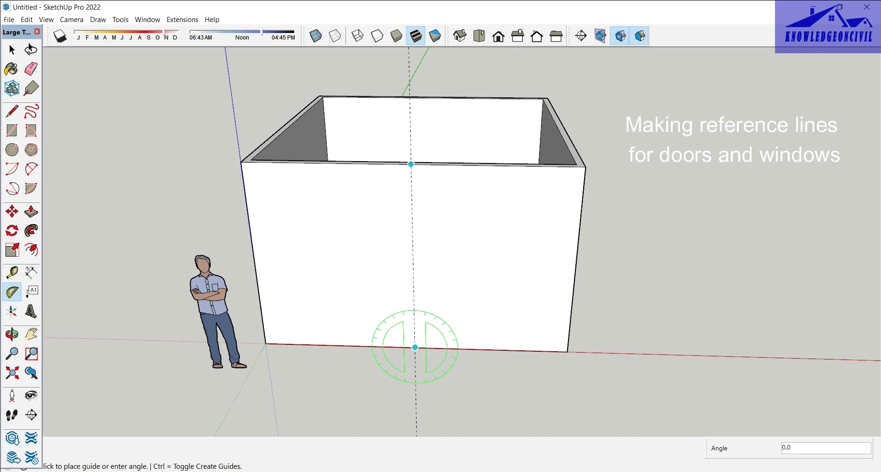
pyautogui.click(411, 164)
pyautogui.moveTo(619, 242)
pyautogui.mouseDown(button='middle')
pyautogui.moveTo(541, 247)
pyautogui.moveTo(537, 257)
pyautogui.mouseUp(button='middle')
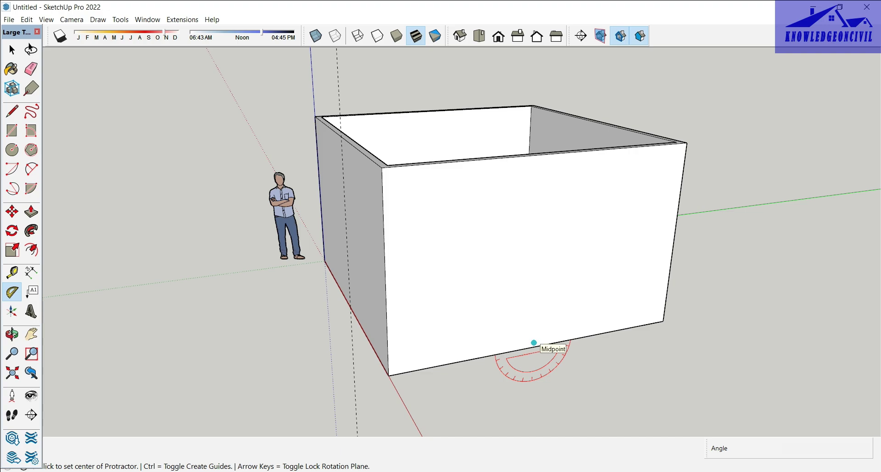
pyautogui.click(537, 345)
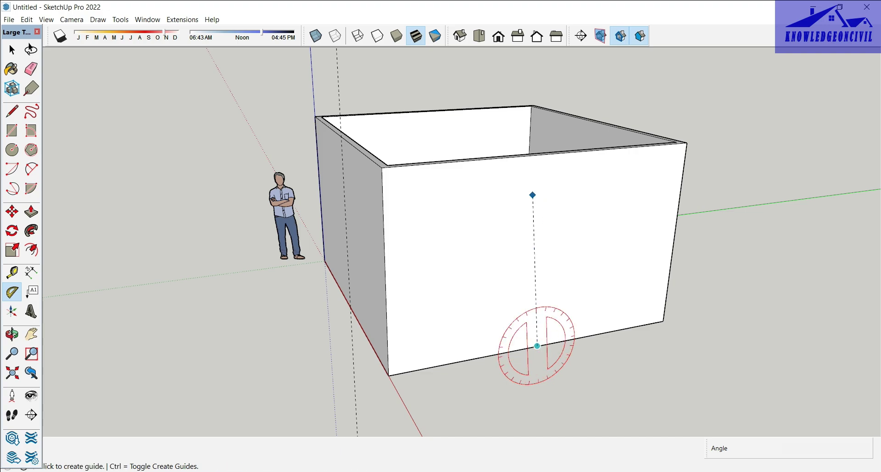
pyautogui.click(549, 154)
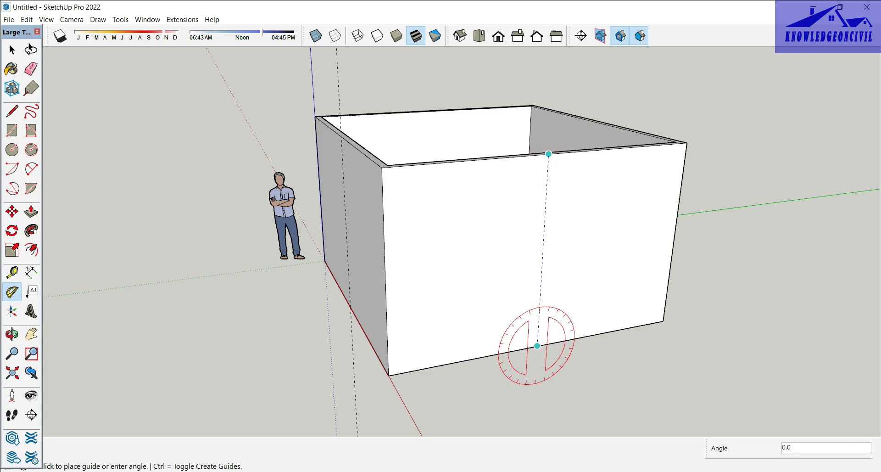
pyautogui.click(546, 163)
pyautogui.moveTo(580, 216); pyautogui.dragTo(516, 330, button='middle')
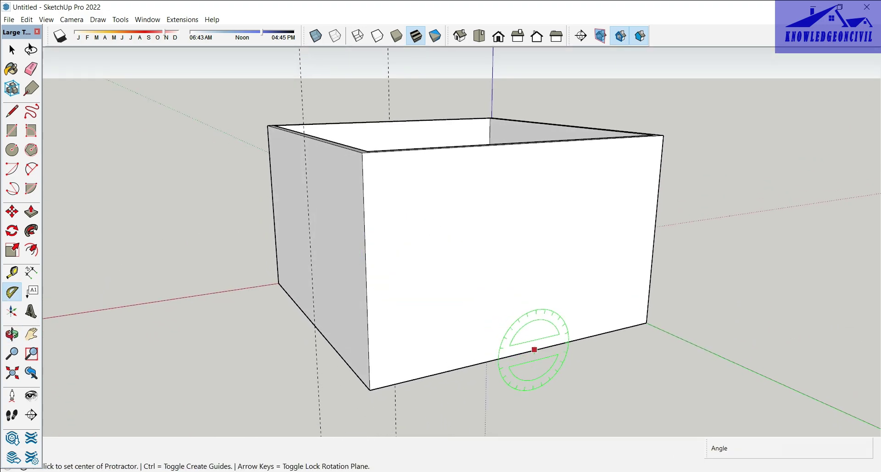
# Add vertical midpoint guides on the remaining two walls, ending with the front wall facing the camera
pyautogui.click(524, 353)
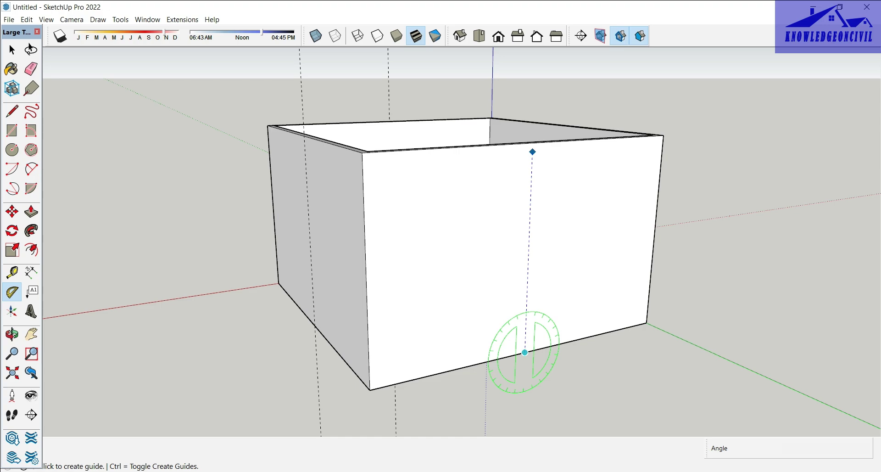
pyautogui.click(533, 142)
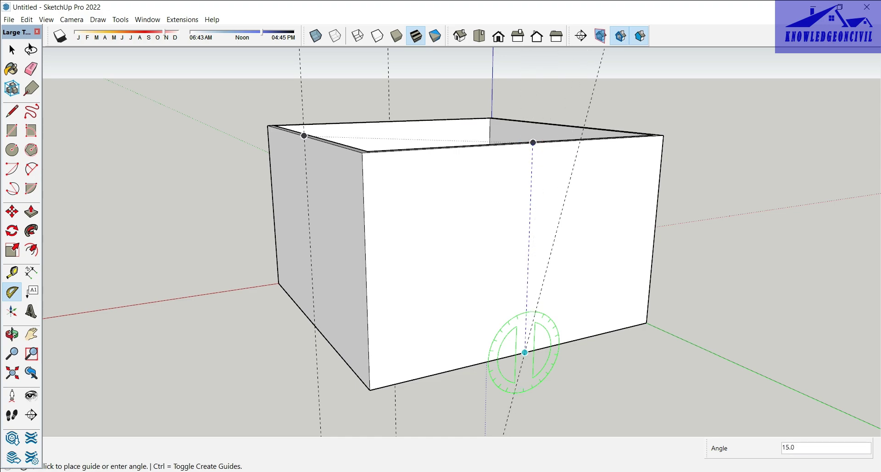
pyautogui.click(533, 142)
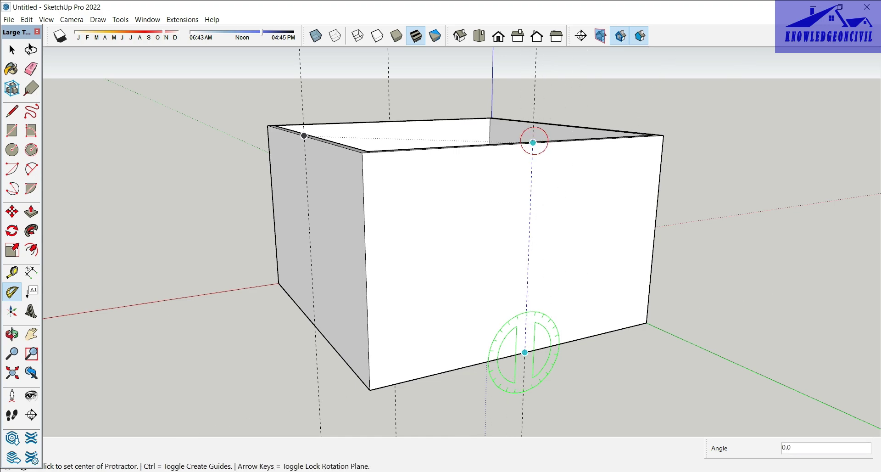
pyautogui.moveTo(737, 252)
pyautogui.mouseDown(button='middle')
pyautogui.moveTo(665, 257)
pyautogui.moveTo(521, 334)
pyautogui.mouseUp(button='middle')
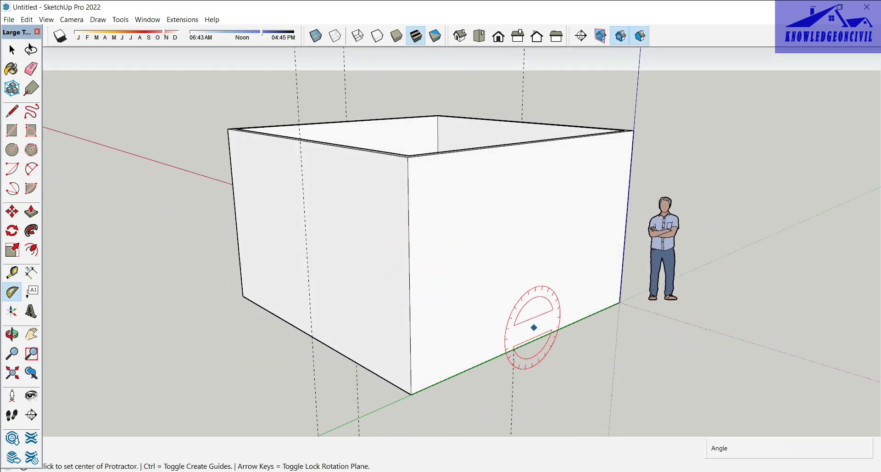
pyautogui.click(532, 340)
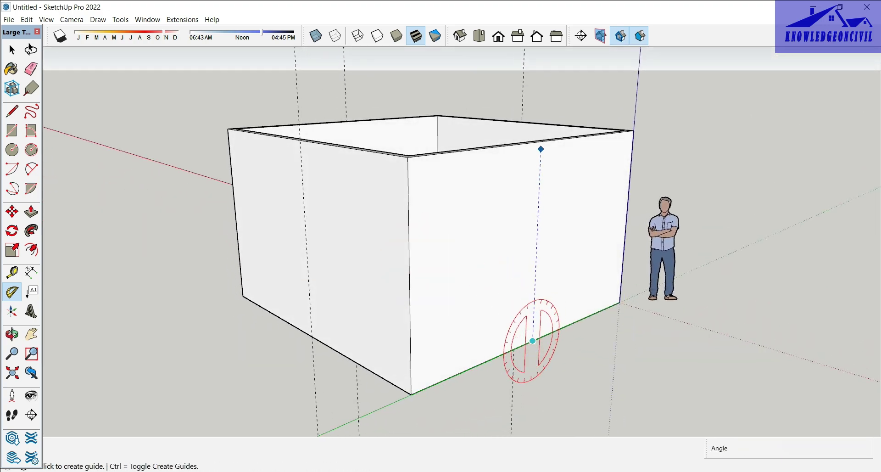
pyautogui.click(541, 141)
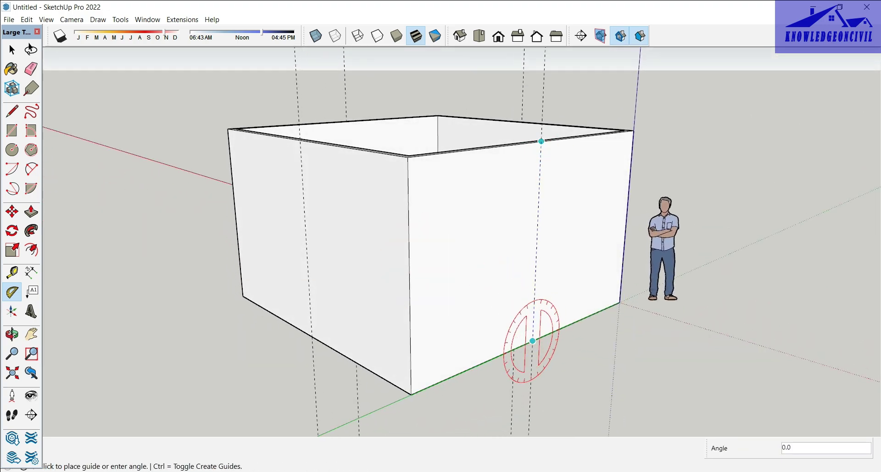
pyautogui.click(541, 141)
pyautogui.moveTo(564, 211); pyautogui.dragTo(505, 220, button='middle')
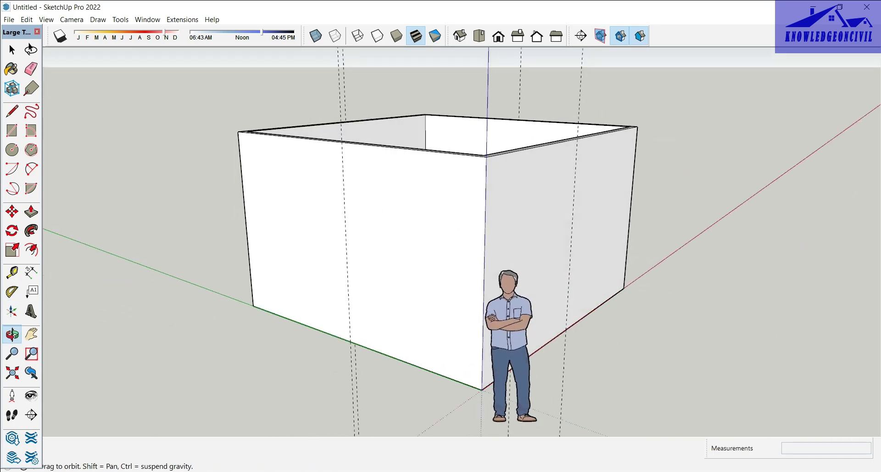
pyautogui.moveTo(678, 315)
pyautogui.mouseDown(button='middle')
pyautogui.moveTo(505, 316)
pyautogui.moveTo(571, 403)
pyautogui.mouseUp(button='middle')
# Draw a temporary 15' line across the front wall, place a horizontal guide along it, then erase the line
pyautogui.press('l')
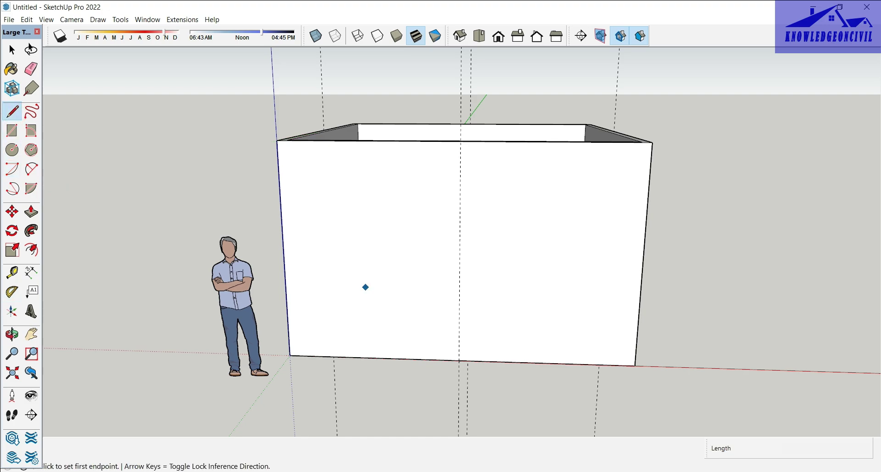
pyautogui.click(283, 251)
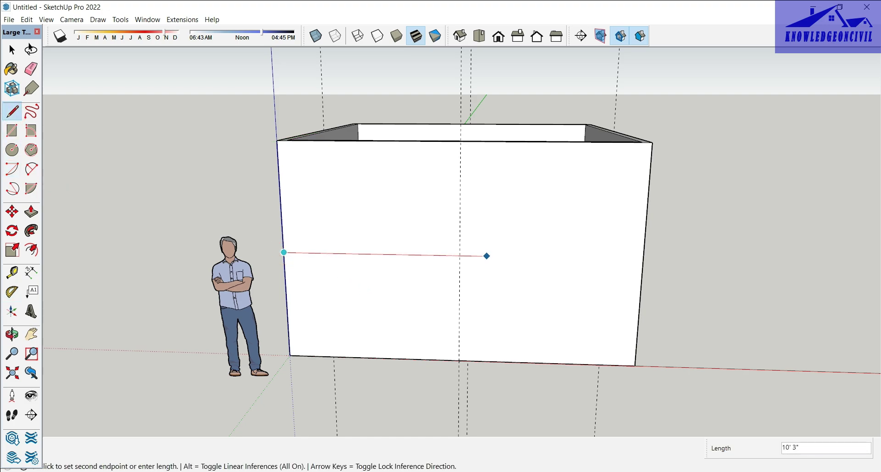
pyautogui.click(640, 255)
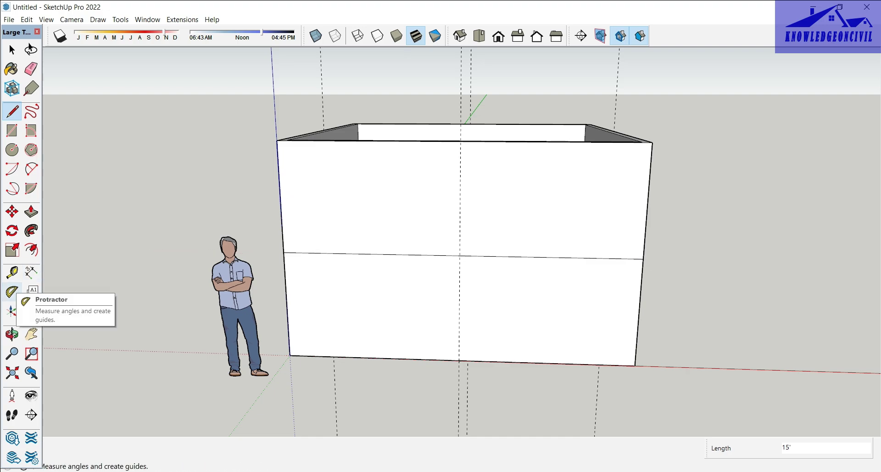
pyautogui.click(12, 292)
pyautogui.click(281, 197)
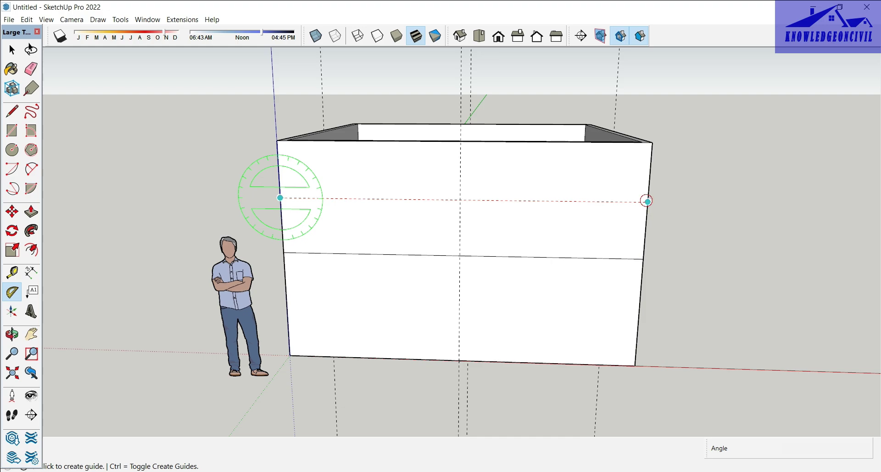
pyautogui.click(647, 200)
pyautogui.click(648, 202)
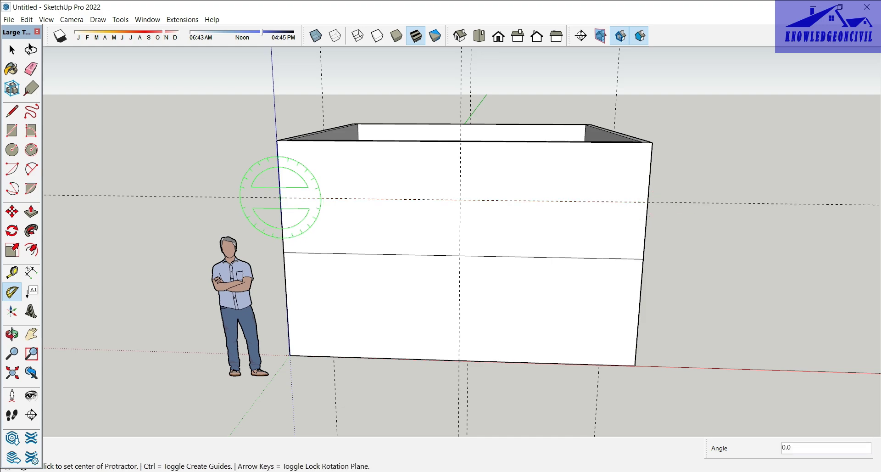
pyautogui.press('e')
pyautogui.click(612, 260)
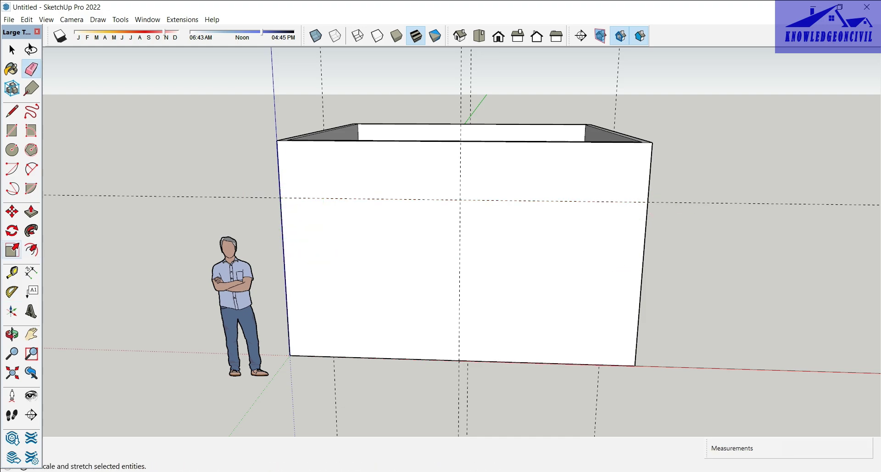
# Place level guides along the side wall and through the box corner
pyautogui.click(11, 292)
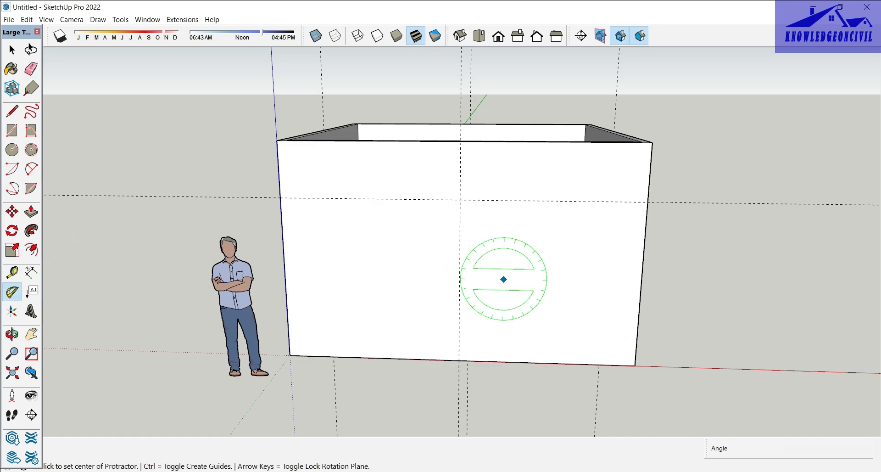
pyautogui.moveTo(692, 305)
pyautogui.mouseDown(button='middle')
pyautogui.moveTo(573, 298)
pyautogui.moveTo(413, 230)
pyautogui.mouseUp(button='middle')
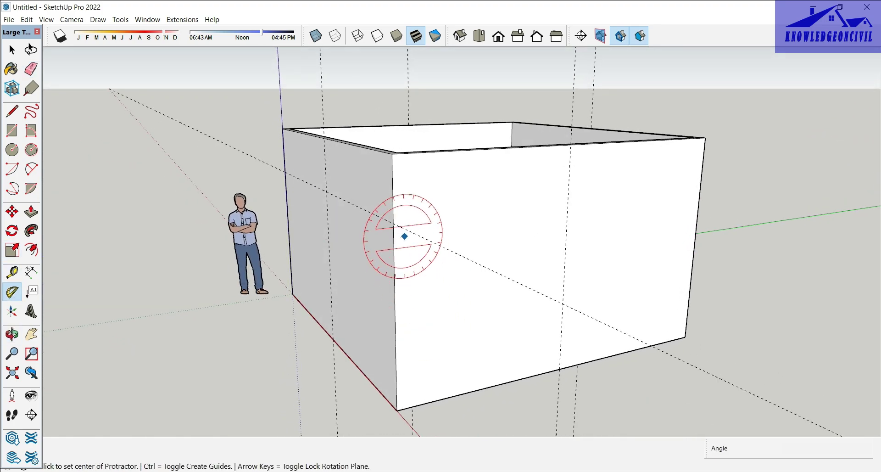
pyautogui.click(394, 224)
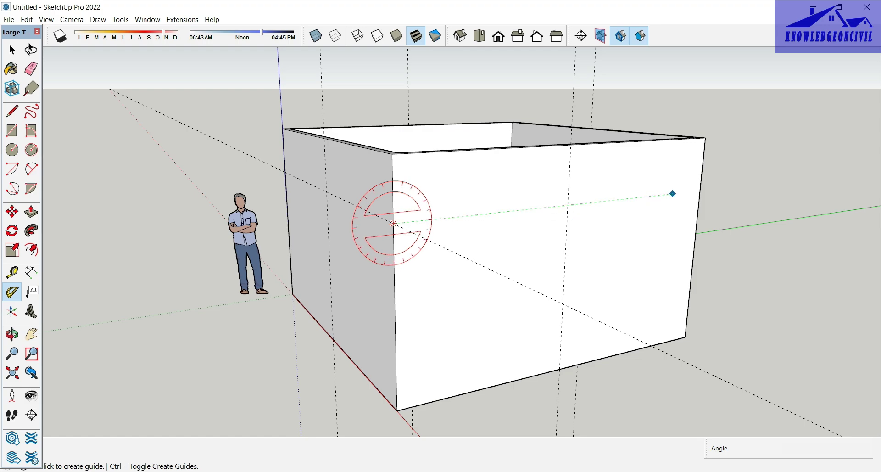
pyautogui.click(698, 188)
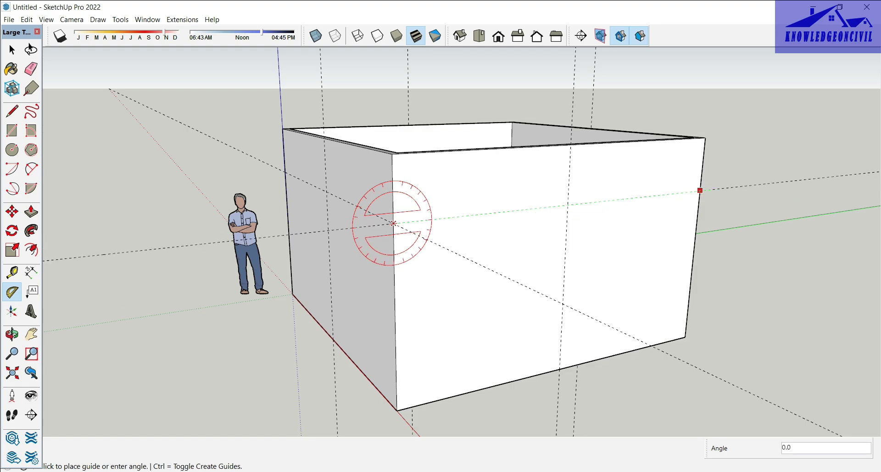
pyautogui.click(700, 190)
pyautogui.moveTo(702, 232)
pyautogui.mouseDown(button='middle')
pyautogui.moveTo(190, 190)
pyautogui.moveTo(341, 237)
pyautogui.mouseUp(button='middle')
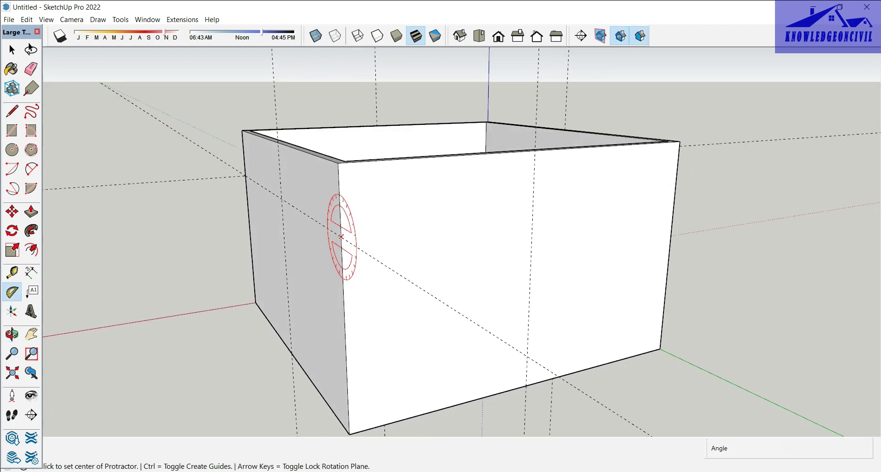
pyautogui.click(341, 236)
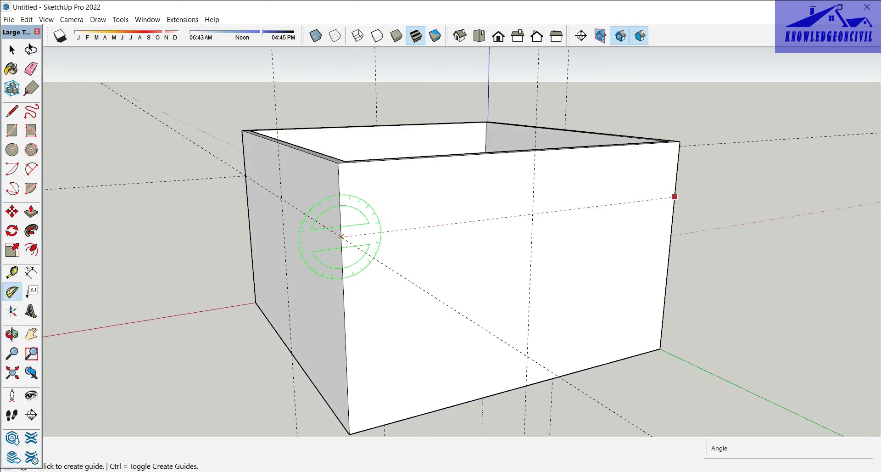
pyautogui.click(674, 197)
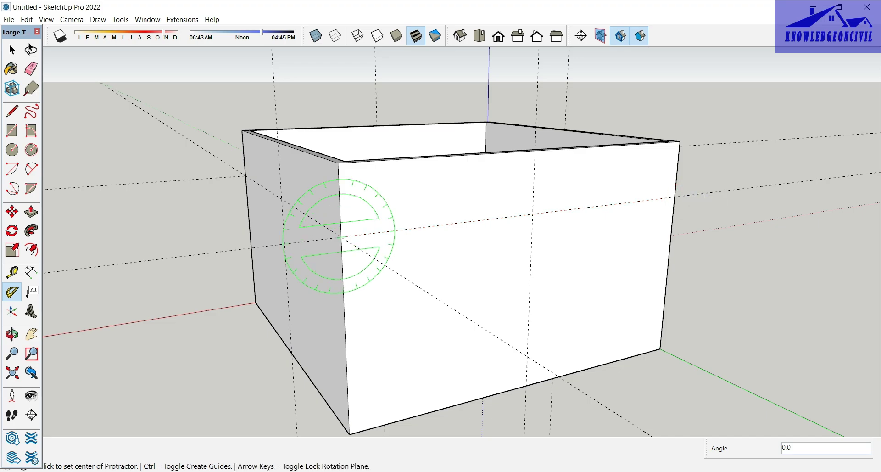
# Add a level guide on the far side wall, then orbit back to a higher front view
pyautogui.moveTo(723, 207); pyautogui.dragTo(332, 214, button='middle')
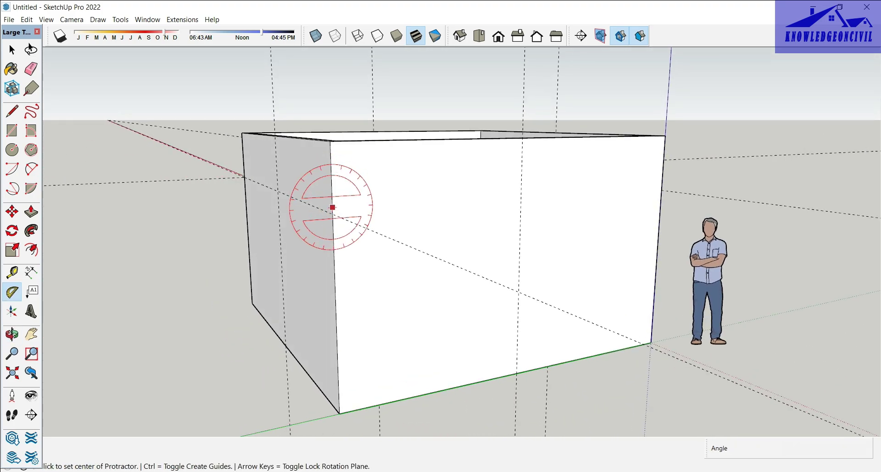
pyautogui.press('Right')
pyautogui.click(332, 214)
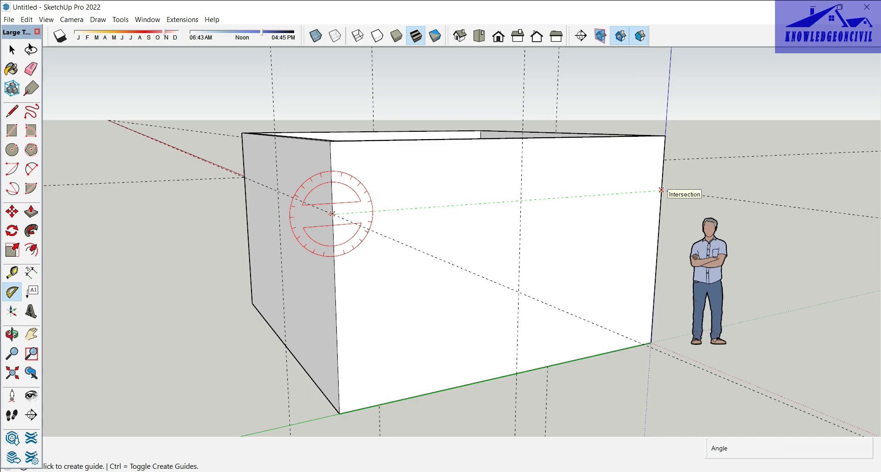
pyautogui.click(661, 190)
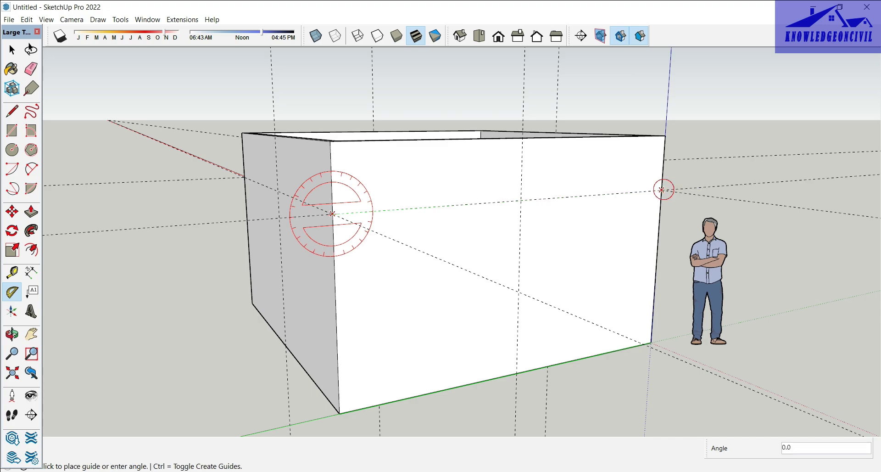
pyautogui.moveTo(724, 192)
pyautogui.mouseDown(button='middle')
pyautogui.moveTo(709, 154)
pyautogui.moveTo(236, 216)
pyautogui.mouseUp(button='middle')
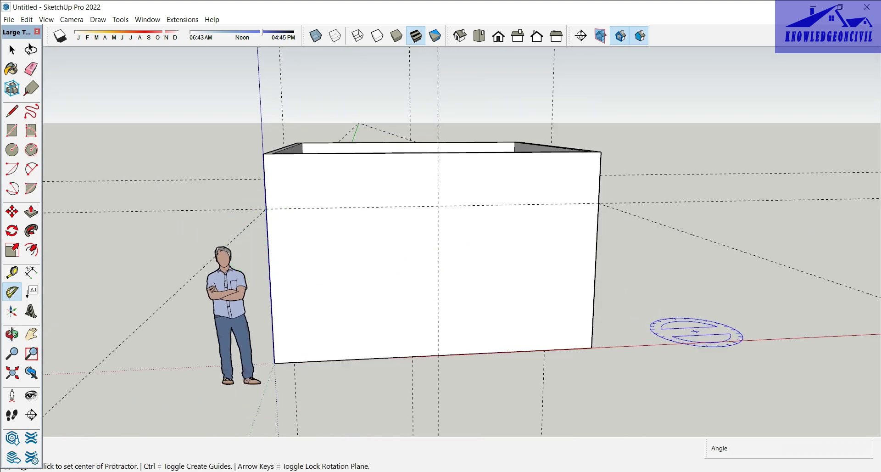
pyautogui.moveTo(696, 331)
pyautogui.mouseDown(button='middle')
pyautogui.moveTo(590, 304)
pyautogui.moveTo(573, 275)
pyautogui.moveTo(585, 337)
pyautogui.mouseUp(button='middle')
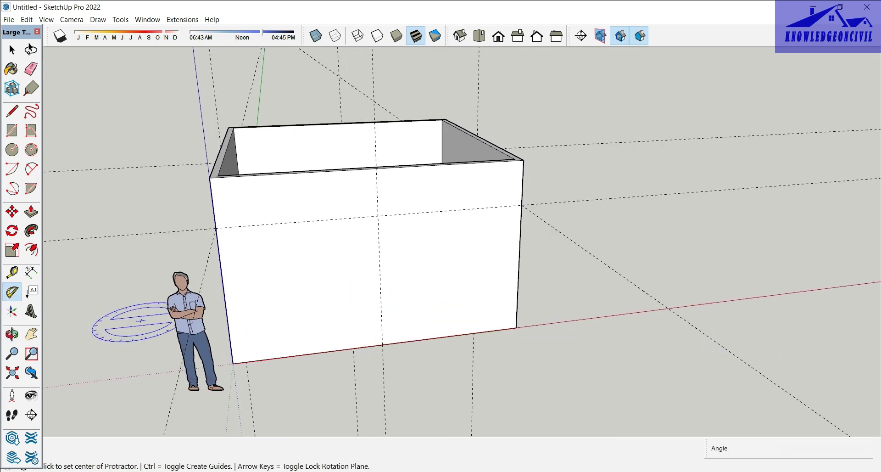
# Draw a 5' by 4" rectangle beside the room and raise it 7' 3/4" into a slab
pyautogui.click(12, 130)
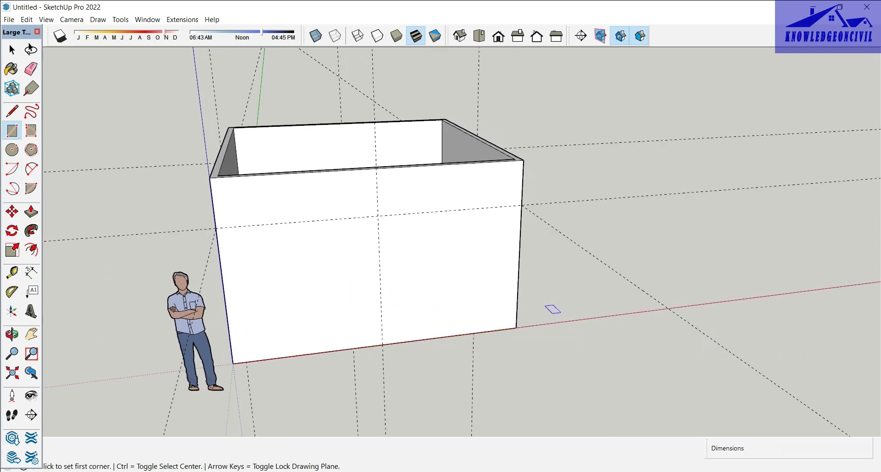
pyautogui.moveTo(599, 315); pyautogui.dragTo(605, 320, button='middle')
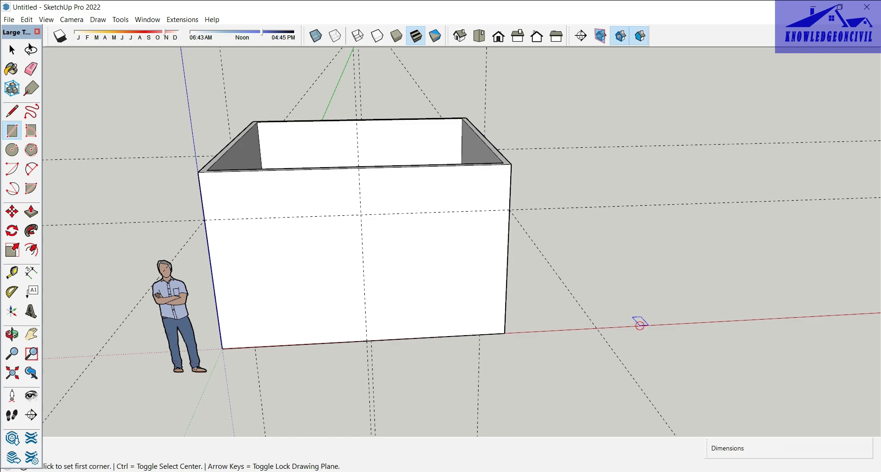
pyautogui.click(640, 325)
pyautogui.write("5',")
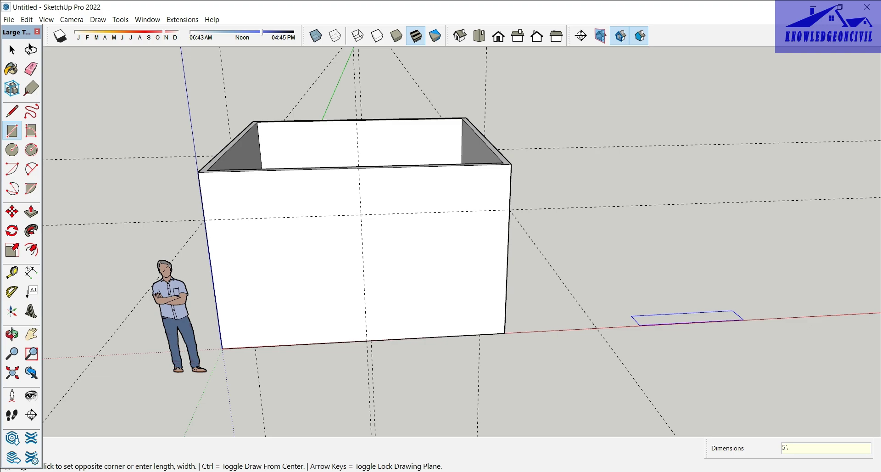
pyautogui.write('4"')
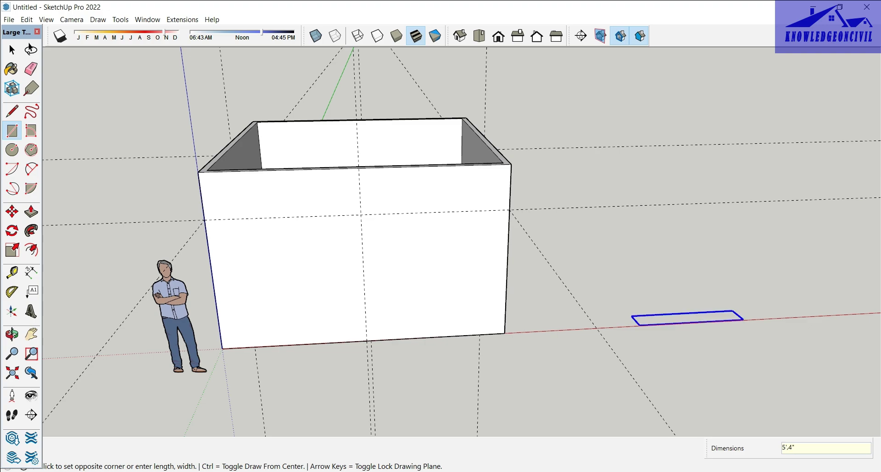
pyautogui.press('Return')
pyautogui.press('p')
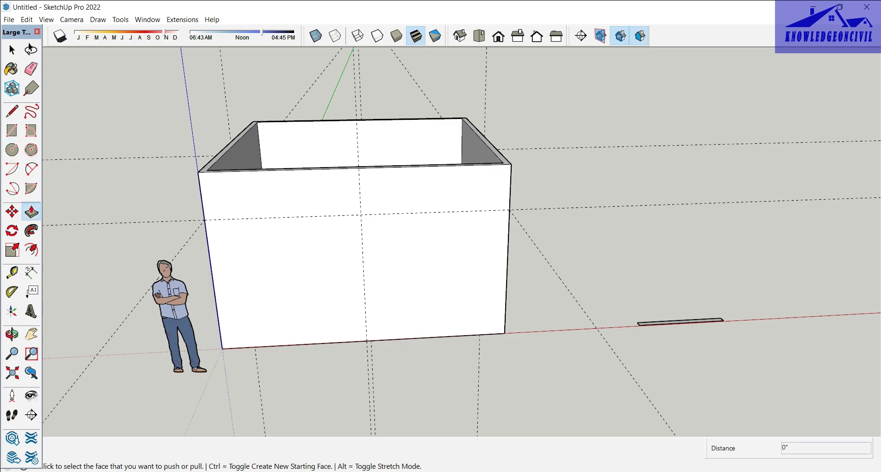
pyautogui.moveTo(440, 229); pyautogui.dragTo(413, 229, button='middle')
pyautogui.click(665, 346)
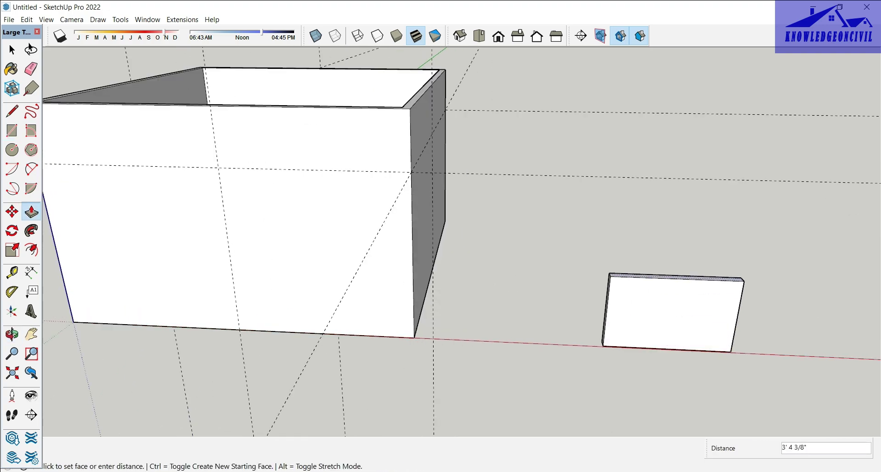
pyautogui.click(719, 179)
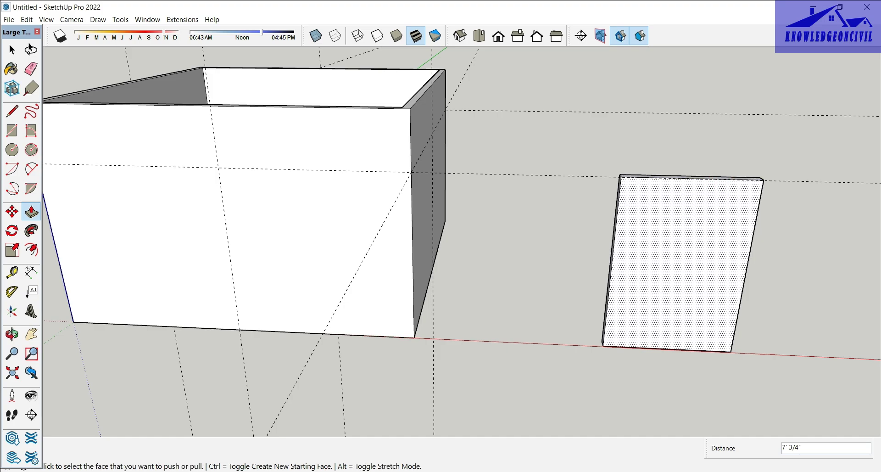
pyautogui.moveTo(679, 266); pyautogui.dragTo(656, 262, button='middle')
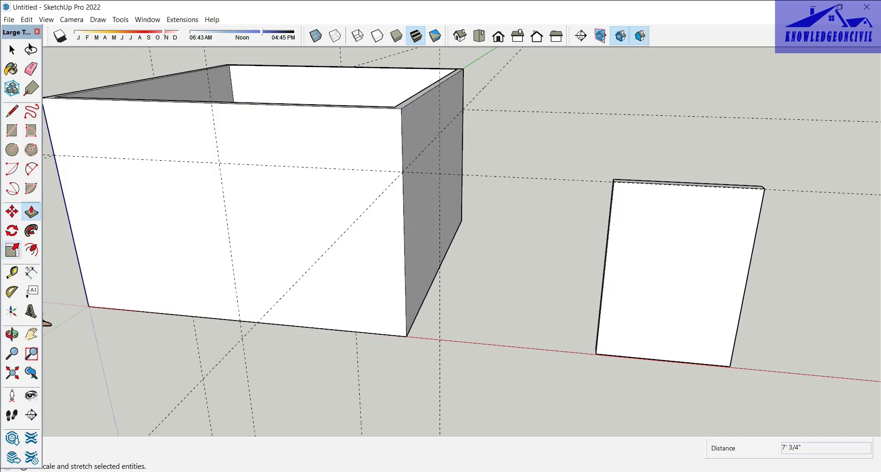
pyautogui.click(31, 249)
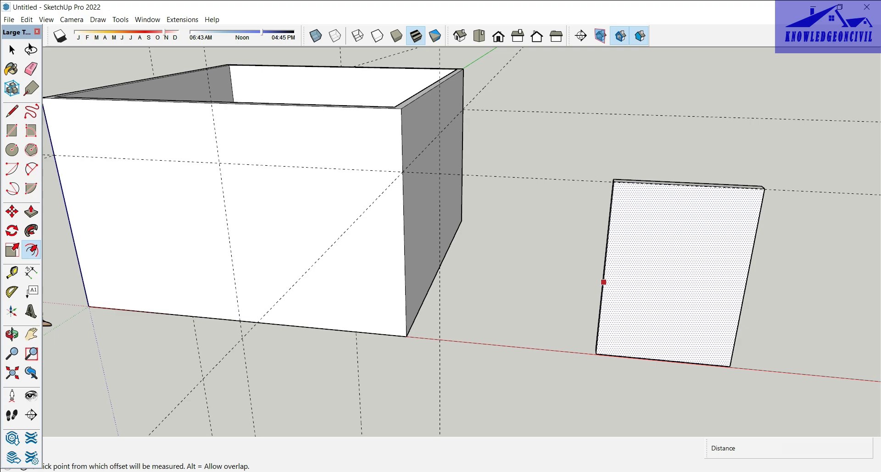
# Offset the slab face's outline inward twice, by 4" and then 2"
pyautogui.click(603, 282)
pyautogui.press('Return')
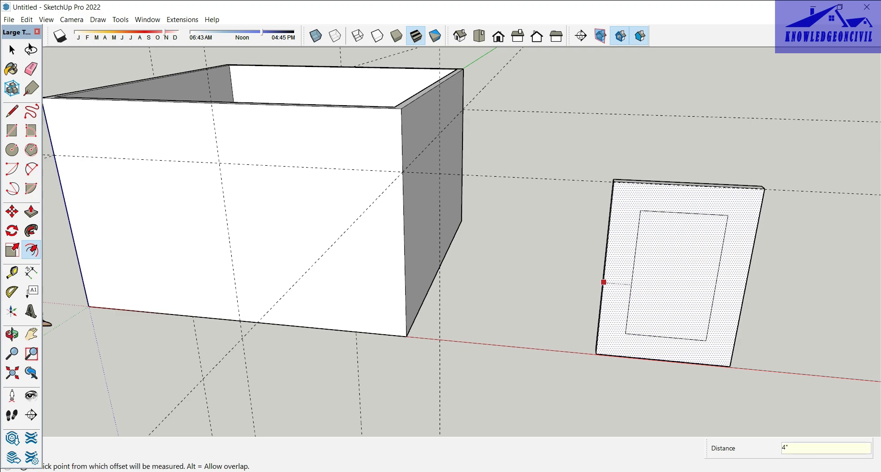
pyautogui.click(613, 286)
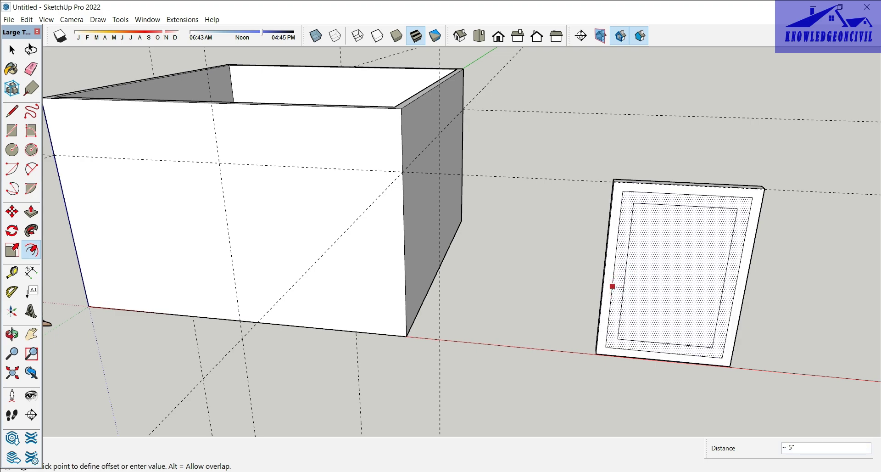
pyautogui.press('Return')
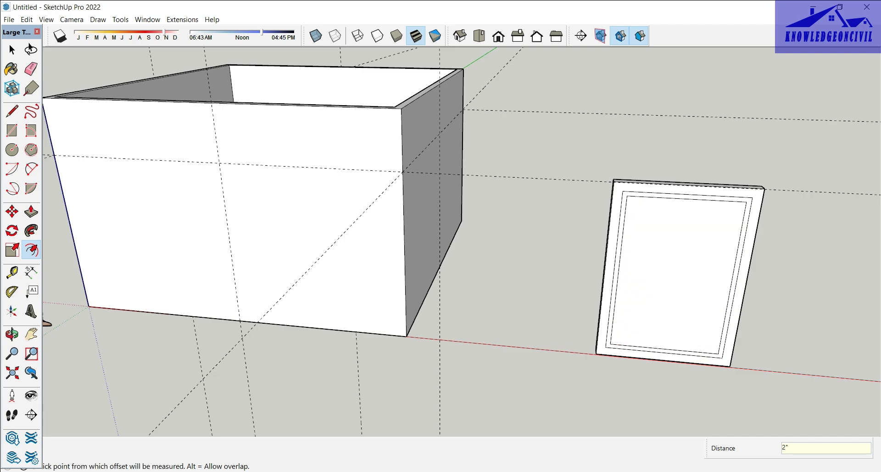
# Push the inner panel through to open the frame and recess the inner strip 2 inches
pyautogui.press('p')
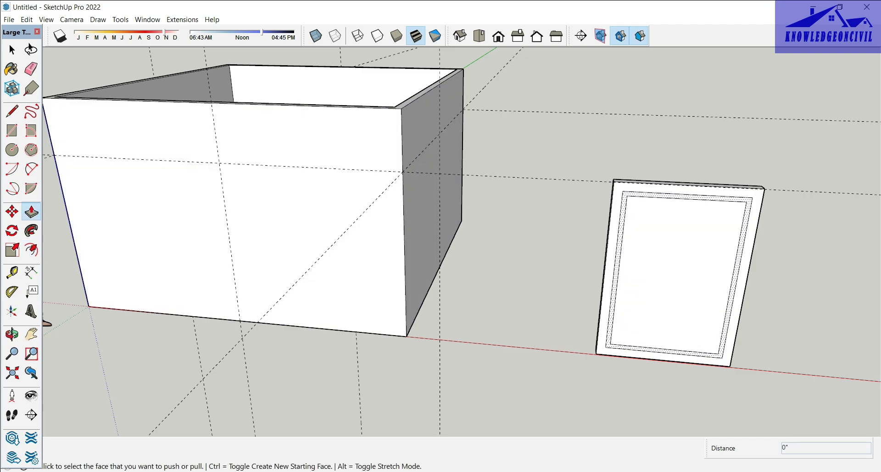
pyautogui.click(685, 261)
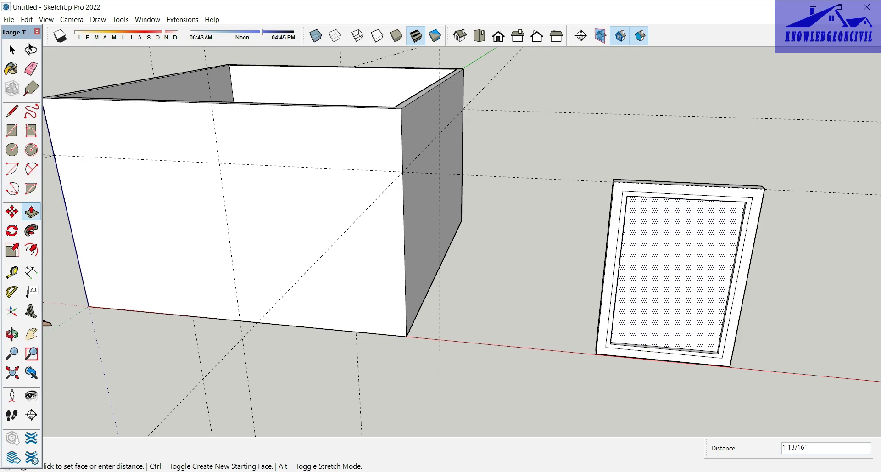
pyautogui.click(696, 251)
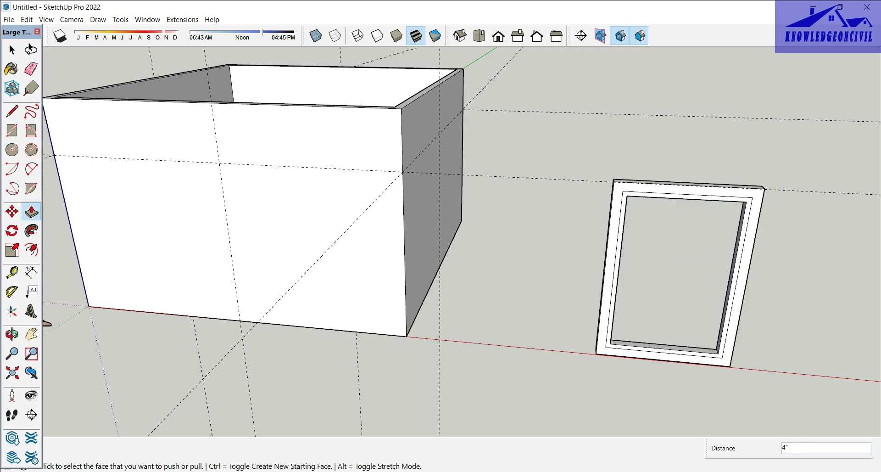
pyautogui.click(734, 271)
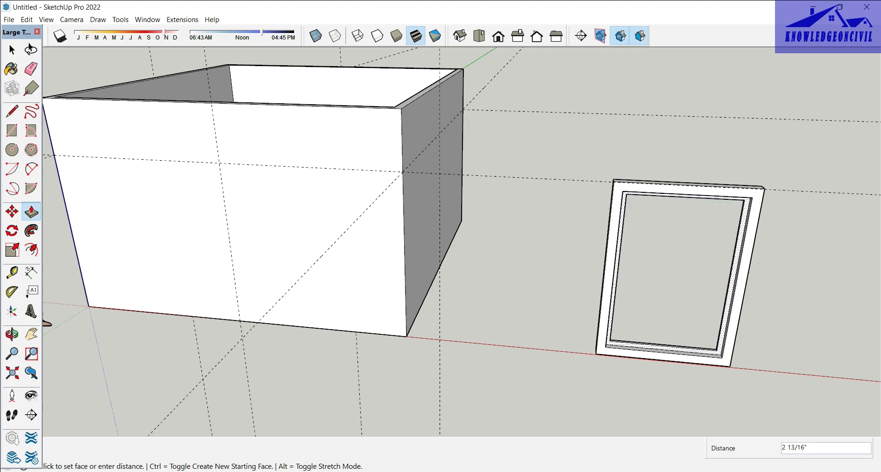
pyautogui.write('2')
pyautogui.press('Return')
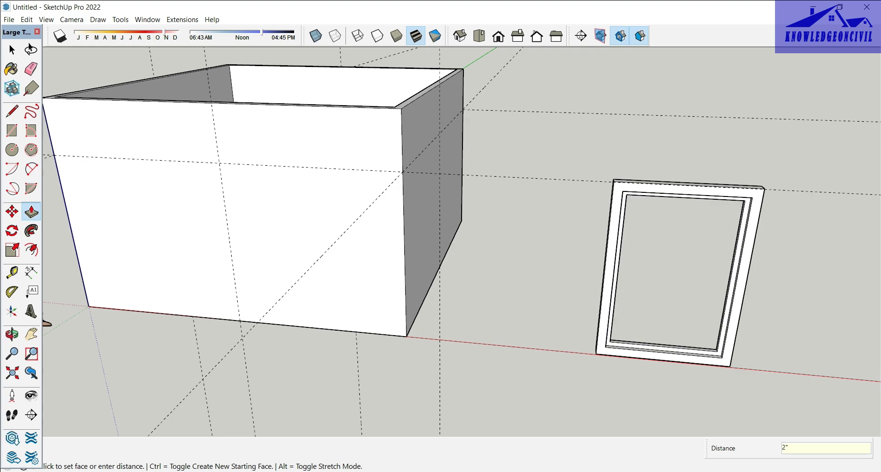
pyautogui.press('space')
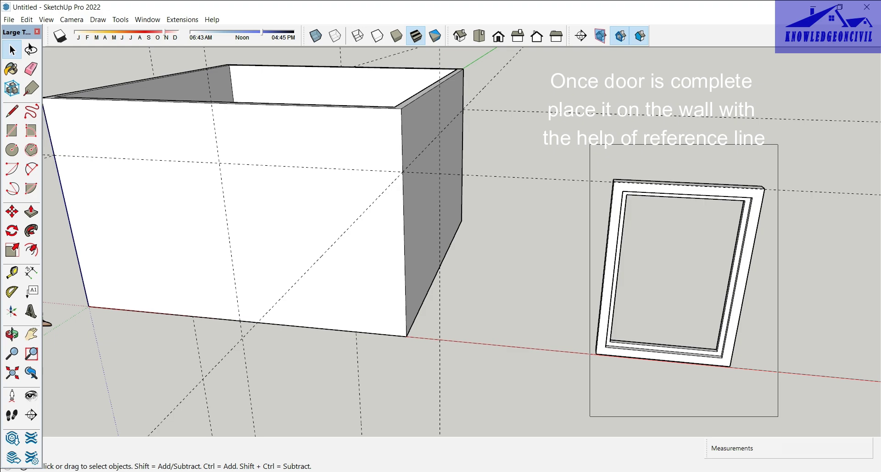
# Copy the whole door frame by its top midpoint into the room's front wall, then deselect
pyautogui.tripleClick(605, 275)
pyautogui.press('m')
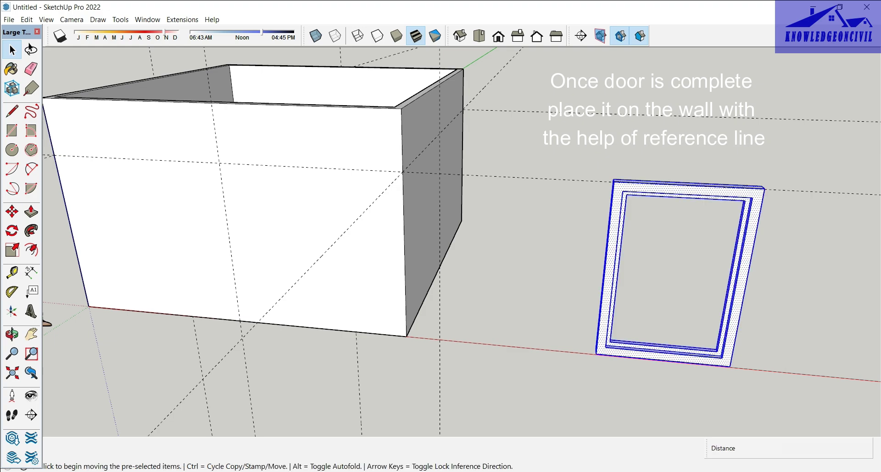
pyautogui.press('ctrl')
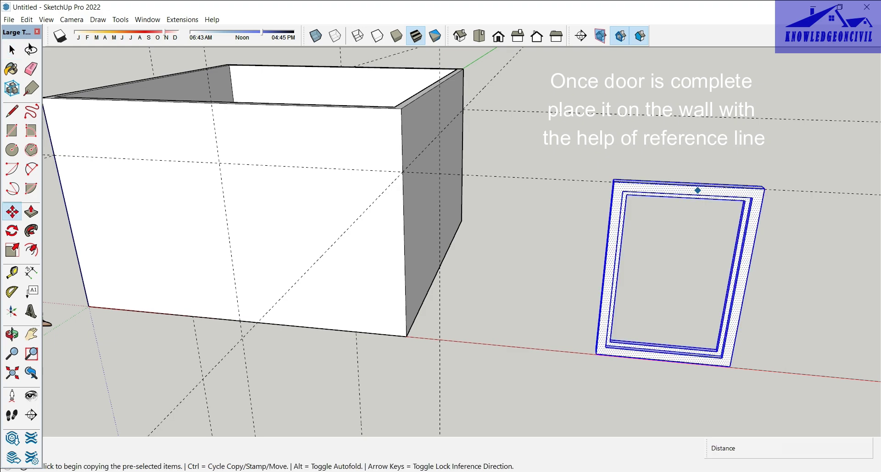
pyautogui.click(687, 185)
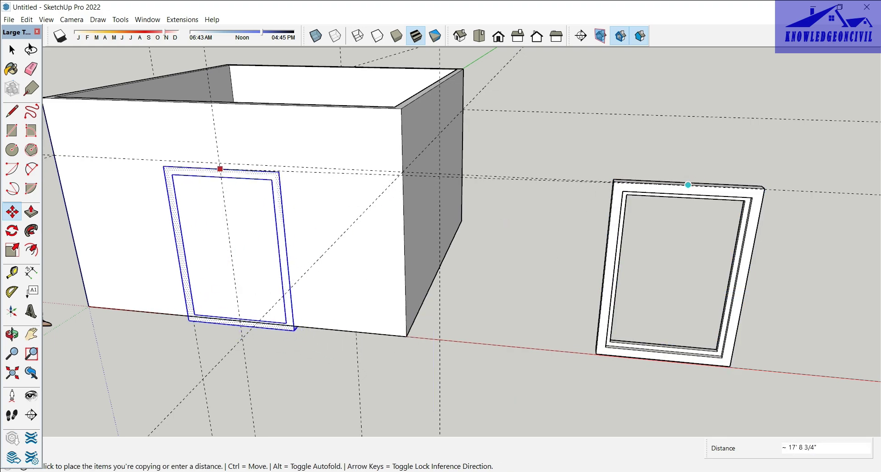
pyautogui.click(219, 162)
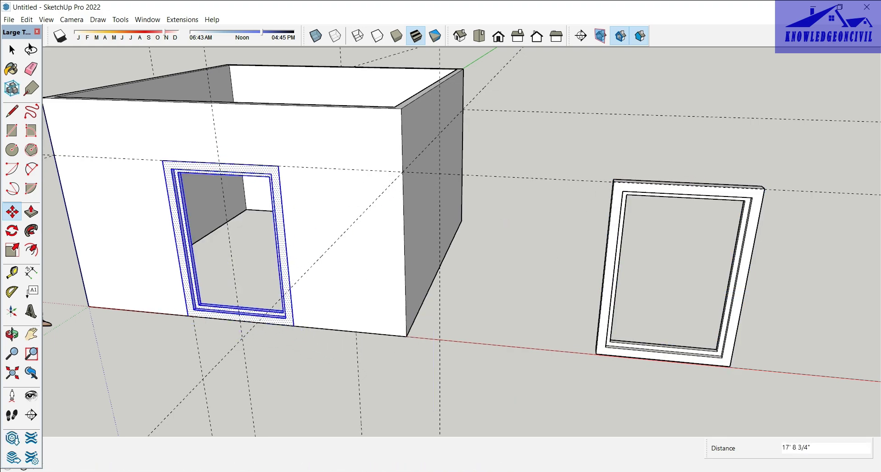
pyautogui.press('space')
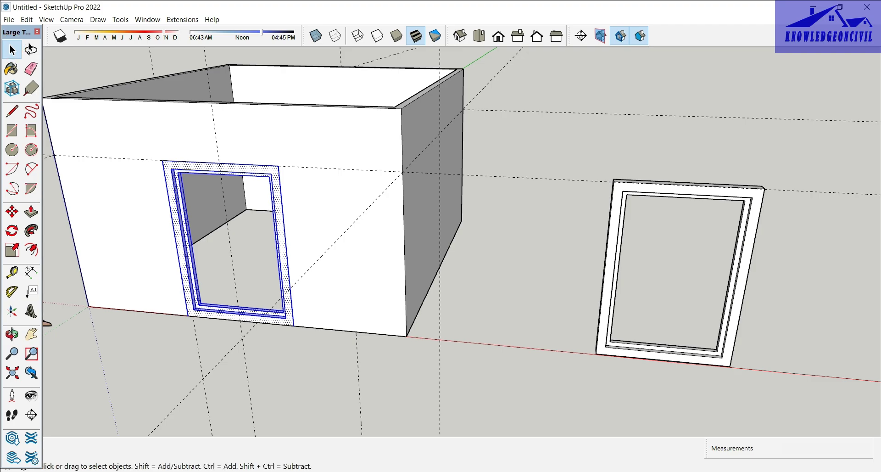
pyautogui.click(476, 146)
pyautogui.moveTo(358, 417); pyautogui.dragTo(309, 393, button='middle')
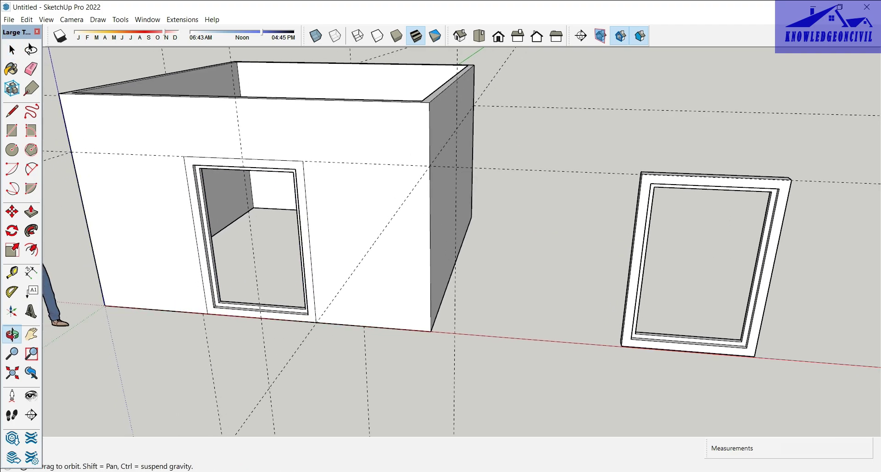
# Draw lines from both lower door-frame corners down to the wall base
pyautogui.scroll(3, 367, 257)
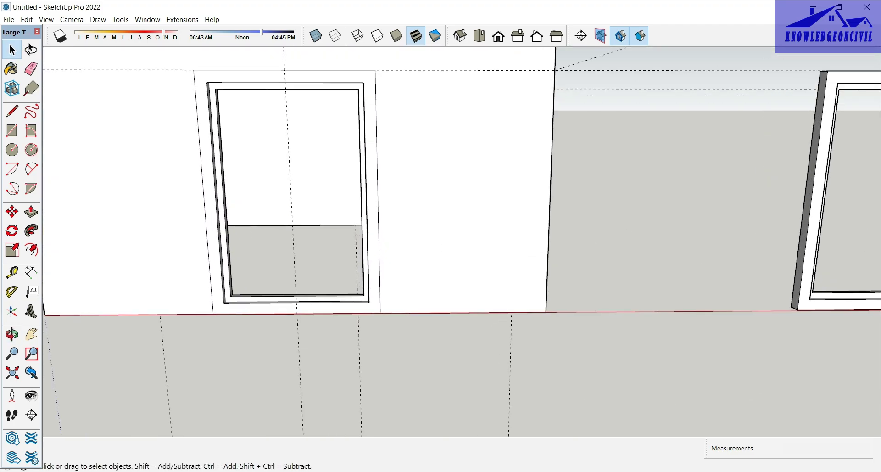
pyautogui.moveTo(374, 377); pyautogui.dragTo(54, 401, button='middle')
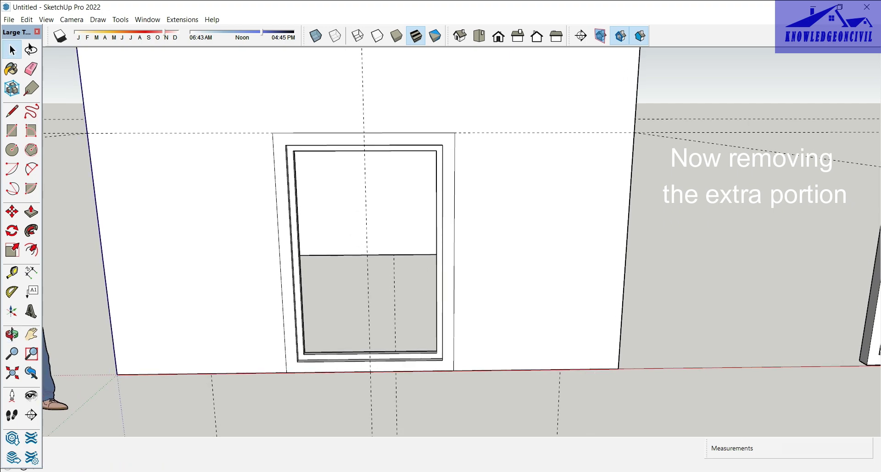
pyautogui.press('l')
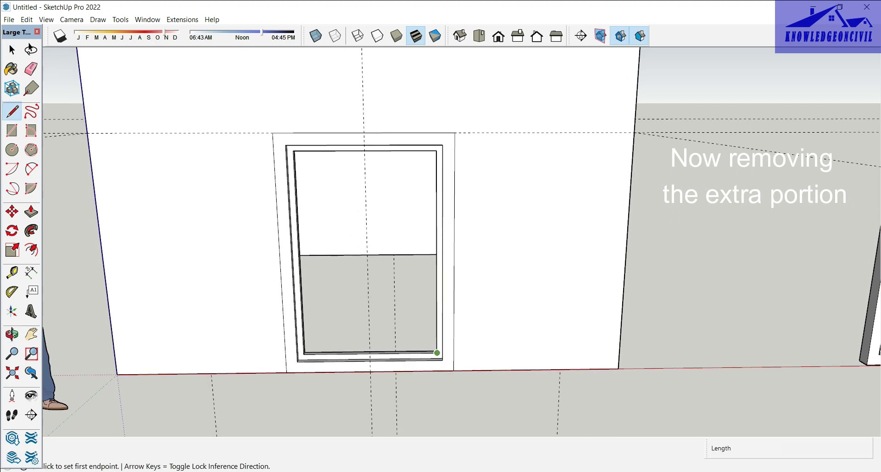
pyautogui.click(437, 353)
pyautogui.scroll(2, 442, 360)
pyautogui.write('2"')
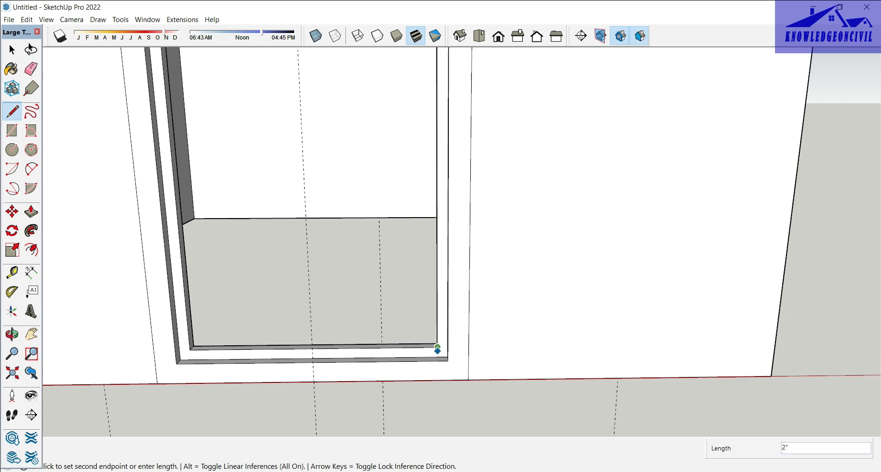
pyautogui.press('Return')
pyautogui.press('Escape')
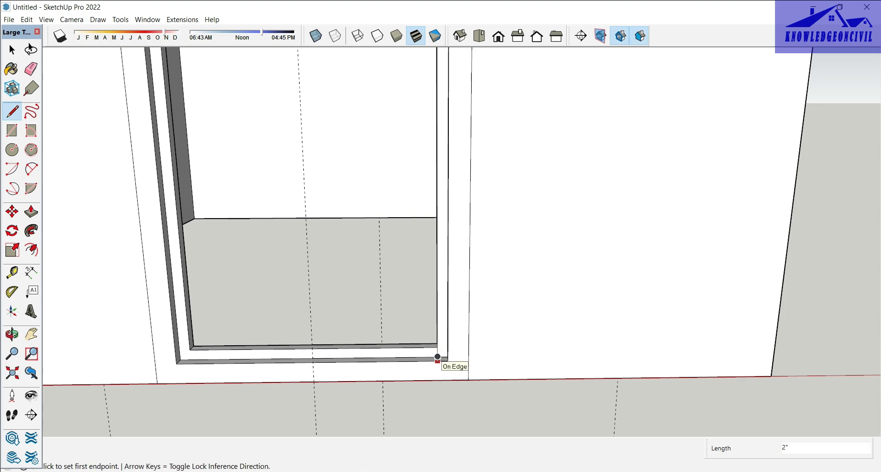
pyautogui.click(438, 357)
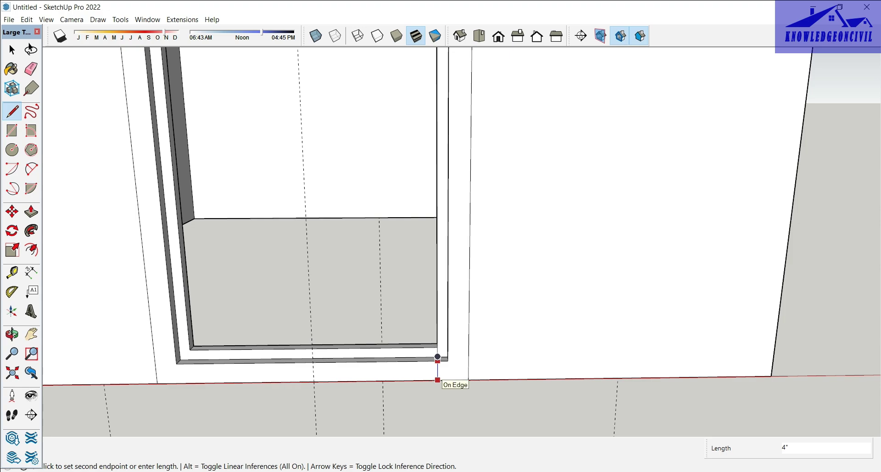
pyautogui.moveTo(437, 380); pyautogui.dragTo(427, 380, button='middle')
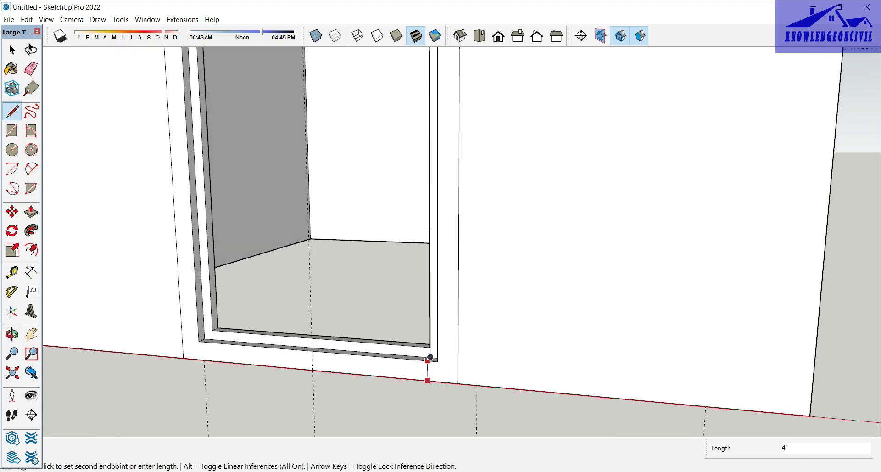
pyautogui.click(427, 380)
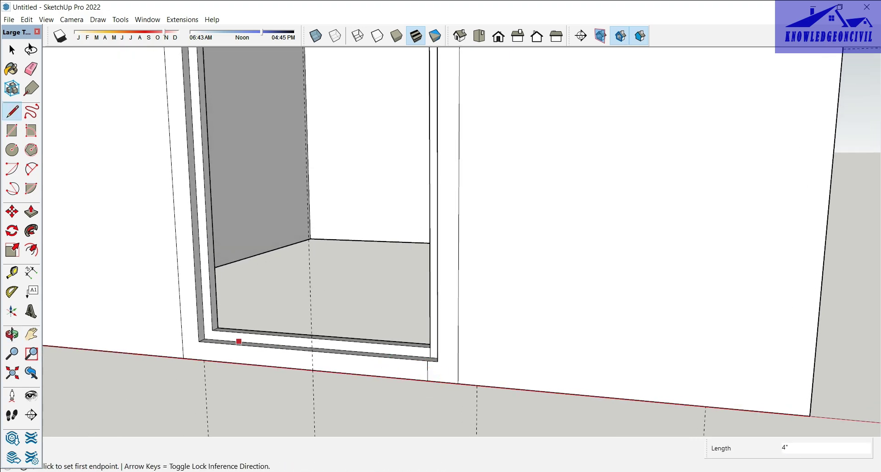
pyautogui.click(211, 330)
pyautogui.click(207, 341)
pyautogui.click(207, 360)
# Push away the wall strip below the doorway and erase the leftover sill faces and edges
pyautogui.press('p')
pyautogui.click(257, 358)
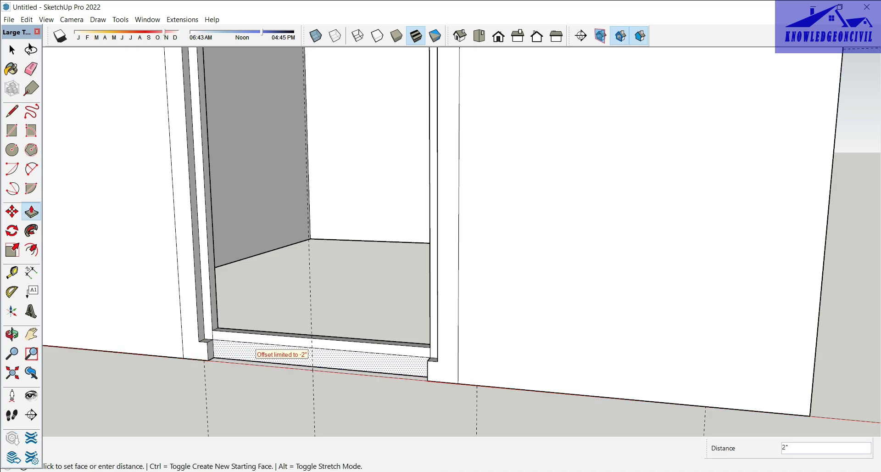
pyautogui.click(255, 352)
pyautogui.click(280, 335)
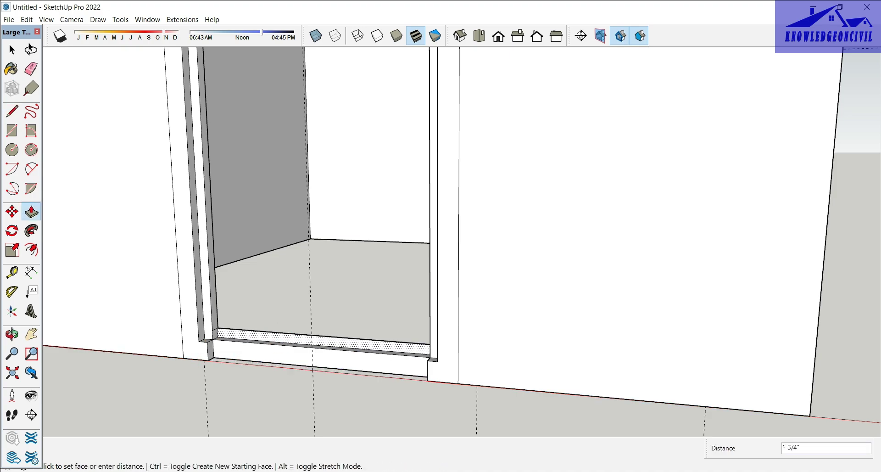
pyautogui.click(283, 334)
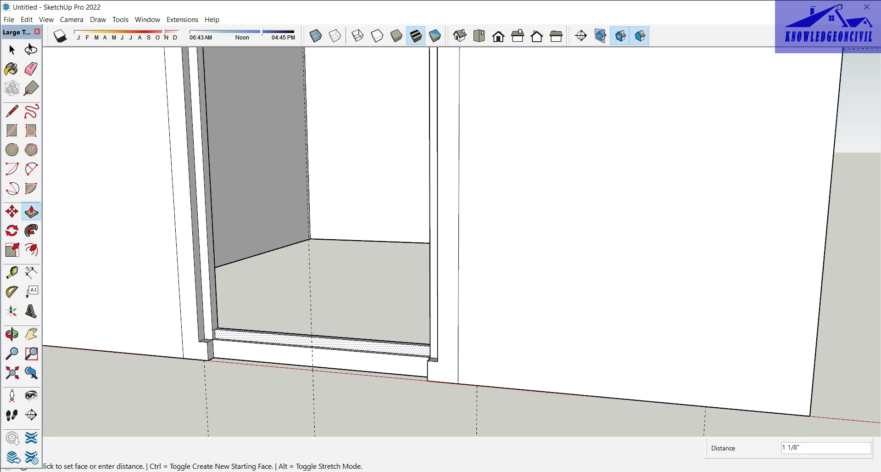
pyautogui.click(282, 334)
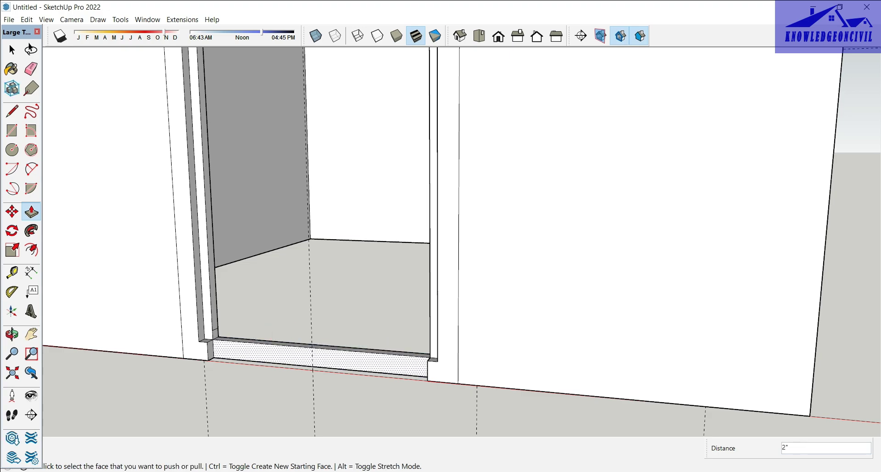
pyautogui.click(283, 344)
pyautogui.click(282, 343)
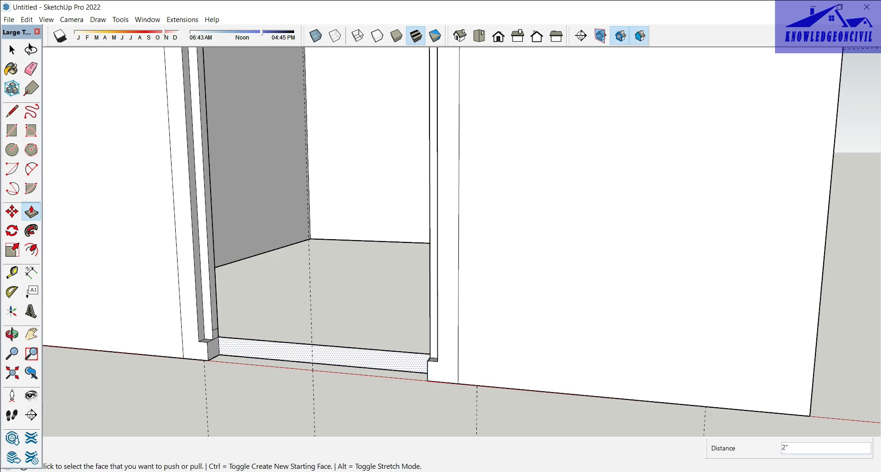
pyautogui.press('e')
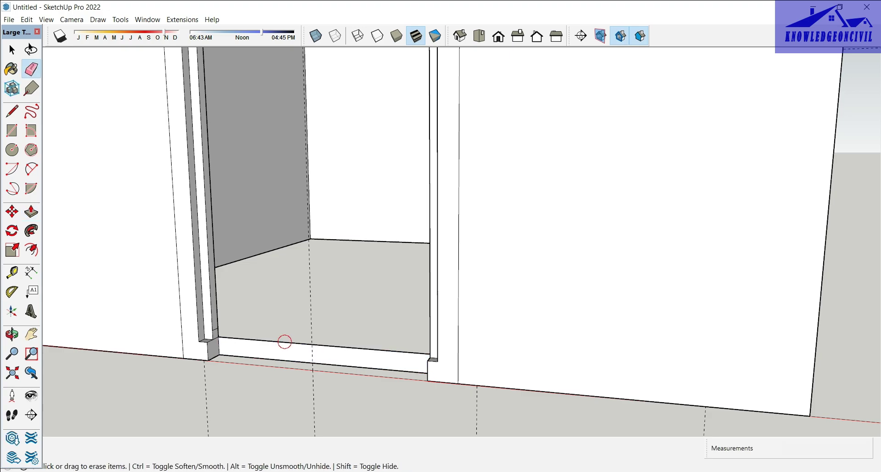
pyautogui.moveTo(285, 340); pyautogui.dragTo(287, 367)
pyautogui.moveTo(286, 367); pyautogui.dragTo(287, 349, button='middle')
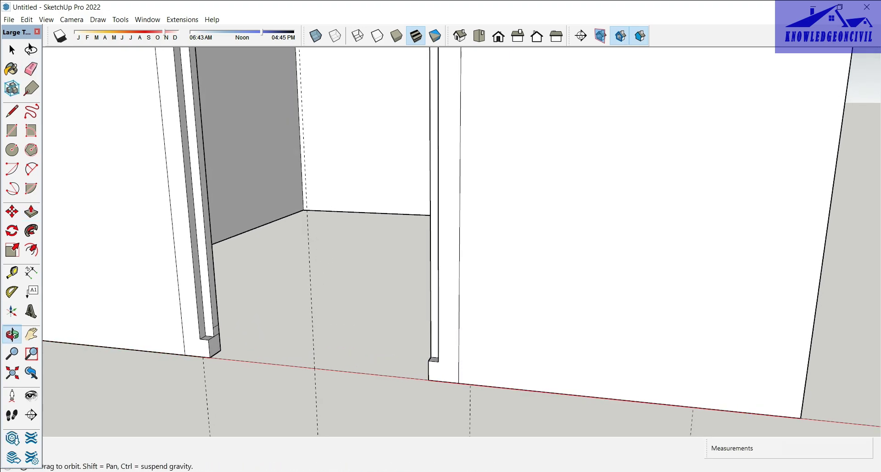
# Extend both door jamb feet down 4 inches to the floor
pyautogui.press('p')
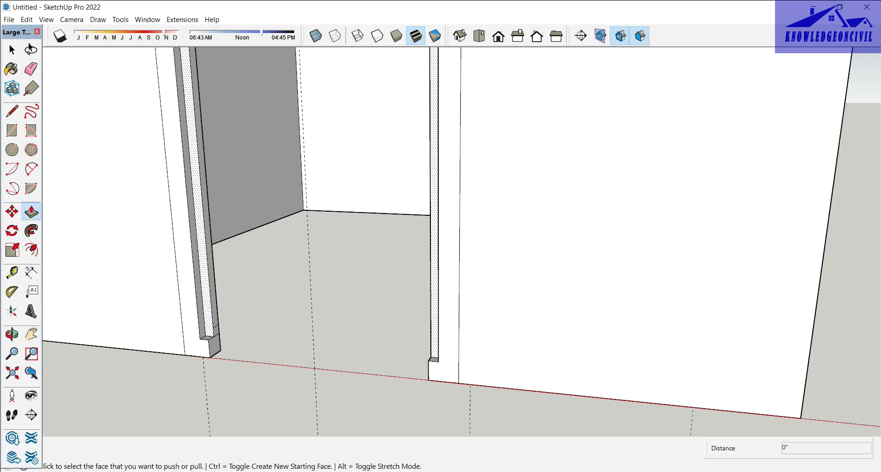
pyautogui.scroll(2, 202, 341)
pyautogui.scroll(2, 202, 342)
pyautogui.click(207, 342)
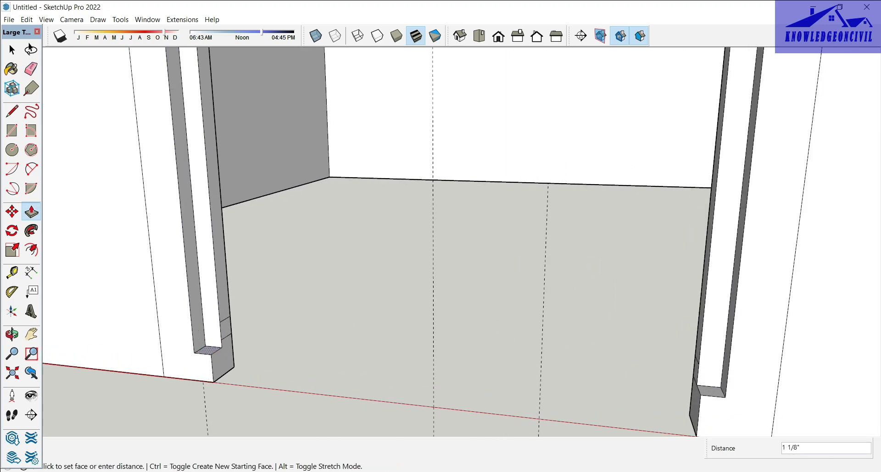
pyautogui.write('4')
pyautogui.press('Return')
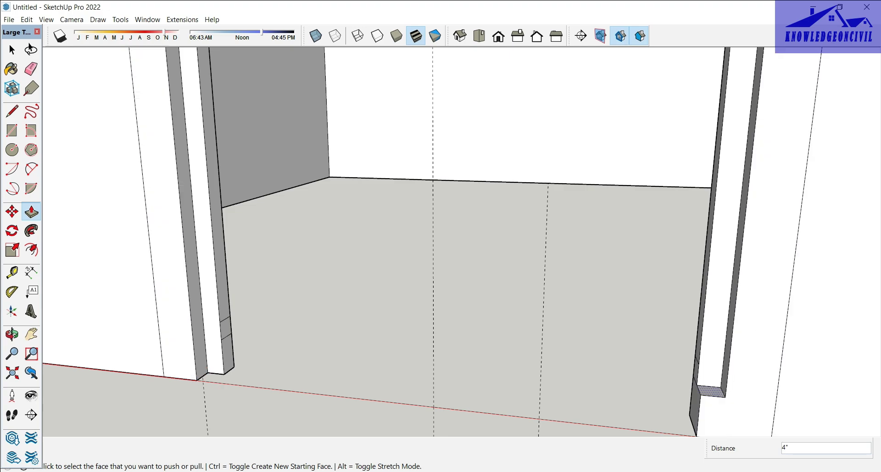
pyautogui.click(711, 391)
pyautogui.click(697, 428)
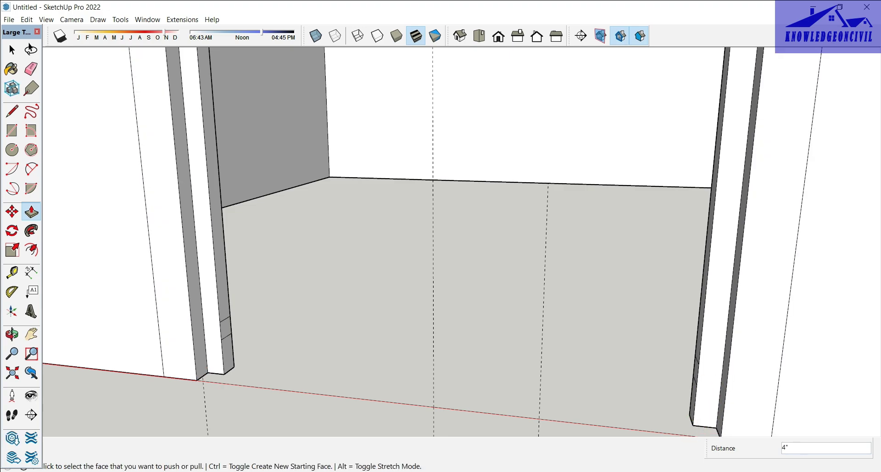
pyautogui.press('e')
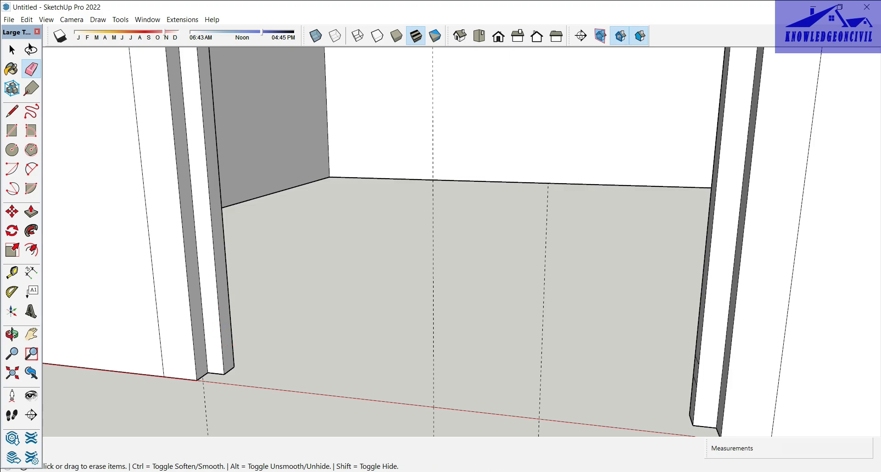
pyautogui.moveTo(413, 275); pyautogui.dragTo(643, 275, button='middle')
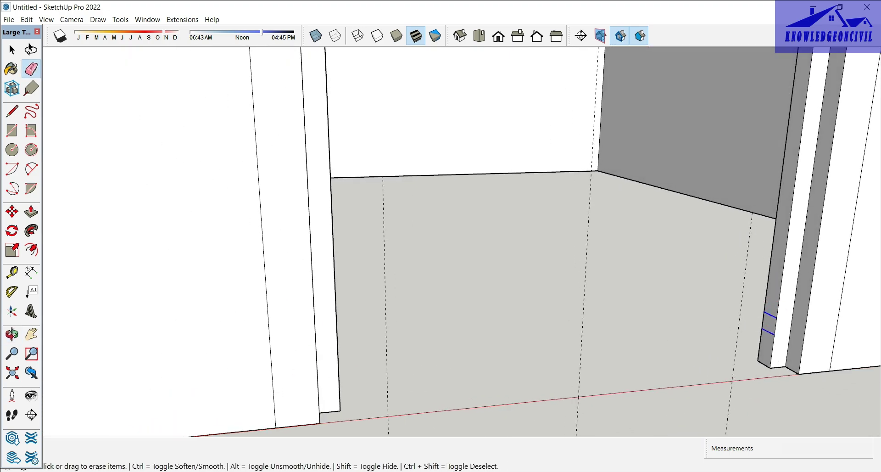
# Zoom out, window-select the spare door frame to the right of the room, and delete it
pyautogui.scroll(-2, 438, 229)
pyautogui.scroll(-2, 439, 229)
pyautogui.scroll(-3, 429, 275)
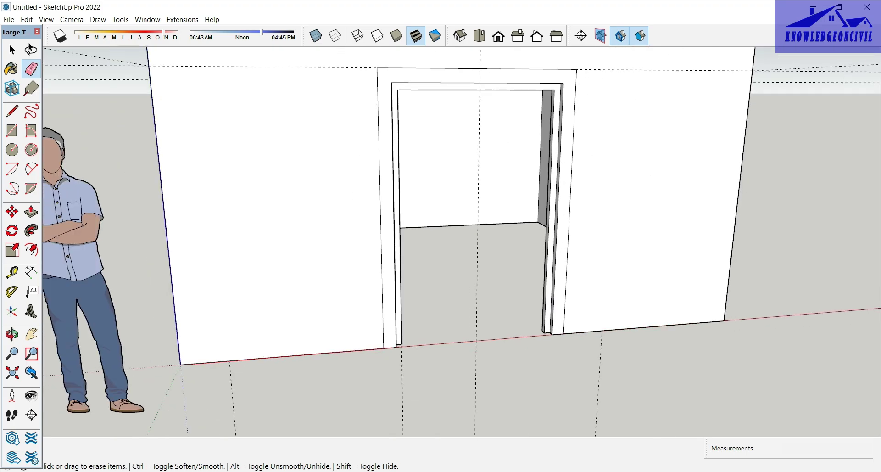
pyautogui.moveTo(441, 230); pyautogui.dragTo(574, 229, button='middle')
pyautogui.scroll(-2, 441, 229)
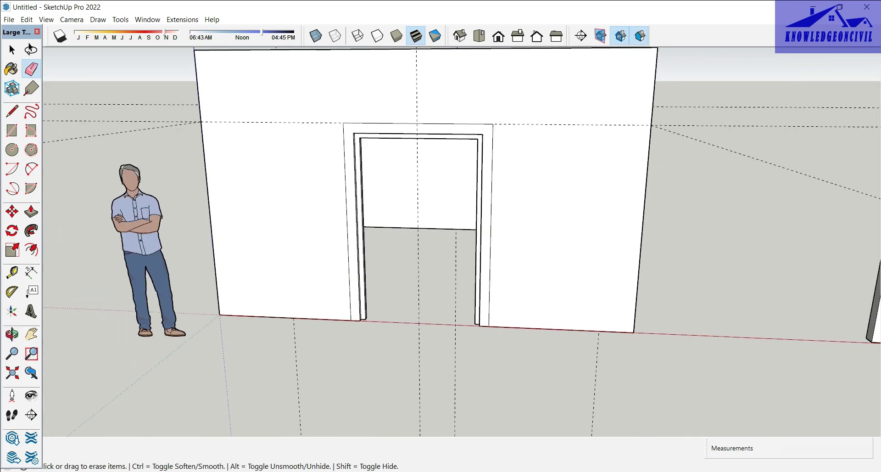
pyautogui.moveTo(769, 397)
pyautogui.mouseDown(button='middle')
pyautogui.moveTo(772, 341)
pyautogui.moveTo(44, 327)
pyautogui.mouseUp(button='middle')
pyautogui.press('e')
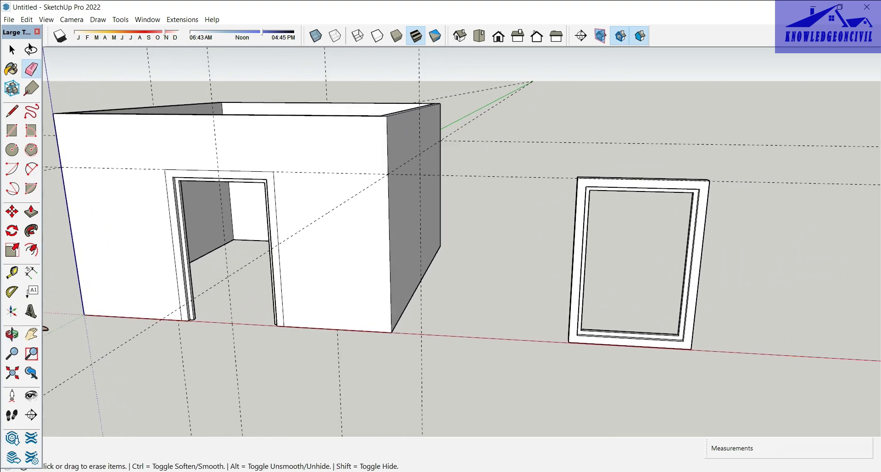
pyautogui.moveTo(702, 366); pyautogui.dragTo(688, 365, button='middle')
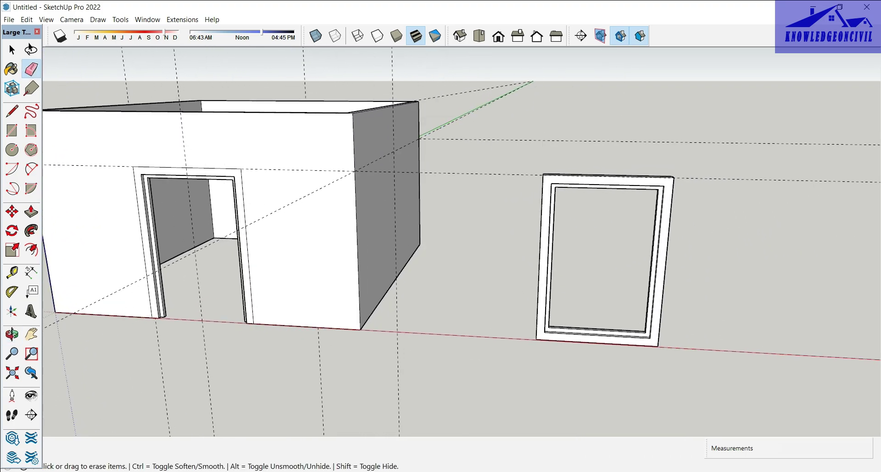
pyautogui.press('space')
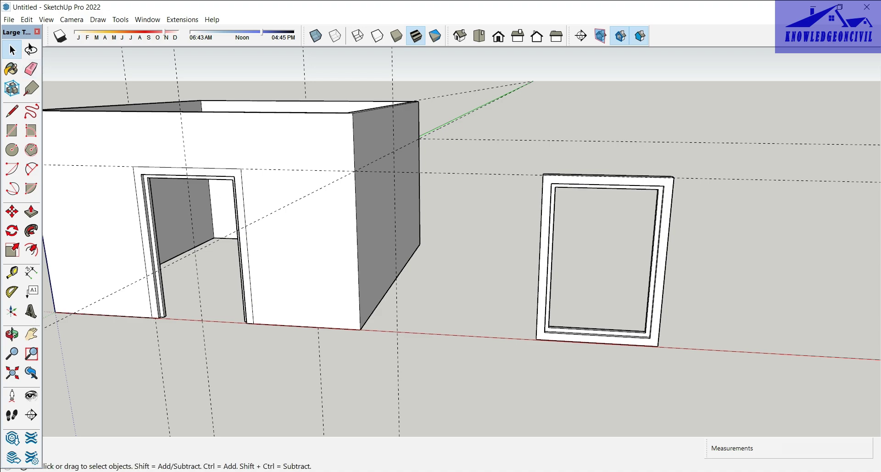
pyautogui.moveTo(507, 140); pyautogui.dragTo(731, 388)
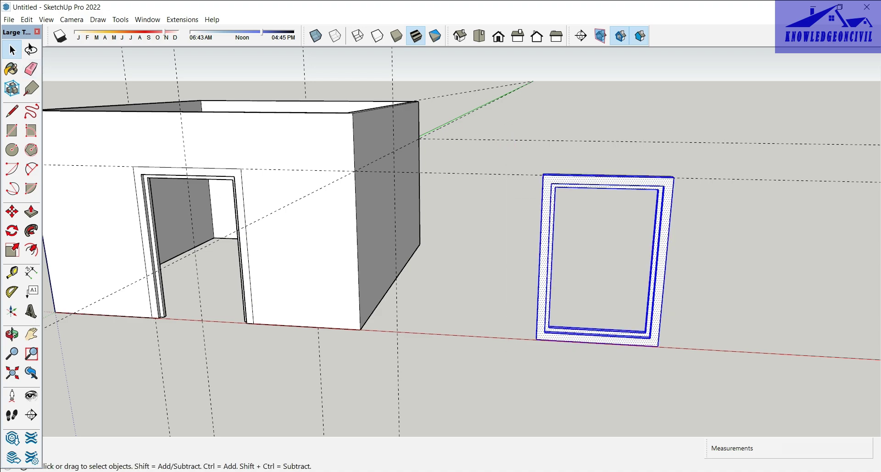
pyautogui.press('Delete')
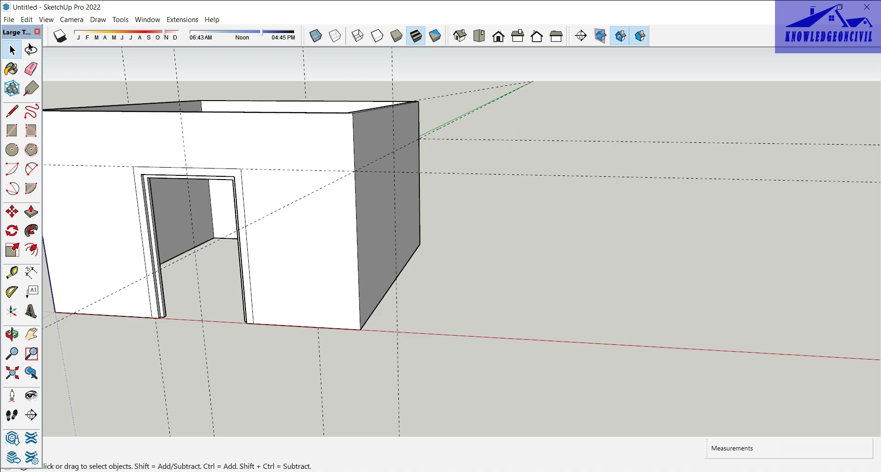
# Draw a 5' by 4" rectangle on the red axis to the right of the room
pyautogui.click(12, 130)
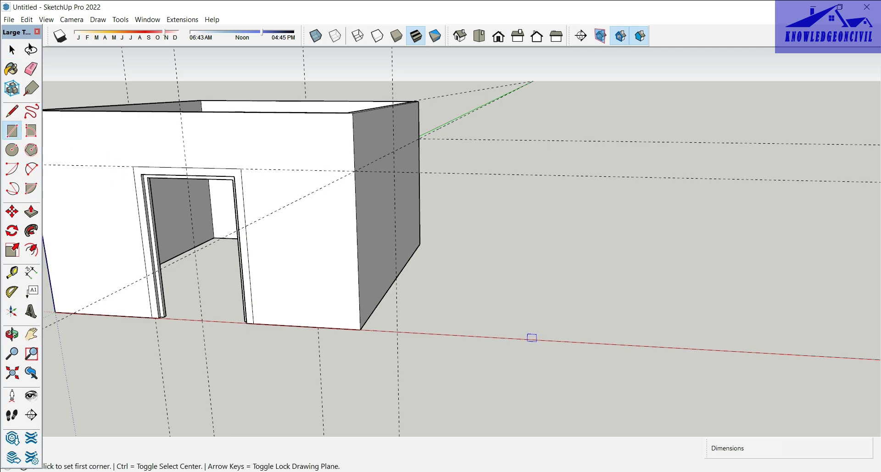
pyautogui.click(528, 340)
pyautogui.write("5',")
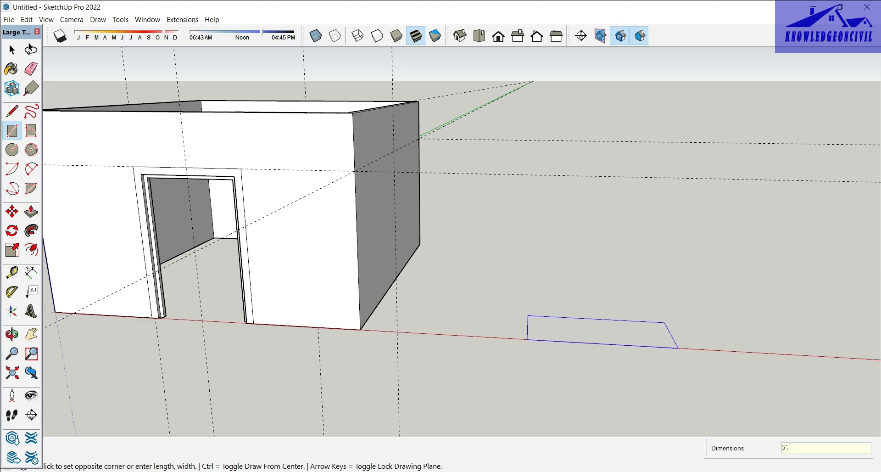
pyautogui.write('4"')
pyautogui.press('Return')
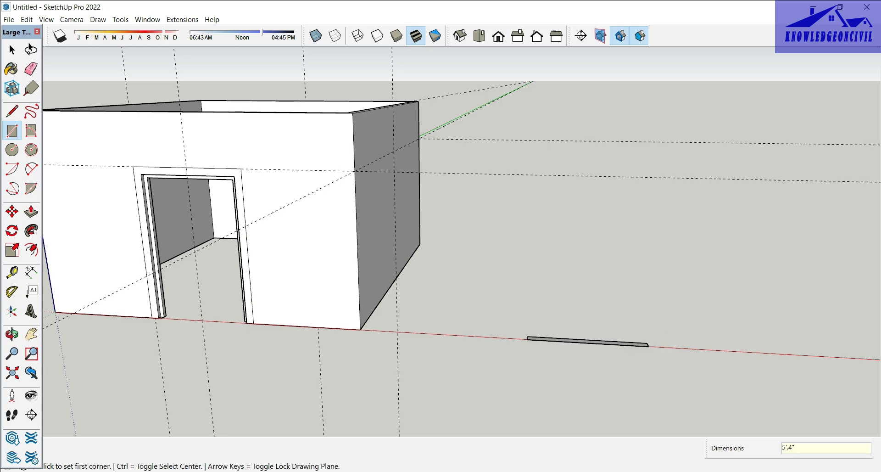
# Push/pull the thin rectangle up 5' into a standing panel
pyautogui.press('p')
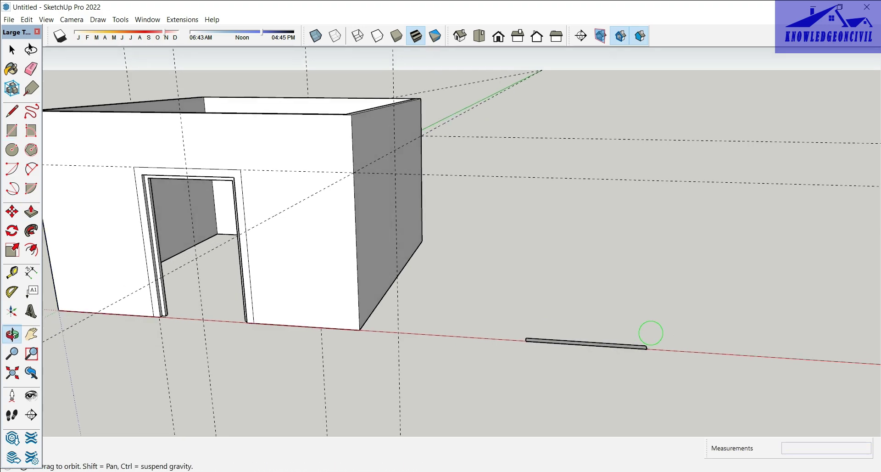
pyautogui.moveTo(648, 330); pyautogui.dragTo(634, 321, button='middle')
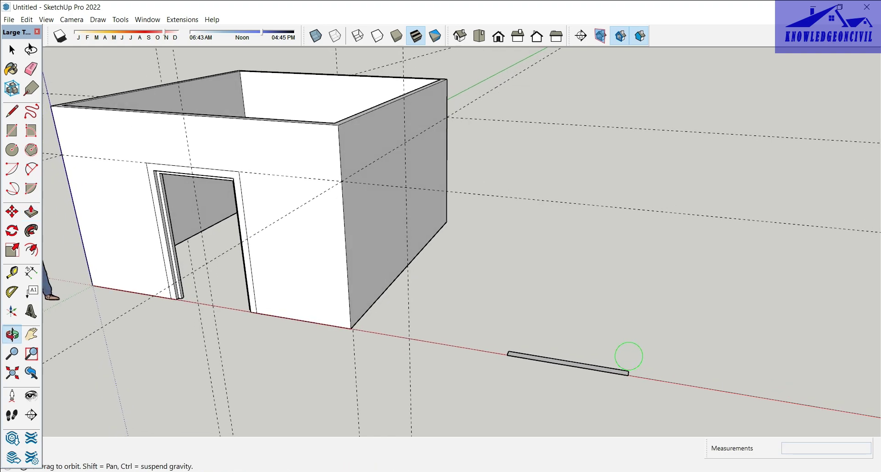
pyautogui.scroll(3, 615, 367)
pyautogui.click(613, 371)
pyautogui.scroll(-2, 613, 370)
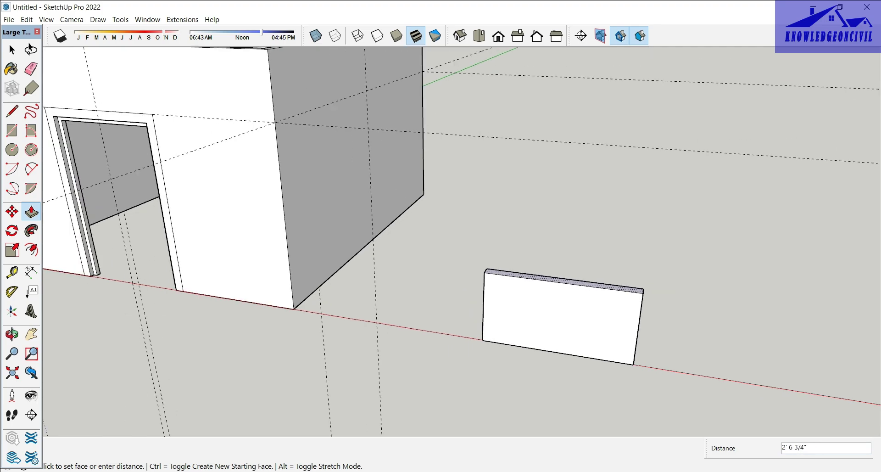
pyautogui.scroll(-2, 596, 321)
pyautogui.scroll(-1, 596, 298)
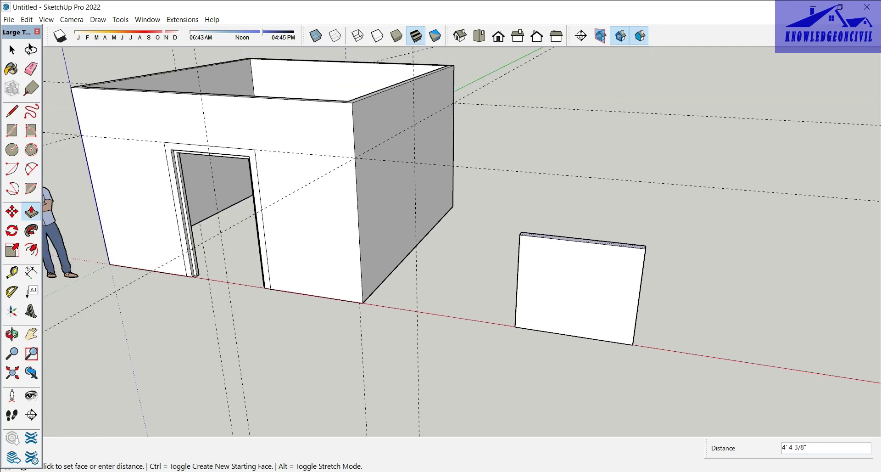
pyautogui.write("5'")
pyautogui.press('Return')
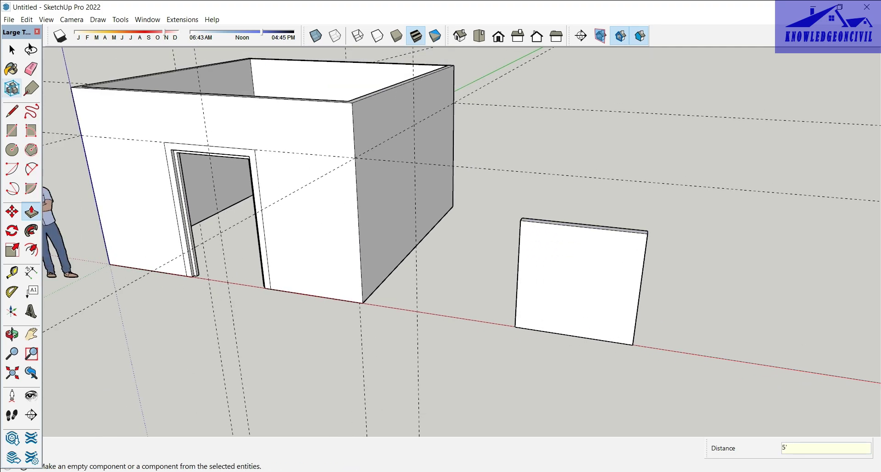
pyautogui.press('space')
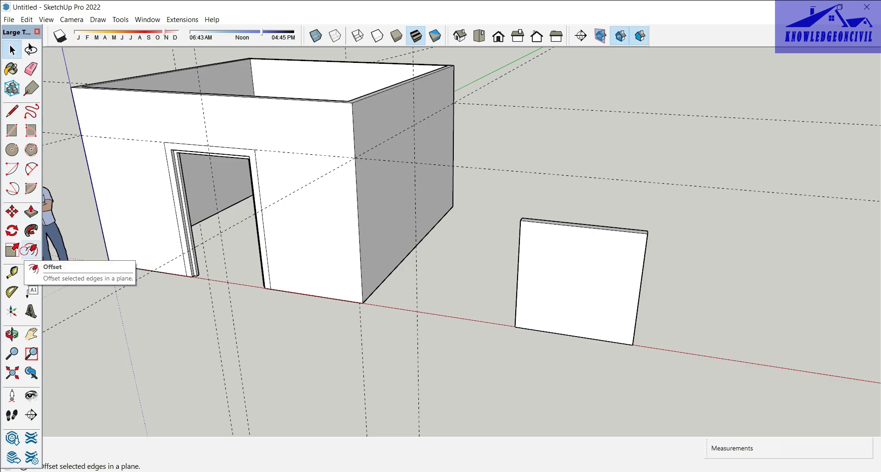
# Offset the panel face inward by 4" and then by 2"
pyautogui.click(30, 249)
pyautogui.scroll(2, 518, 275)
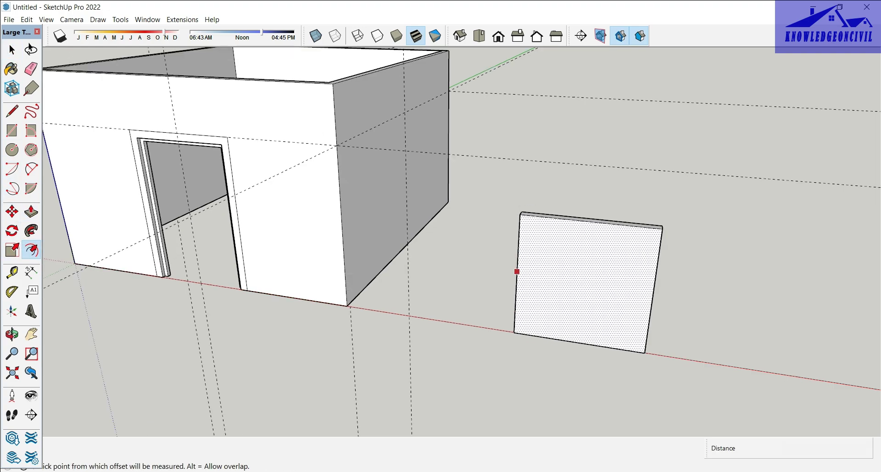
pyautogui.click(517, 271)
pyautogui.write('4"')
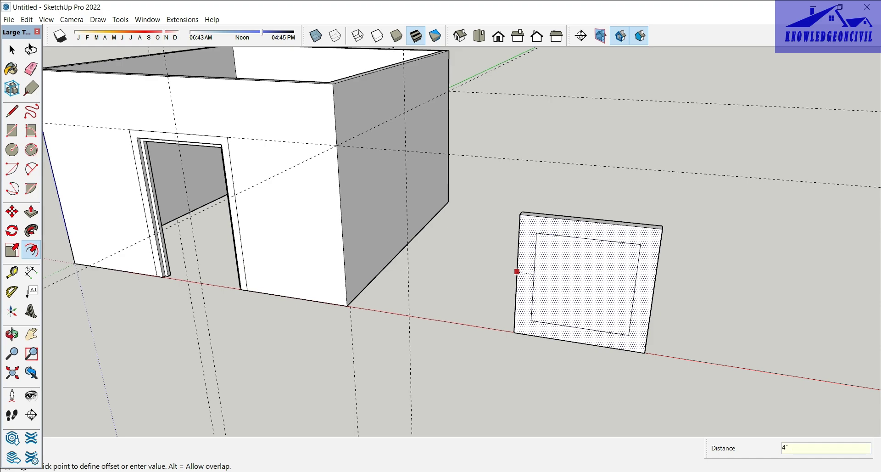
pyautogui.press('Return')
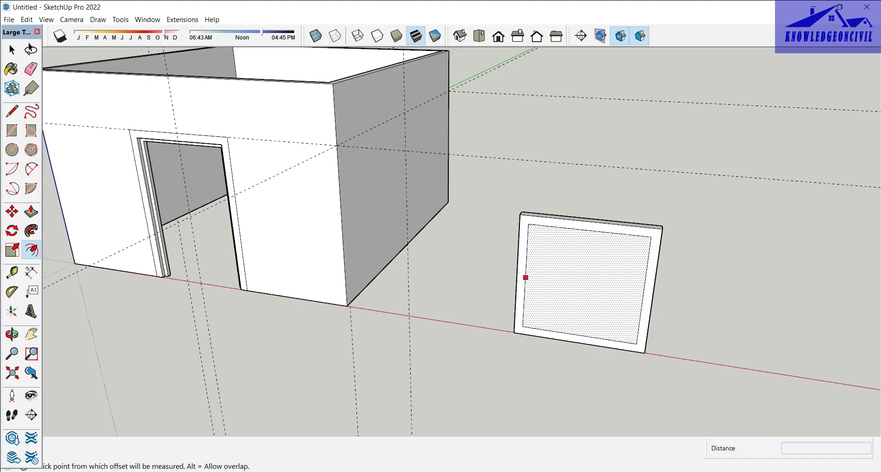
pyautogui.click(525, 278)
pyautogui.write('2"')
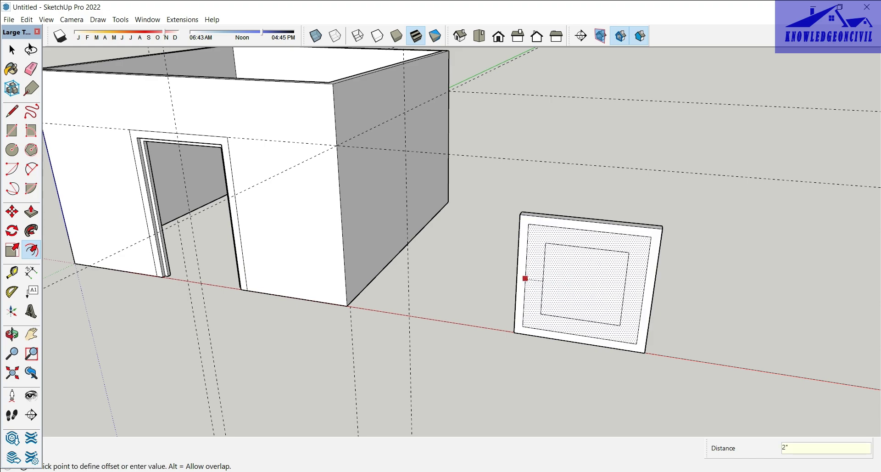
pyautogui.press('Return')
# Push the centre through to open it, recess the inner ring 2", and select the whole frame
pyautogui.press('p')
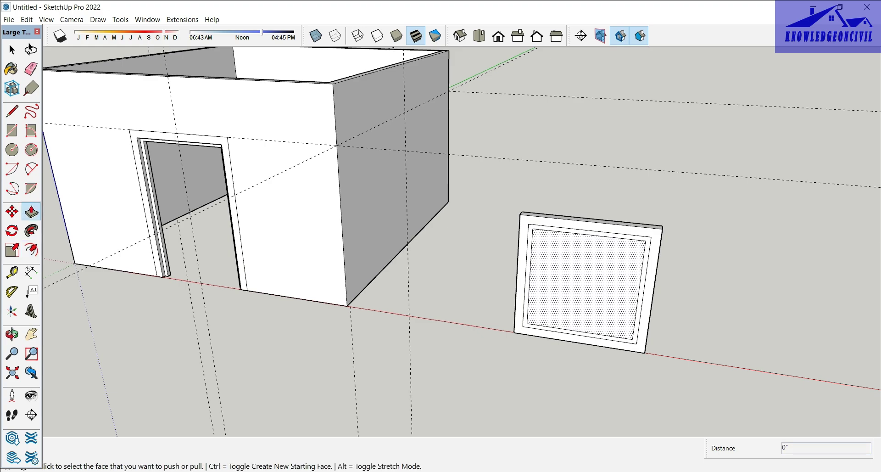
pyautogui.click(564, 278)
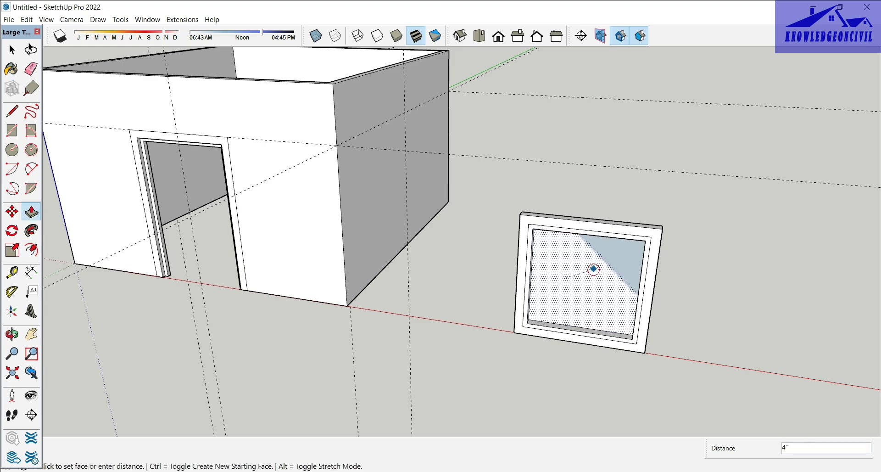
pyautogui.click(593, 268)
pyautogui.click(640, 281)
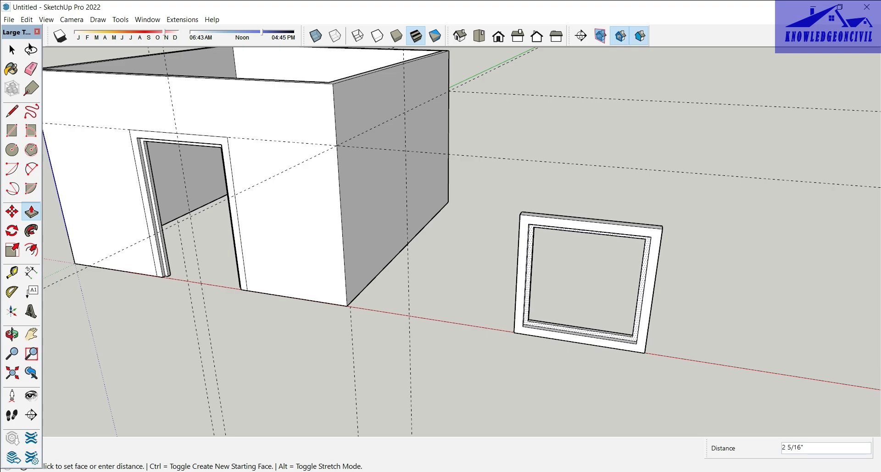
pyautogui.write('2')
pyautogui.press('Return')
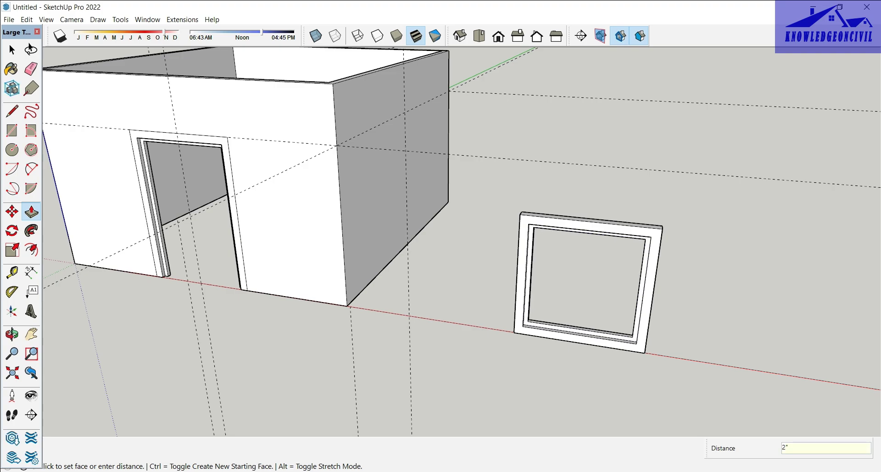
pyautogui.press('b')
pyautogui.click(12, 49)
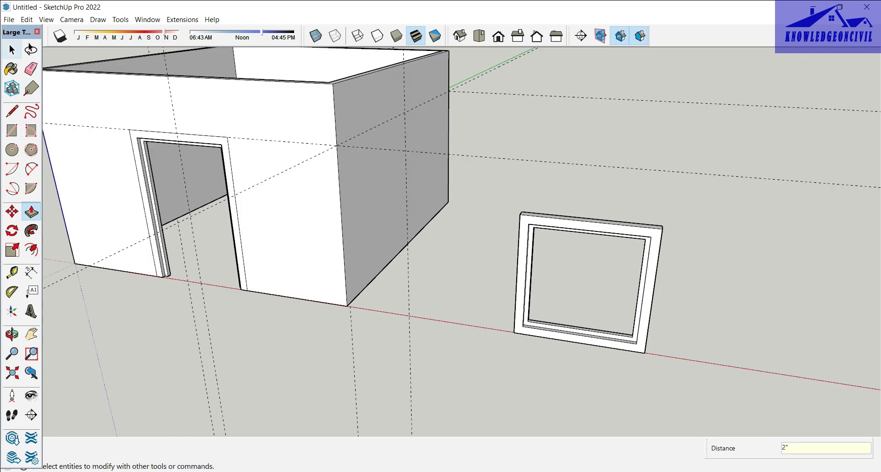
pyautogui.moveTo(504, 174); pyautogui.dragTo(716, 406)
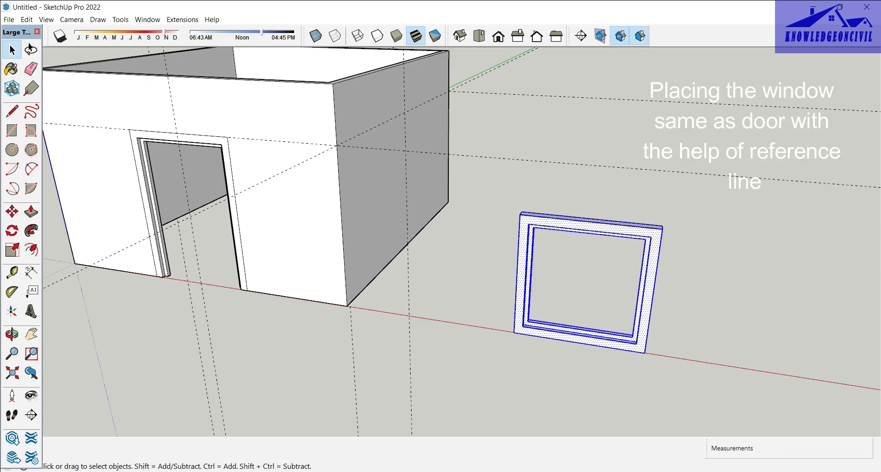
# Try turning the window frame 90°, then undo that rotation
pyautogui.moveTo(459, 230); pyautogui.dragTo(450, 231, button='middle')
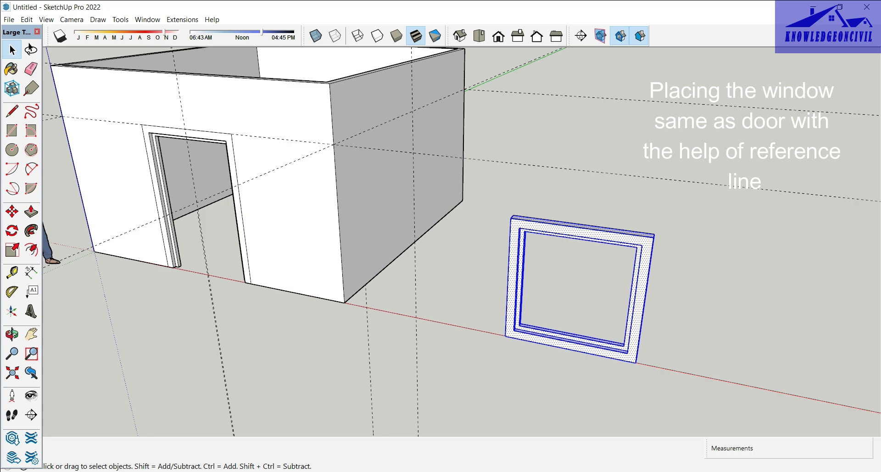
pyautogui.click(12, 230)
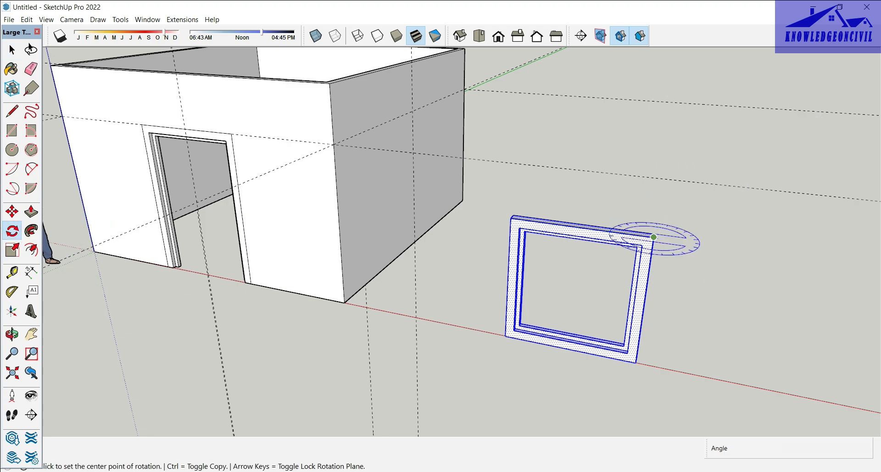
pyautogui.click(653, 237)
pyautogui.click(759, 251)
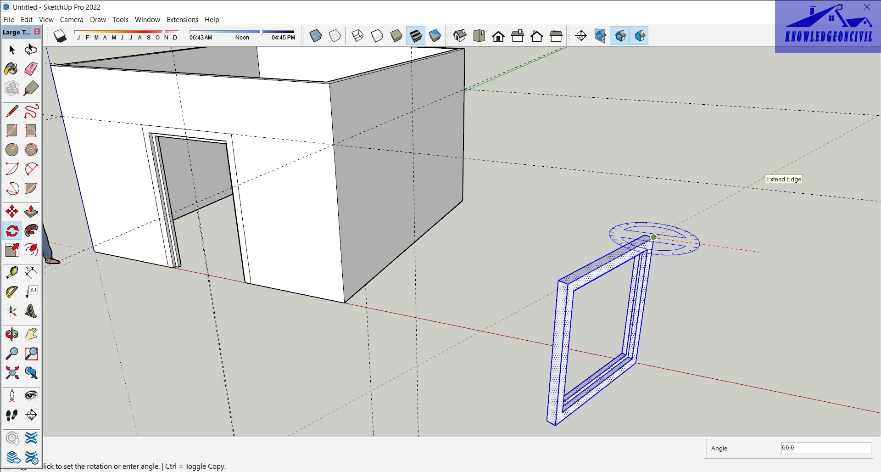
pyautogui.click(762, 175)
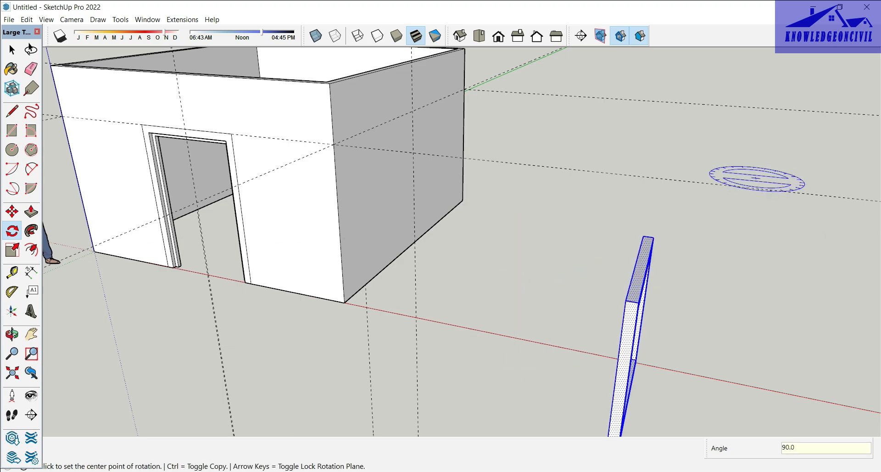
pyautogui.moveTo(747, 246)
pyautogui.mouseDown(button='middle')
pyautogui.moveTo(765, 237)
pyautogui.moveTo(780, 250)
pyautogui.mouseUp(button='middle')
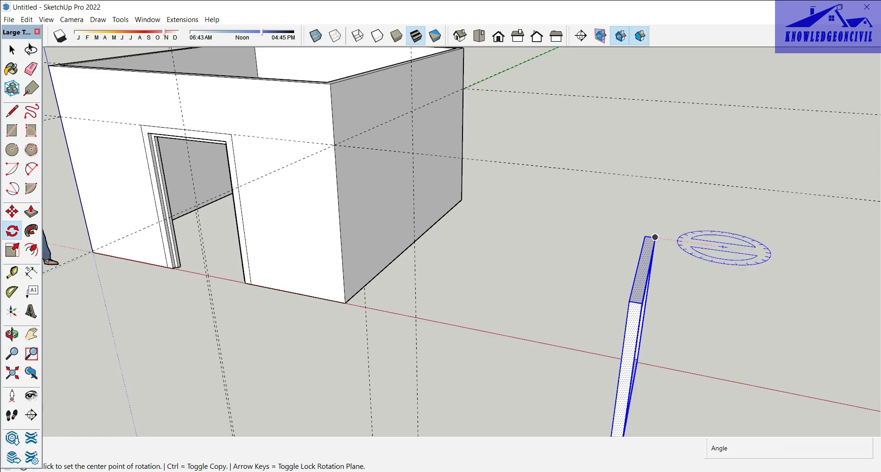
pyautogui.hotkey('ctrl', 'z')
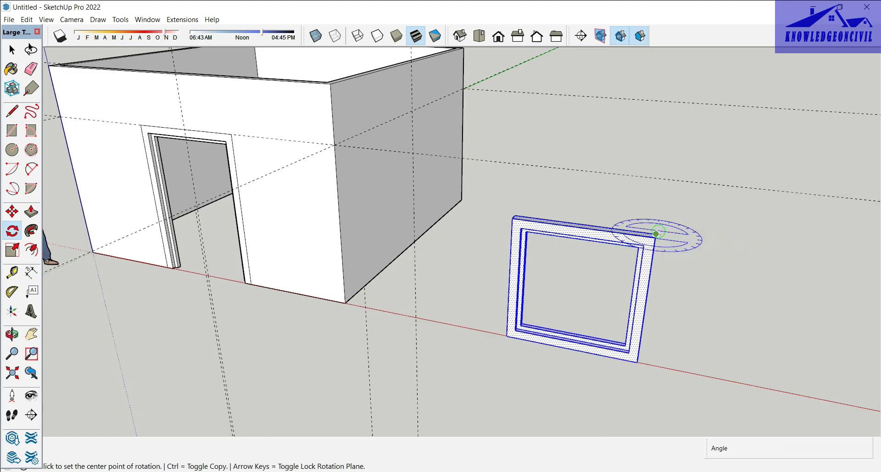
# Rotate the window frame 90° about its top edge
pyautogui.scroll(2, 651, 236)
pyautogui.scroll(1, 652, 197)
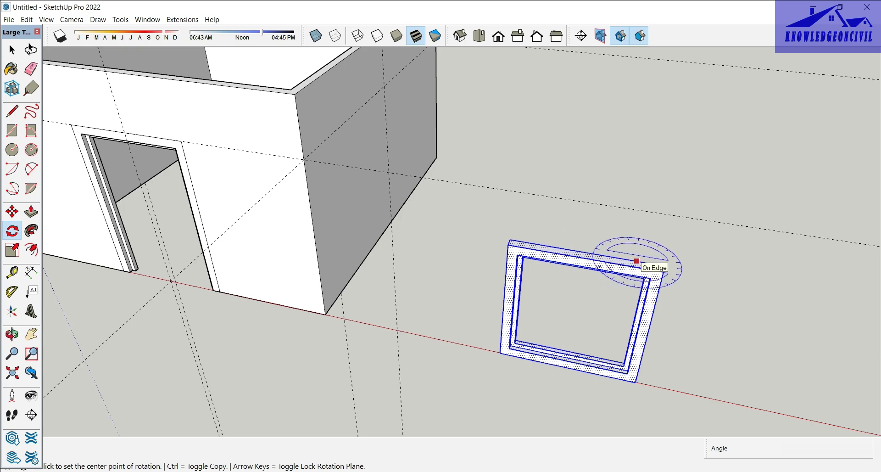
pyautogui.click(637, 261)
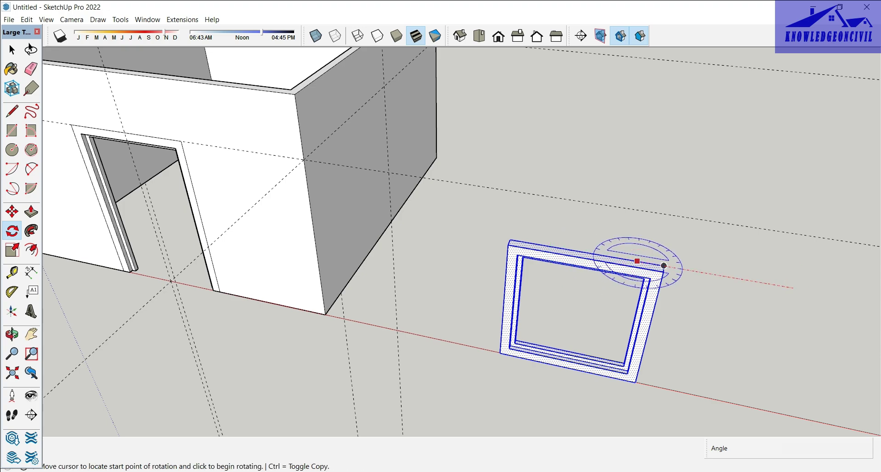
pyautogui.click(664, 265)
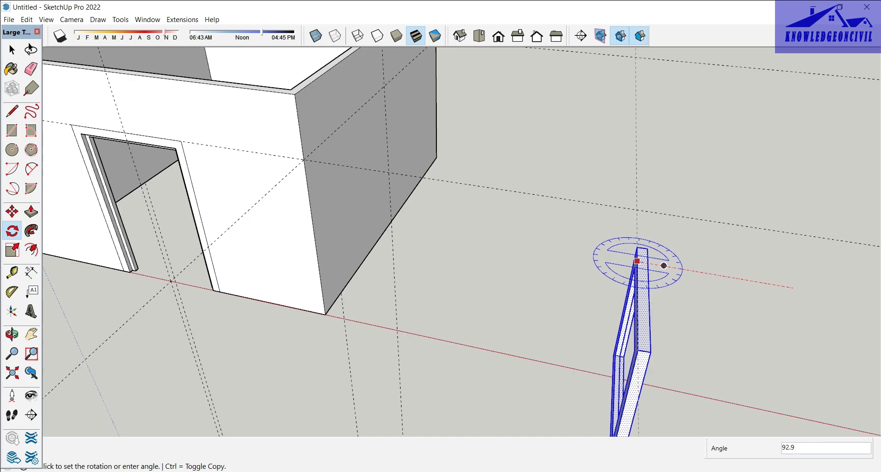
pyautogui.write('90')
pyautogui.press('Return')
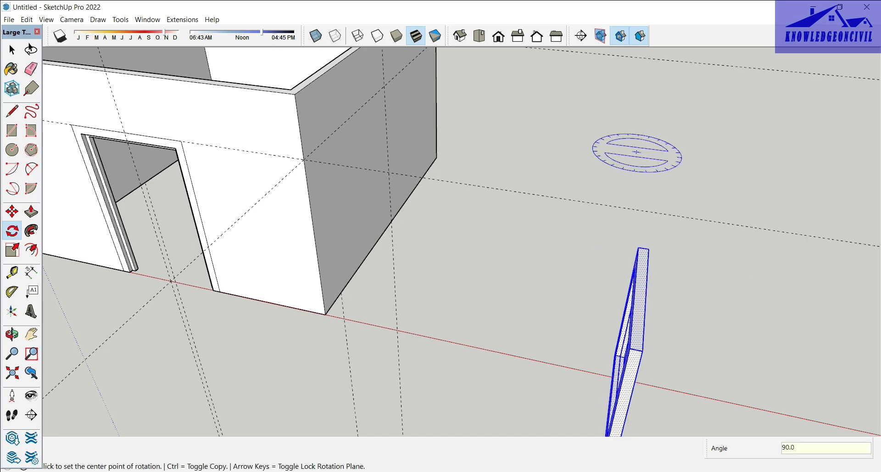
pyautogui.moveTo(626, 151)
pyautogui.mouseDown(button='middle')
pyautogui.moveTo(725, 312)
pyautogui.moveTo(590, 268)
pyautogui.mouseUp(button='middle')
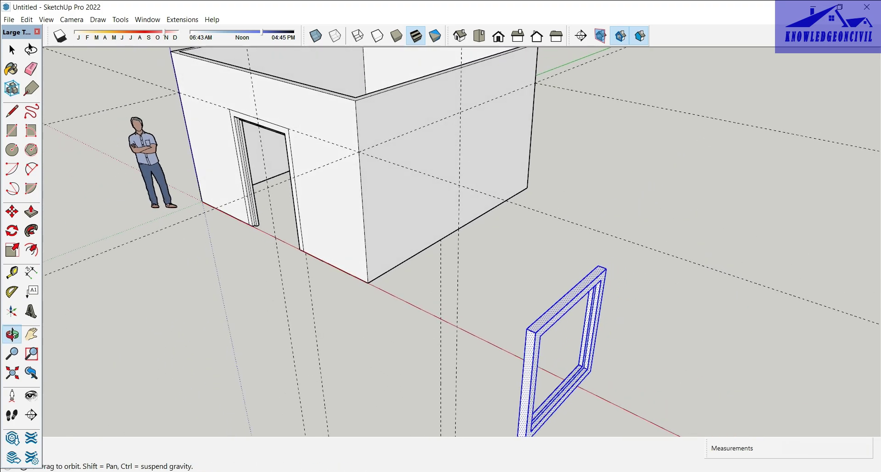
# Copy the frame from its top midpoint to the guide intersection on the room's side wall
pyautogui.press('space')
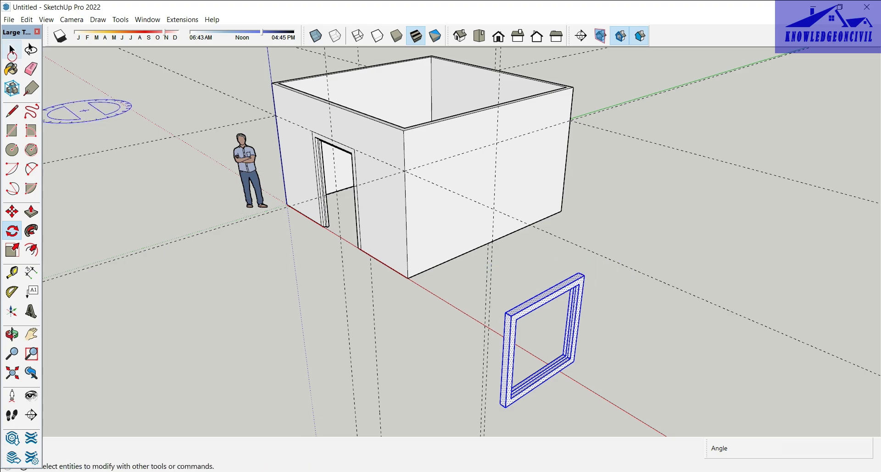
pyautogui.press('m')
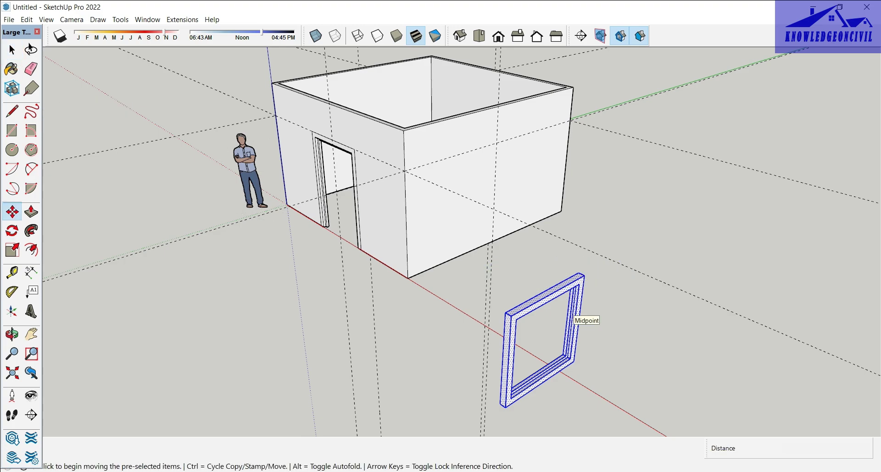
pyautogui.press('ctrl')
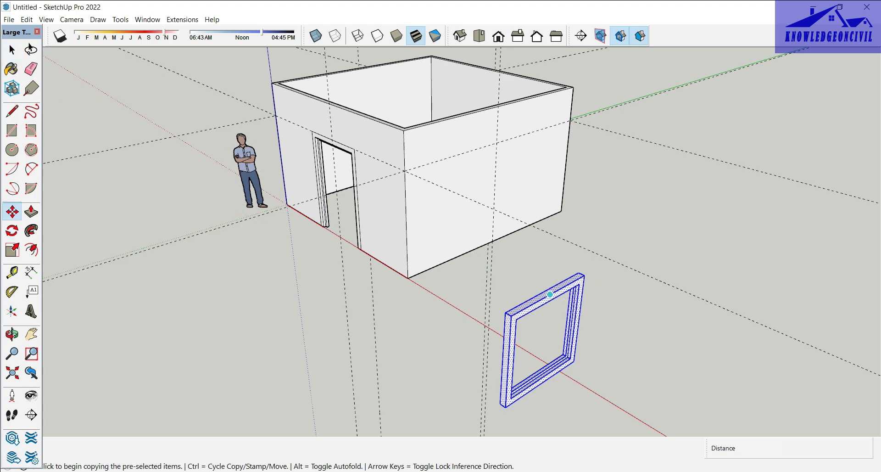
pyautogui.click(550, 294)
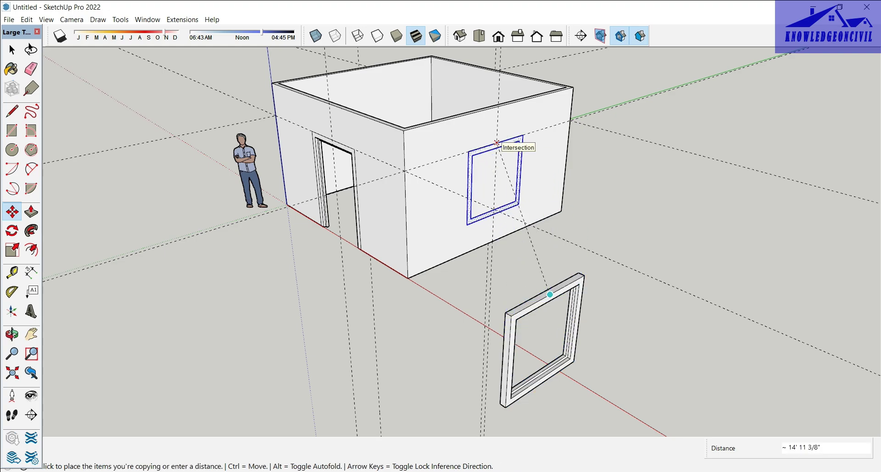
pyautogui.click(497, 143)
pyautogui.moveTo(585, 205); pyautogui.dragTo(528, 215, button='middle')
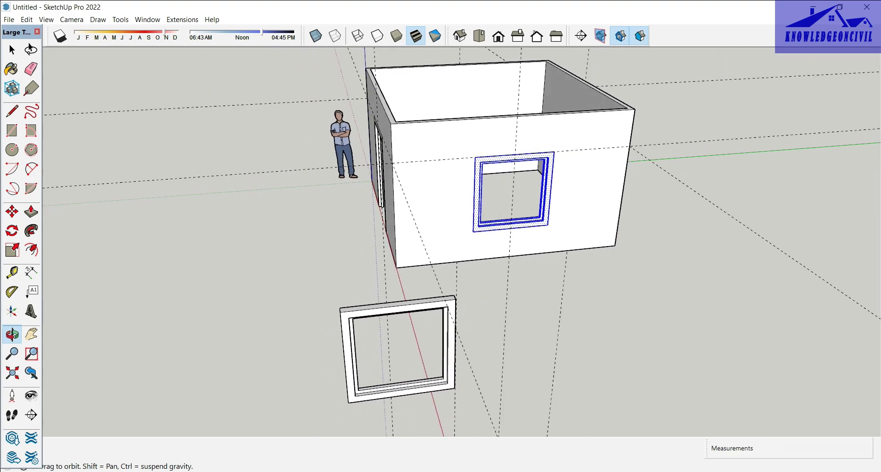
pyautogui.moveTo(634, 269); pyautogui.dragTo(611, 266, button='middle')
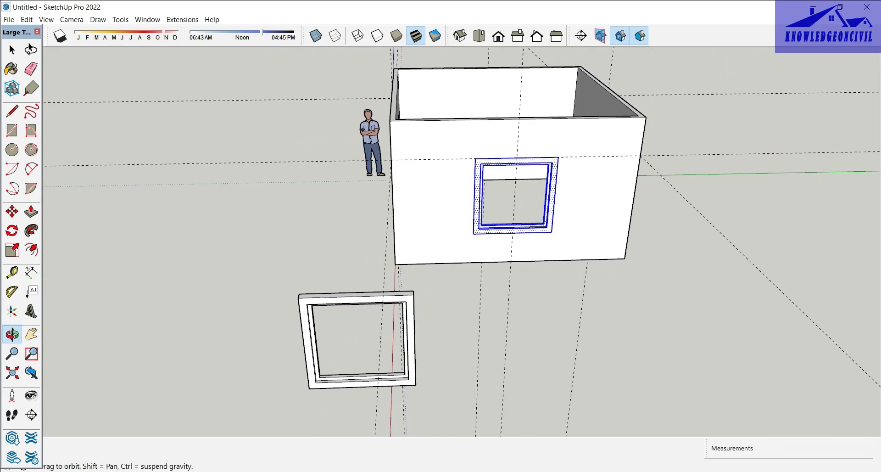
pyautogui.press('m')
pyautogui.scroll(1, 542, 132)
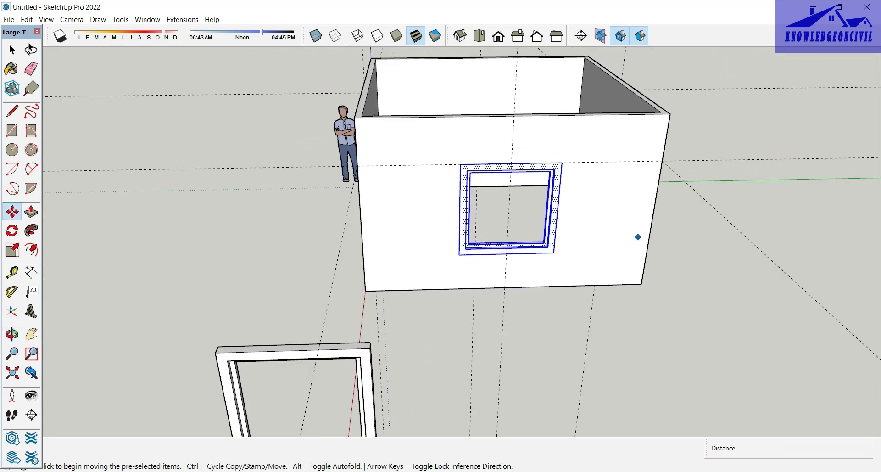
pyautogui.moveTo(638, 237); pyautogui.dragTo(724, 273, button='middle')
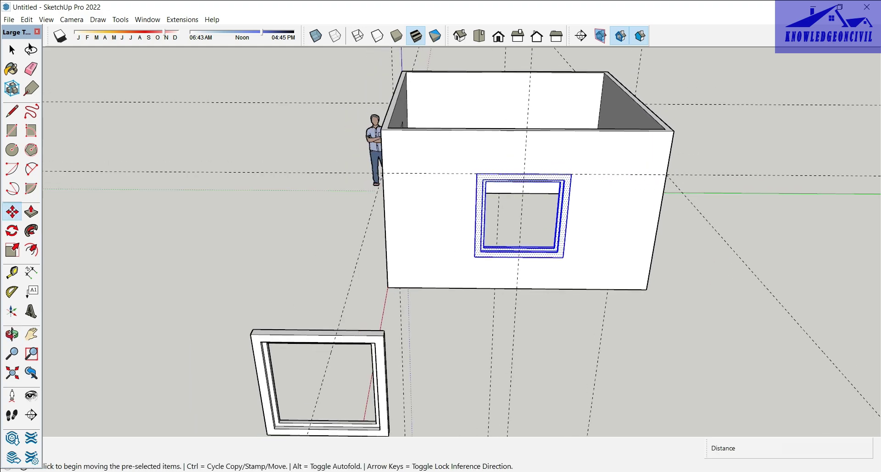
pyautogui.click(12, 49)
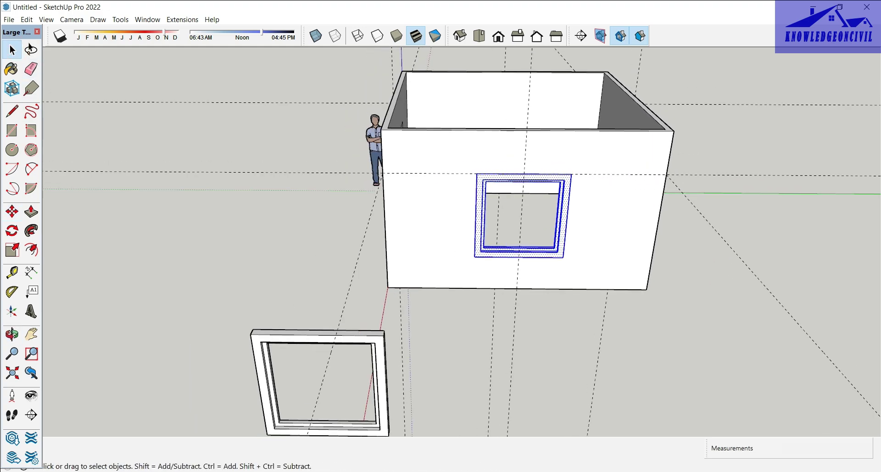
# Select the entire loose frame and rotate it 90° about its corner
pyautogui.click(297, 331)
pyautogui.doubleClick(307, 338)
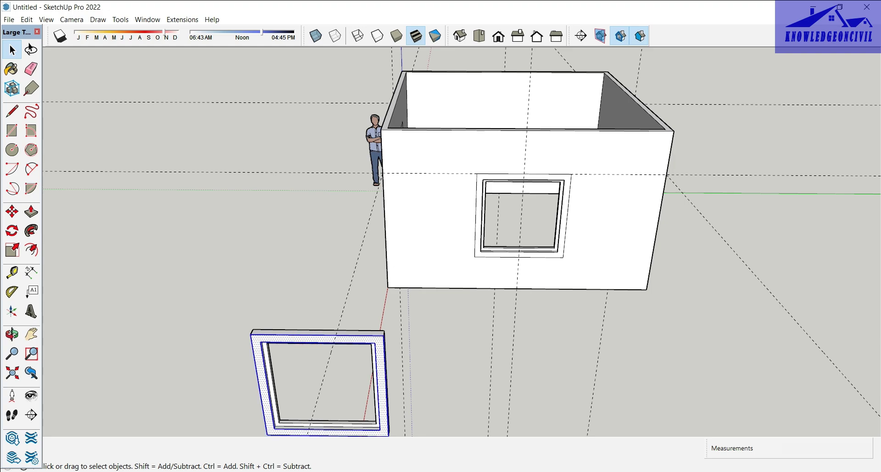
pyautogui.tripleClick(307, 339)
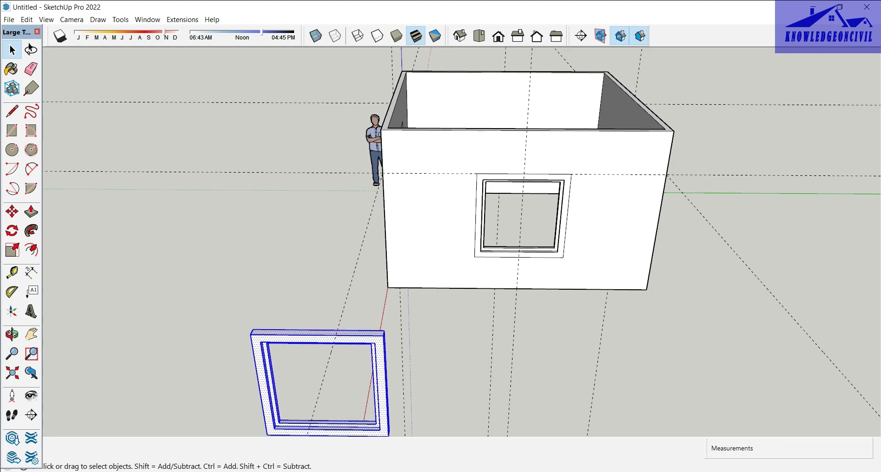
pyautogui.click(11, 230)
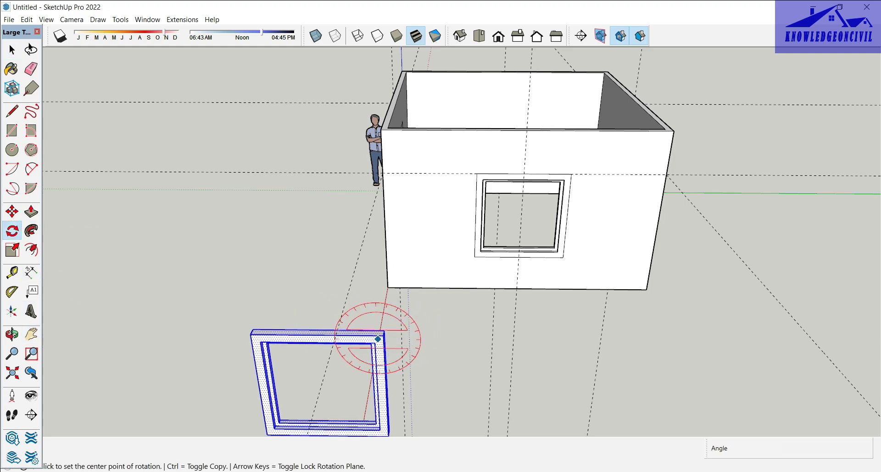
pyautogui.click(383, 335)
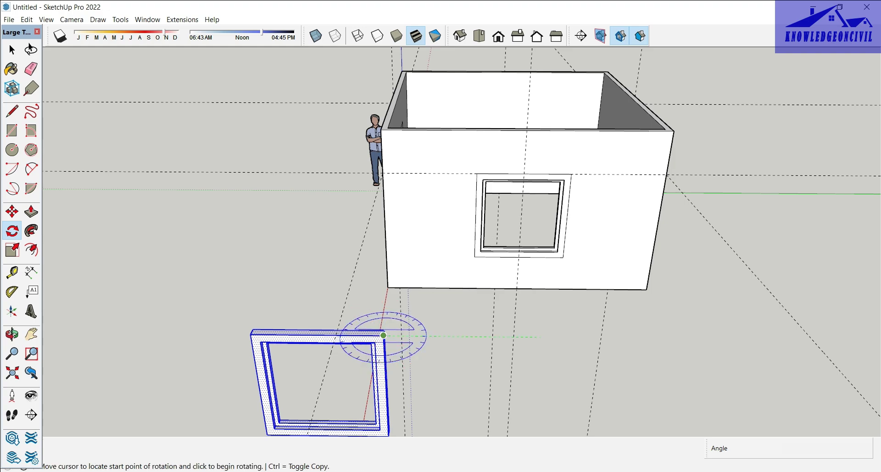
pyautogui.click(539, 337)
pyautogui.write('90')
pyautogui.press('Return')
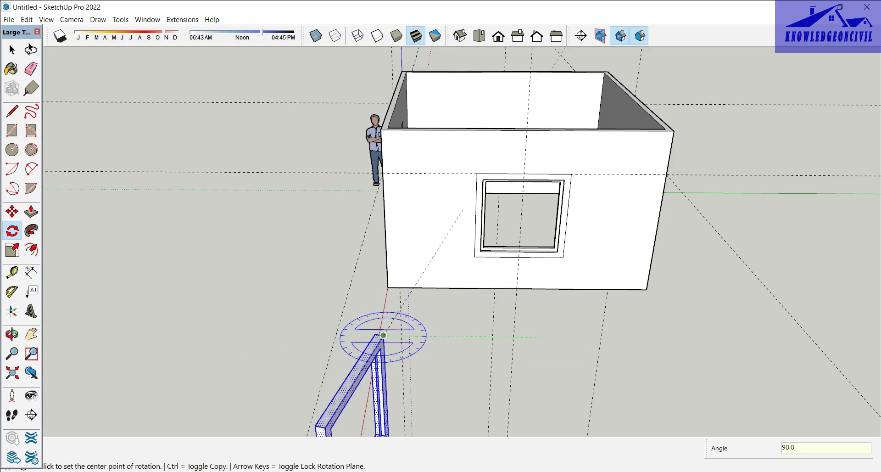
# Copy the rotated frame from its top midpoint onto the room's right wall
pyautogui.scroll(-3, 429, 270)
pyautogui.moveTo(422, 246); pyautogui.dragTo(385, 354, button='middle')
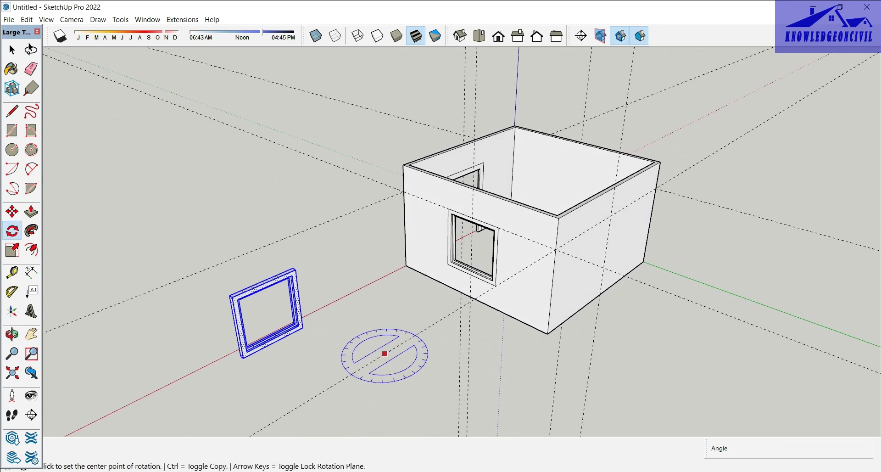
pyautogui.scroll(1, 298, 298)
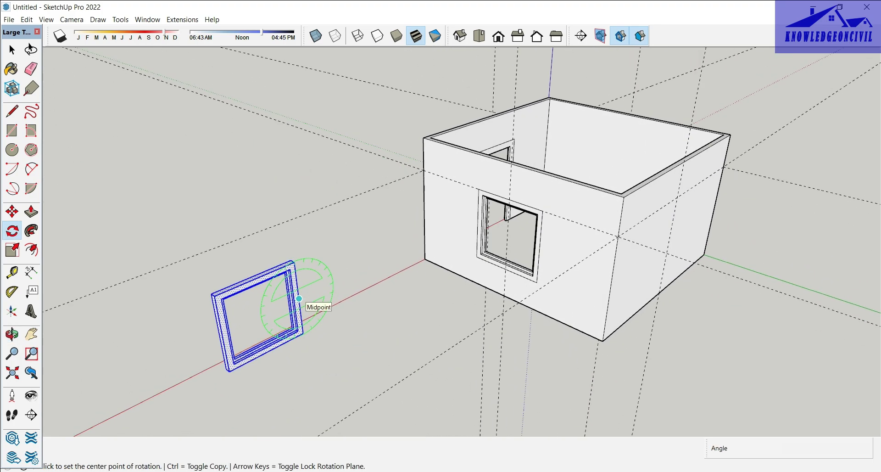
pyautogui.press('m')
pyautogui.press('ctrl')
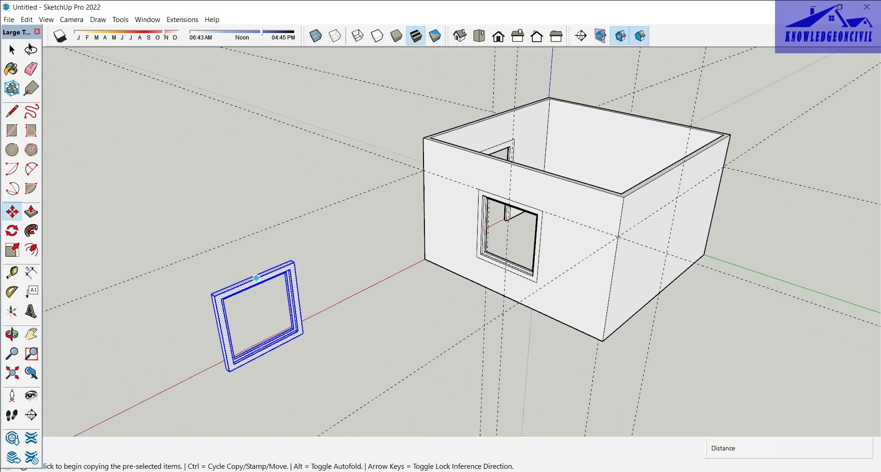
pyautogui.click(256, 278)
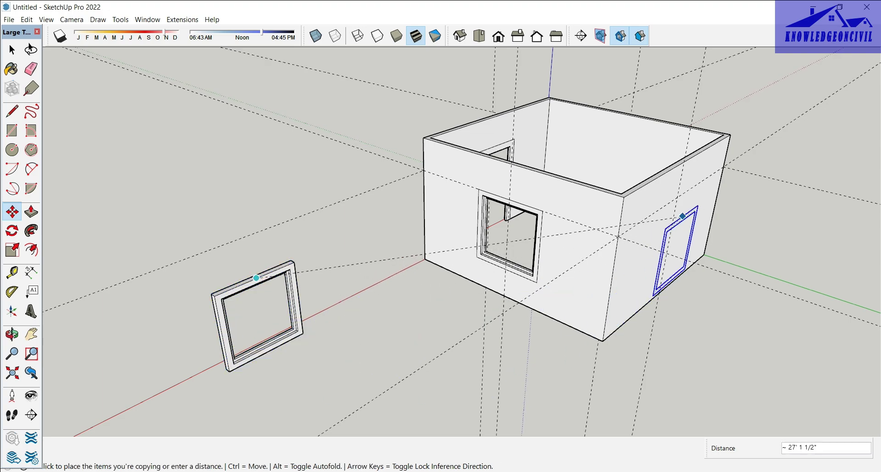
pyautogui.click(677, 197)
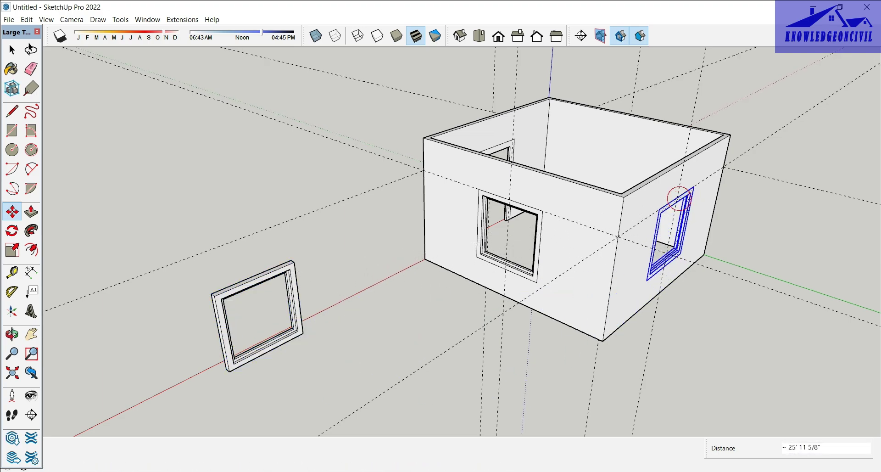
pyautogui.moveTo(728, 281); pyautogui.dragTo(573, 285, button='middle')
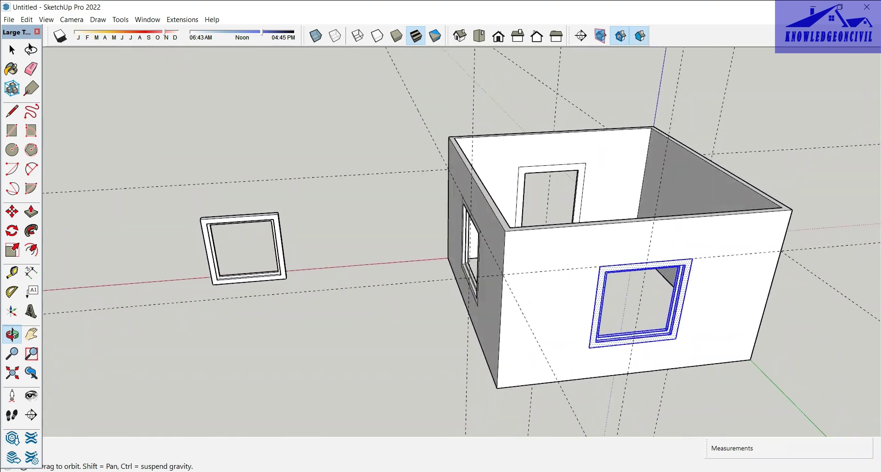
# Select the loose frame and rotate it 90° so it stands upright
pyautogui.scroll(3, 282, 197)
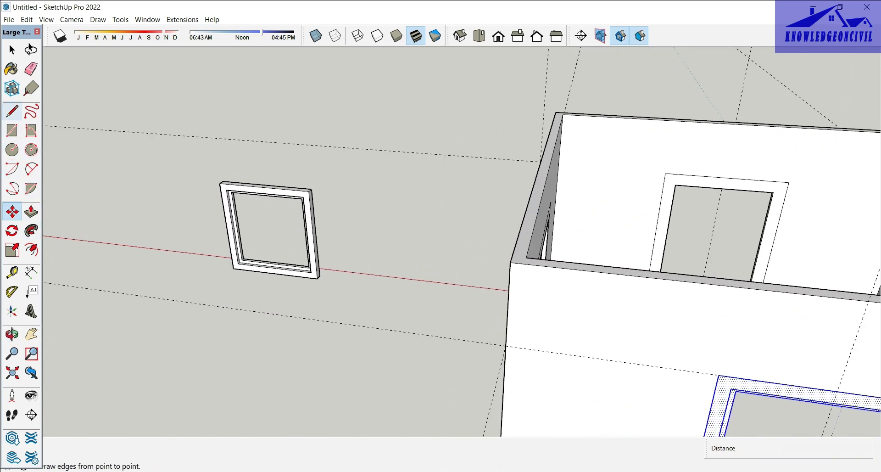
pyautogui.click(12, 50)
pyautogui.click(280, 191)
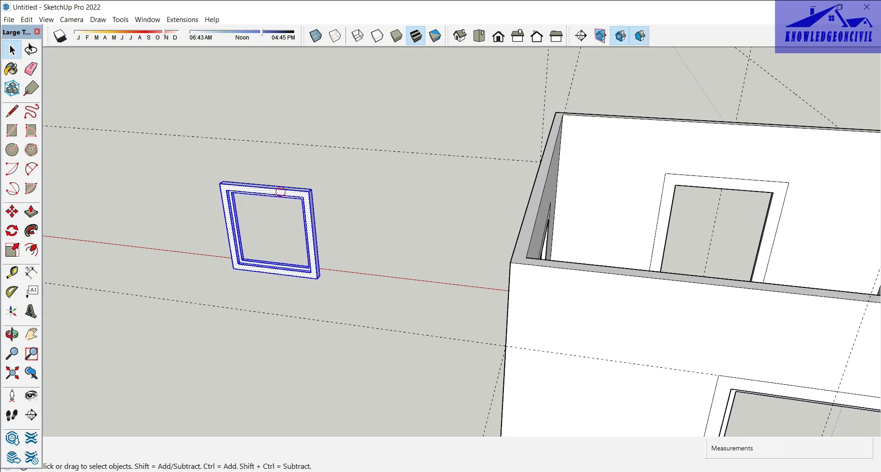
pyautogui.press('m')
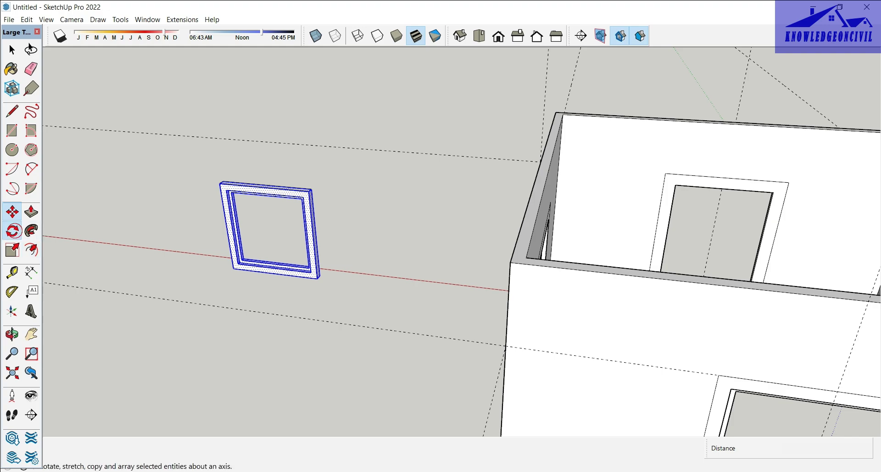
pyautogui.click(12, 230)
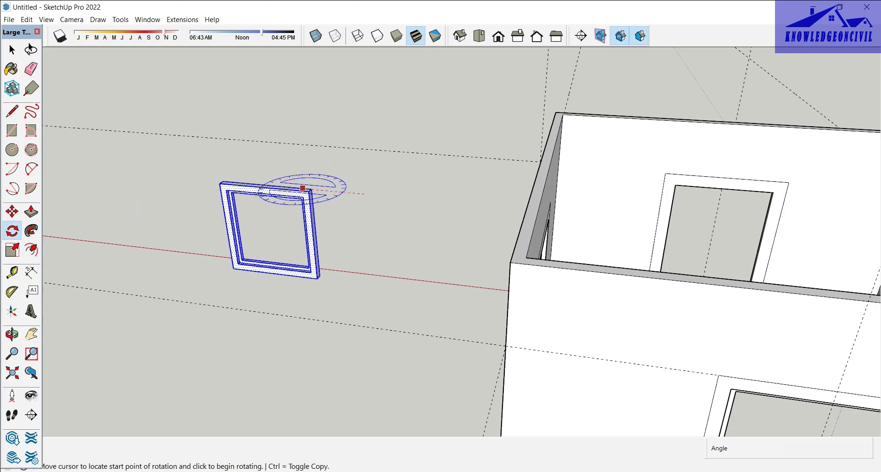
pyautogui.click(364, 193)
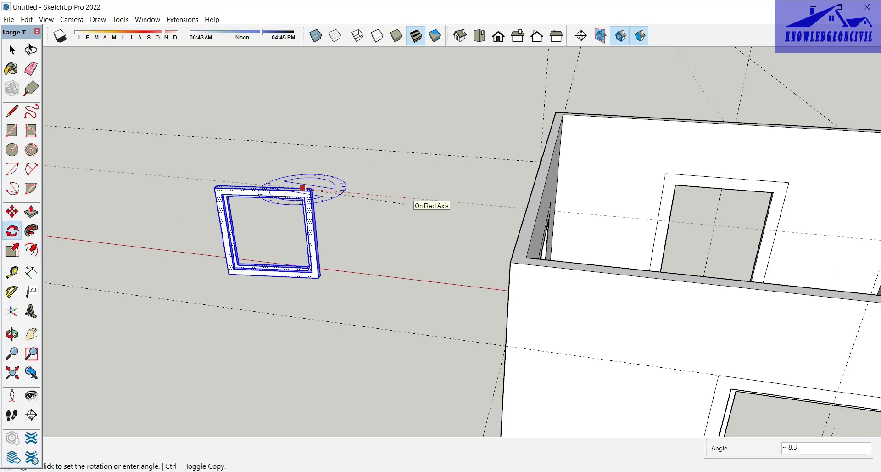
pyautogui.click(406, 199)
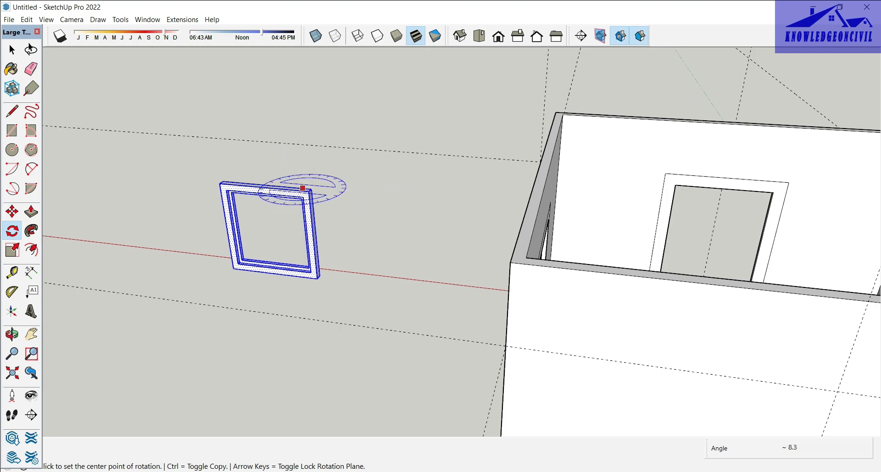
pyautogui.click(303, 188)
pyautogui.click(416, 198)
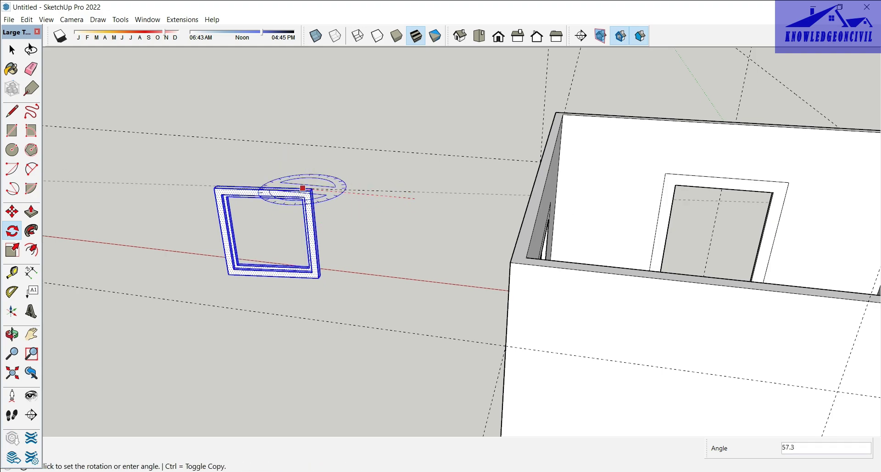
pyautogui.write('90')
pyautogui.press('Return')
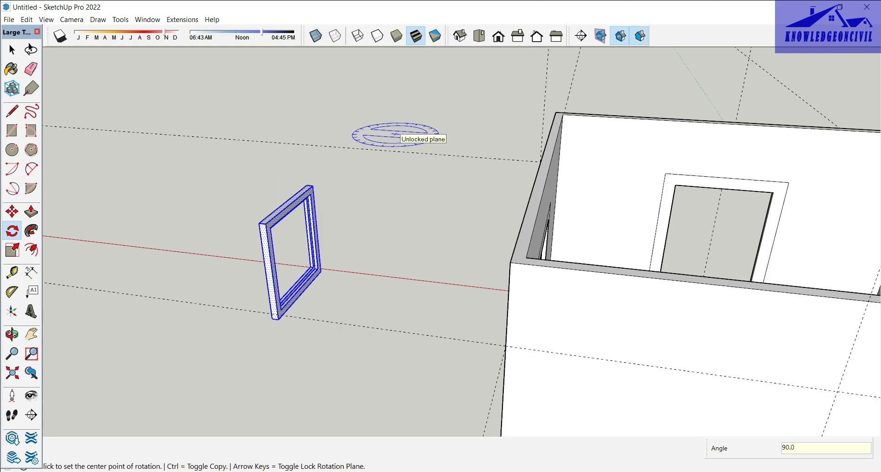
# Copy the upright frame onto the room's front wall
pyautogui.press('m')
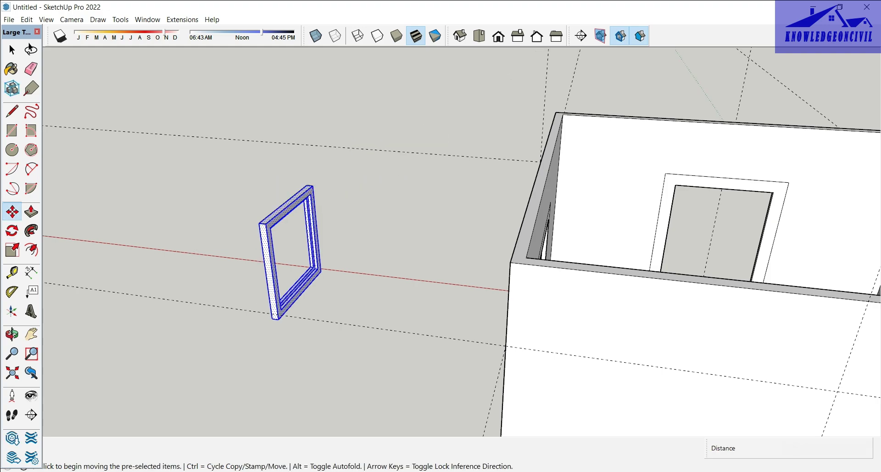
pyautogui.press('ctrl')
pyautogui.click(291, 203)
pyautogui.scroll(-2, 289, 206)
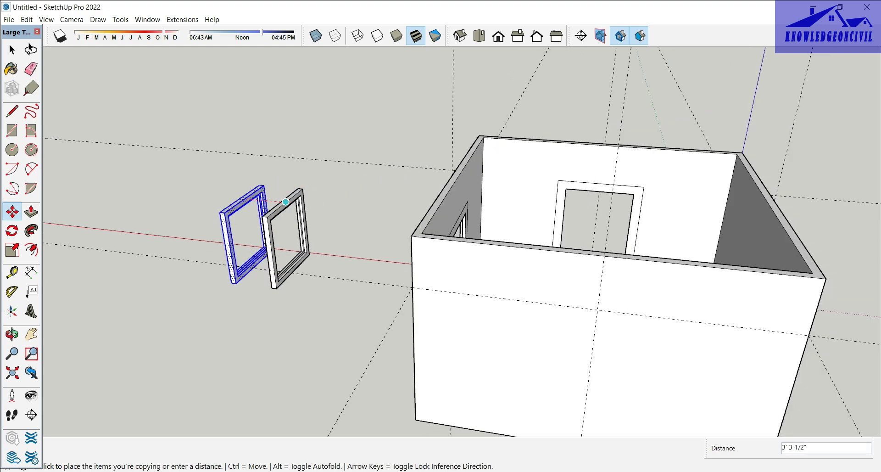
pyautogui.scroll(-2, 289, 216)
pyautogui.moveTo(659, 256); pyautogui.dragTo(446, 251, button='middle')
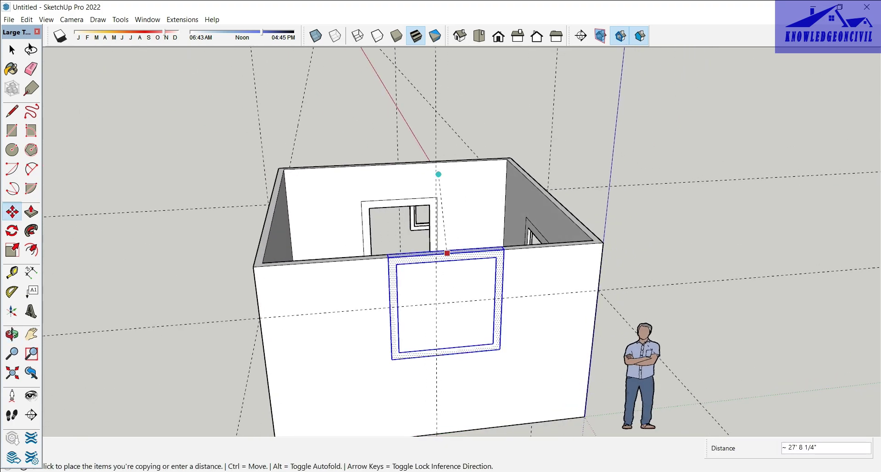
pyautogui.click(436, 303)
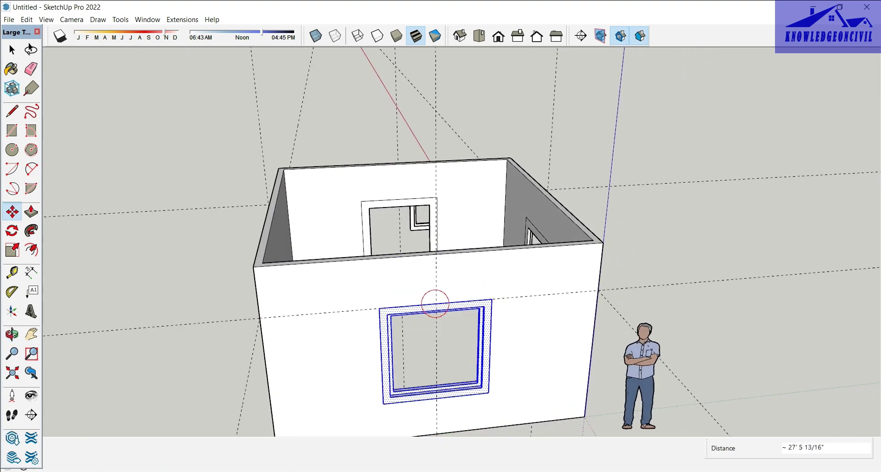
# Select the loose frame on the left and rotate it 90° upright
pyautogui.moveTo(395, 305); pyautogui.dragTo(527, 284, button='middle')
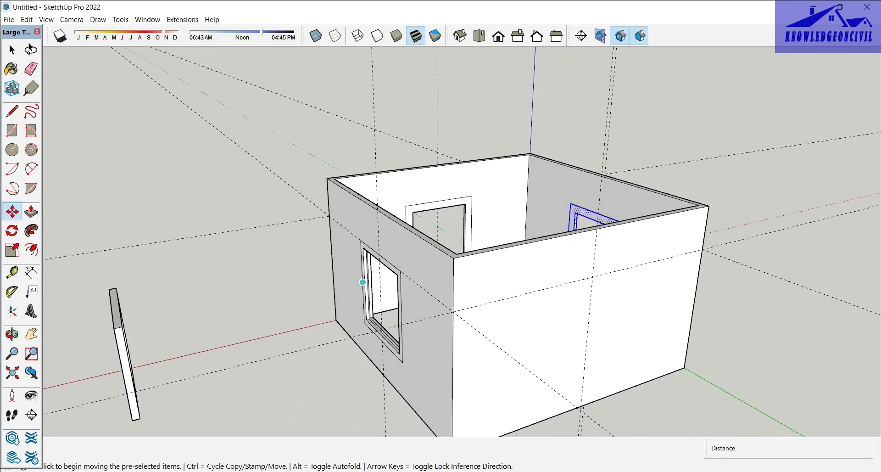
pyautogui.moveTo(528, 284)
pyautogui.mouseDown(button='middle')
pyautogui.moveTo(459, 276)
pyautogui.moveTo(505, 275)
pyautogui.mouseUp(button='middle')
pyautogui.scroll(2, 413, 252)
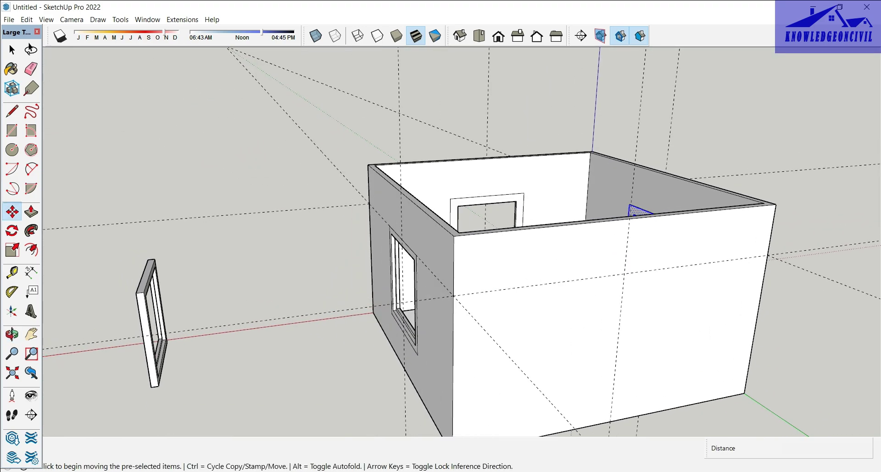
pyautogui.click(12, 49)
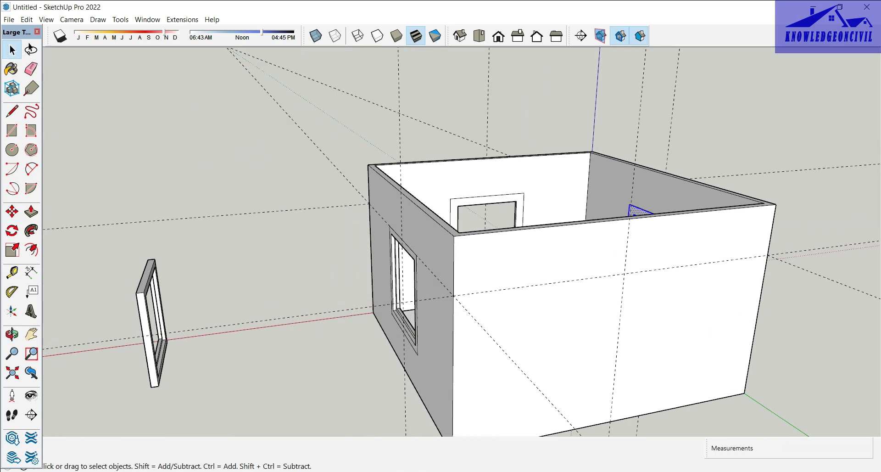
pyautogui.click(144, 278)
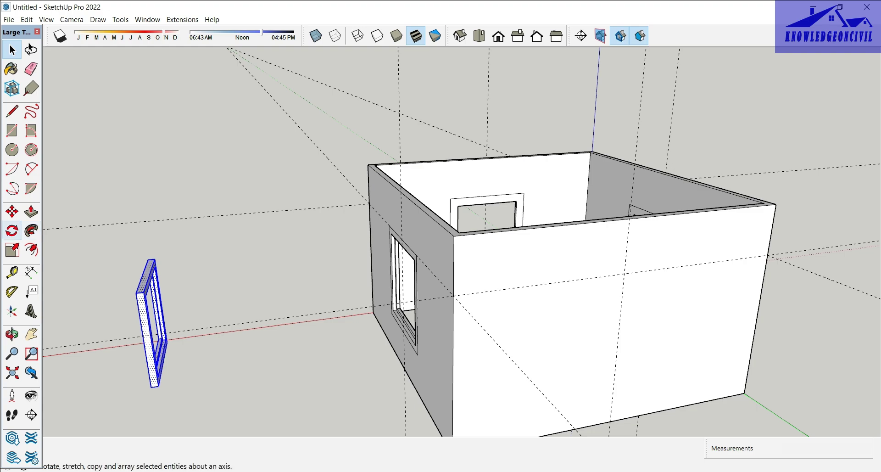
pyautogui.click(12, 230)
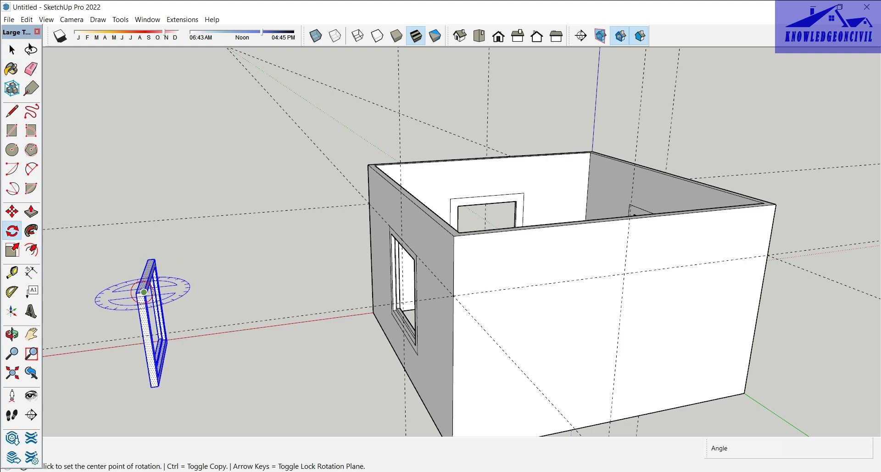
pyautogui.click(144, 291)
pyautogui.click(296, 276)
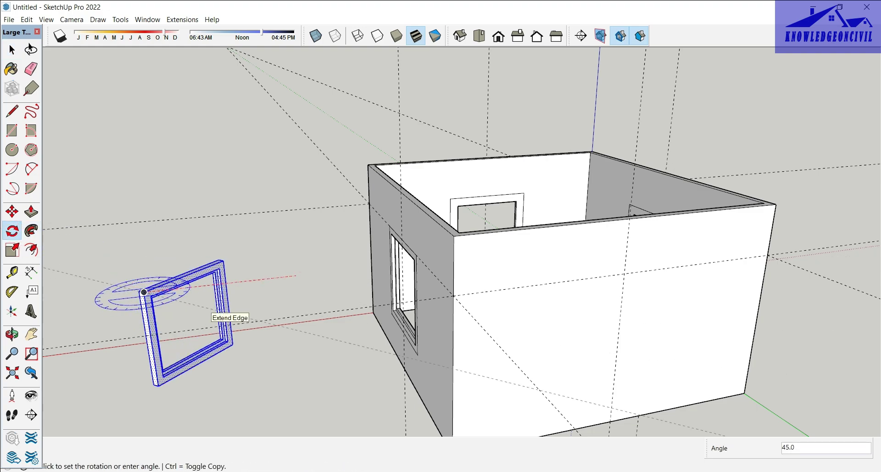
pyautogui.write('90')
pyautogui.press('Return')
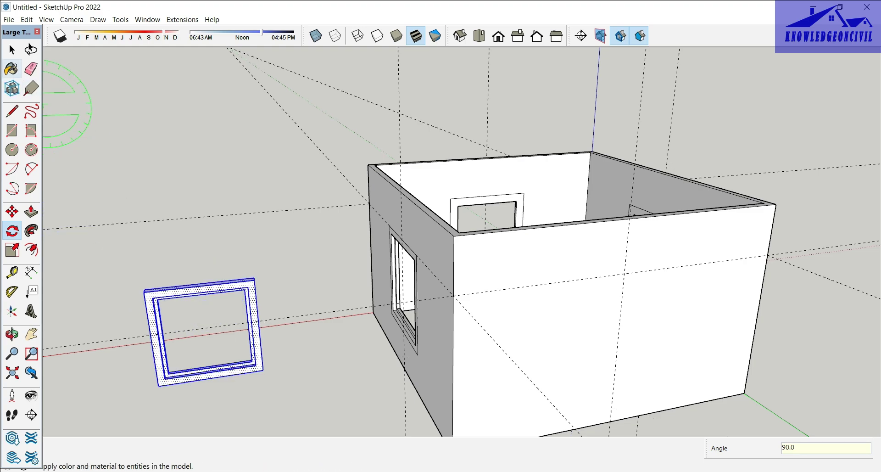
# Copy the frame from its top midpoint into the side wall
pyautogui.click(11, 49)
pyautogui.press('m')
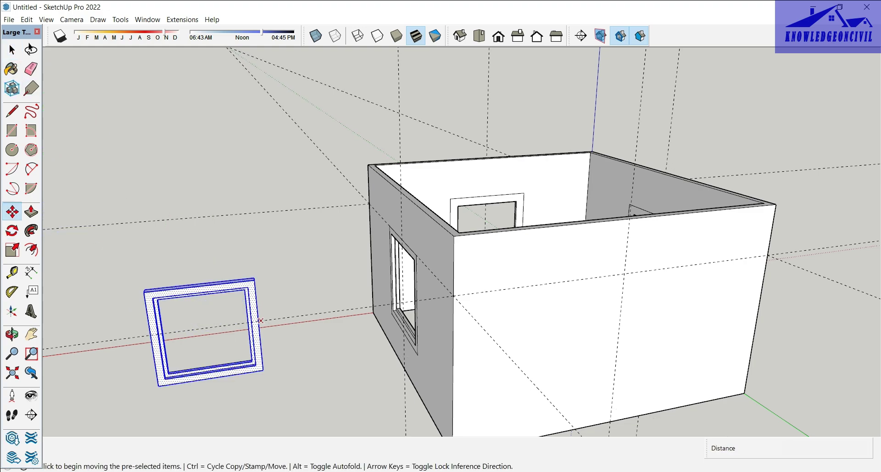
pyautogui.press('ctrl')
pyautogui.click(200, 286)
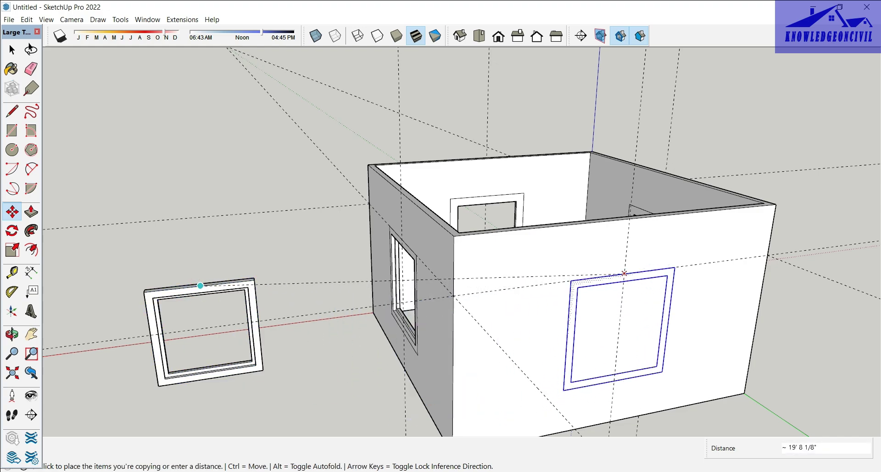
pyautogui.click(625, 273)
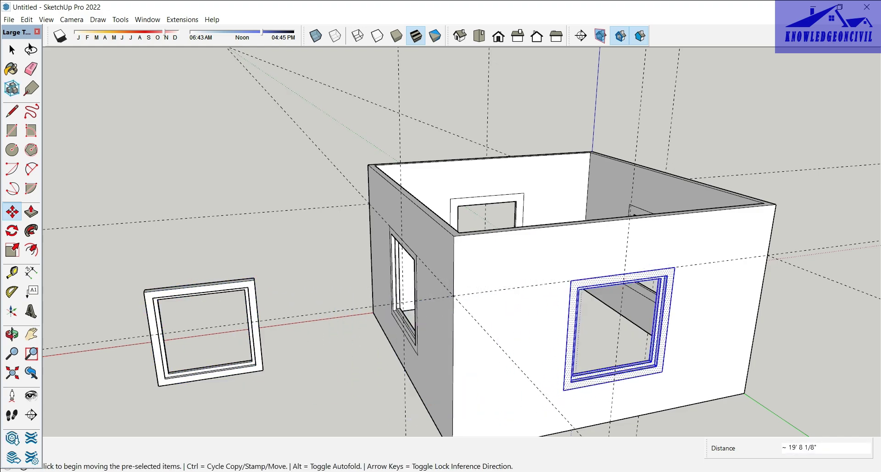
pyautogui.moveTo(440, 239); pyautogui.dragTo(528, 230, button='middle')
# Box-select the spare window frame and delete it
pyautogui.moveTo(441, 239); pyautogui.dragTo(505, 238, button='middle')
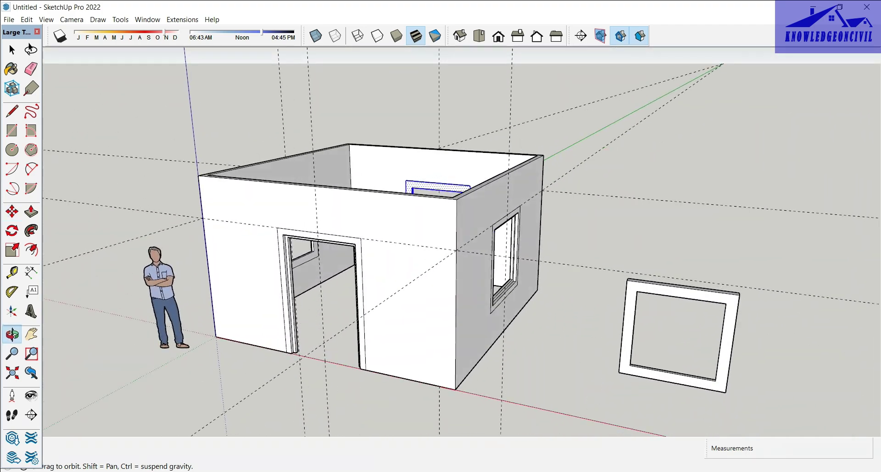
pyautogui.click(12, 50)
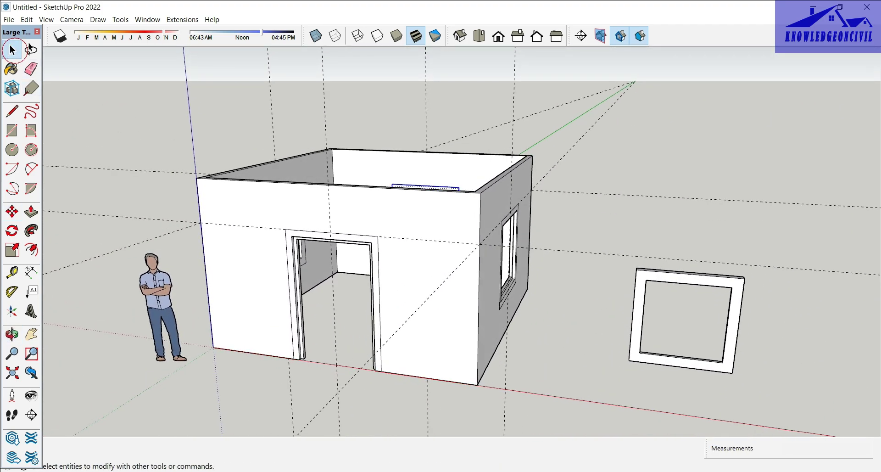
pyautogui.moveTo(610, 224); pyautogui.dragTo(812, 405)
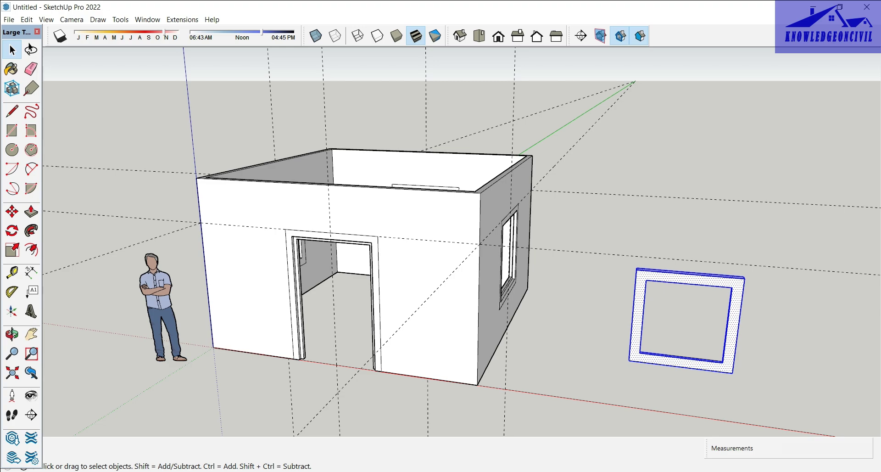
pyautogui.press('Delete')
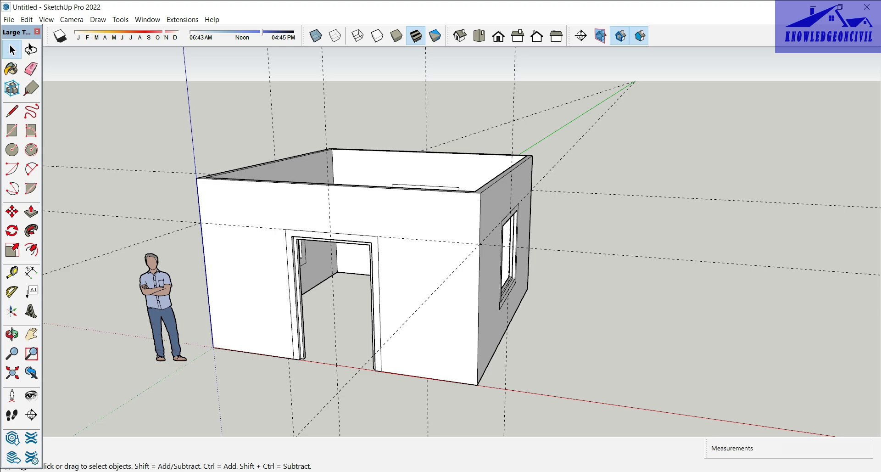
# Erase the dashed guide lines around the room
pyautogui.press('e')
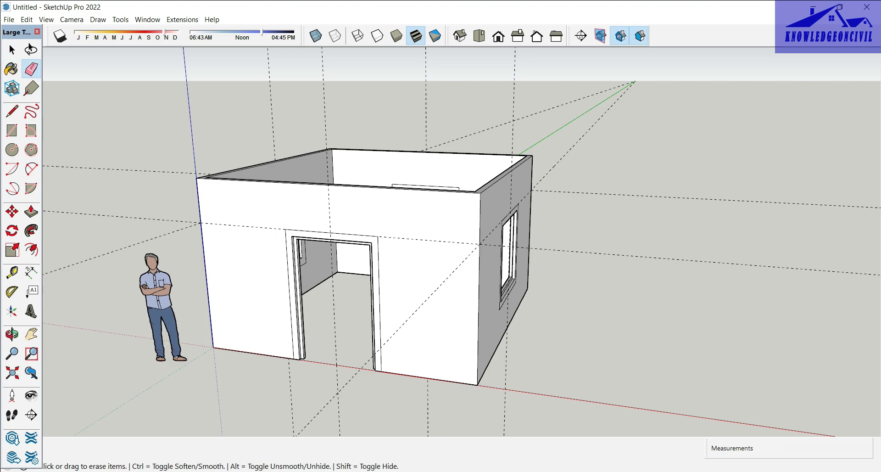
pyautogui.moveTo(281, 406); pyautogui.dragTo(527, 406)
pyautogui.click(630, 194)
pyautogui.press('shift')
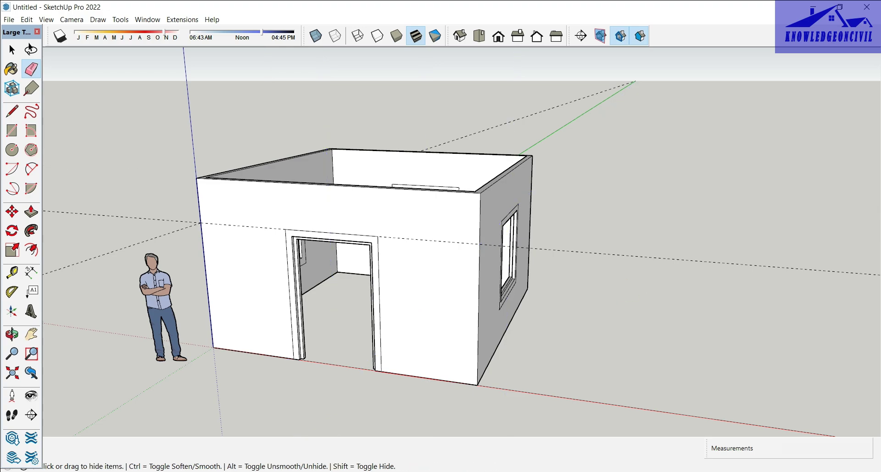
pyautogui.moveTo(595, 275); pyautogui.dragTo(690, 268, button='middle')
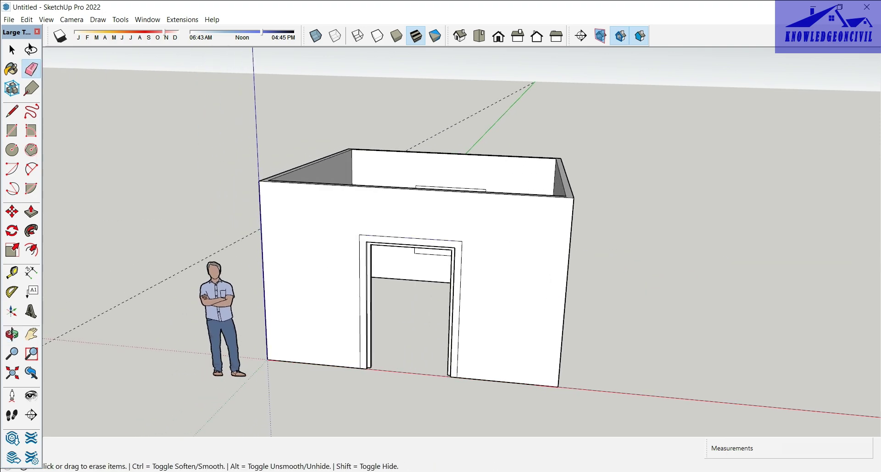
pyautogui.click(514, 102)
pyautogui.moveTo(459, 275); pyautogui.dragTo(413, 299, button='middle')
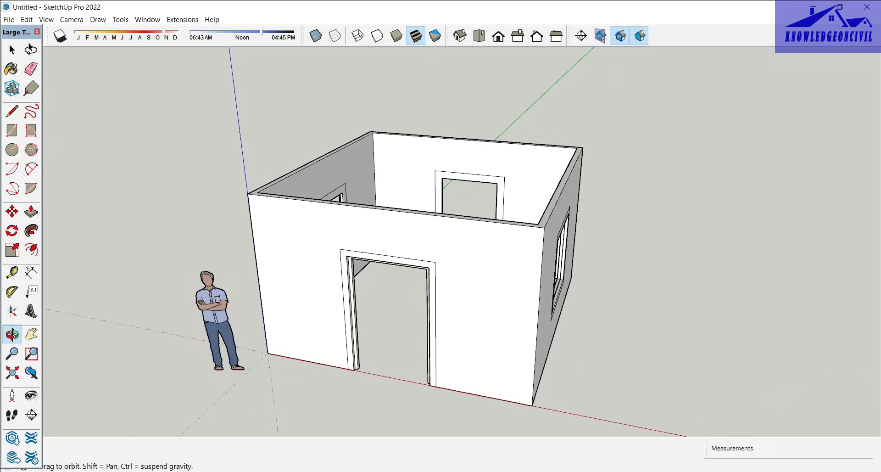
pyautogui.moveTo(440, 230); pyautogui.dragTo(413, 198, button='middle')
pyautogui.moveTo(639, 391)
pyautogui.mouseDown(button='middle')
pyautogui.moveTo(459, 368)
pyautogui.moveTo(716, 360)
pyautogui.moveTo(642, 322)
pyautogui.mouseUp(button='middle')
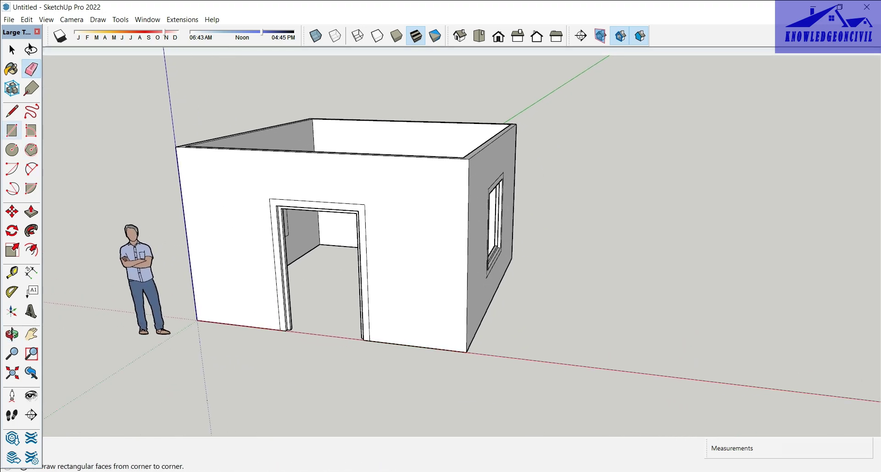
# Draw a thin rectangle on the ground beside the room
pyautogui.click(12, 131)
pyautogui.click(595, 362)
pyautogui.write("15',5")
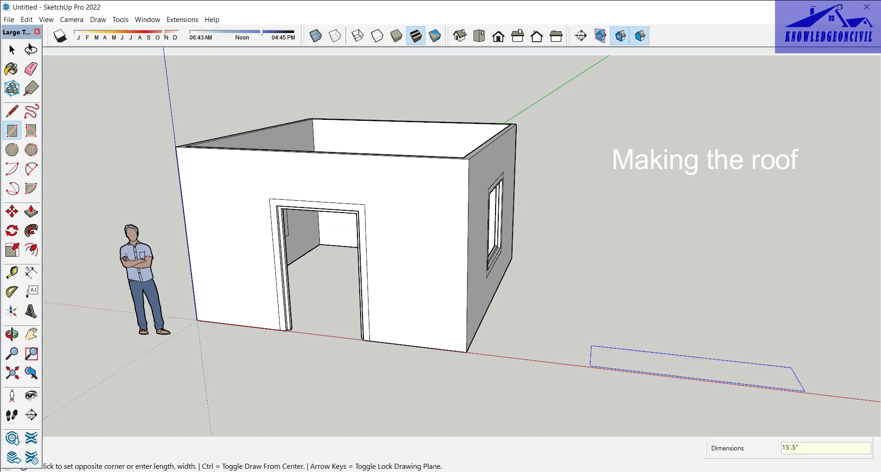
pyautogui.write('"')
pyautogui.press('Return')
pyautogui.scroll(-2, 574, 369)
pyautogui.scroll(-1, 592, 374)
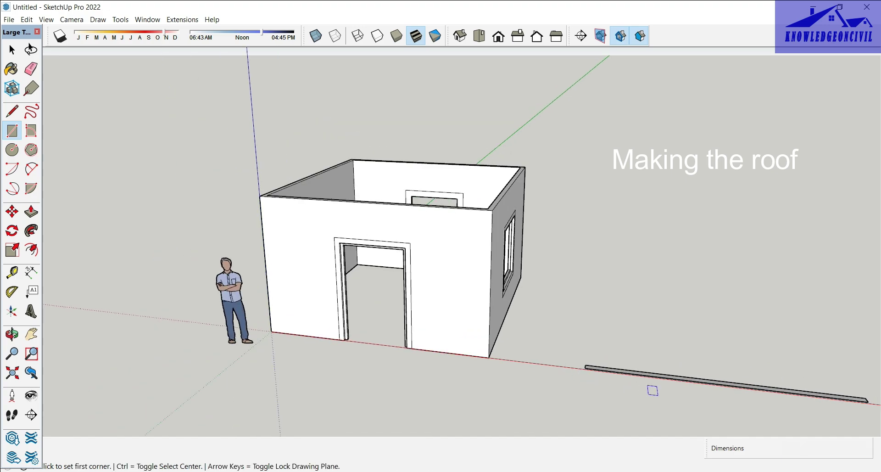
pyautogui.moveTo(688, 403); pyautogui.dragTo(611, 382, button='middle')
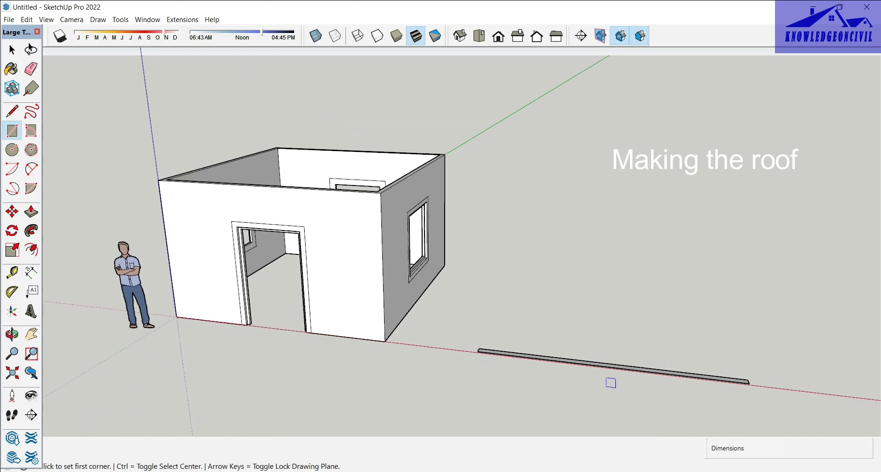
# Pull the slab up 15' into a standing wall and select it
pyautogui.press('p')
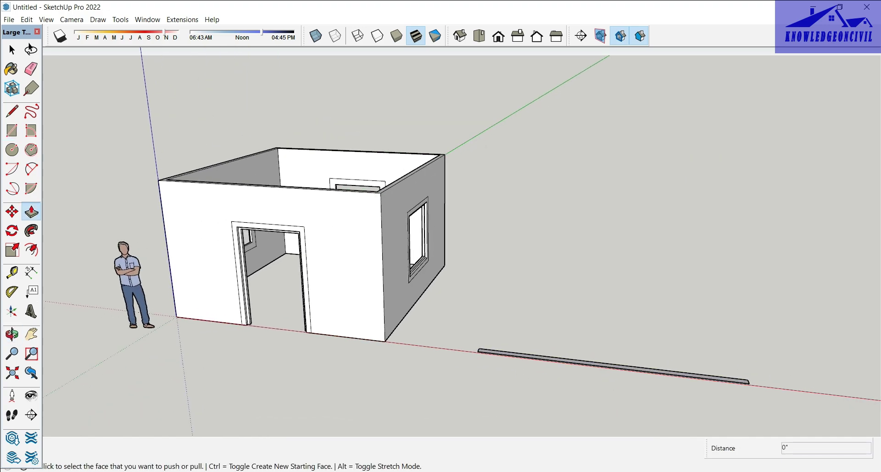
pyautogui.scroll(2, 685, 371)
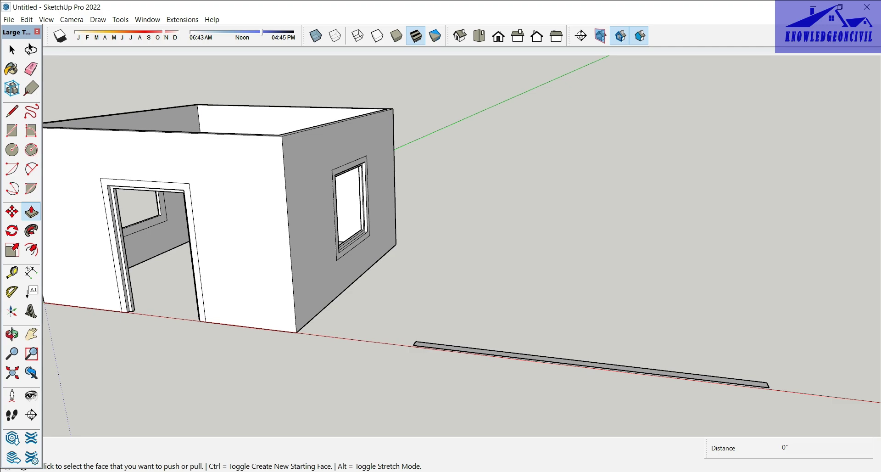
pyautogui.moveTo(596, 367); pyautogui.dragTo(597, 381, button='middle')
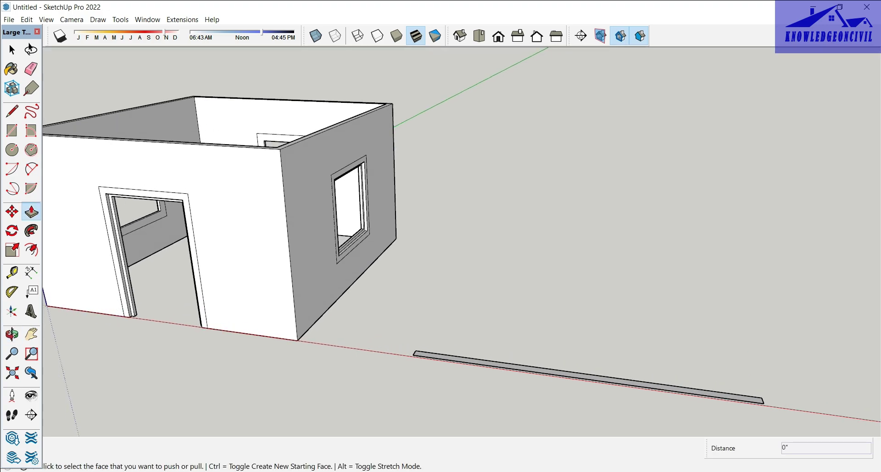
pyautogui.scroll(1, 662, 373)
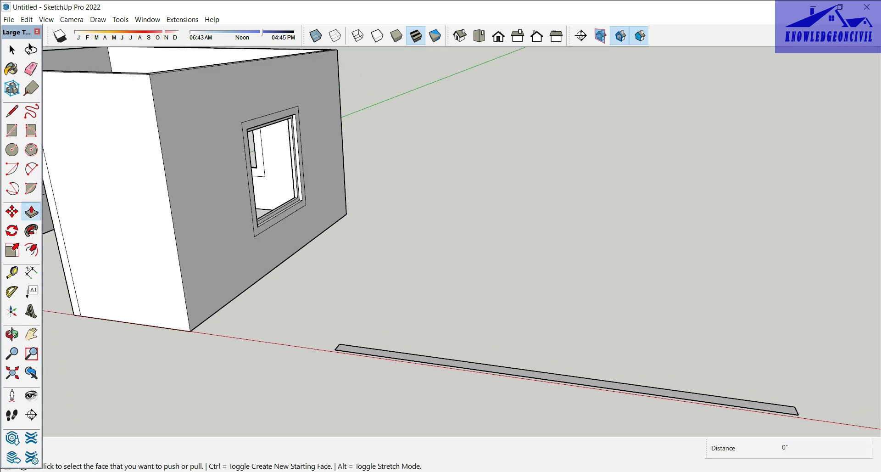
pyautogui.click(670, 395)
pyautogui.scroll(-1, 674, 321)
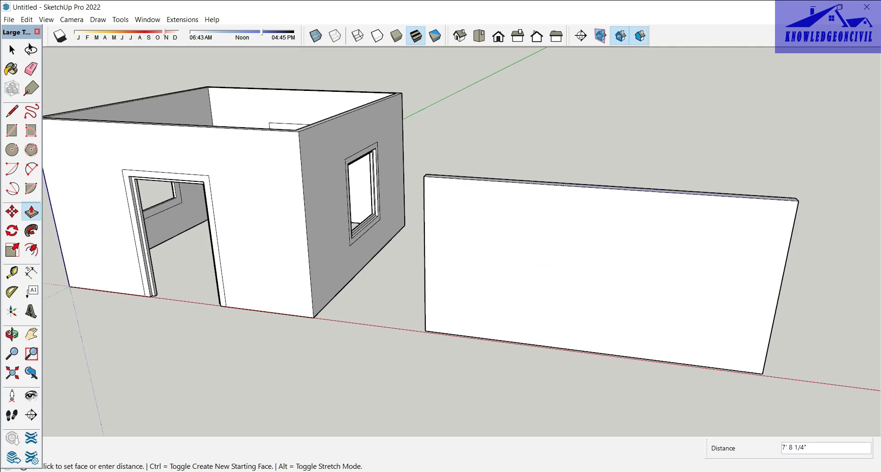
pyautogui.write("15'")
pyautogui.press('Return')
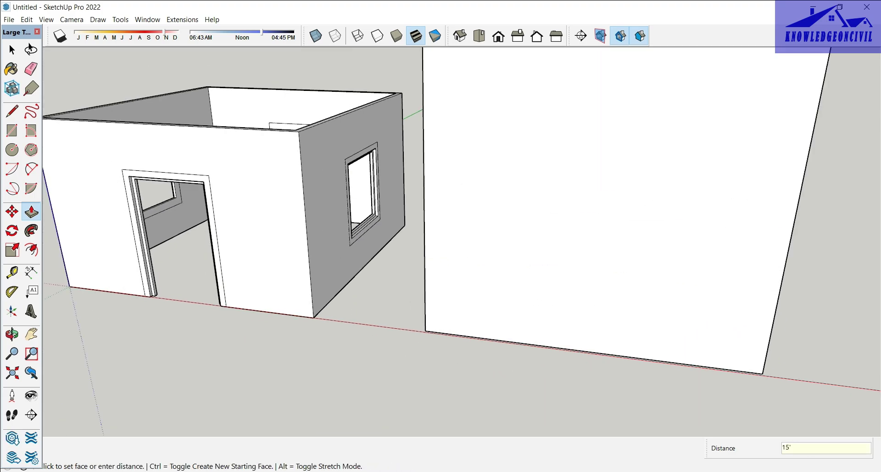
pyautogui.scroll(-3, 599, 211)
pyautogui.press('space')
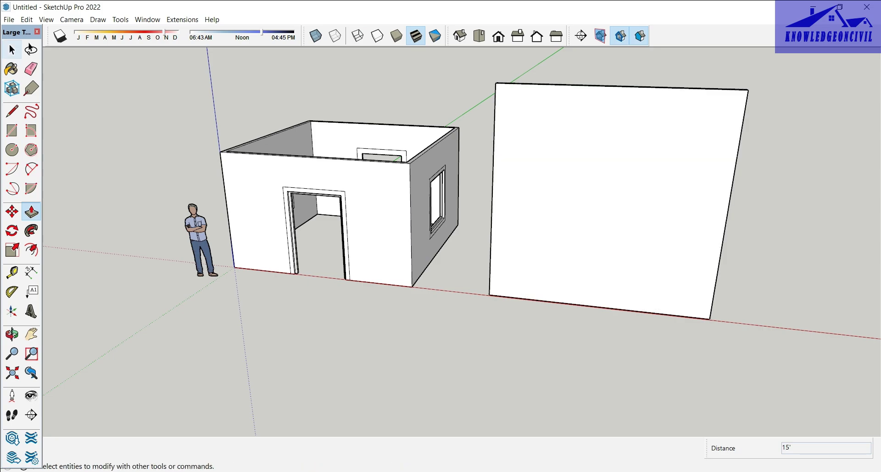
pyautogui.click(640, 228)
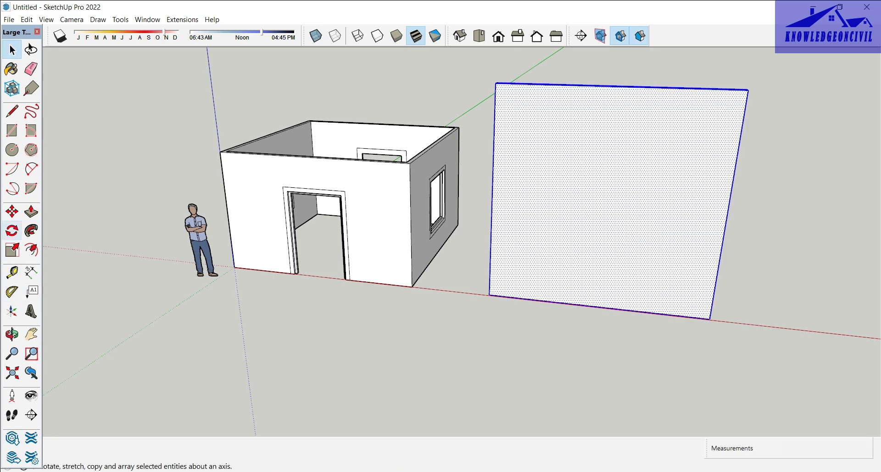
# Rotate the wall panel 90° about its bottom edge so it lies flat, and group it
pyautogui.click(12, 231)
pyautogui.moveTo(717, 318); pyautogui.dragTo(557, 362, button='middle')
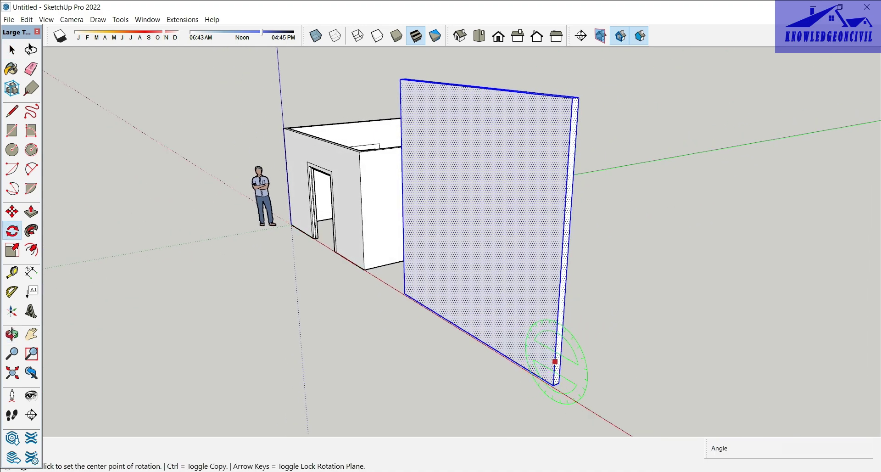
pyautogui.click(554, 367)
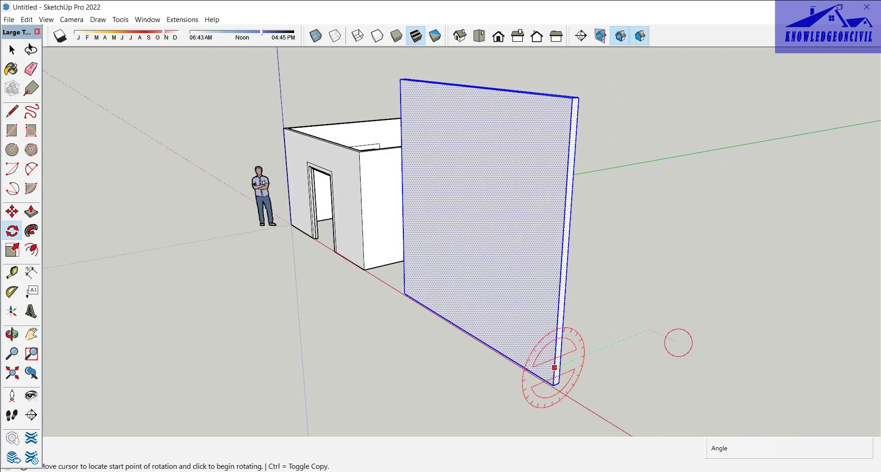
pyautogui.click(679, 339)
pyautogui.write('90')
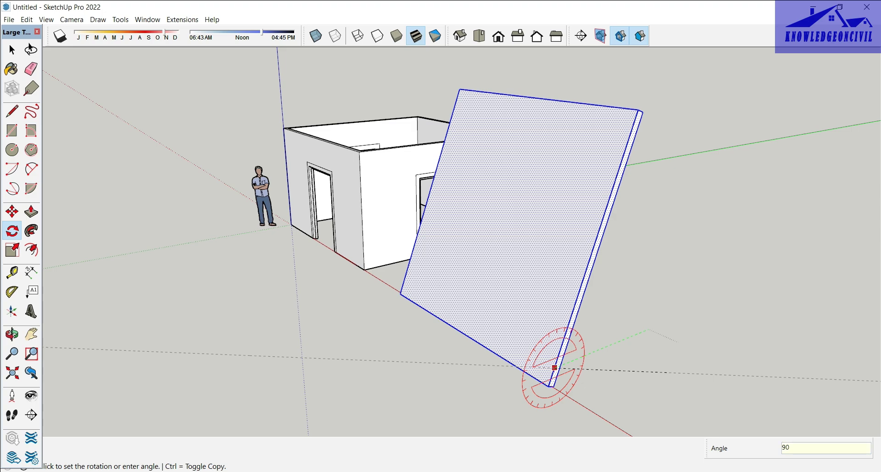
pyautogui.press('Return')
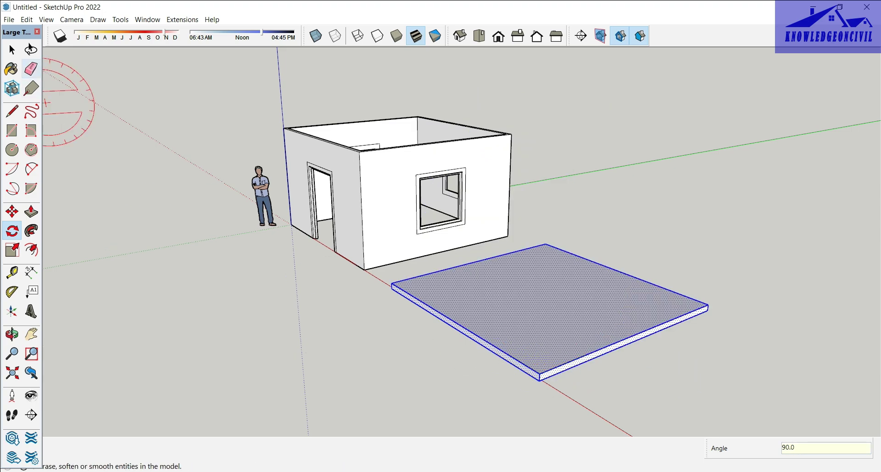
pyautogui.click(12, 50)
pyautogui.rightClick(538, 113)
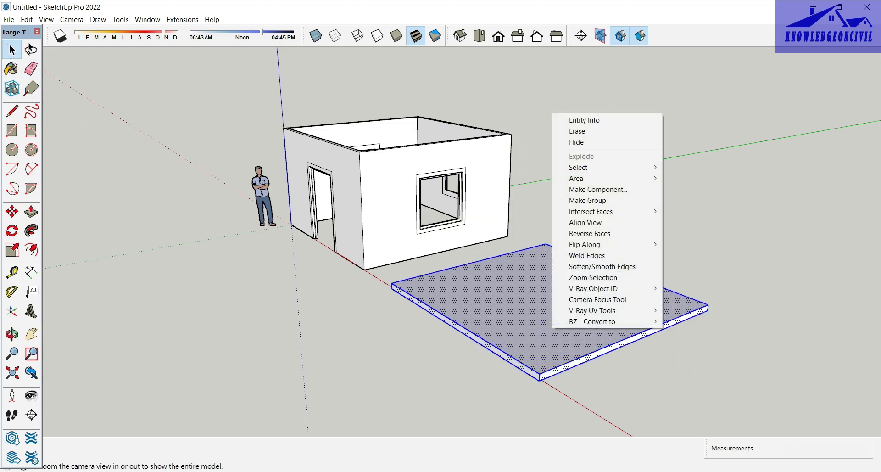
pyautogui.click(582, 200)
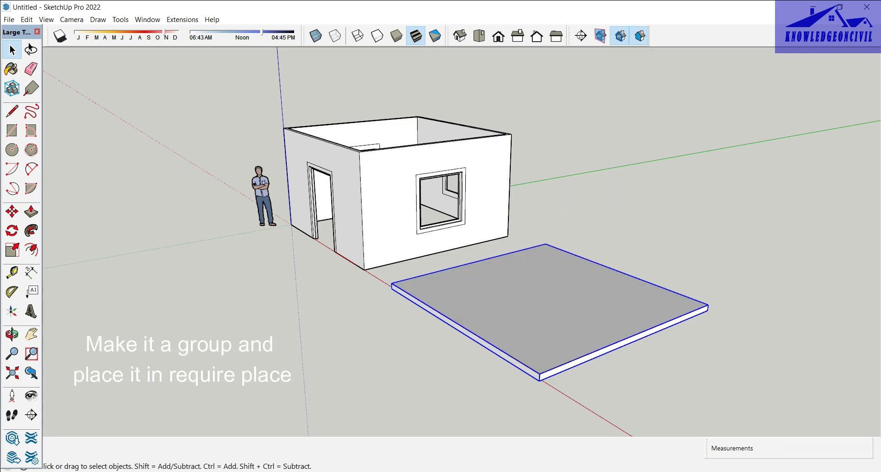
# Copy the flat slab onto the top of the walls as a roof, then select the ground slab
pyautogui.press('m')
pyautogui.press('ctrl')
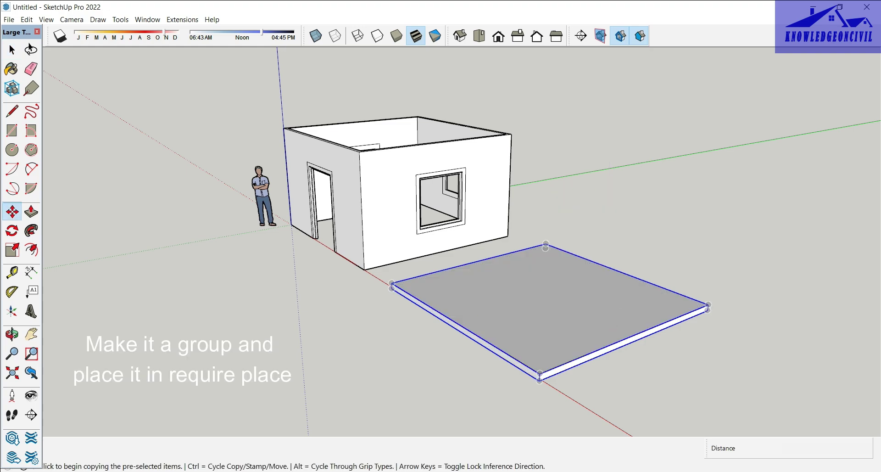
pyautogui.click(539, 381)
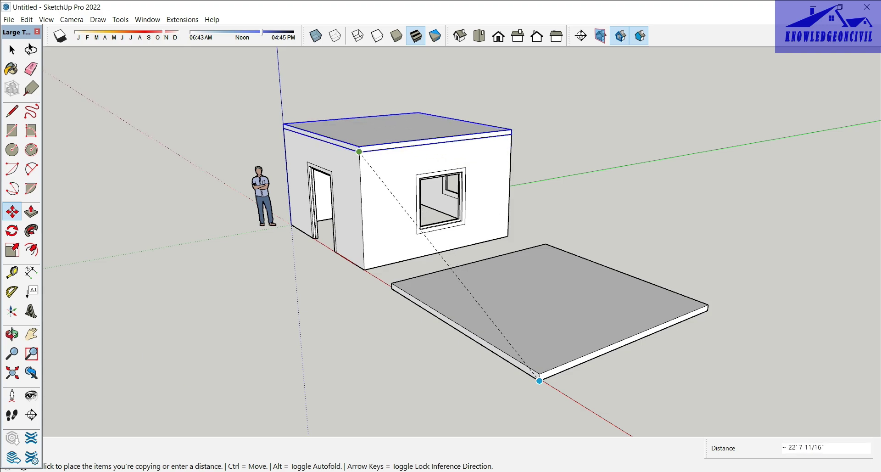
pyautogui.click(358, 151)
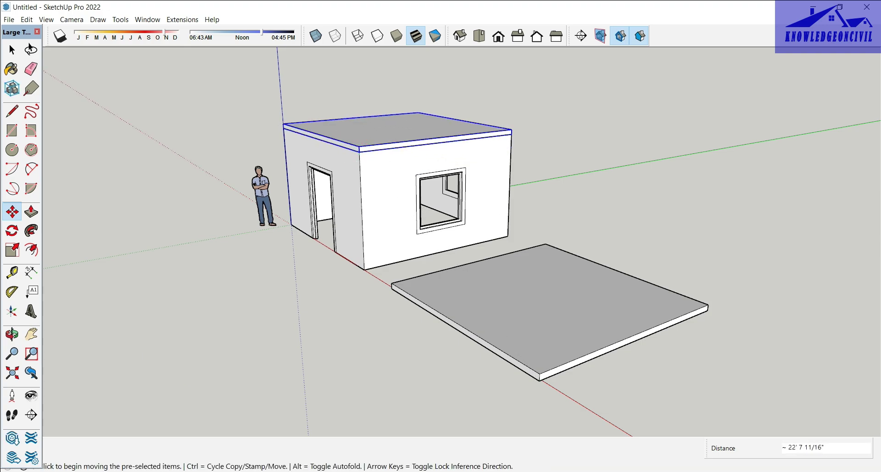
pyautogui.press('space')
pyautogui.click(183, 123)
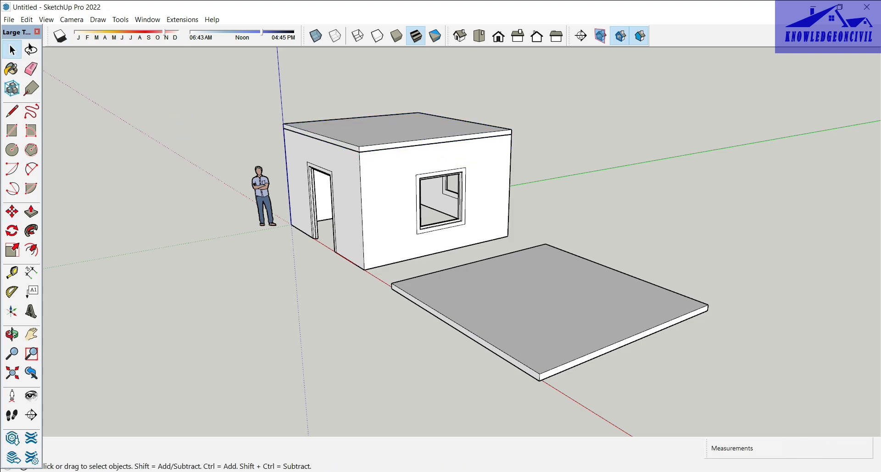
pyautogui.click(532, 327)
# Explode the ground slab group and copy the slab up so it floats above the original
pyautogui.rightClick(532, 327)
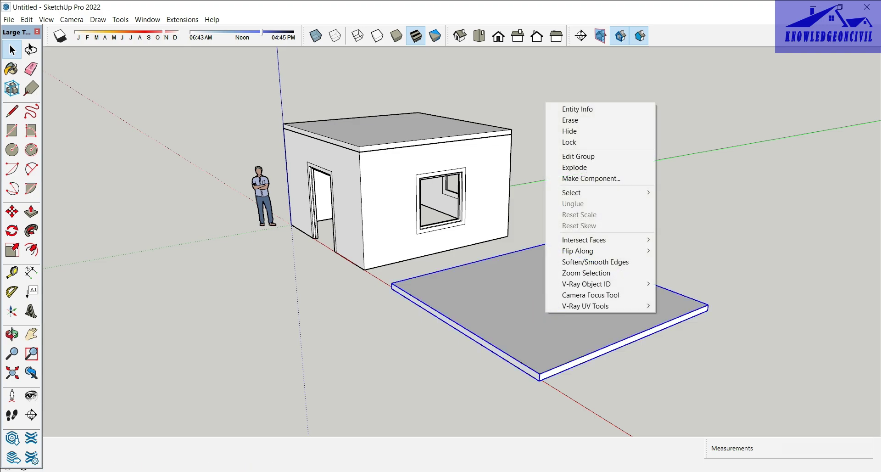
pyautogui.click(575, 168)
pyautogui.click(736, 228)
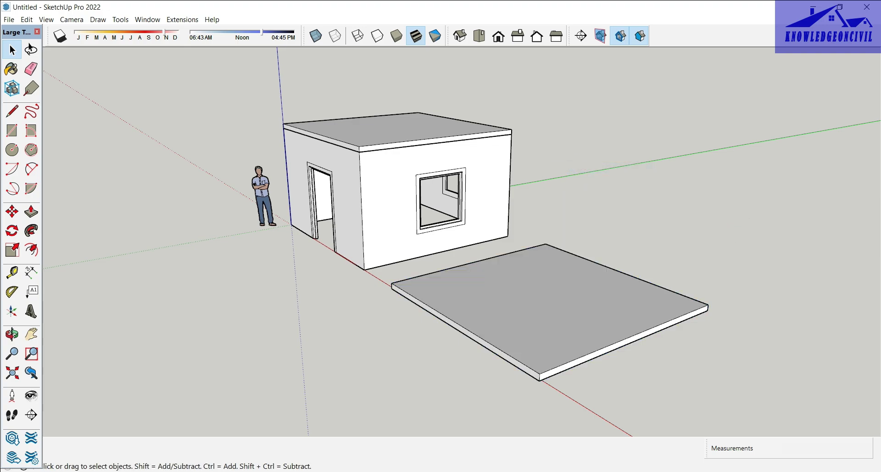
pyautogui.press('m')
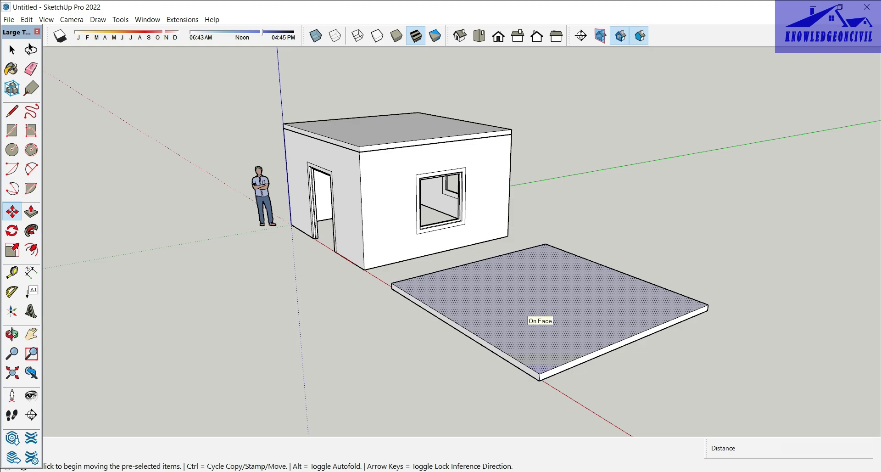
pyautogui.press('ctrl')
pyautogui.click(540, 373)
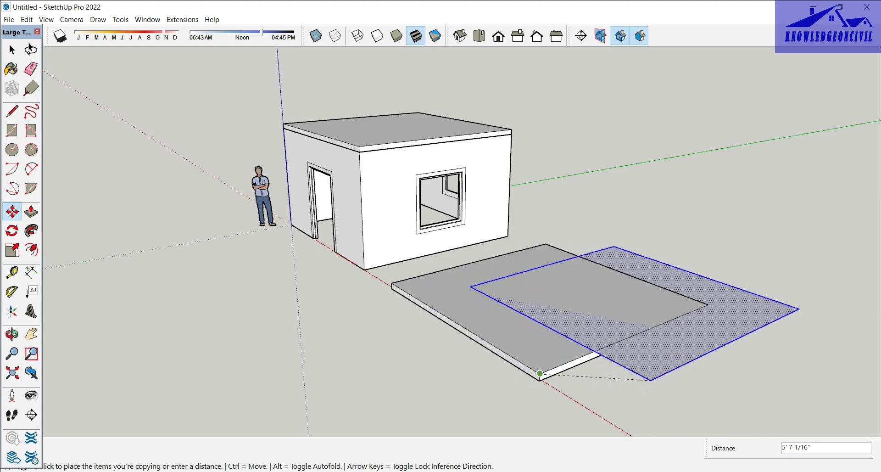
pyautogui.scroll(-1, 554, 375)
pyautogui.moveTo(554, 375); pyautogui.dragTo(620, 374, button='middle')
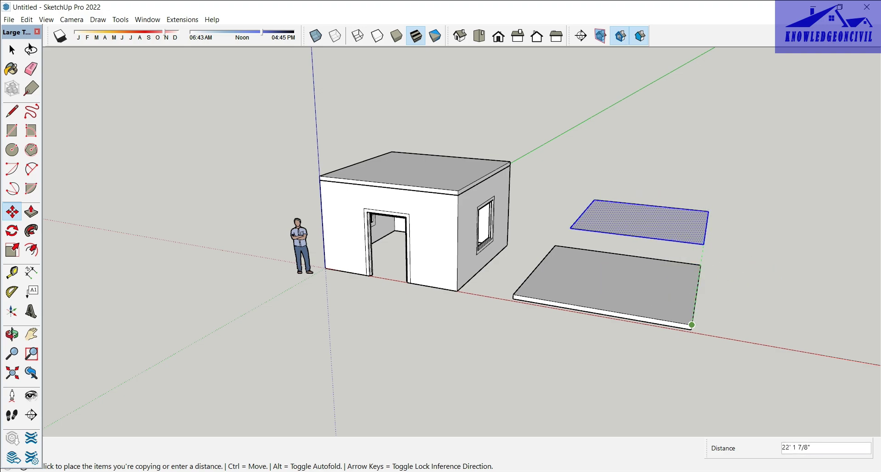
pyautogui.click(703, 246)
# Push/Pull the floating slab copy down to give it a 1' thickness
pyautogui.moveTo(703, 246)
pyautogui.mouseDown(button='middle')
pyautogui.moveTo(678, 264)
pyautogui.moveTo(732, 262)
pyautogui.mouseUp(button='middle')
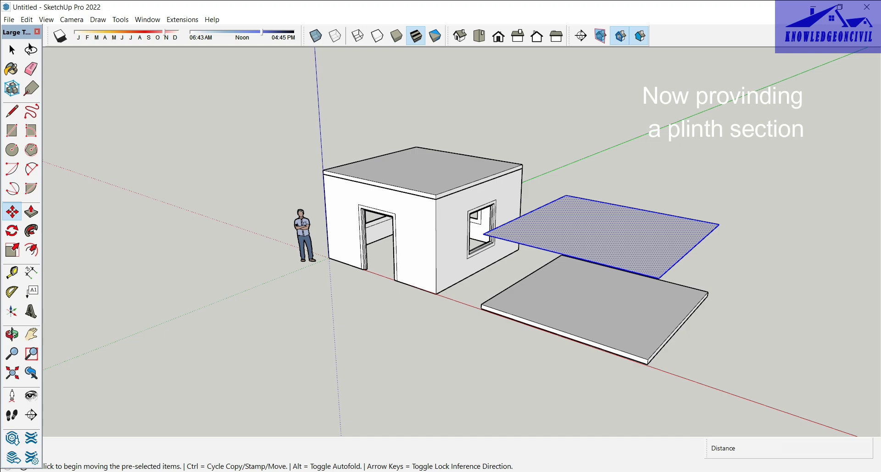
pyautogui.scroll(1, 651, 242)
pyautogui.scroll(1, 651, 242)
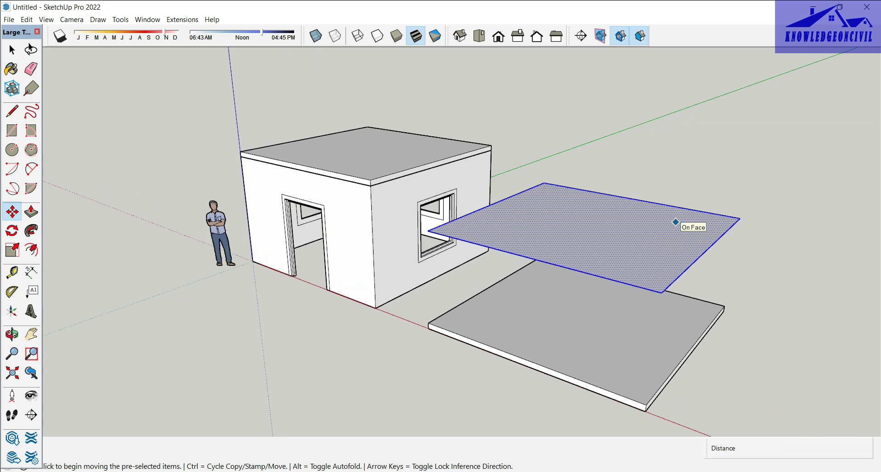
pyautogui.press('p')
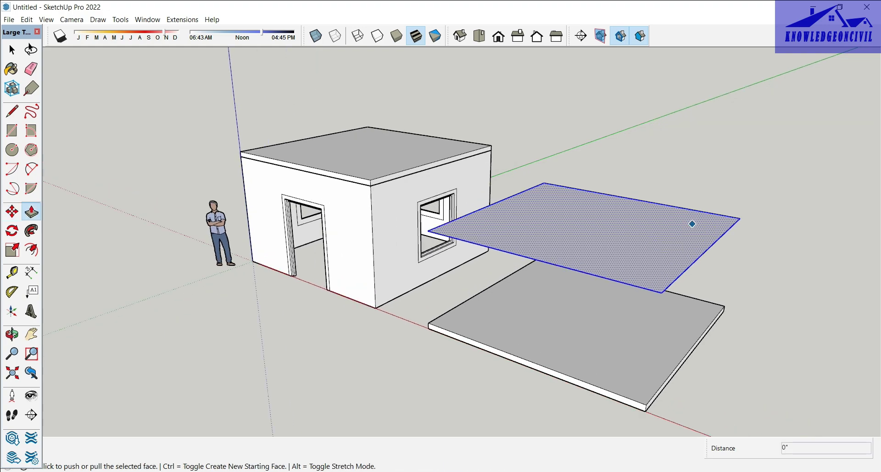
pyautogui.click(671, 232)
pyautogui.write("1'")
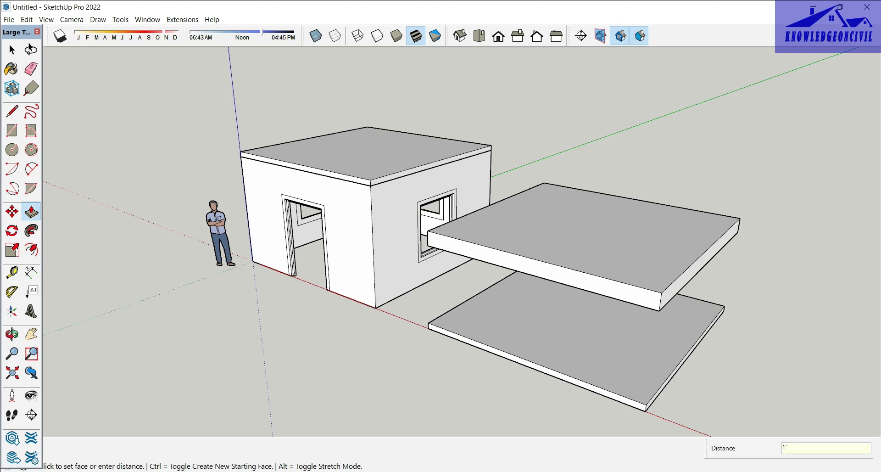
pyautogui.click(12, 49)
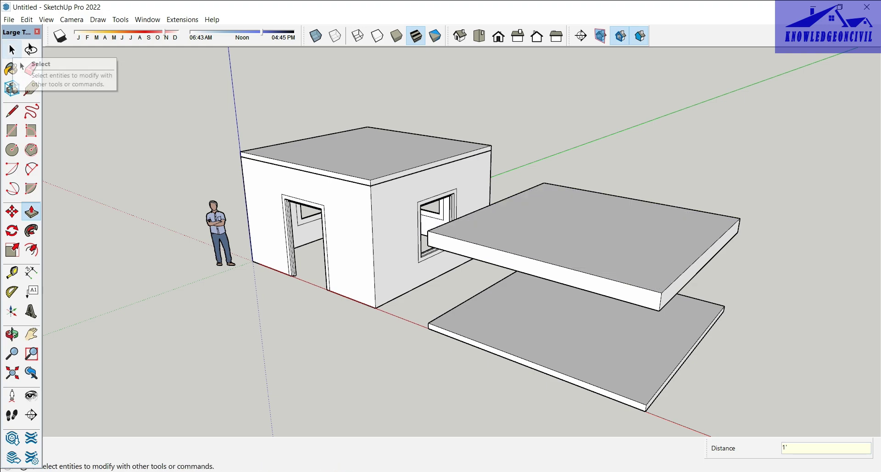
# Select the whole upper 1'-thick slab and make it a group
pyautogui.click(12, 49)
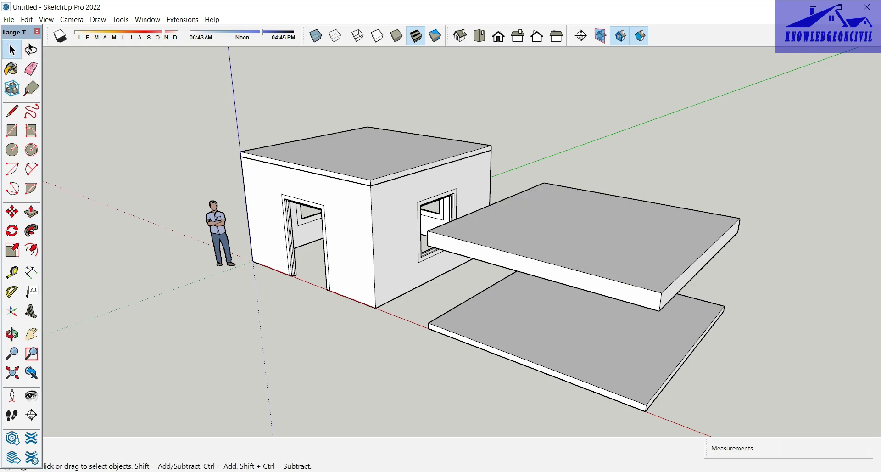
pyautogui.doubleClick(624, 253)
pyautogui.click(624, 254)
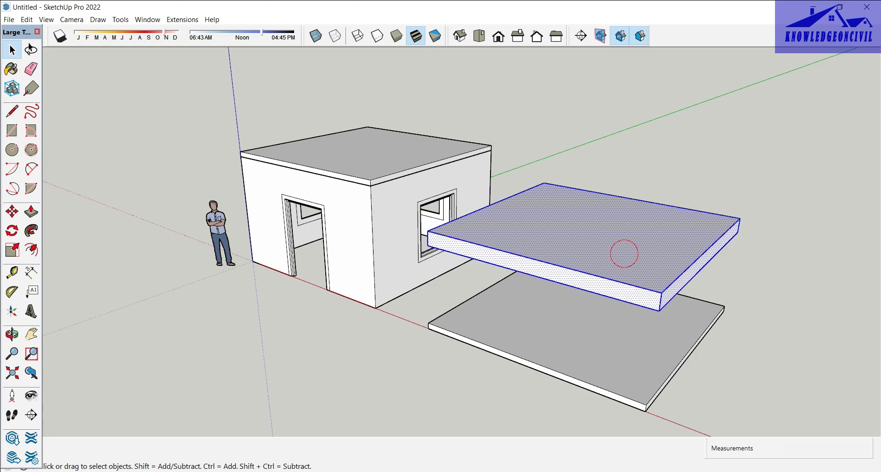
pyautogui.rightClick(624, 253)
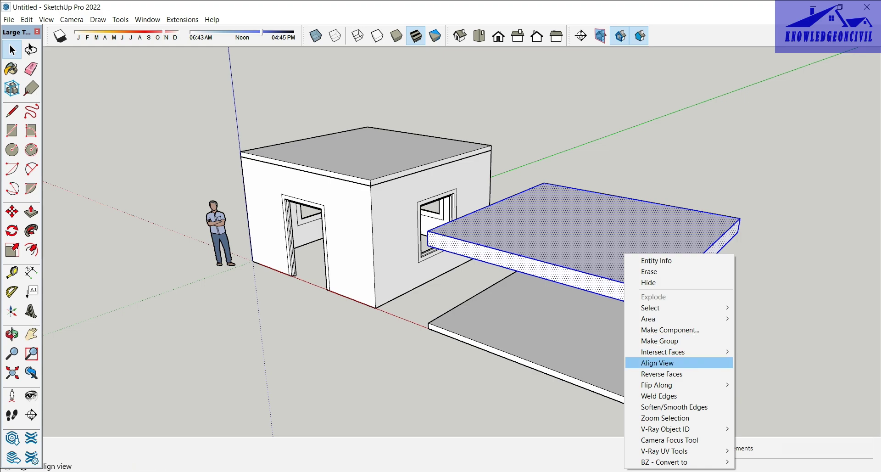
pyautogui.click(659, 340)
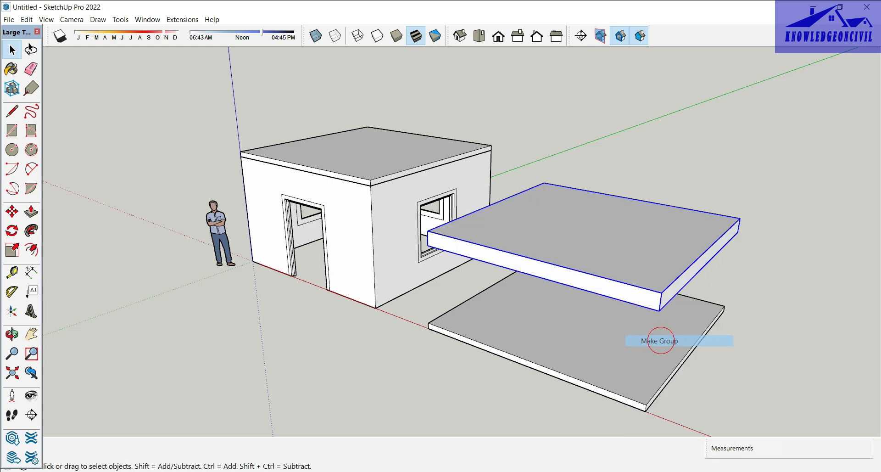
# Copy the grouped slab to the house's base corner as a plinth
pyautogui.press('m')
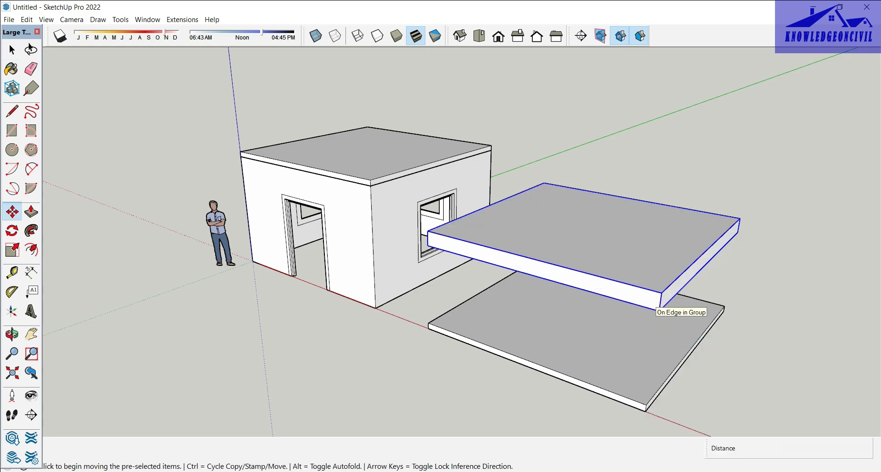
pyautogui.press('ctrl')
pyautogui.click(661, 292)
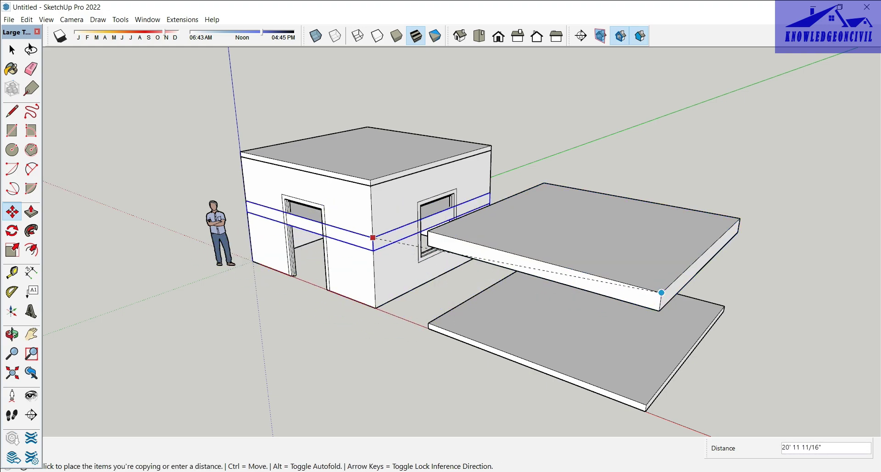
pyautogui.click(376, 308)
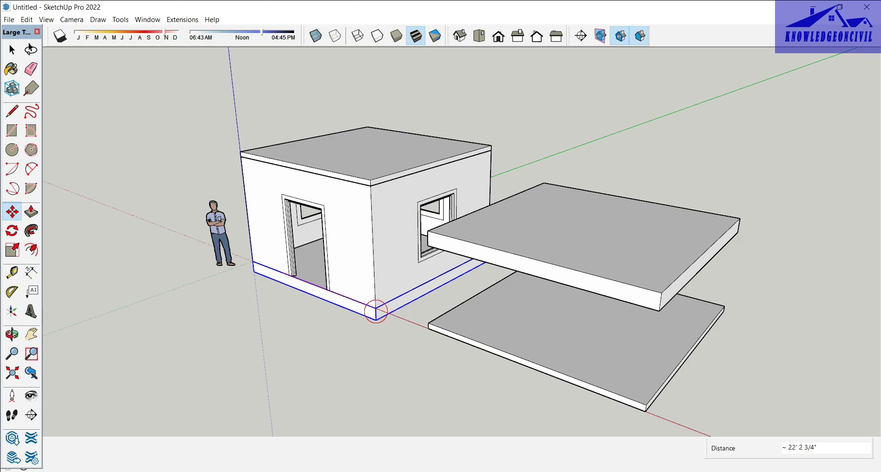
pyautogui.moveTo(375, 308); pyautogui.dragTo(312, 294, button='middle')
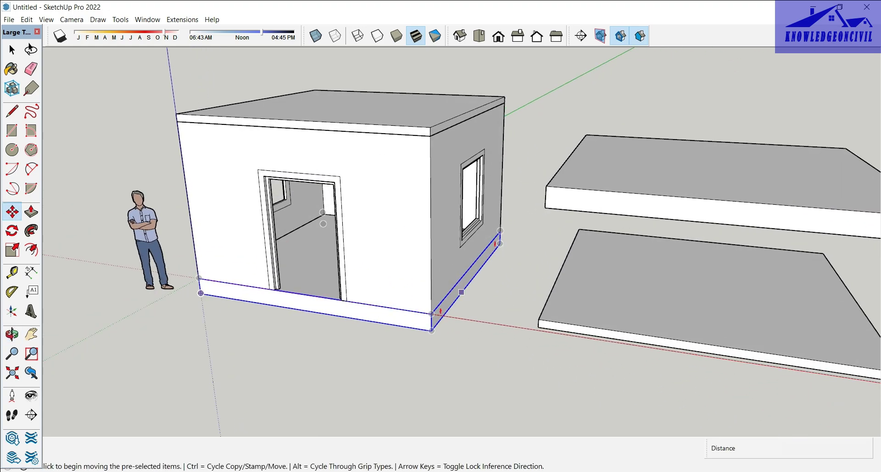
# Window-select both spare slabs left beside the house
pyautogui.click(12, 50)
pyautogui.moveTo(137, 106); pyautogui.dragTo(141, 104, button='middle')
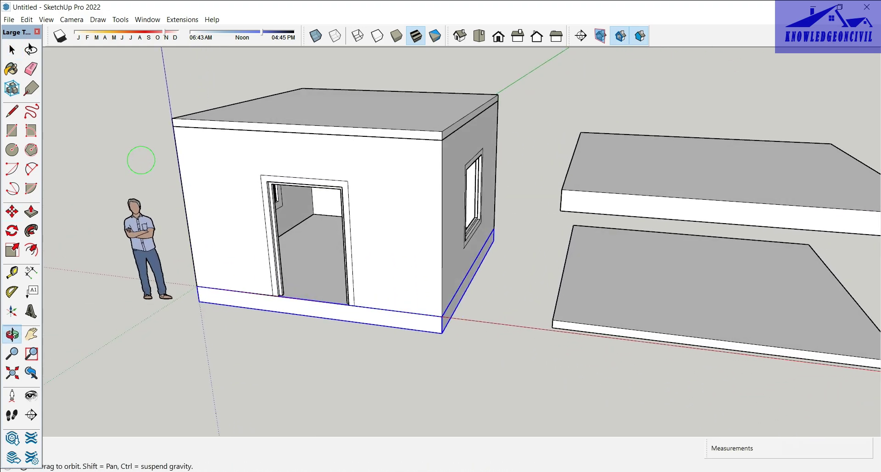
pyautogui.scroll(-2, 495, 114)
pyautogui.moveTo(535, 100); pyautogui.dragTo(804, 370)
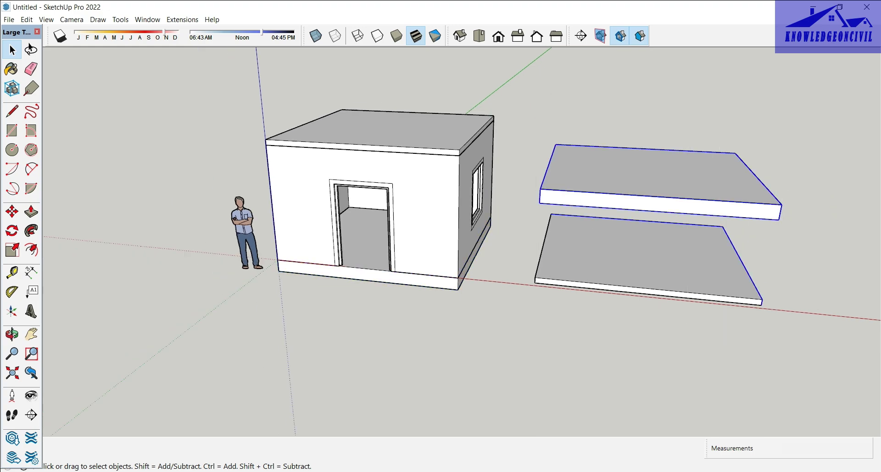
# Delete the two spare slabs and the leftover L-shaped slab edges
pyautogui.press('Delete')
pyautogui.moveTo(541, 190); pyautogui.dragTo(842, 391)
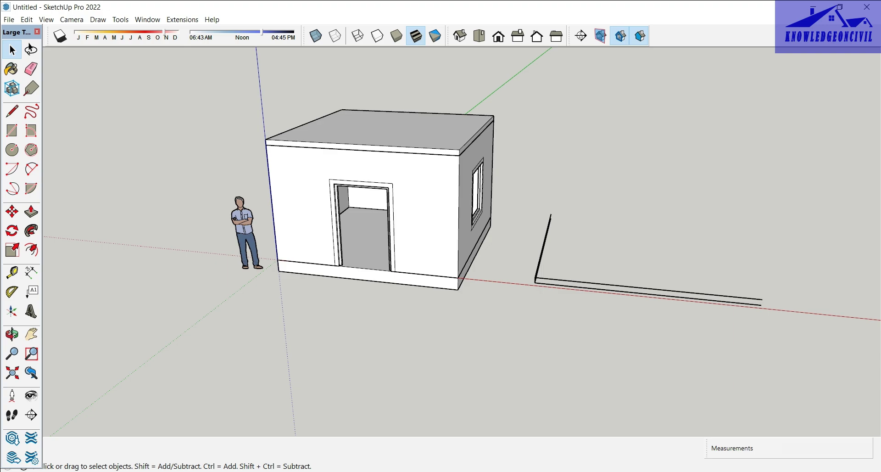
pyautogui.moveTo(517, 177); pyautogui.dragTo(517, 177)
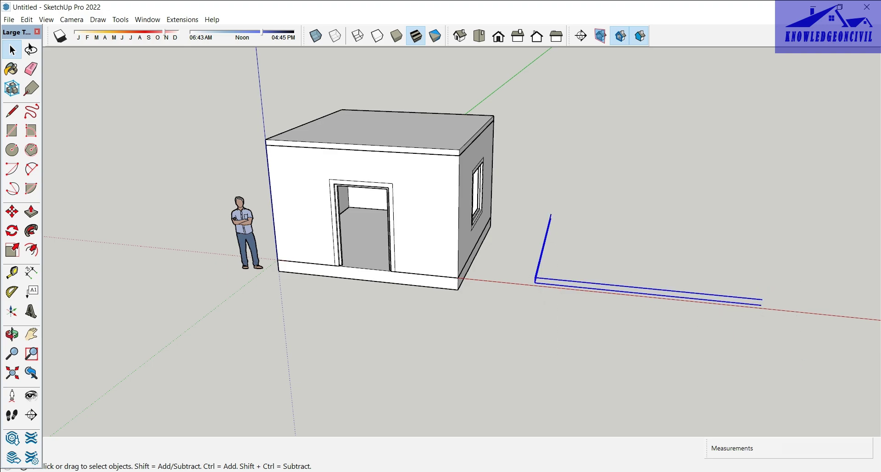
pyautogui.press('Delete')
# Select the whole house, including its door, windows and roof
pyautogui.moveTo(390, 298); pyautogui.dragTo(550, 299, button='middle')
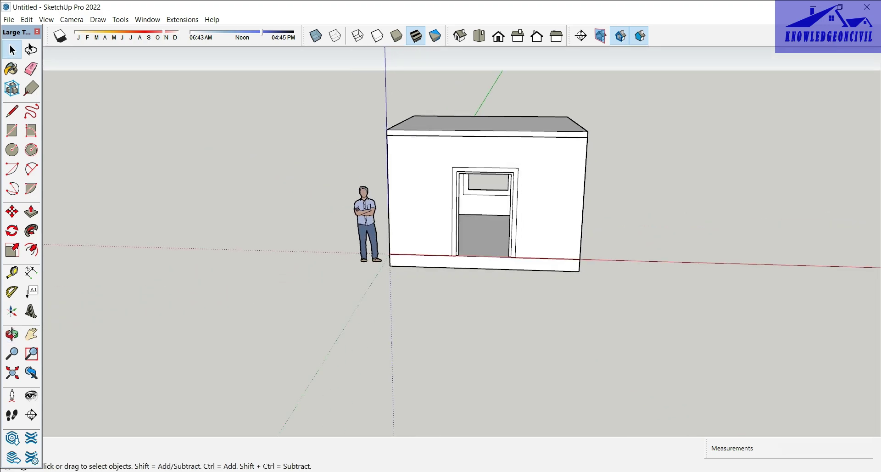
pyautogui.moveTo(377, 94); pyautogui.dragTo(590, 297)
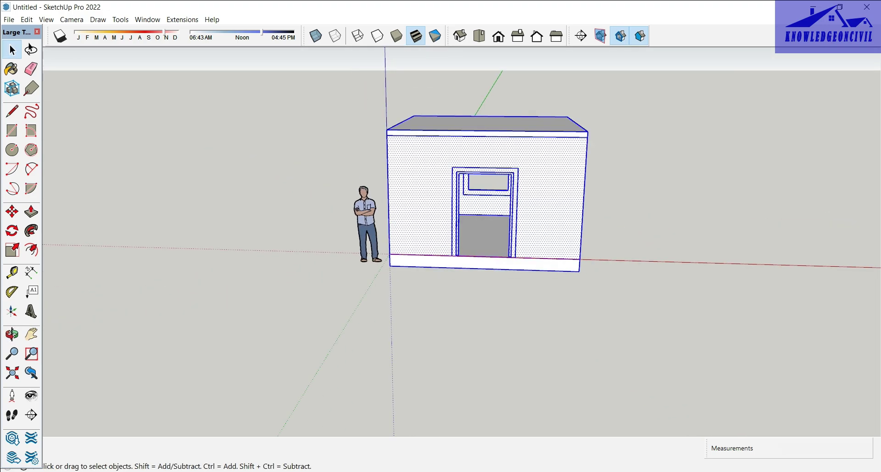
pyautogui.moveTo(459, 320); pyautogui.dragTo(467, 320, button='middle')
pyautogui.scroll(3, 467, 320)
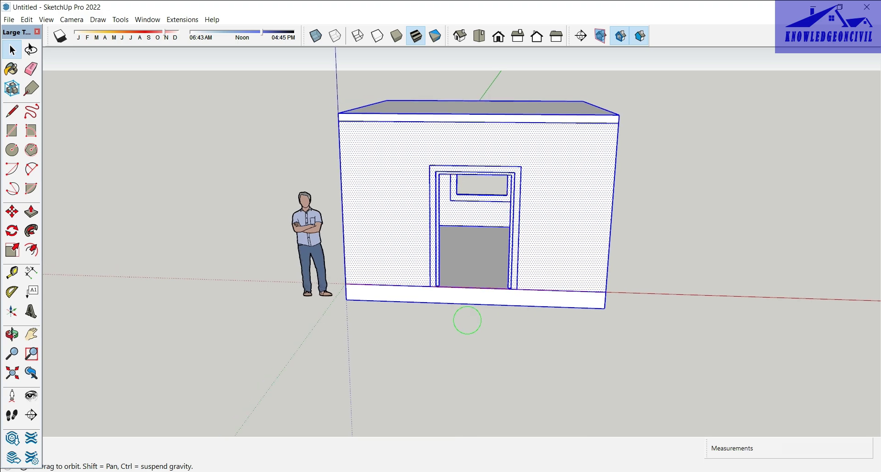
pyautogui.scroll(2, 467, 320)
pyautogui.moveTo(491, 403); pyautogui.dragTo(491, 415, button='middle')
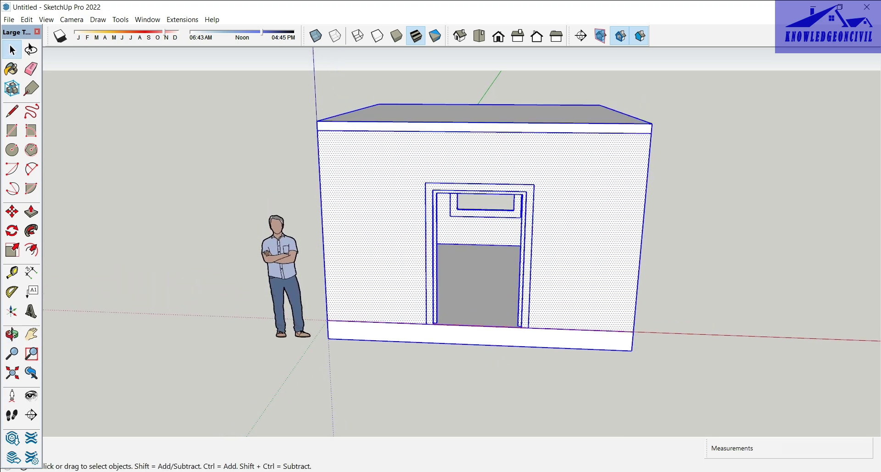
# Move the house 1' up along the blue axis so it sits on the plinth
pyautogui.press('m')
pyautogui.click(328, 337)
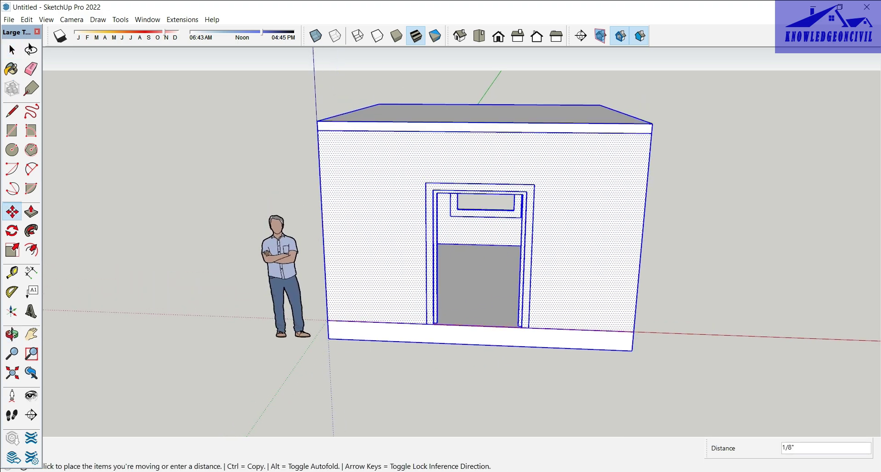
pyautogui.click(327, 320)
pyautogui.press('space')
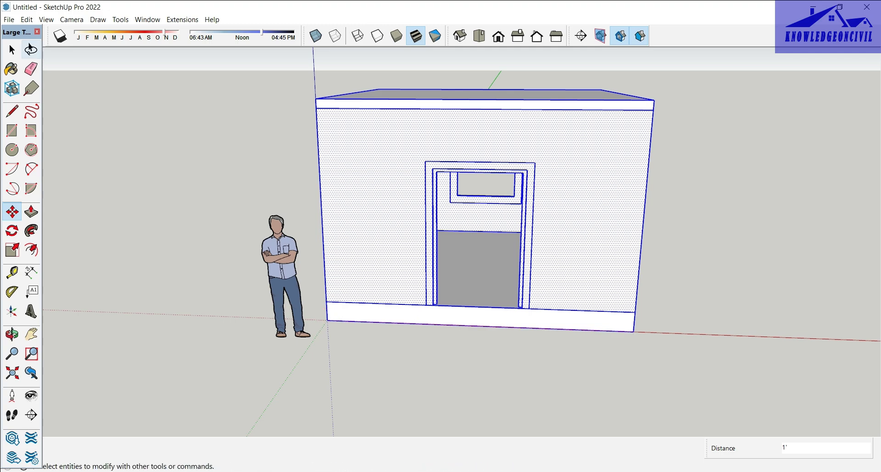
pyautogui.hotkey('ctrl', 't')
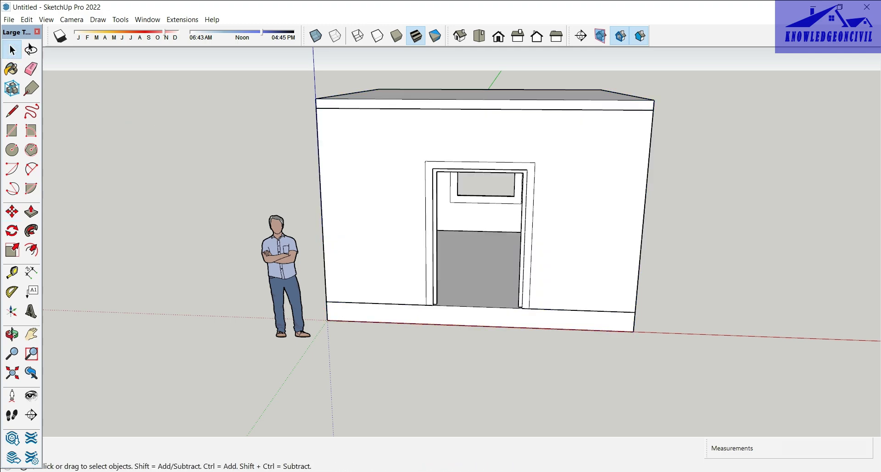
pyautogui.moveTo(789, 270); pyautogui.dragTo(665, 294, button='middle')
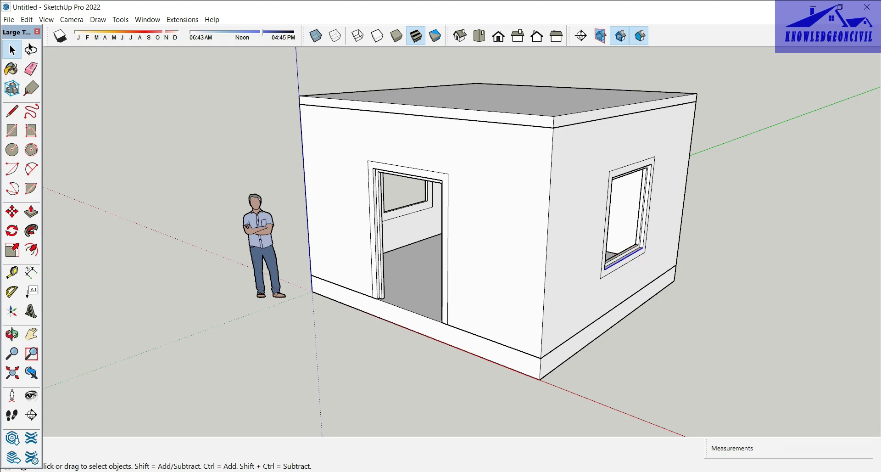
# Push/Pull the first window's frame face 1' outward from the wall
pyautogui.click(635, 255)
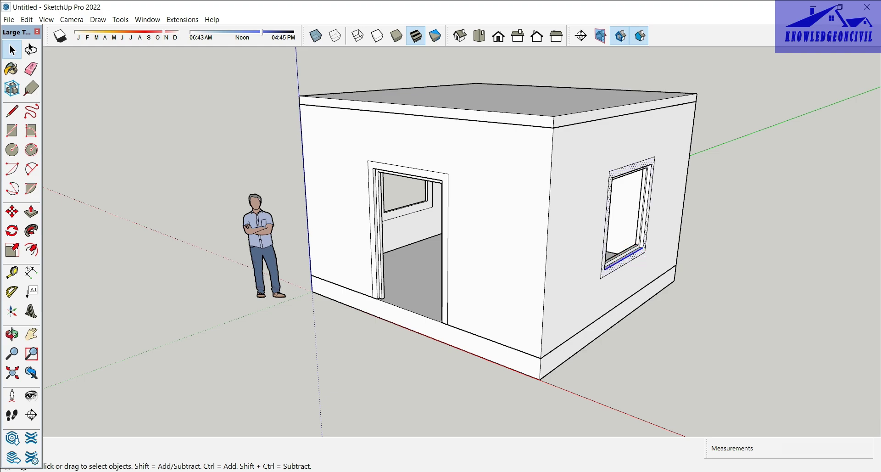
pyautogui.moveTo(636, 255); pyautogui.dragTo(504, 229, button='middle')
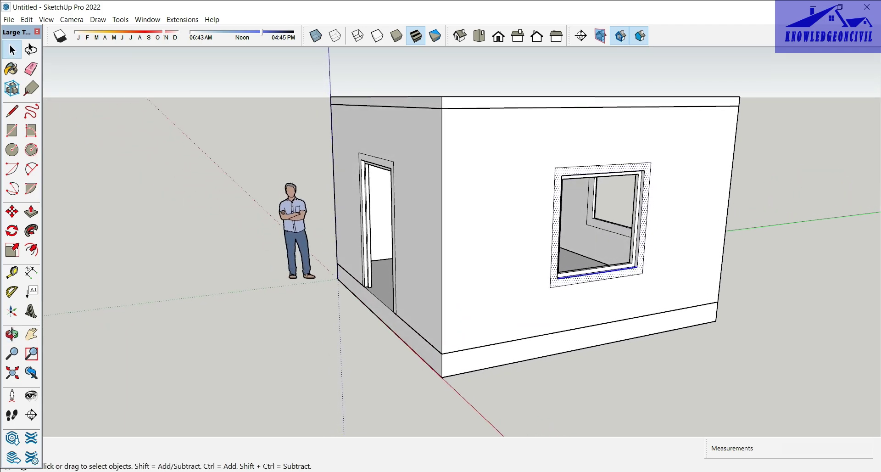
pyautogui.press('p')
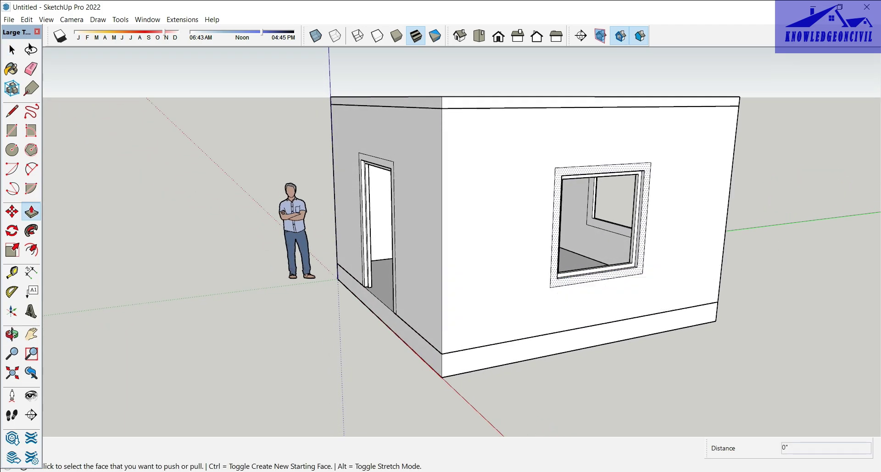
pyautogui.click(639, 263)
pyautogui.write('1')
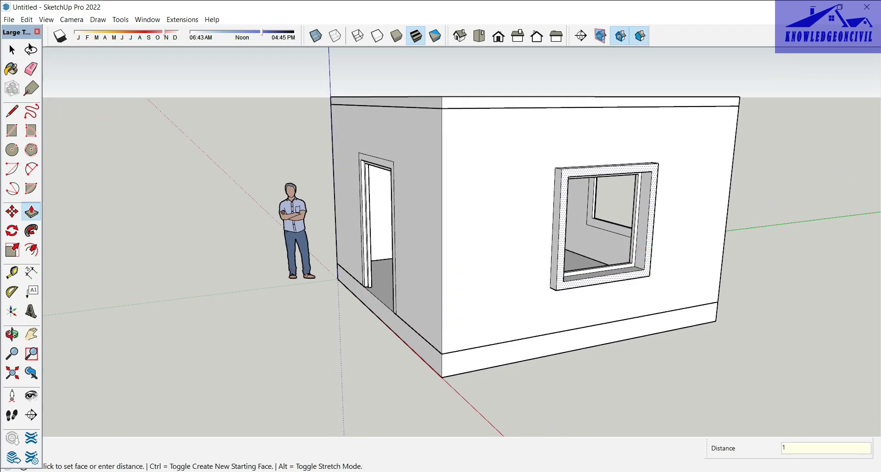
pyautogui.write("'")
pyautogui.press('Return')
# Pull the other window's frame out 1' as well
pyautogui.moveTo(458, 230); pyautogui.dragTo(321, 229, button='middle')
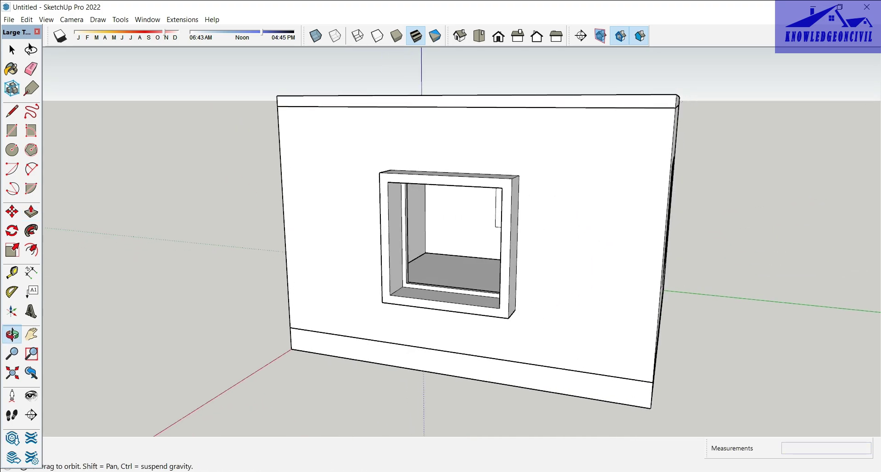
pyautogui.scroll(2, 608, 238)
pyautogui.click(608, 239)
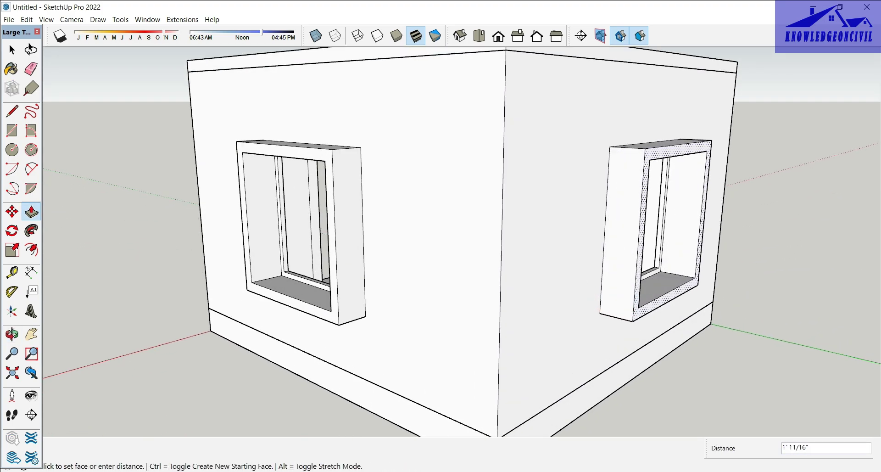
pyautogui.press('Return')
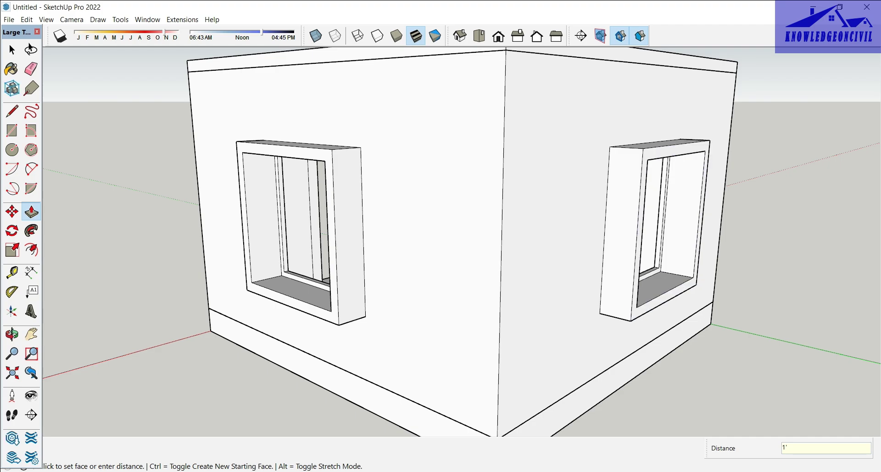
# From a corner view, Push/Pull the right window frame out 1'
pyautogui.moveTo(459, 230); pyautogui.dragTo(551, 239, button='middle')
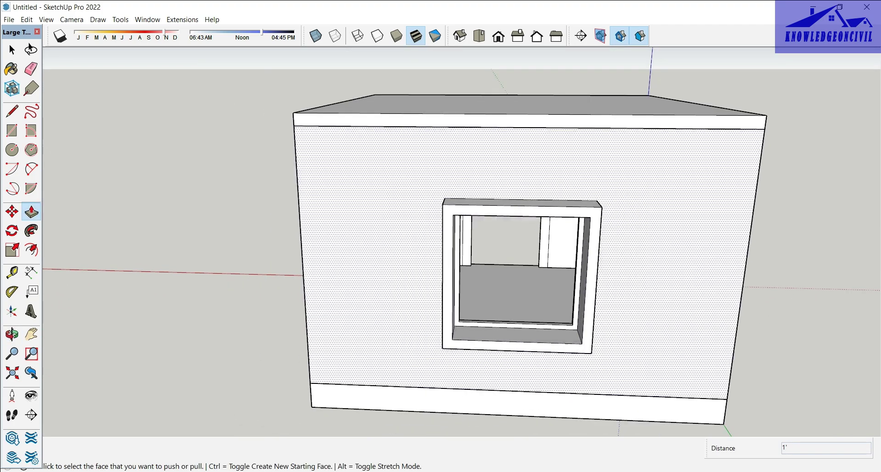
pyautogui.moveTo(459, 239)
pyautogui.mouseDown(button='middle')
pyautogui.moveTo(565, 234)
pyautogui.moveTo(541, 239)
pyautogui.mouseUp(button='middle')
pyautogui.press('p')
pyautogui.click(496, 239)
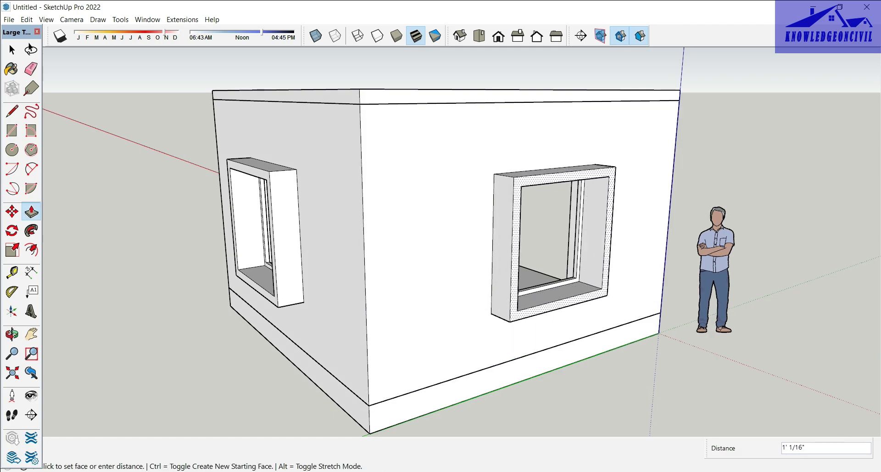
pyautogui.write("'")
pyautogui.press('Return')
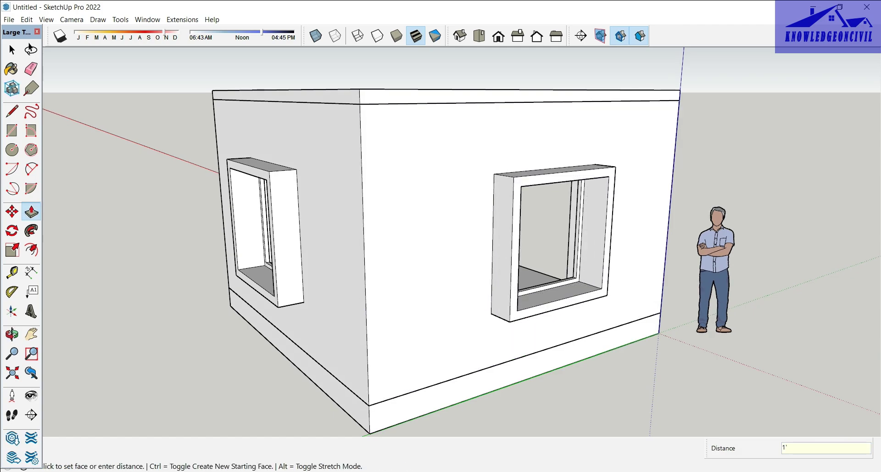
pyautogui.moveTo(831, 305)
pyautogui.mouseDown(button='middle')
pyautogui.moveTo(450, 298)
pyautogui.moveTo(413, 275)
pyautogui.moveTo(394, 275)
pyautogui.mouseUp(button='middle')
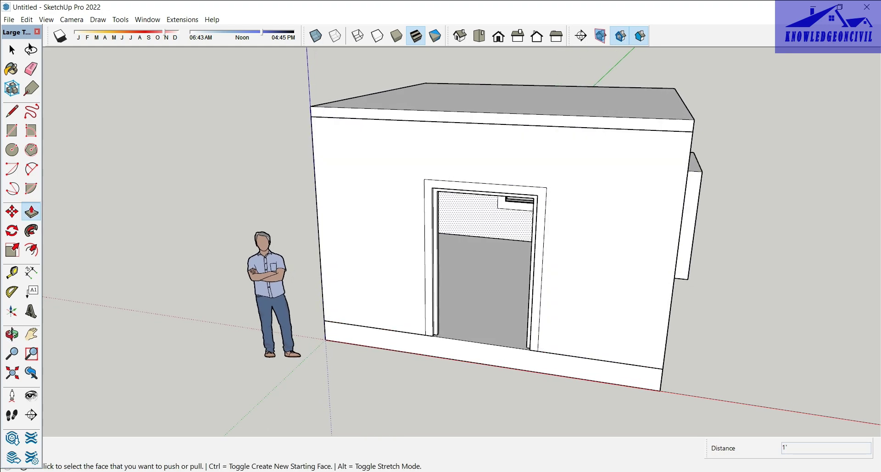
# Explode the roof slab group and pull its front edge out 5" as an overhang
pyautogui.click(12, 49)
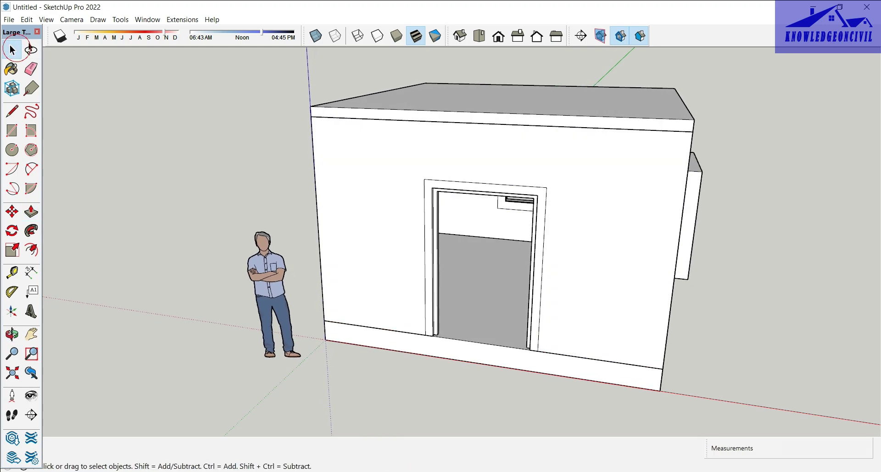
pyautogui.click(524, 106)
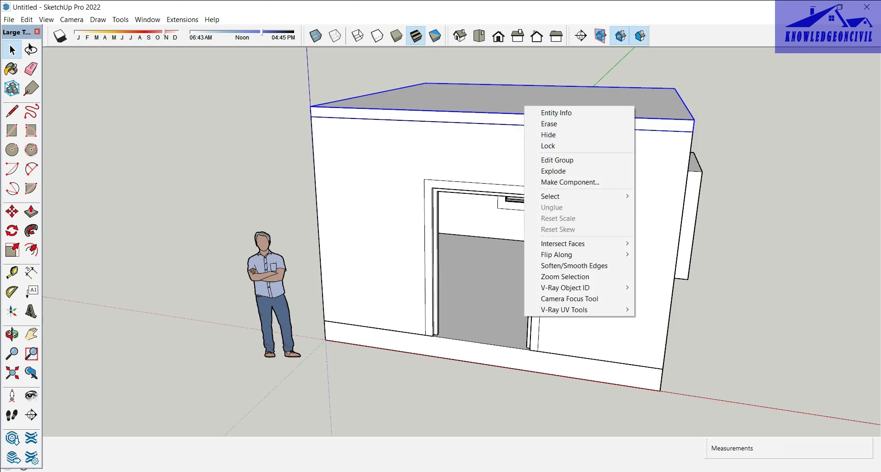
pyautogui.click(553, 172)
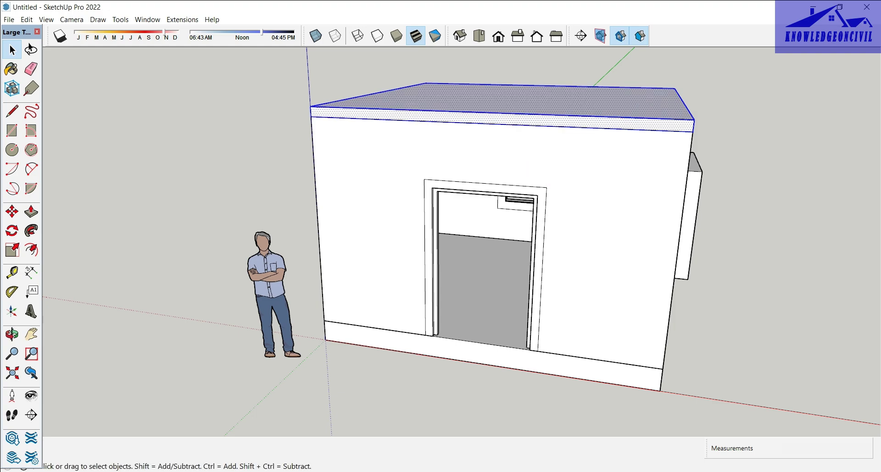
pyautogui.press('p')
pyautogui.click(584, 121)
pyautogui.write('5')
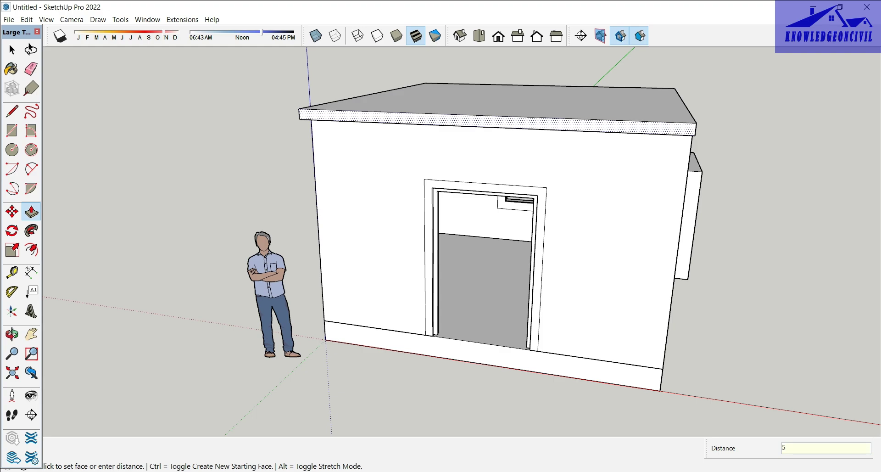
pyautogui.press('Return')
# Extend the roof's right edge 5" past the wall
pyautogui.moveTo(504, 230); pyautogui.dragTo(413, 238, button='middle')
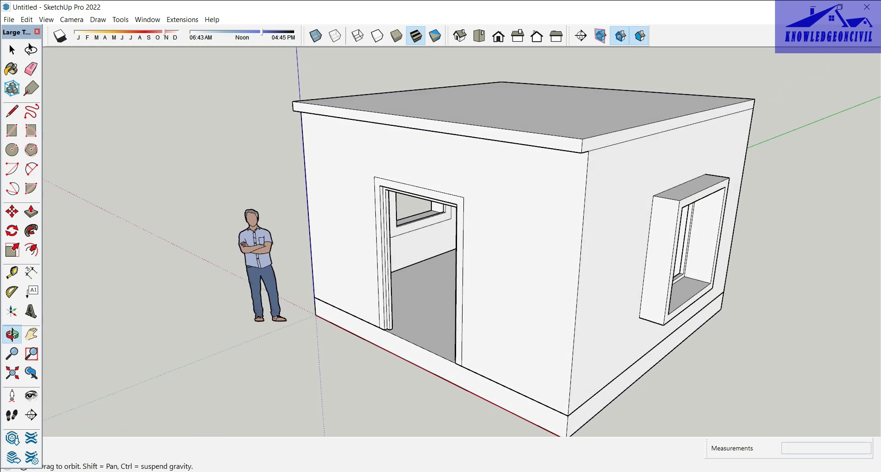
pyautogui.press('p')
pyautogui.click(626, 138)
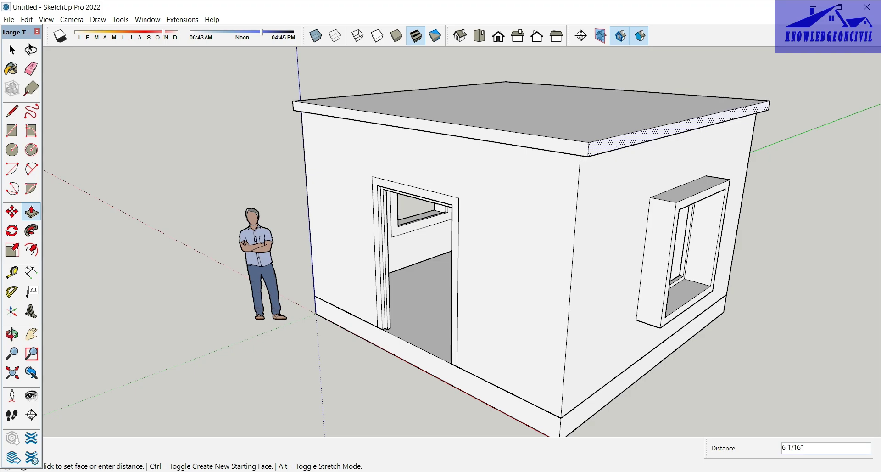
pyautogui.press('Return')
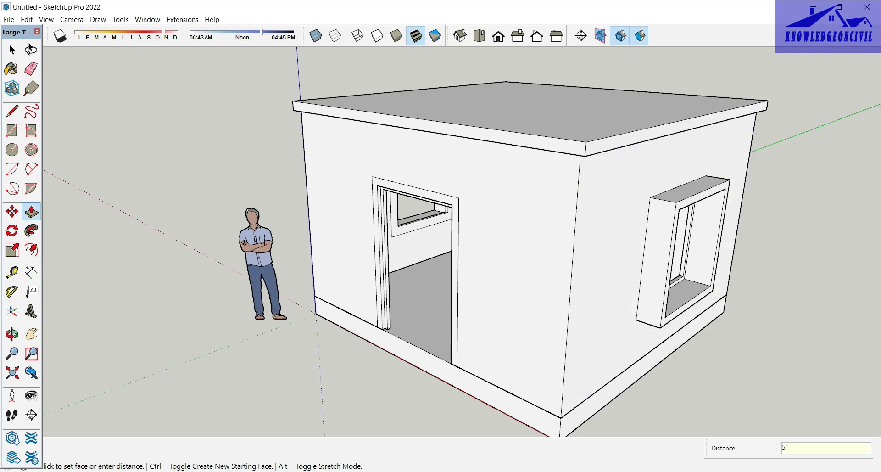
# Extend the remaining two roof edges 5" to complete the overhang
pyautogui.moveTo(505, 229); pyautogui.dragTo(675, 152, button='middle')
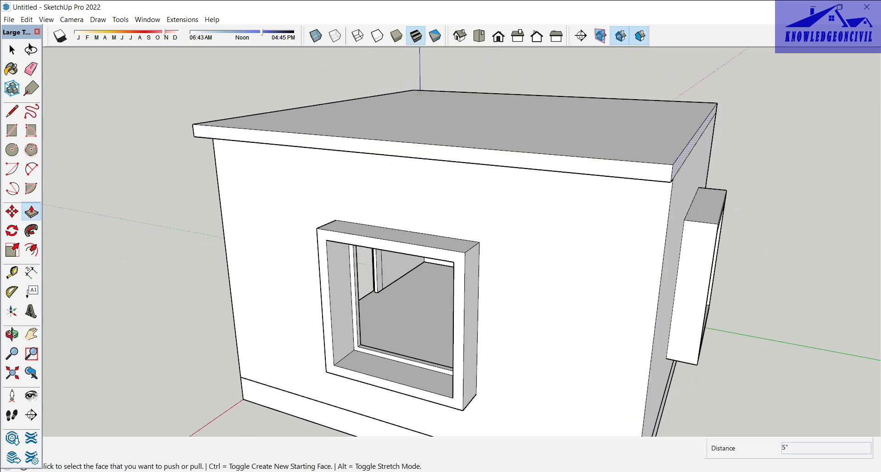
pyautogui.click(694, 142)
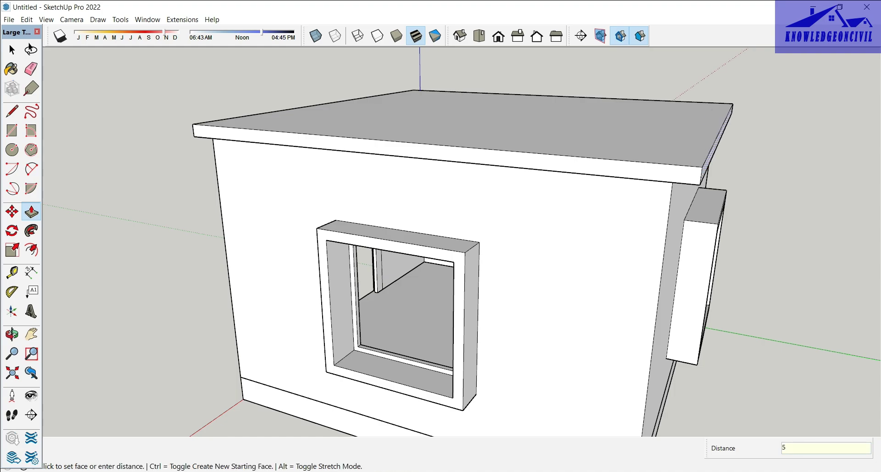
pyautogui.press('Return')
pyautogui.moveTo(441, 229); pyautogui.dragTo(679, 174, button='middle')
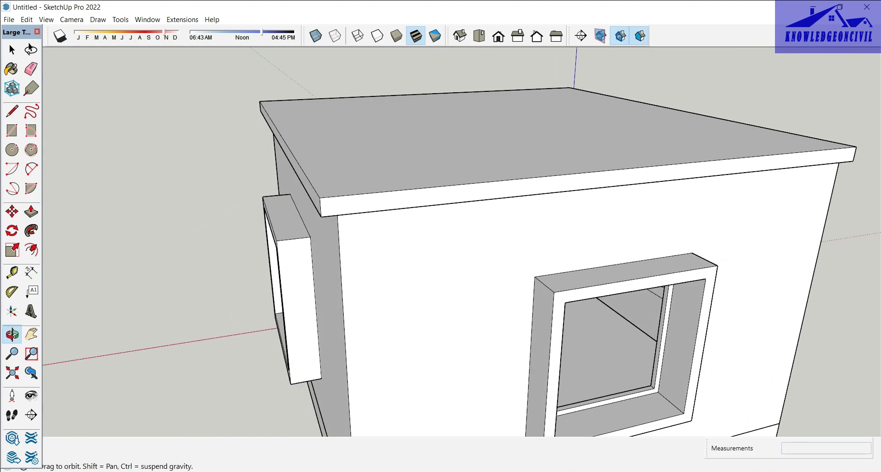
pyautogui.click(668, 199)
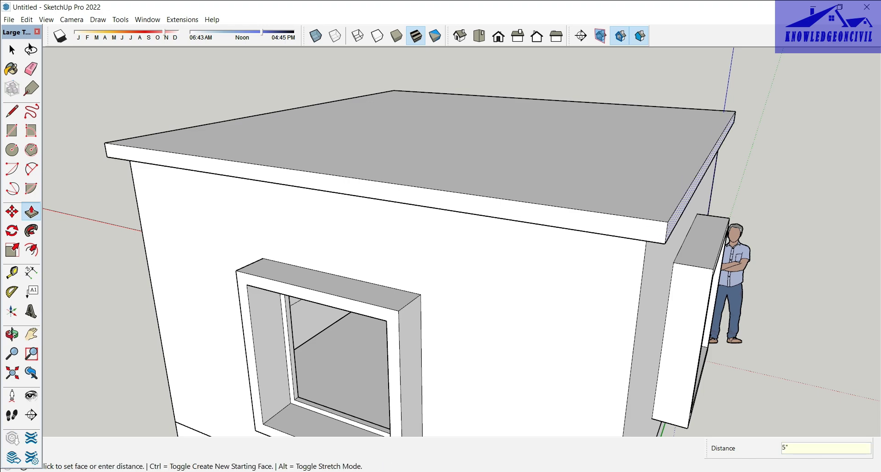
pyautogui.press('Return')
pyautogui.scroll(-1, 672, 193)
pyautogui.scroll(-2, 672, 192)
pyautogui.scroll(-1, 672, 193)
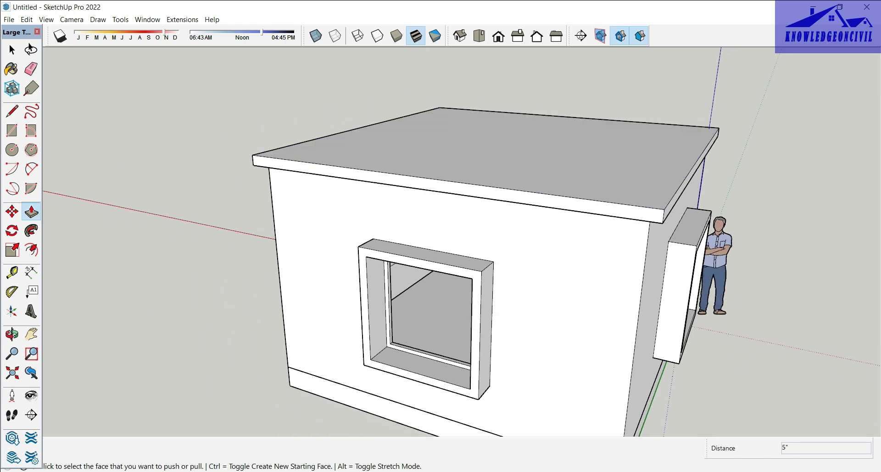
pyautogui.moveTo(808, 270)
pyautogui.mouseDown(button='middle')
pyautogui.moveTo(532, 275)
pyautogui.moveTo(528, 303)
pyautogui.mouseUp(button='middle')
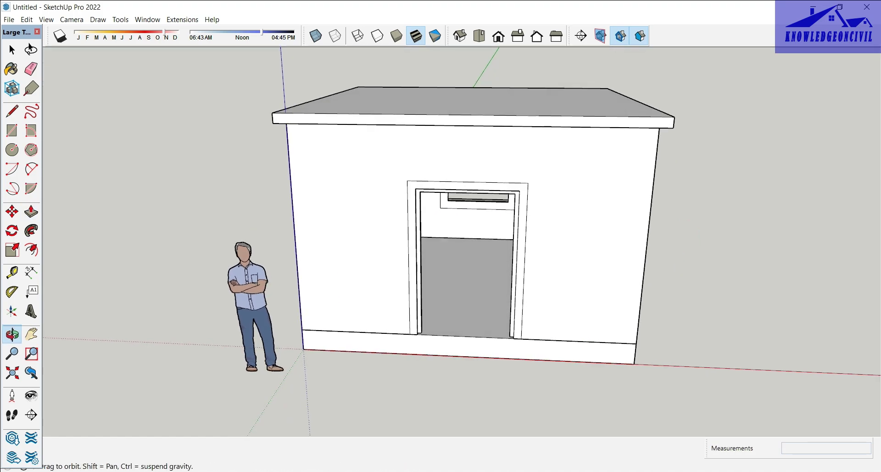
# Draw a vertical line from the left door jamb down to the plinth's bottom edge
pyautogui.press('p')
pyautogui.scroll(1, 473, 229)
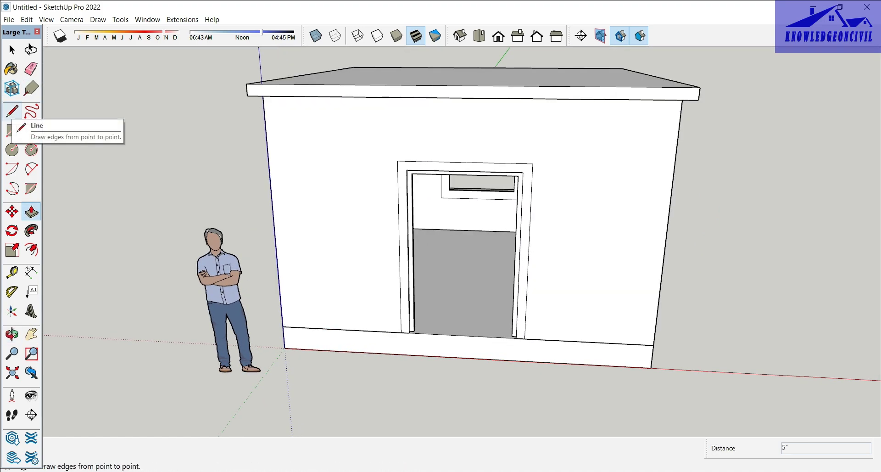
pyautogui.click(13, 111)
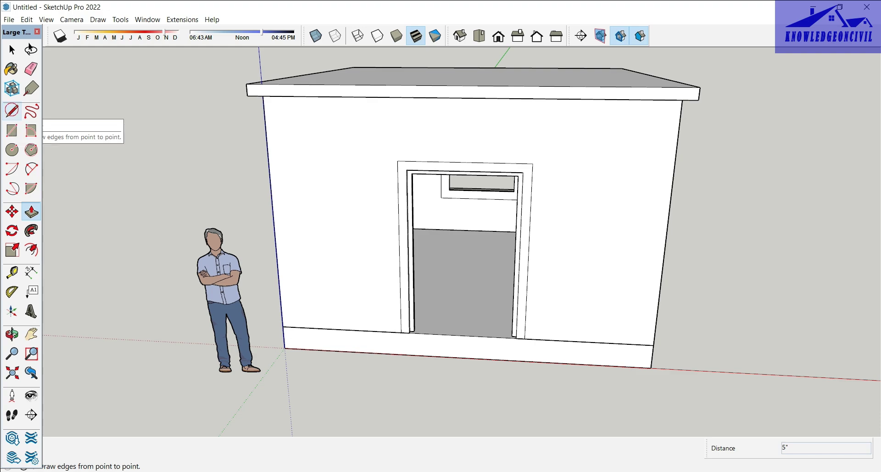
pyautogui.scroll(1, 409, 334)
pyautogui.scroll(2, 412, 343)
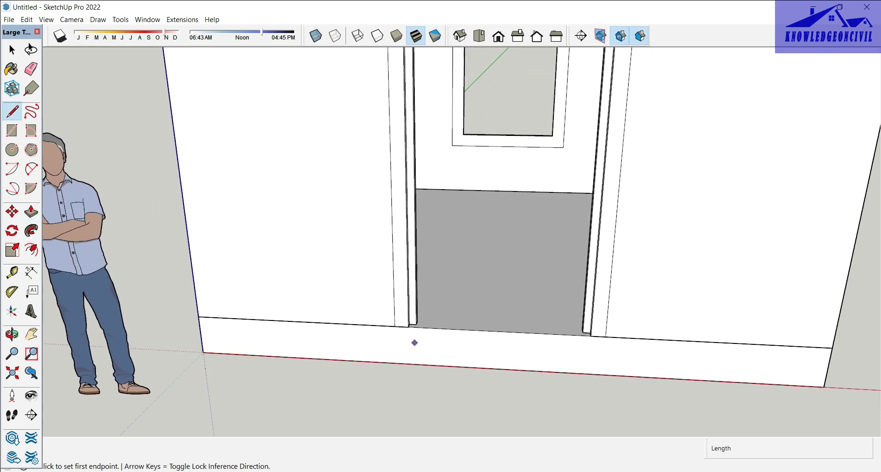
pyautogui.click(395, 326)
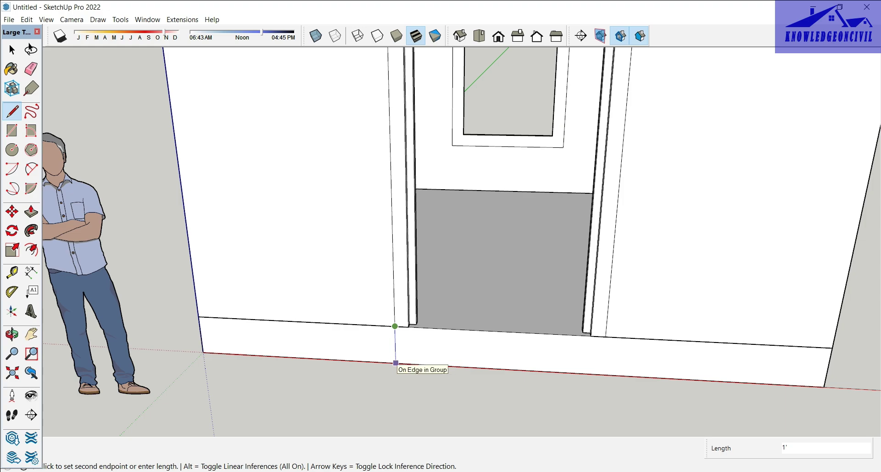
pyautogui.click(395, 363)
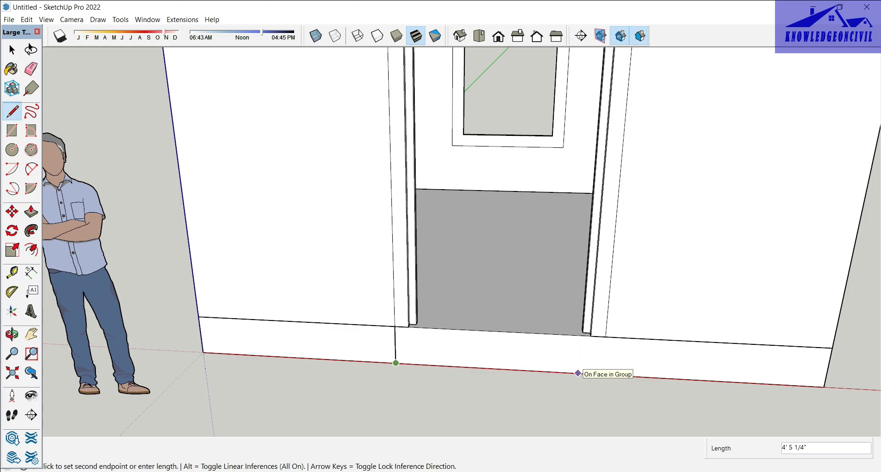
pyautogui.press('Escape')
# Draw a 6" line below the right jamb and the step's top edge across the doorway
pyautogui.click(605, 336)
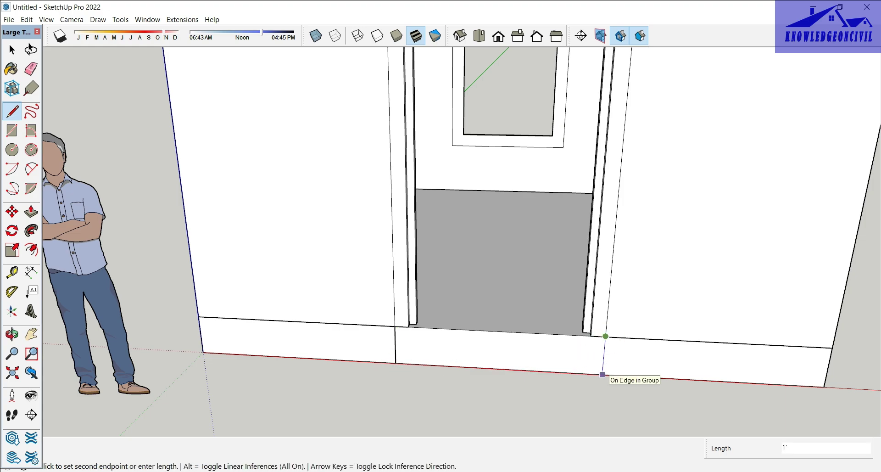
pyautogui.moveTo(602, 374); pyautogui.dragTo(569, 383, button='middle')
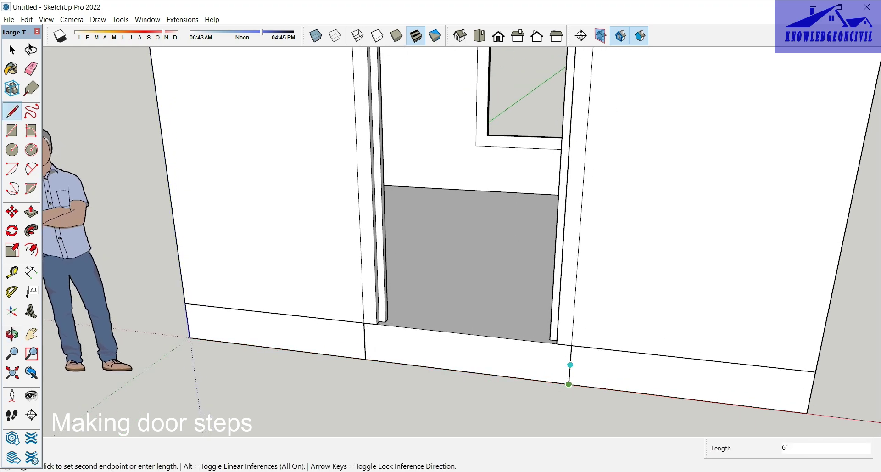
pyautogui.press('Return')
pyautogui.click(364, 340)
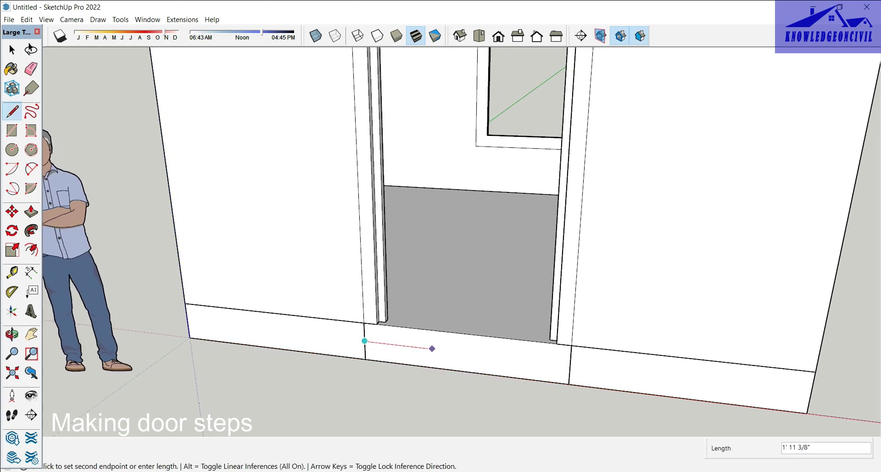
pyautogui.click(570, 365)
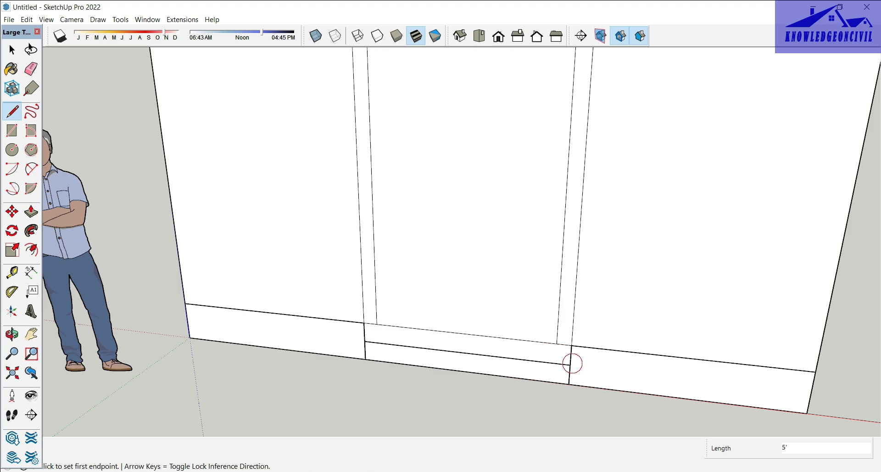
pyautogui.hotkey('ctrl', 'z')
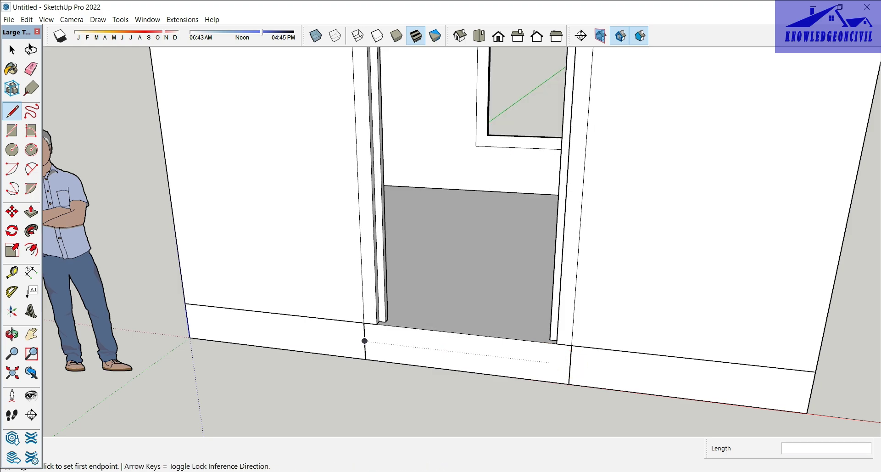
pyautogui.press('space')
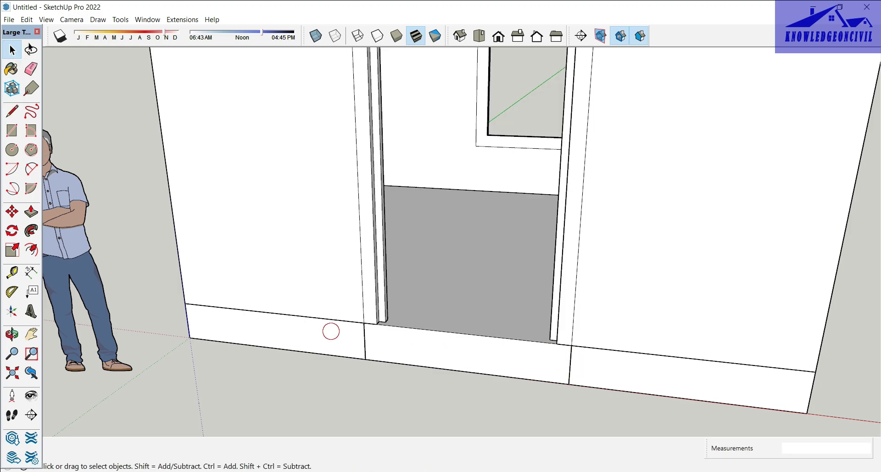
pyautogui.doubleClick(331, 330)
# Explode the plinth group and draw the line closing the door step outline
pyautogui.rightClick(317, 121)
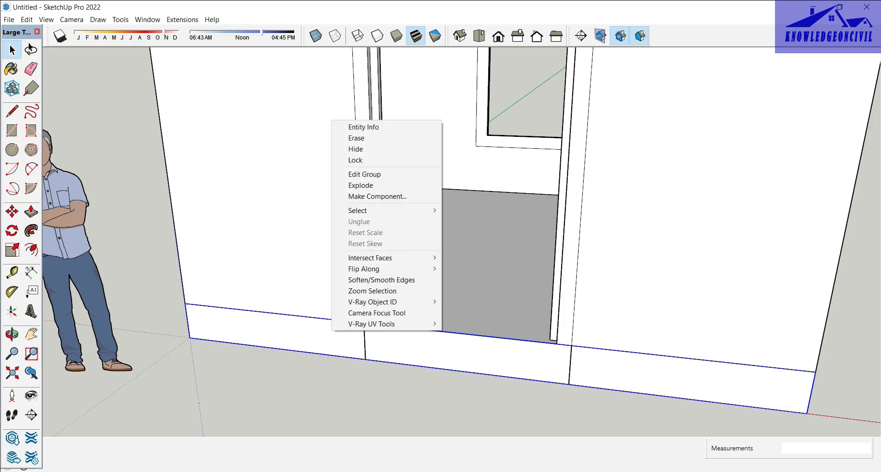
pyautogui.click(365, 186)
pyautogui.click(502, 395)
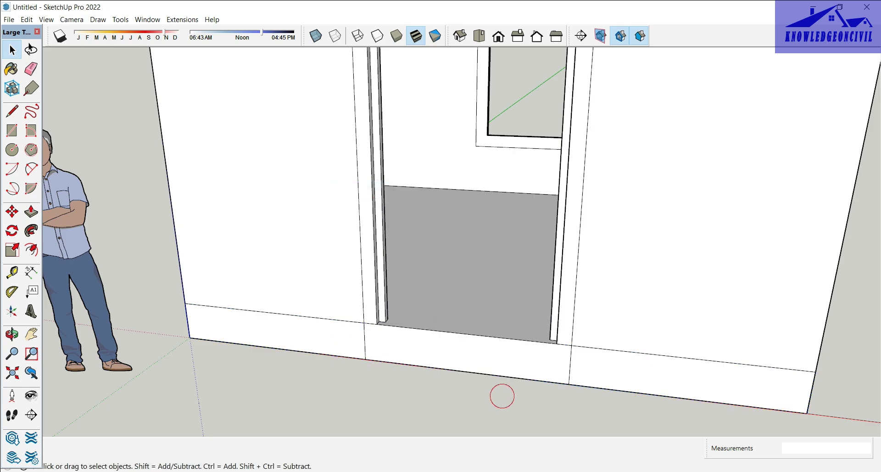
pyautogui.press('l')
pyautogui.click(569, 364)
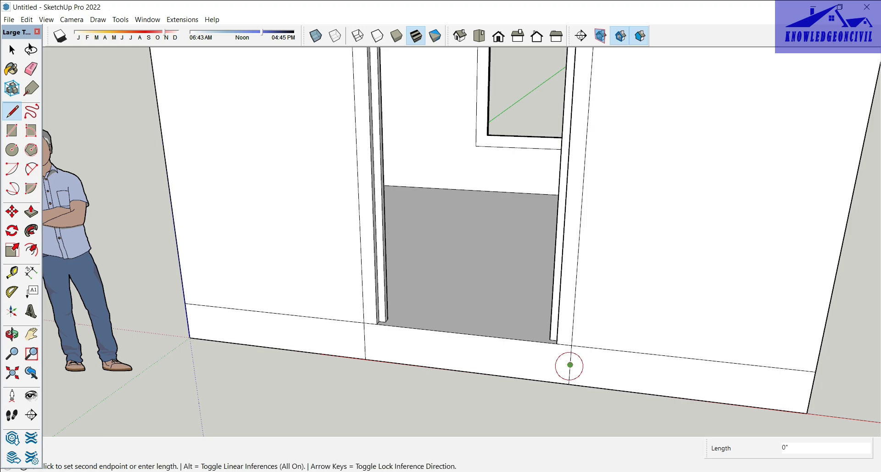
pyautogui.click(364, 341)
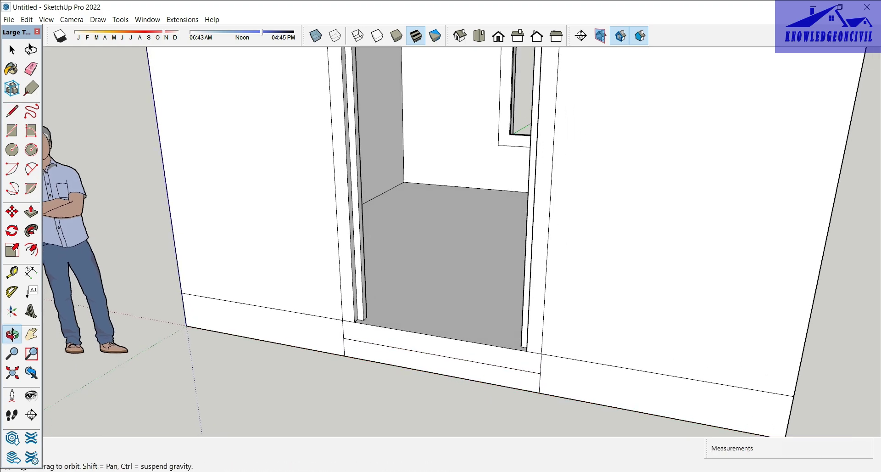
# Push/Pull the door jambs outward, currently at about 9 3/8"
pyautogui.moveTo(365, 341); pyautogui.dragTo(322, 341, button='middle')
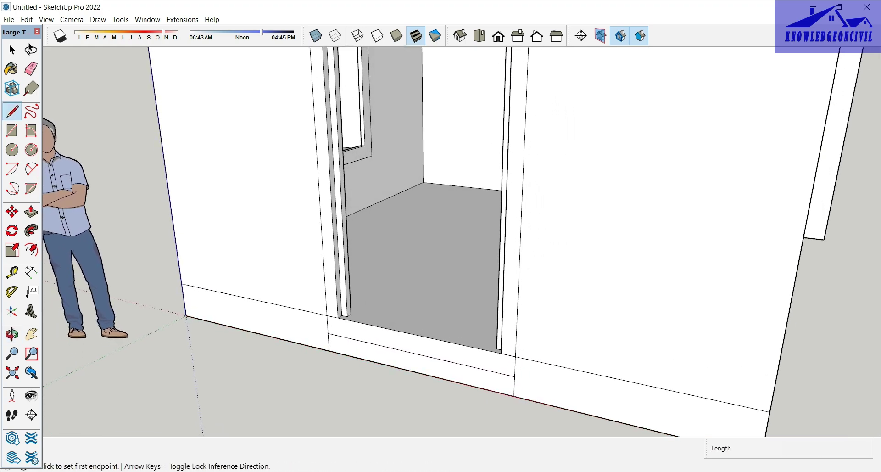
pyautogui.press('p')
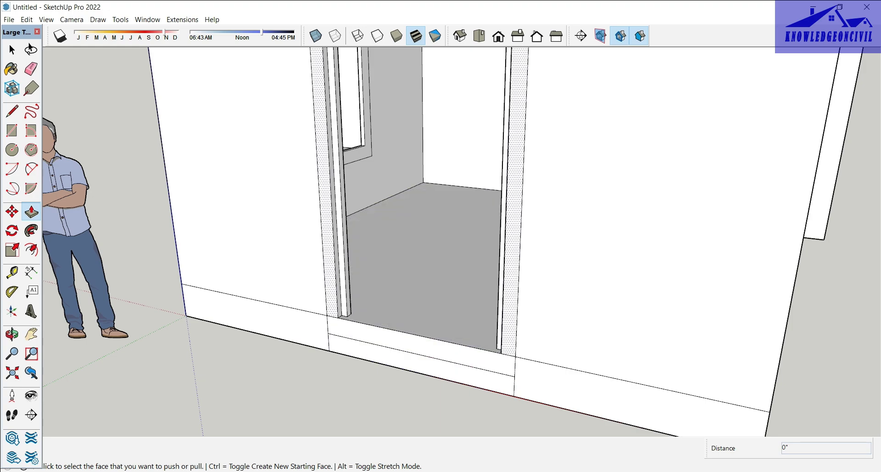
pyautogui.click(320, 193)
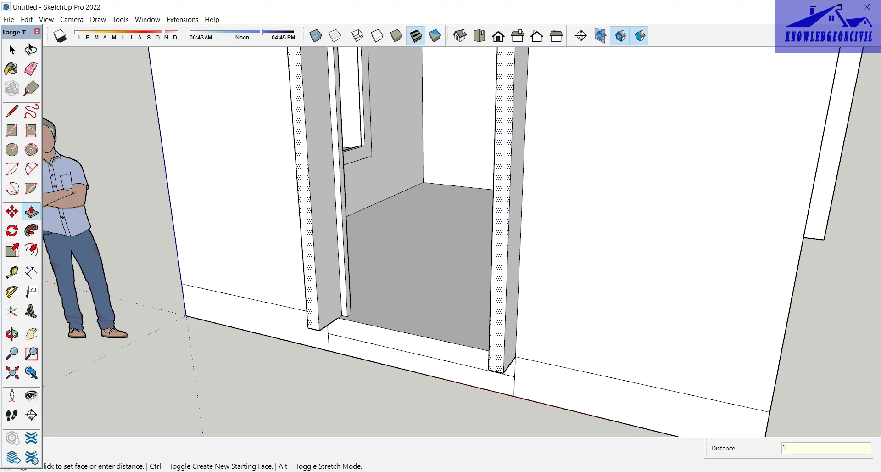
# Raise the doorway threshold block to the snapped endpoint height
pyautogui.press('Return')
pyautogui.moveTo(441, 238)
pyautogui.mouseDown(button='middle')
pyautogui.moveTo(486, 229)
pyautogui.moveTo(413, 238)
pyautogui.mouseUp(button='middle')
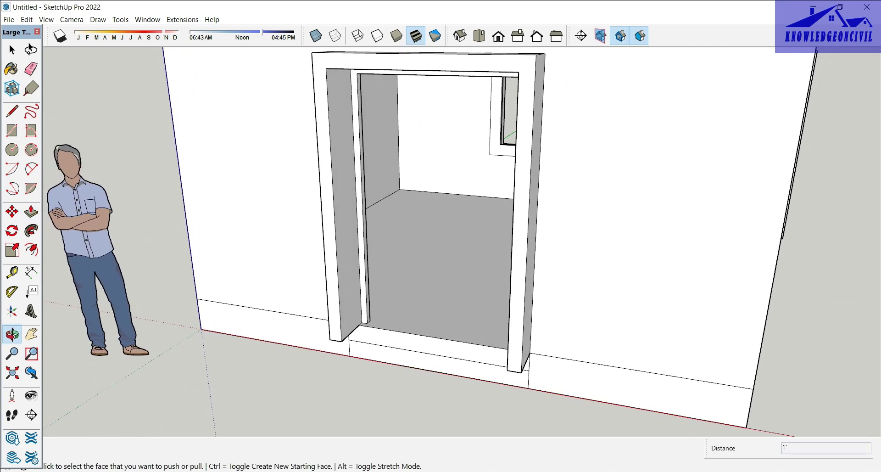
pyautogui.click(486, 358)
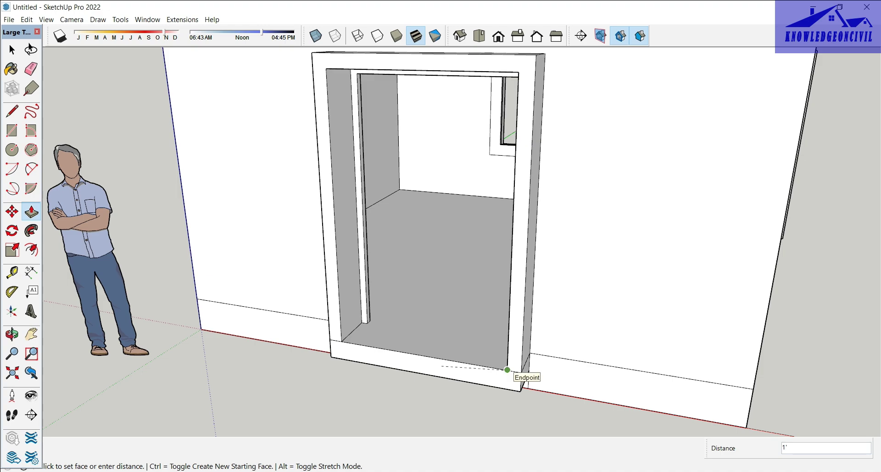
pyautogui.click(507, 369)
pyautogui.moveTo(507, 370); pyautogui.dragTo(486, 367, button='middle')
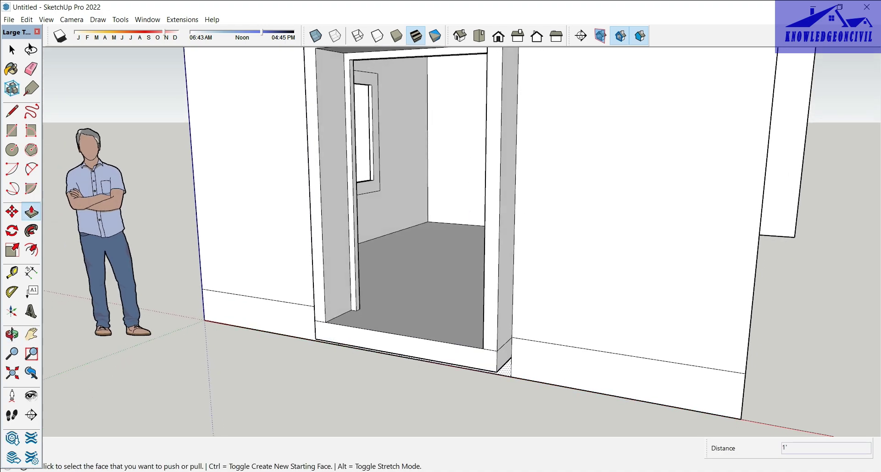
pyautogui.click(503, 371)
pyautogui.click(487, 368)
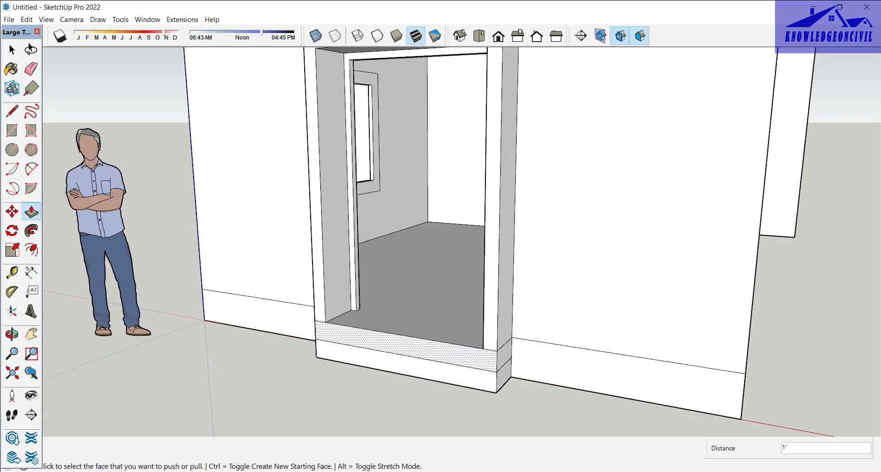
# Extend the threshold front outward, then pull the lower face out 7" as a step
pyautogui.click(404, 347)
pyautogui.write('7"')
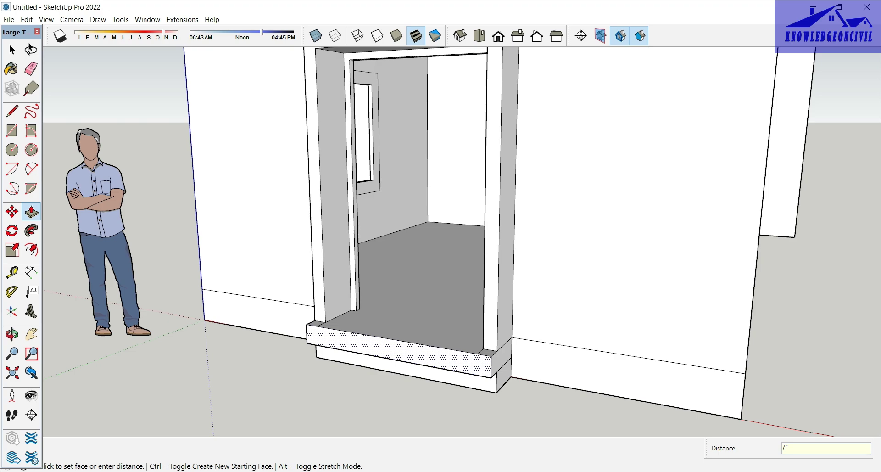
pyautogui.press('Return')
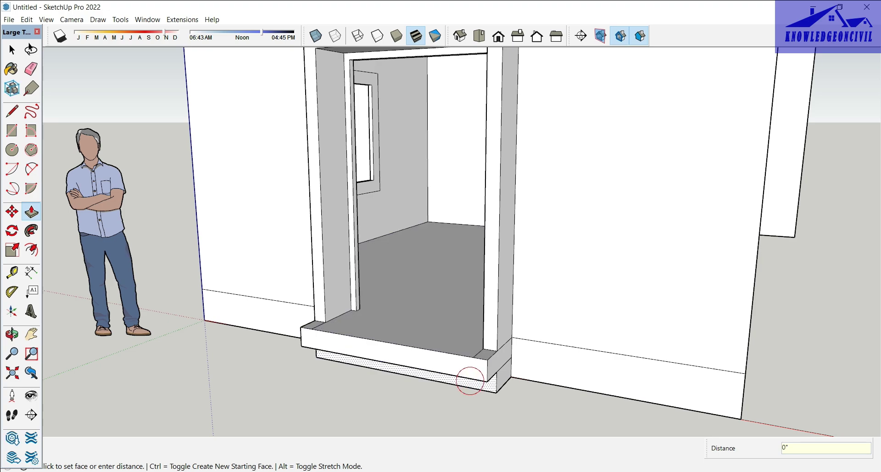
pyautogui.click(448, 375)
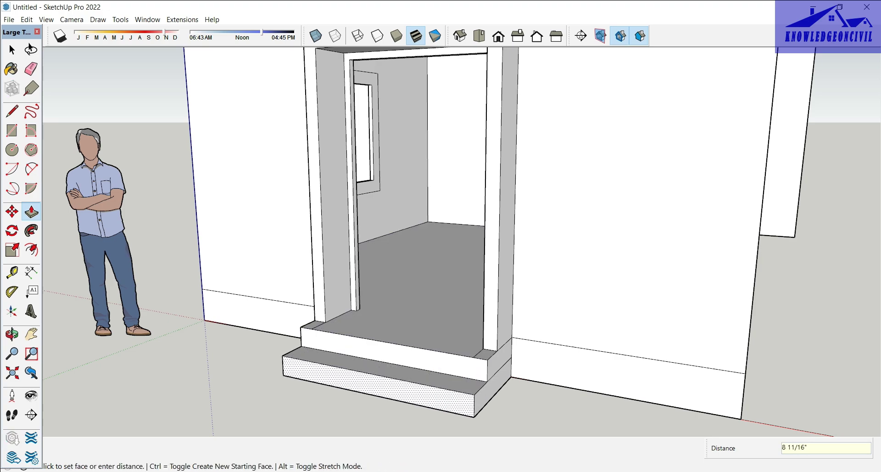
pyautogui.write('7')
pyautogui.press('Return')
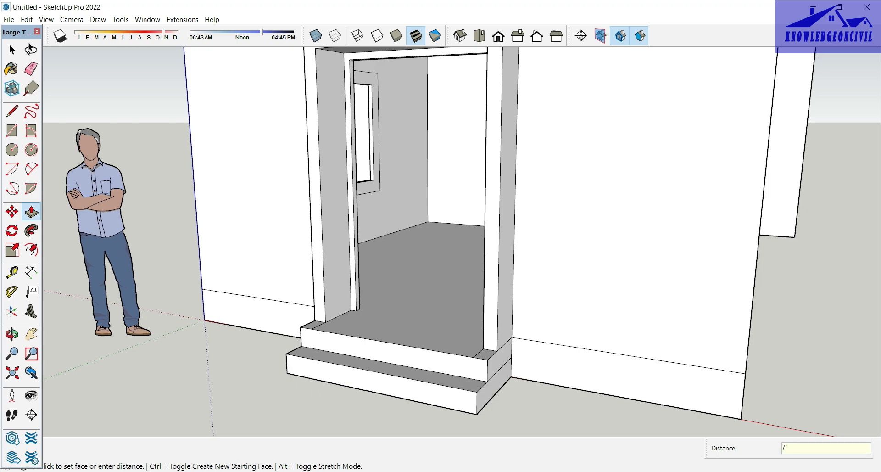
# Erase the leftover edge at the door jamb and top-step corner, then orbit around the house to check it
pyautogui.press('e')
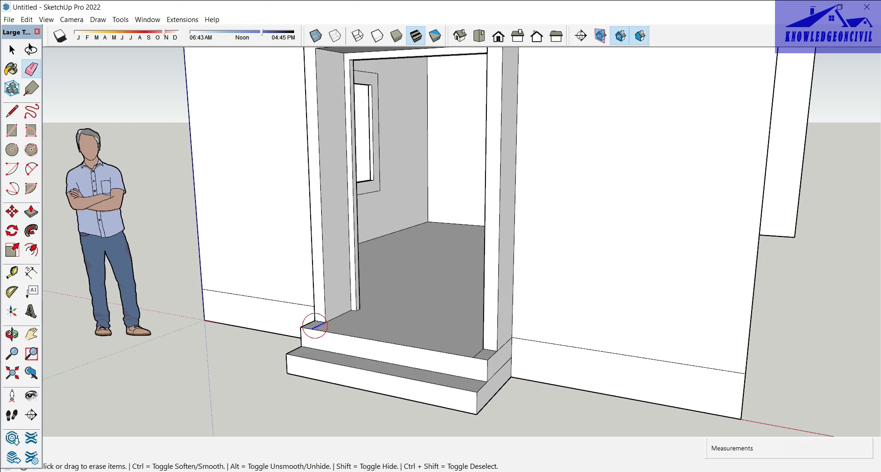
pyautogui.click(315, 325)
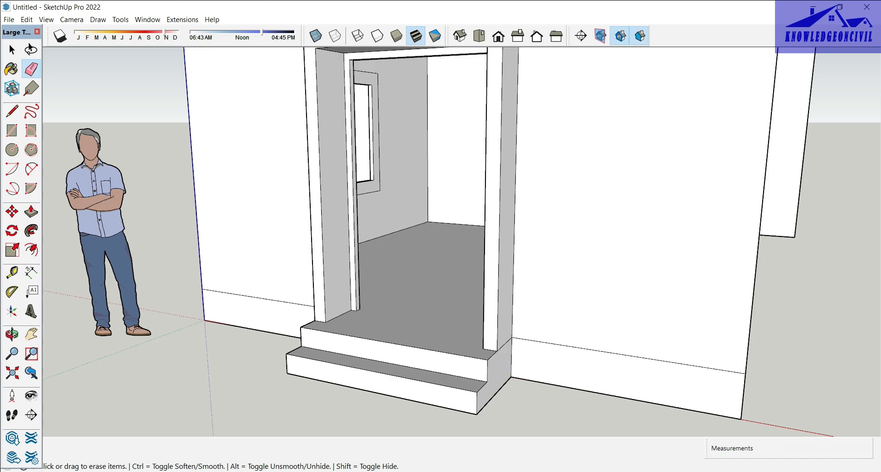
pyautogui.moveTo(413, 229); pyautogui.dragTo(550, 220, button='middle')
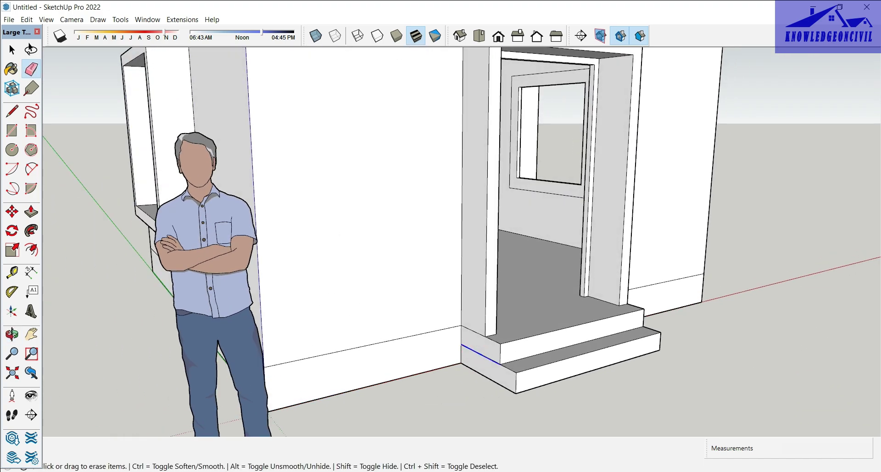
pyautogui.moveTo(440, 229); pyautogui.dragTo(321, 229, button='middle')
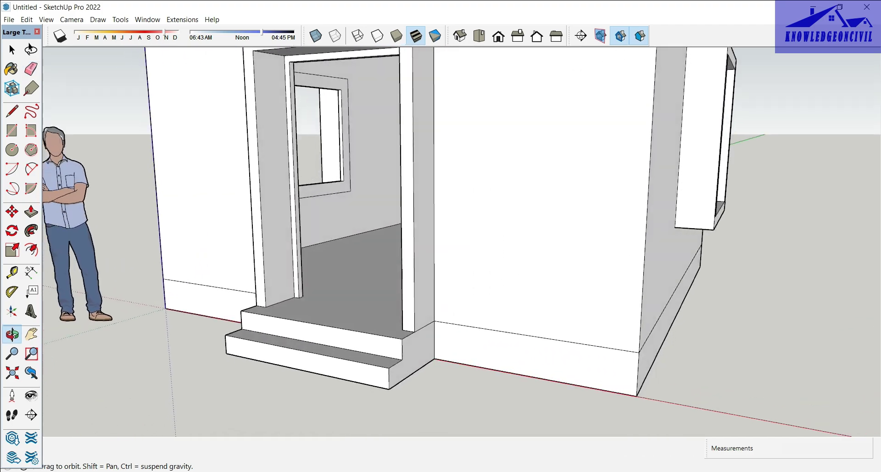
pyautogui.scroll(-5, 596, 394)
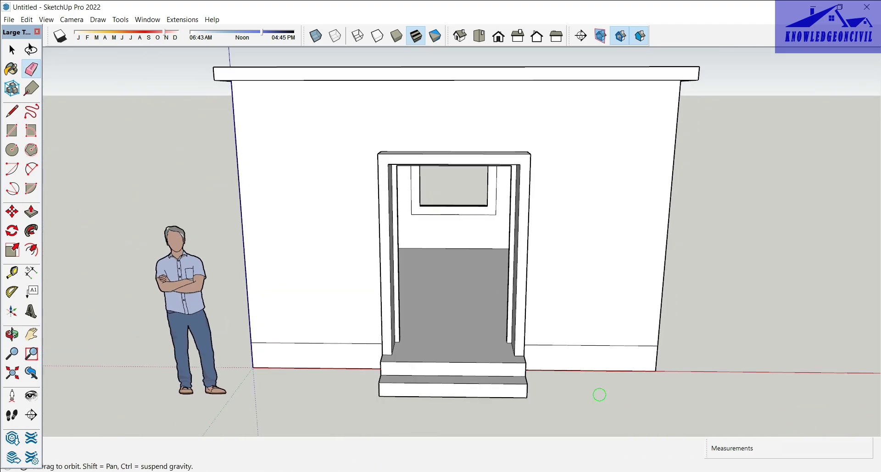
pyautogui.moveTo(600, 395); pyautogui.dragTo(688, 390, button='middle')
pyautogui.moveTo(459, 229)
pyautogui.mouseDown(button='middle')
pyautogui.moveTo(330, 238)
pyautogui.moveTo(569, 226)
pyautogui.moveTo(486, 229)
pyautogui.mouseUp(button='middle')
# Turn on shadows in the model
pyautogui.press('e')
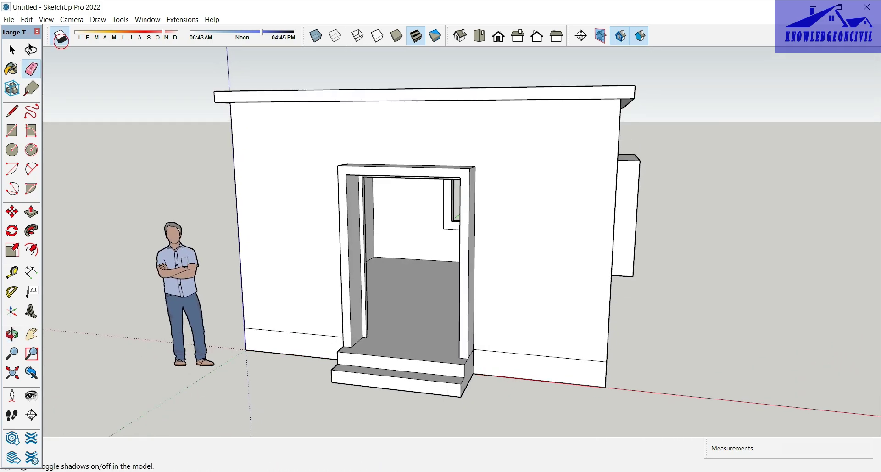
pyautogui.click(60, 35)
pyautogui.moveTo(458, 229); pyautogui.dragTo(542, 227, button='middle')
# Push out 1" plinths on the front wall base, the left wall, and the strip left of the door
pyautogui.press('p')
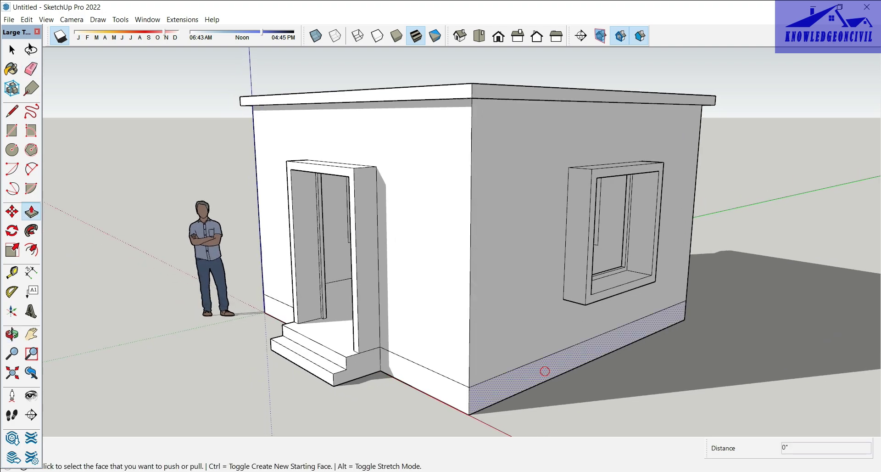
pyautogui.click(544, 371)
pyautogui.write('1')
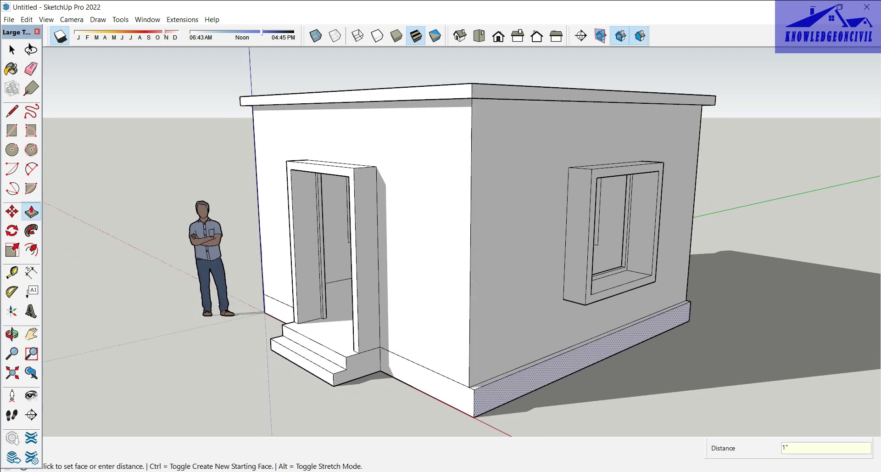
pyautogui.press('Return')
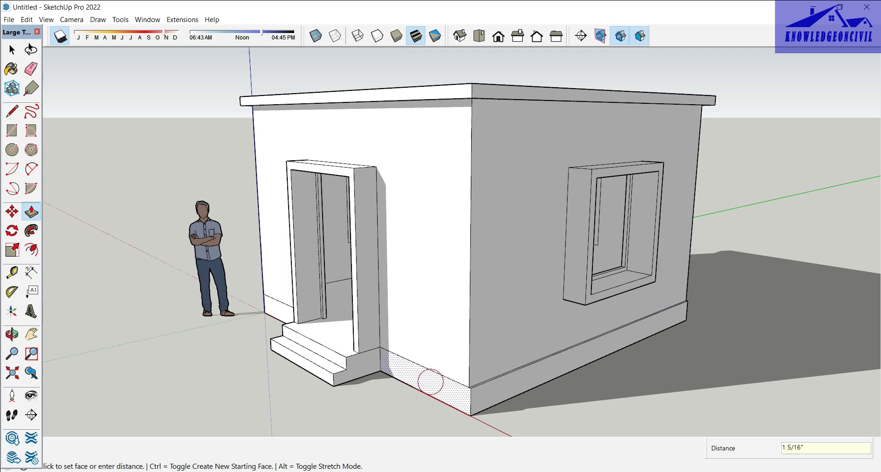
pyautogui.click(430, 381)
pyautogui.write('1')
pyautogui.press('Return')
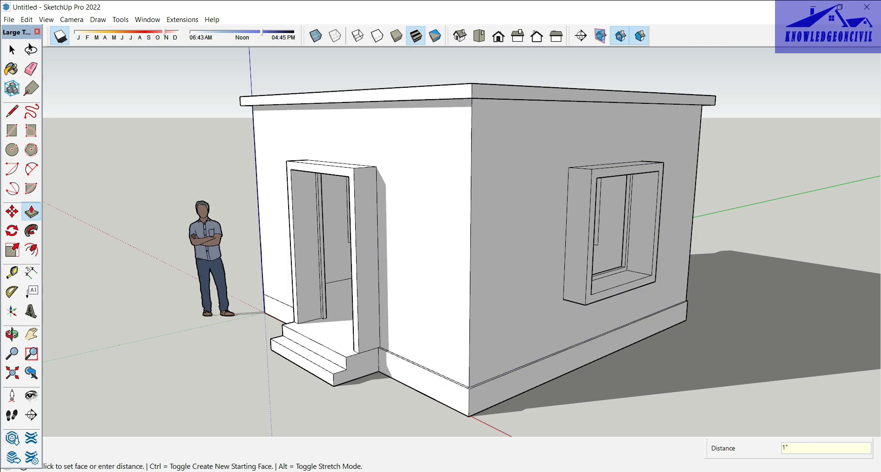
pyautogui.click(278, 307)
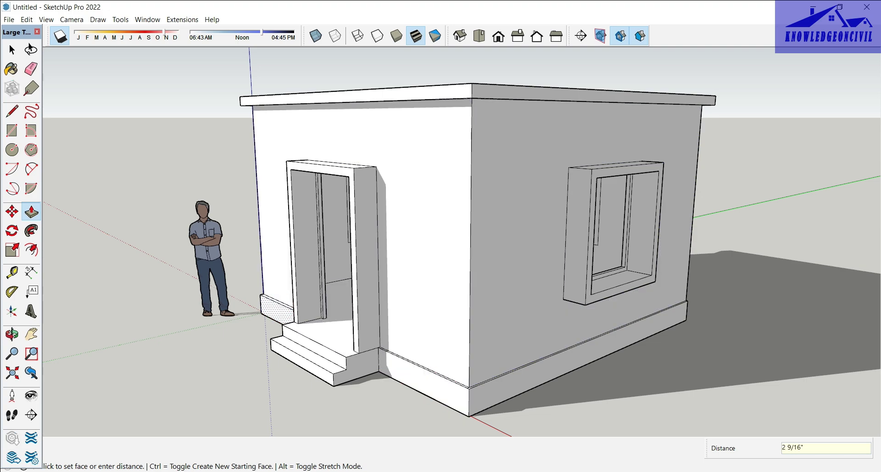
pyautogui.doubleClick(277, 309)
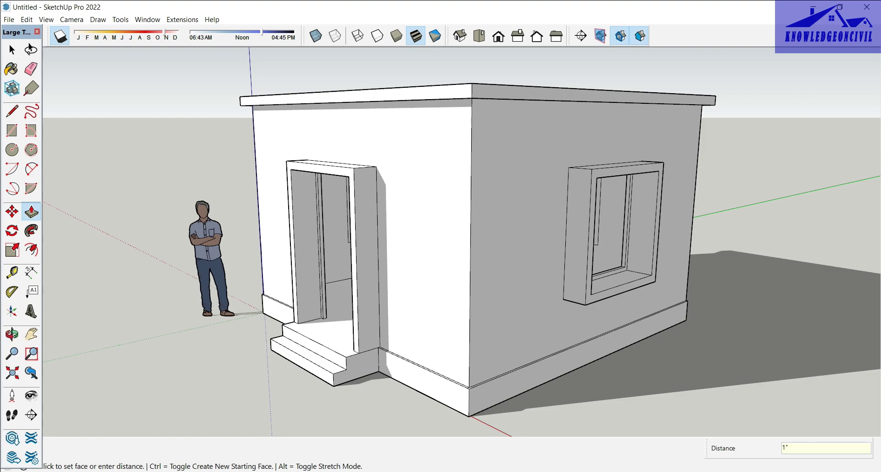
# Add 1" plinths along the base strips of the window walls
pyautogui.moveTo(505, 229); pyautogui.dragTo(349, 230, button='middle')
pyautogui.click(610, 371)
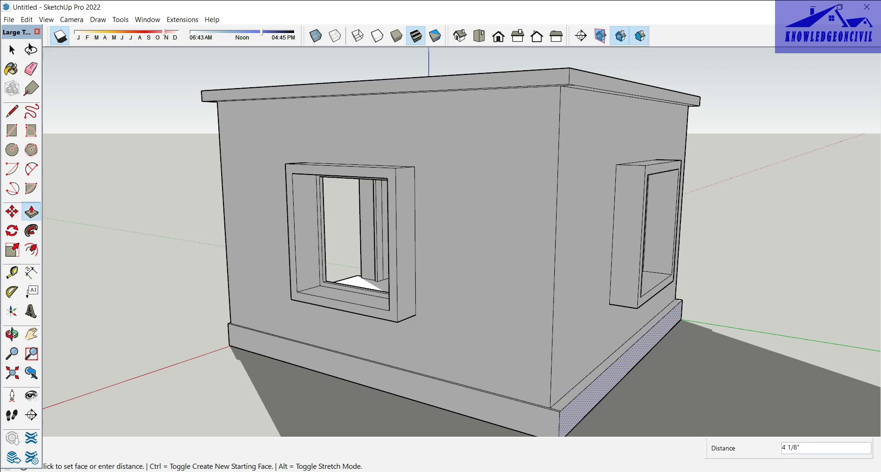
pyautogui.press('Return')
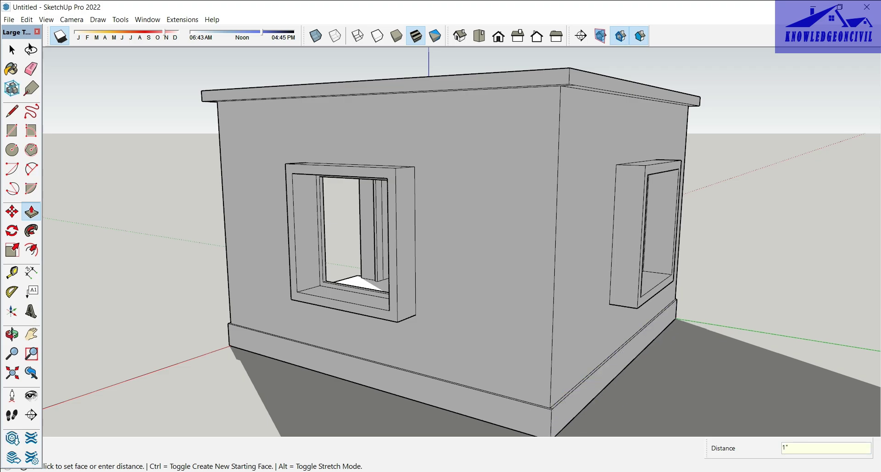
pyautogui.moveTo(458, 230); pyautogui.dragTo(330, 229, button='middle')
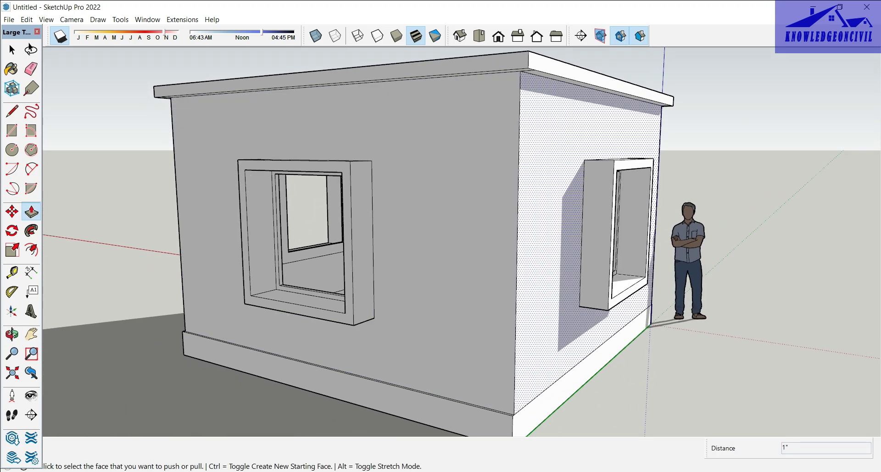
pyautogui.click(565, 380)
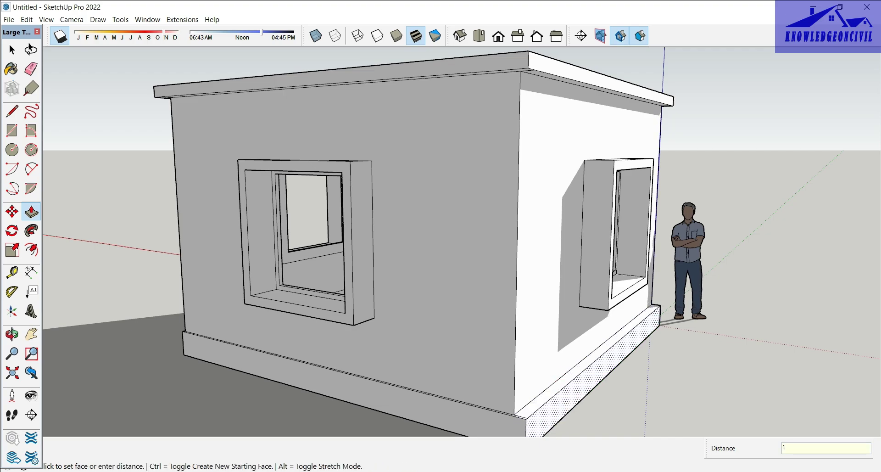
pyautogui.press('Return')
pyautogui.moveTo(757, 350)
pyautogui.mouseDown(button='middle')
pyautogui.moveTo(574, 350)
pyautogui.moveTo(645, 413)
pyautogui.moveTo(645, 394)
pyautogui.moveTo(876, 394)
pyautogui.mouseUp(button='middle')
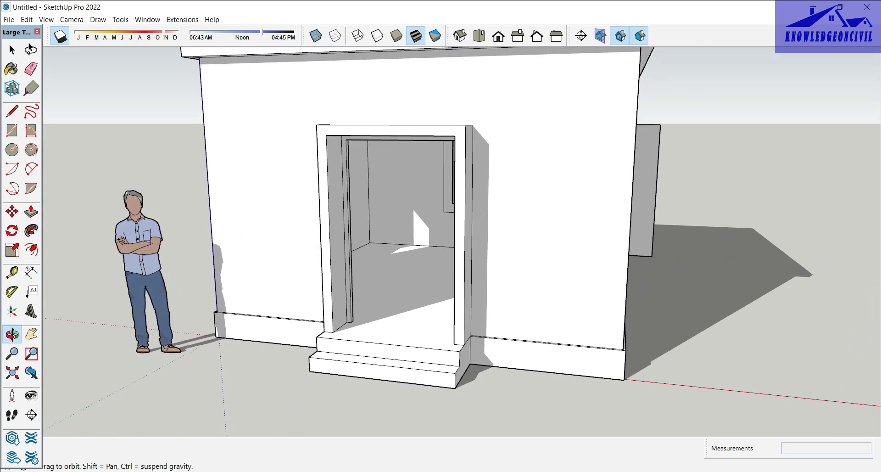
# Soften the vertical baseboard corner edge and erase the diagonal edge above the plinth
pyautogui.moveTo(597, 229); pyautogui.dragTo(436, 230, button='middle')
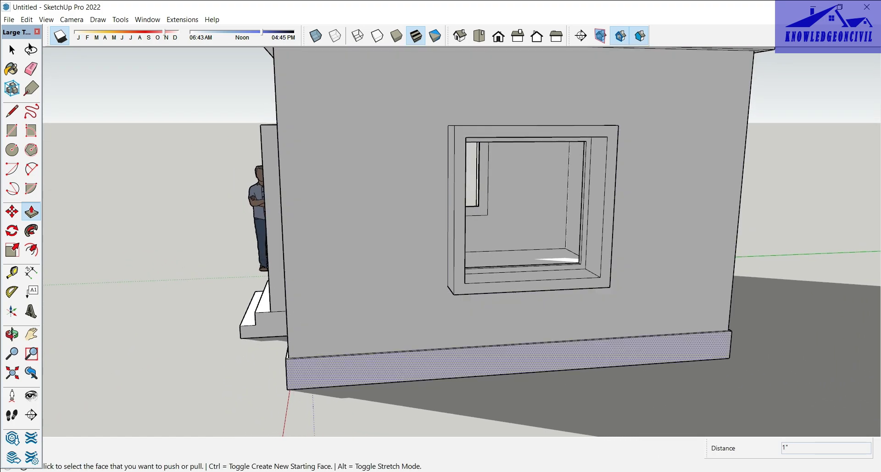
pyautogui.press('e')
pyautogui.scroll(2, 296, 363)
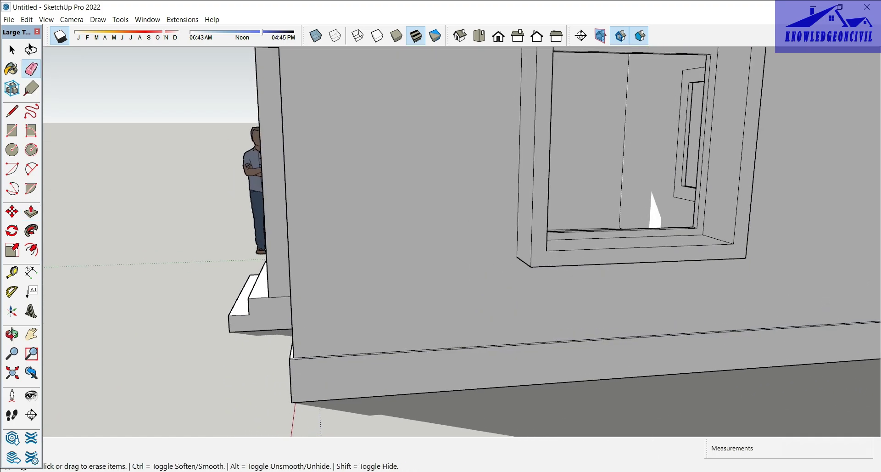
pyautogui.scroll(2, 296, 363)
pyautogui.scroll(2, 295, 363)
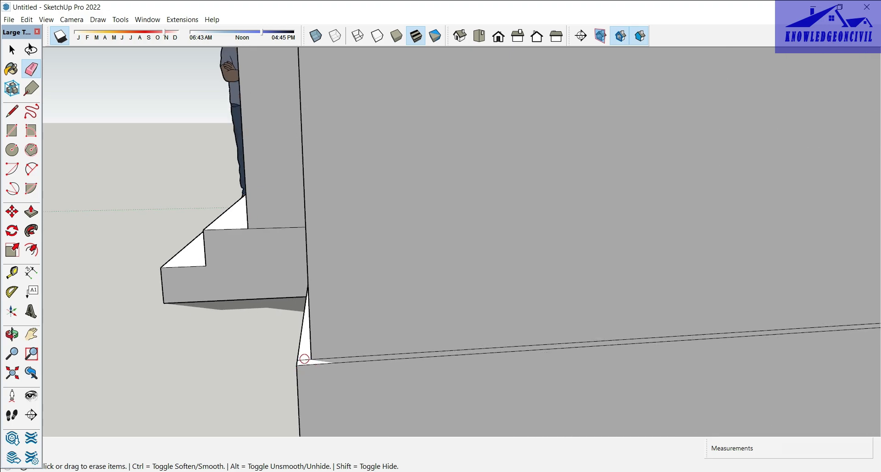
pyautogui.scroll(-2, 296, 362)
pyautogui.scroll(-2, 296, 363)
pyautogui.scroll(-2, 296, 363)
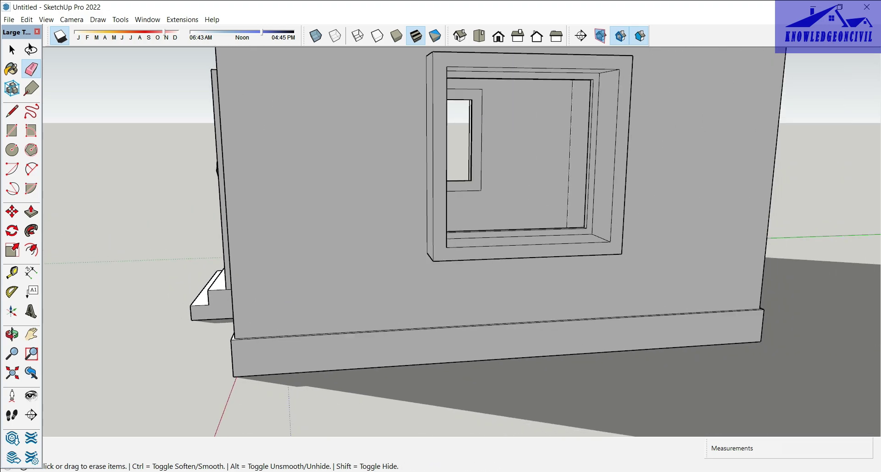
pyautogui.scroll(-2, 296, 362)
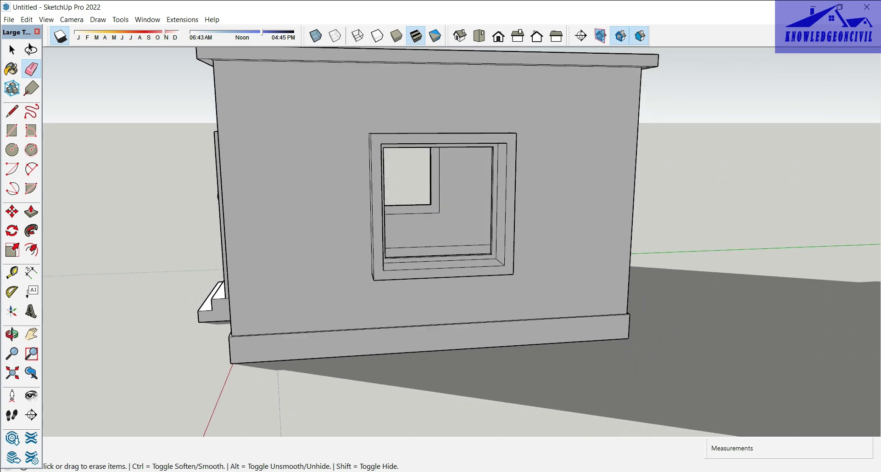
pyautogui.moveTo(321, 367); pyautogui.dragTo(505, 367, button='middle')
pyautogui.scroll(3, 528, 413)
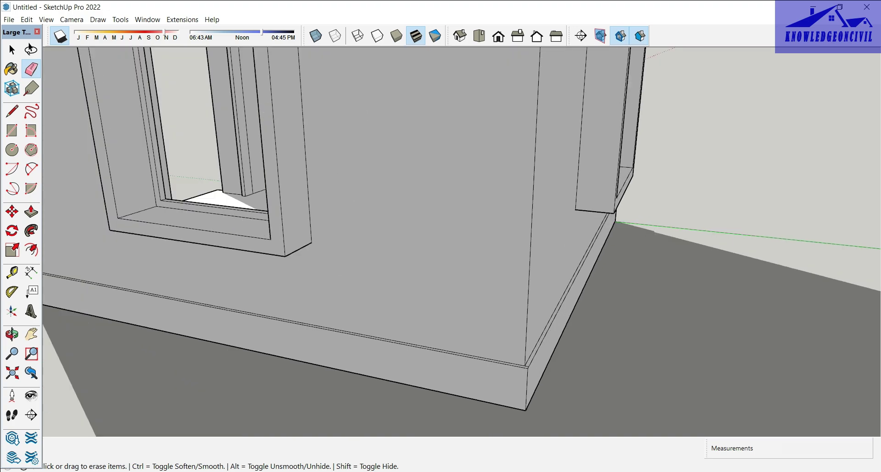
pyautogui.scroll(2, 528, 413)
pyautogui.scroll(2, 519, 362)
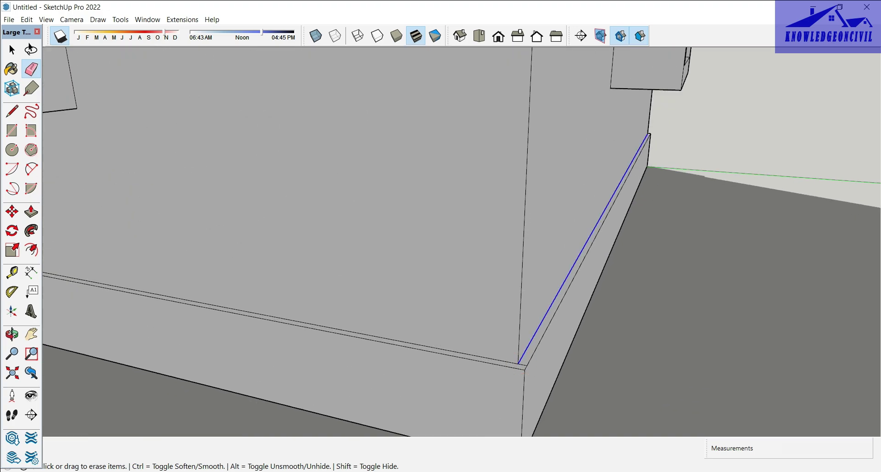
pyautogui.keyDown('ctrl'); pyautogui.click(522, 356); pyautogui.keyUp('ctrl')
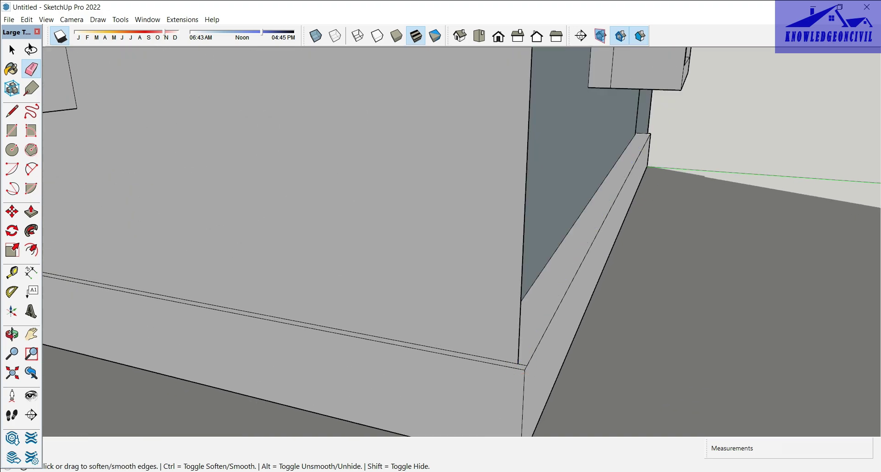
pyautogui.keyDown('ctrl'); pyautogui.click(578, 216); pyautogui.keyUp('ctrl')
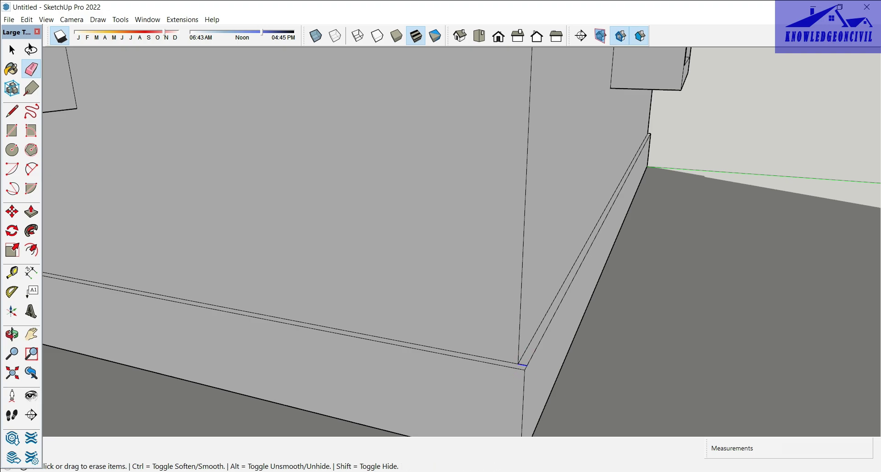
# Orbit and zoom around the wall corner and window to inspect the cleaned plinth
pyautogui.moveTo(522, 362)
pyautogui.mouseDown(button='middle')
pyautogui.moveTo(702, 284)
pyautogui.moveTo(643, 266)
pyautogui.moveTo(606, 284)
pyautogui.mouseUp(button='middle')
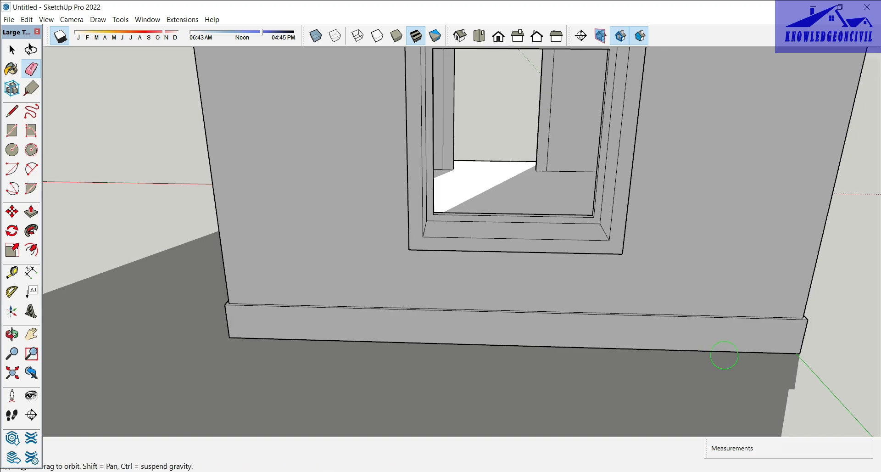
pyautogui.scroll(3, 606, 367)
pyautogui.scroll(2, 606, 367)
pyautogui.scroll(1, 605, 188)
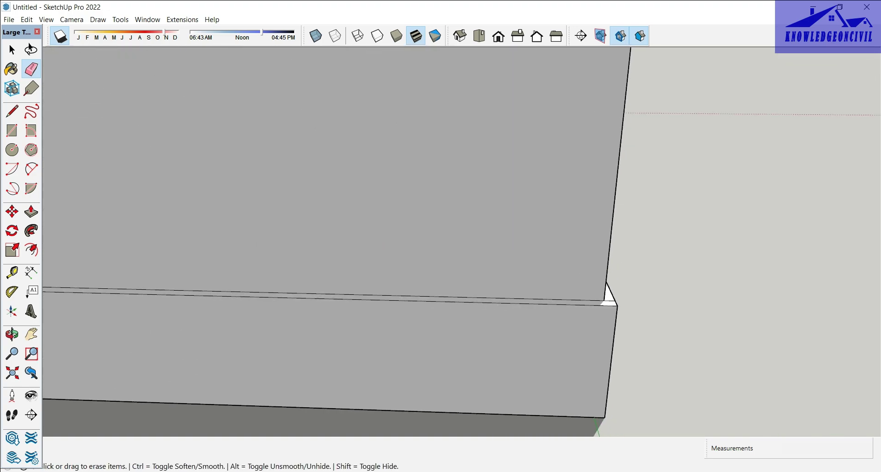
pyautogui.scroll(-2, 458, 239)
pyautogui.scroll(-3, 459, 238)
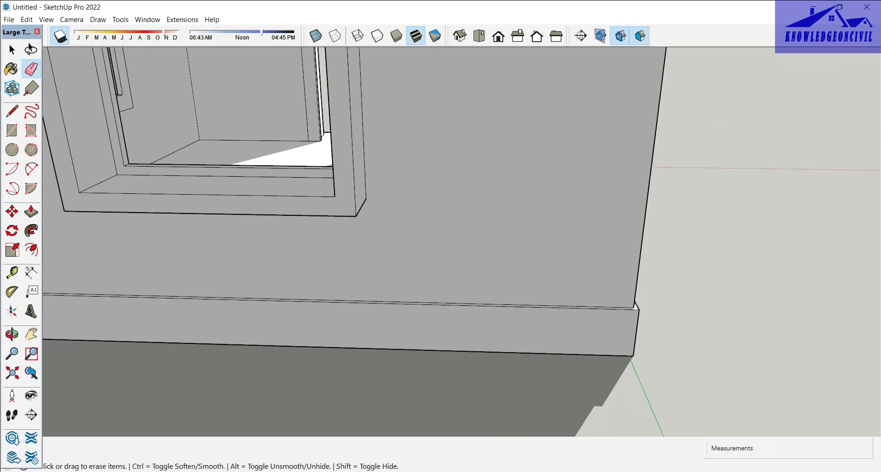
pyautogui.moveTo(459, 238)
pyautogui.mouseDown(button='middle')
pyautogui.moveTo(596, 220)
pyautogui.moveTo(504, 234)
pyautogui.moveTo(550, 229)
pyautogui.mouseUp(button='middle')
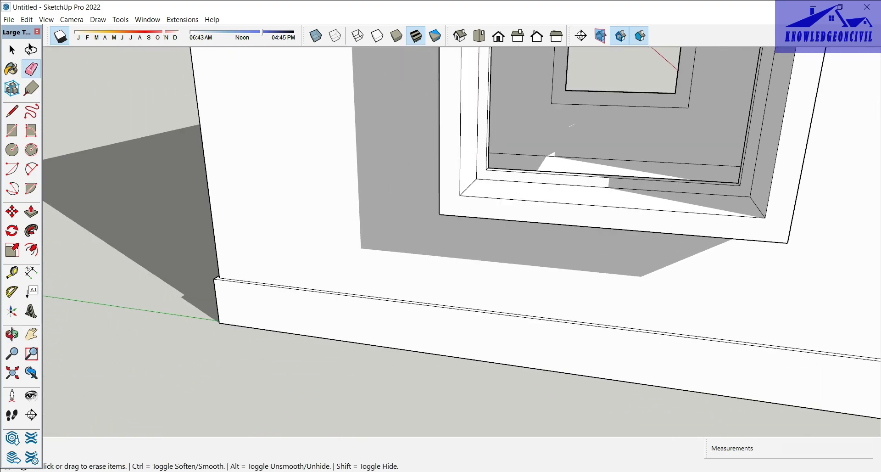
pyautogui.scroll(-3, 459, 238)
pyautogui.scroll(1, 459, 238)
pyautogui.scroll(2, 619, 321)
pyautogui.scroll(2, 619, 321)
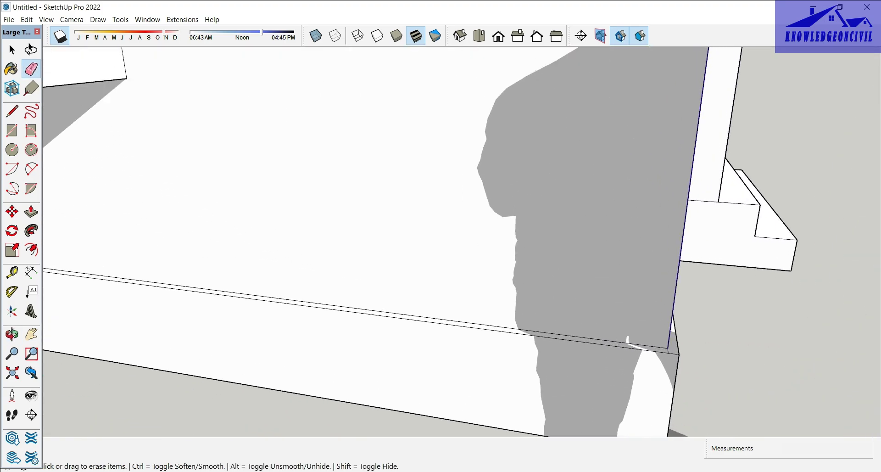
pyautogui.scroll(-2, 739, 289)
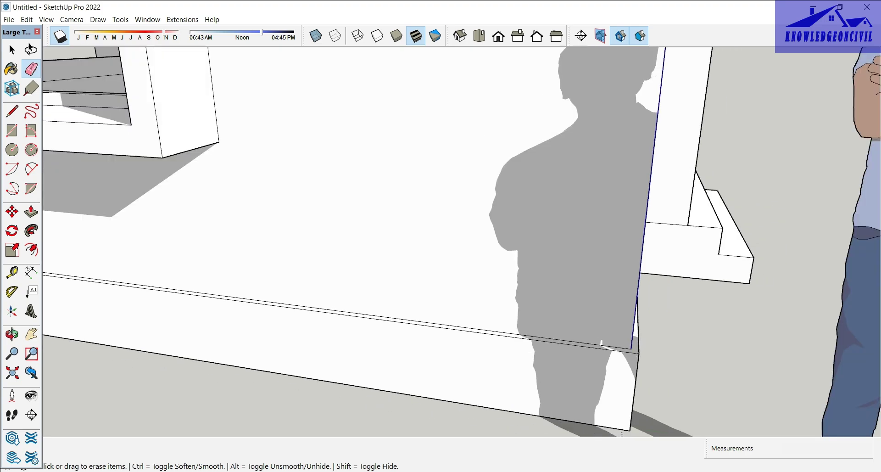
pyautogui.scroll(-2, 740, 289)
pyautogui.scroll(-2, 739, 289)
pyautogui.moveTo(734, 289); pyautogui.dragTo(551, 289, button='middle')
pyautogui.press('e')
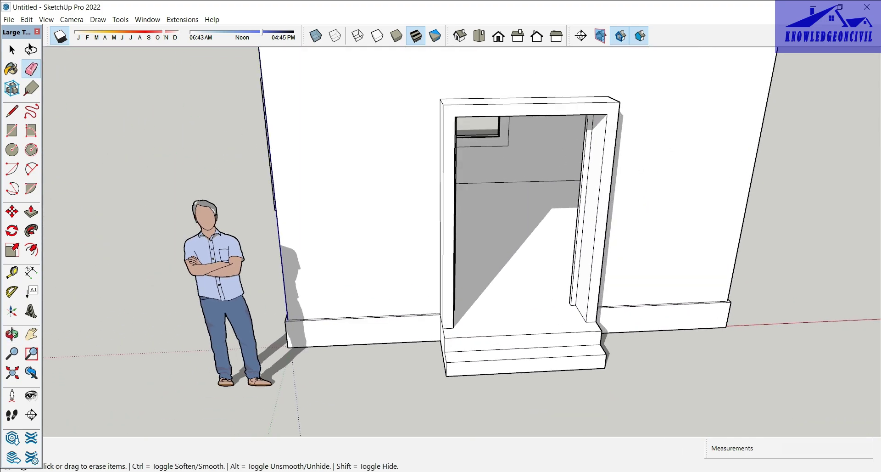
pyautogui.moveTo(440, 230); pyautogui.dragTo(587, 220, button='middle')
pyautogui.scroll(-3, 440, 230)
pyautogui.moveTo(441, 230); pyautogui.dragTo(514, 224, button='middle')
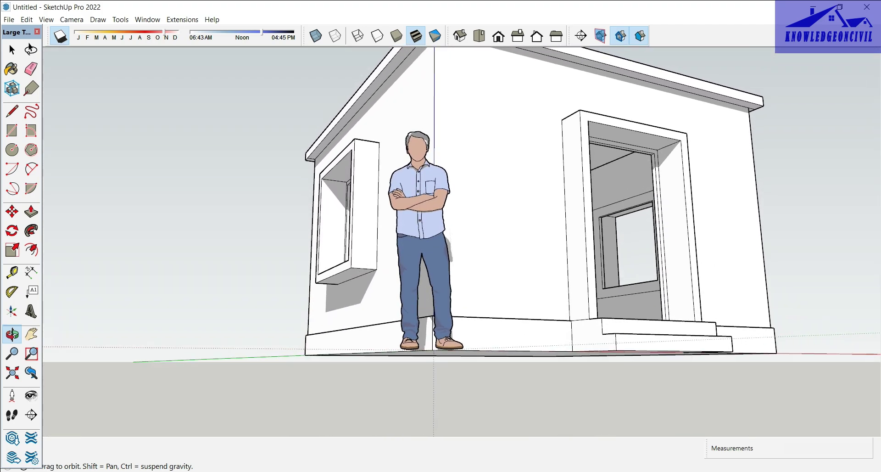
pyautogui.scroll(2, 441, 230)
pyautogui.scroll(-2, 440, 230)
pyautogui.scroll(4, 441, 230)
pyautogui.press('e')
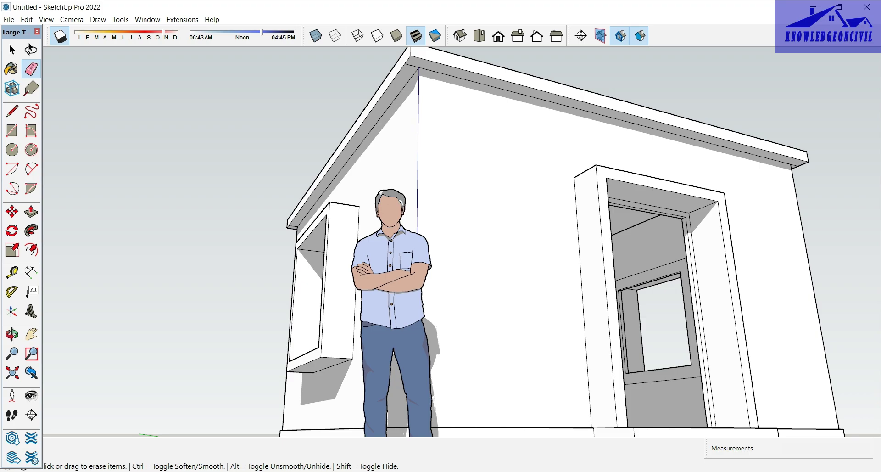
pyautogui.moveTo(440, 230); pyautogui.dragTo(532, 225, button='middle')
pyautogui.scroll(3, 440, 229)
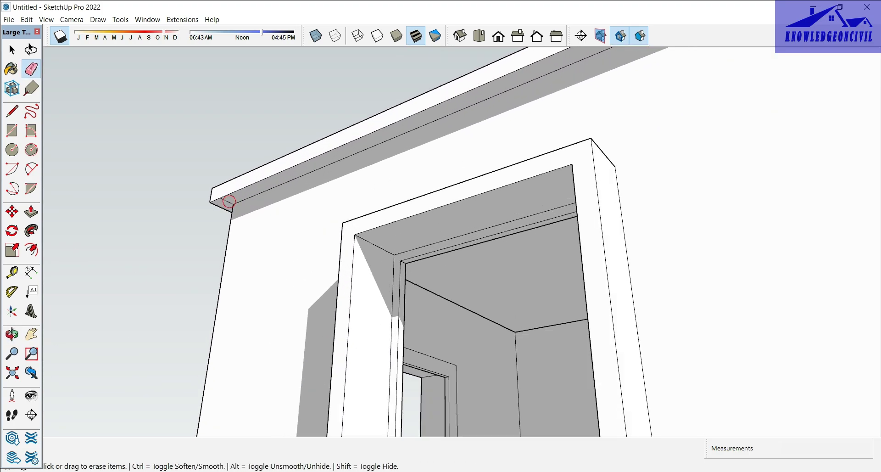
pyautogui.scroll(-2, 187, 243)
pyautogui.moveTo(187, 243)
pyautogui.mouseDown(button='middle')
pyautogui.moveTo(151, 257)
pyautogui.moveTo(193, 257)
pyautogui.mouseUp(button='middle')
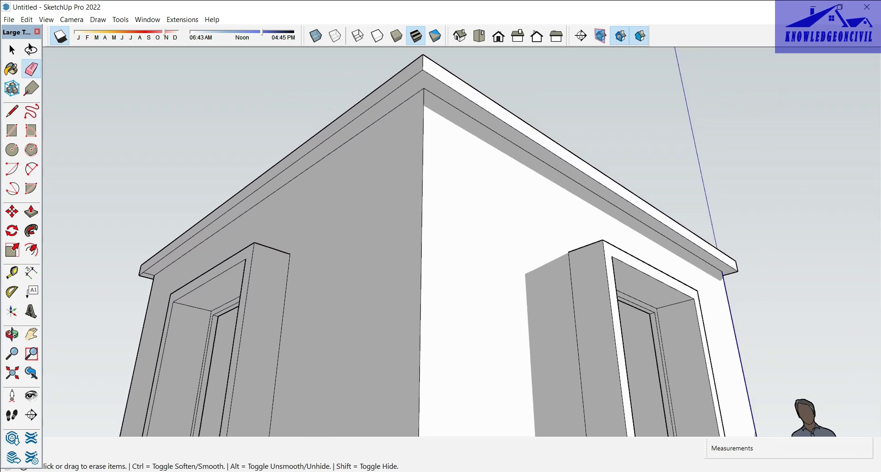
pyautogui.scroll(3, 142, 272)
pyautogui.scroll(-3, 142, 272)
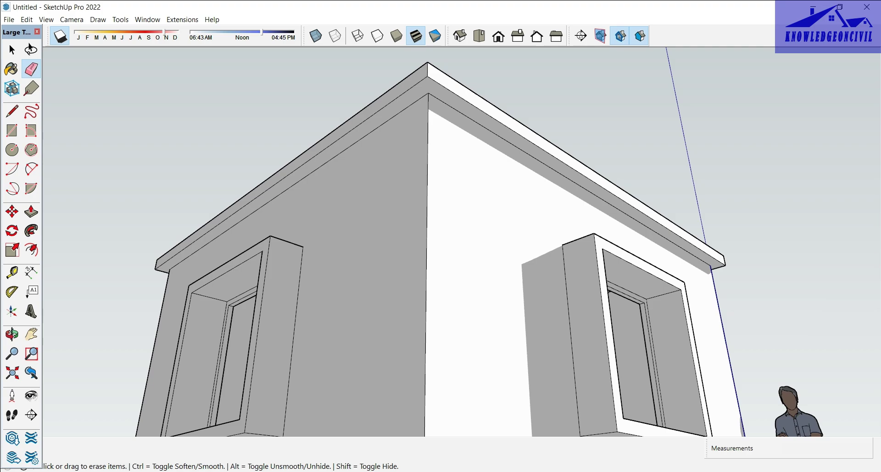
pyautogui.moveTo(427, 238)
pyautogui.mouseDown(button='middle')
pyautogui.moveTo(486, 206)
pyautogui.moveTo(458, 230)
pyautogui.moveTo(413, 229)
pyautogui.mouseUp(button='middle')
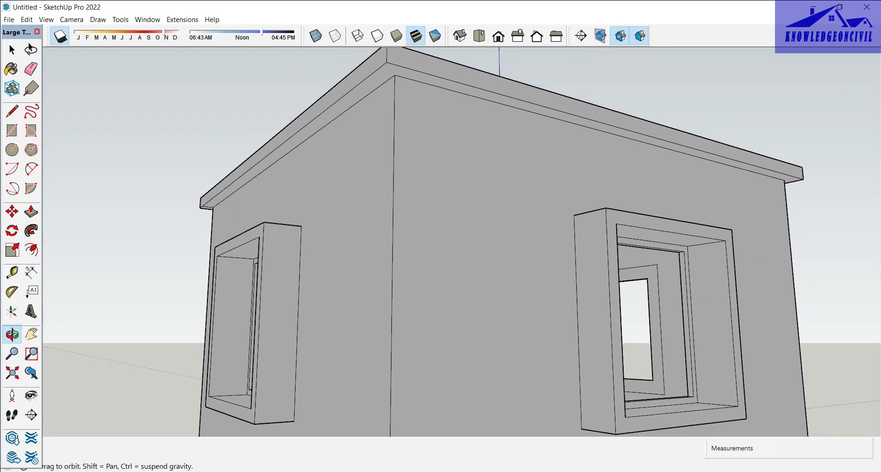
pyautogui.scroll(2, 459, 239)
pyautogui.scroll(3, 202, 204)
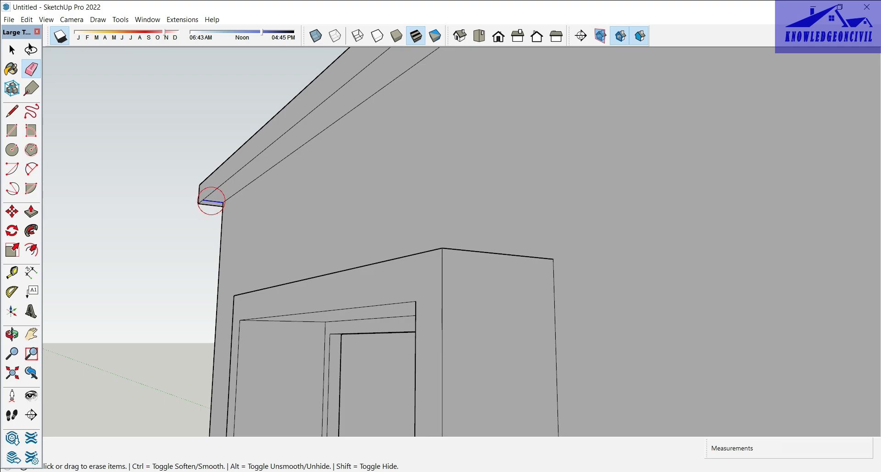
pyautogui.scroll(-3, 202, 211)
pyautogui.scroll(-3, 183, 225)
pyautogui.scroll(-3, 170, 236)
pyautogui.moveTo(163, 243)
pyautogui.mouseDown(button='middle')
pyautogui.moveTo(207, 434)
pyautogui.moveTo(308, 239)
pyautogui.moveTo(276, 321)
pyautogui.mouseUp(button='middle')
pyautogui.scroll(-1, 308, 240)
pyautogui.scroll(-1, 309, 240)
pyautogui.moveTo(258, 350)
pyautogui.mouseDown(button='middle')
pyautogui.moveTo(390, 349)
pyautogui.moveTo(448, 383)
pyautogui.moveTo(448, 416)
pyautogui.moveTo(504, 413)
pyautogui.moveTo(340, 418)
pyautogui.mouseUp(button='middle')
pyautogui.press('e')
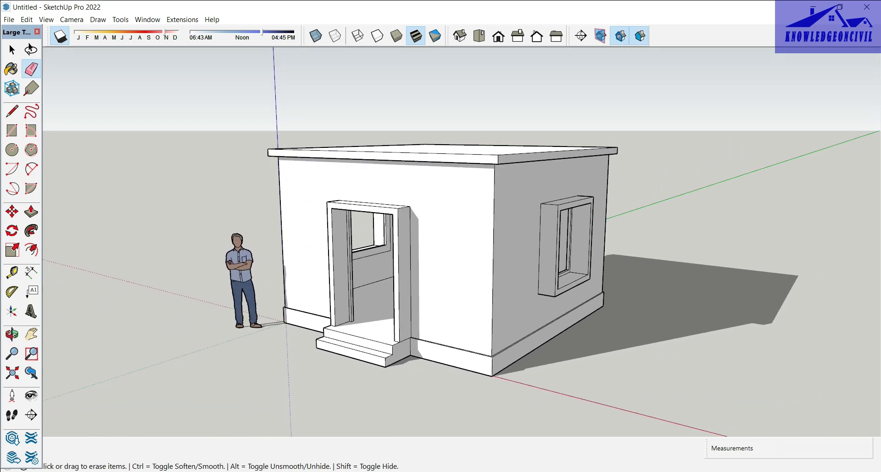
pyautogui.moveTo(595, 229)
pyautogui.mouseDown(button='middle')
pyautogui.moveTo(321, 199)
pyautogui.moveTo(336, 191)
pyautogui.mouseUp(button='middle')
pyautogui.scroll(3, 320, 200)
pyautogui.scroll(2, 321, 200)
pyautogui.scroll(2, 321, 200)
pyautogui.scroll(2, 342, 188)
# Draw a short line on the pillar top and push its top strip back
pyautogui.click(337, 191)
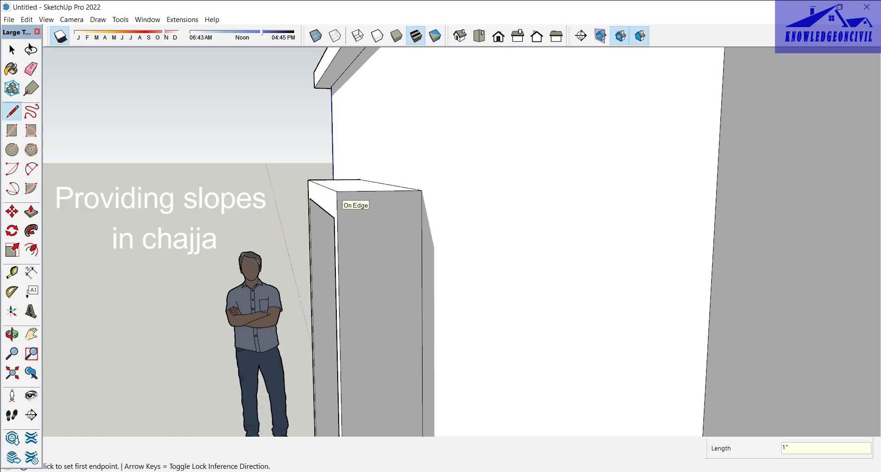
pyautogui.scroll(2, 338, 198)
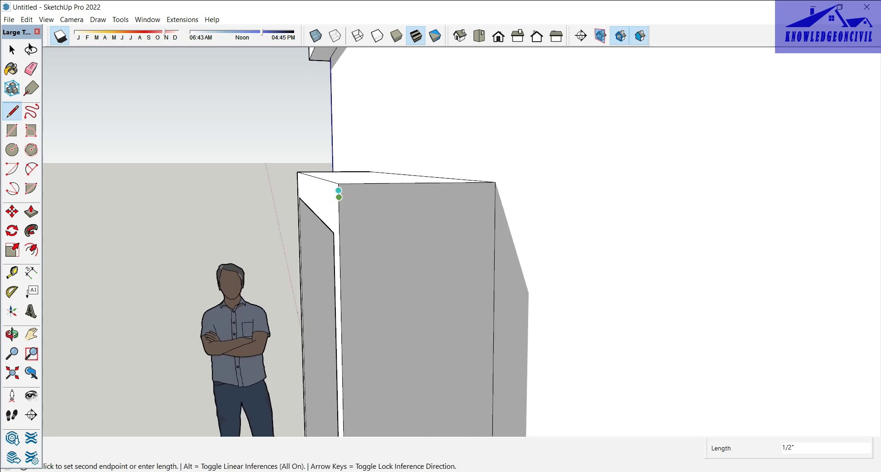
pyautogui.click(339, 197)
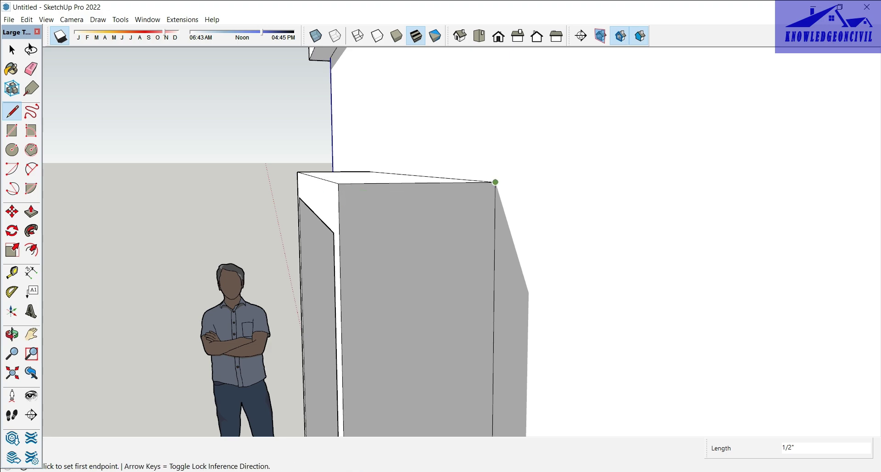
pyautogui.click(495, 181)
pyautogui.press('p')
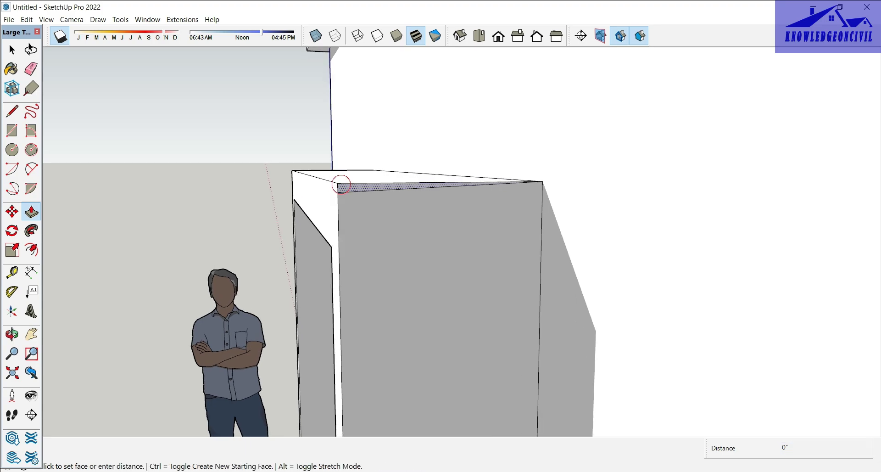
pyautogui.click(340, 184)
pyautogui.click(292, 176)
# Draw a diagonal line across the box top from the column's top edge
pyautogui.moveTo(291, 179); pyautogui.dragTo(161, 184, button='middle')
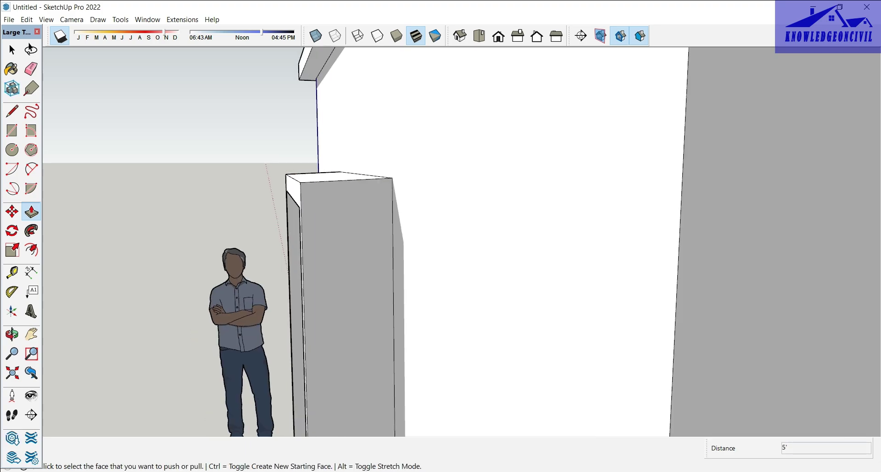
pyautogui.scroll(-2, 254, 259)
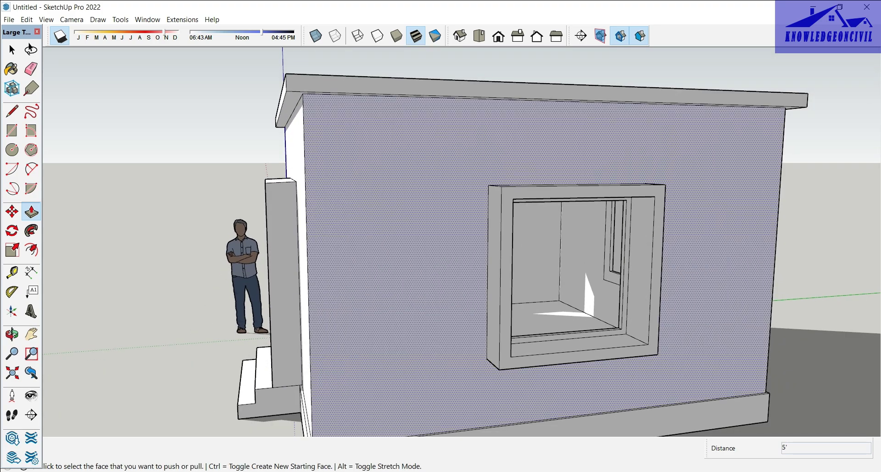
pyautogui.moveTo(255, 259); pyautogui.dragTo(413, 257, button='middle')
pyautogui.press('p')
pyautogui.scroll(1, 670, 183)
pyautogui.scroll(2, 670, 183)
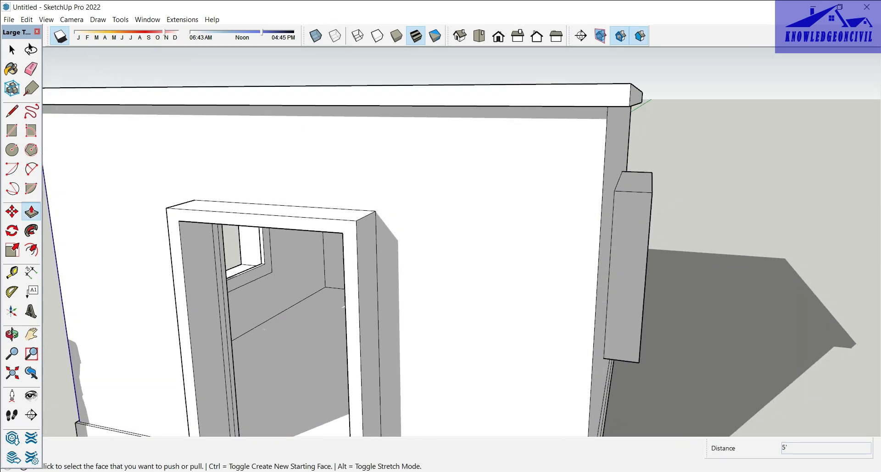
pyautogui.scroll(2, 670, 184)
pyautogui.press('l')
pyautogui.scroll(1, 669, 184)
pyautogui.scroll(1, 645, 197)
pyautogui.moveTo(645, 197); pyautogui.dragTo(642, 197, button='middle')
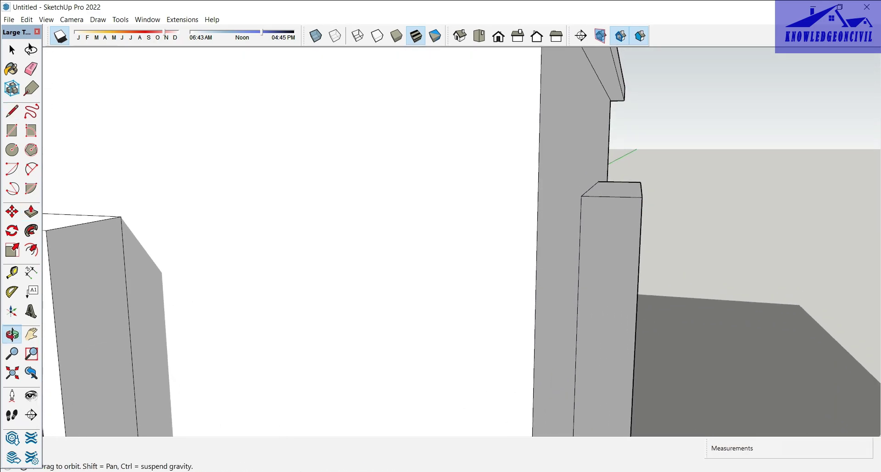
pyautogui.click(642, 198)
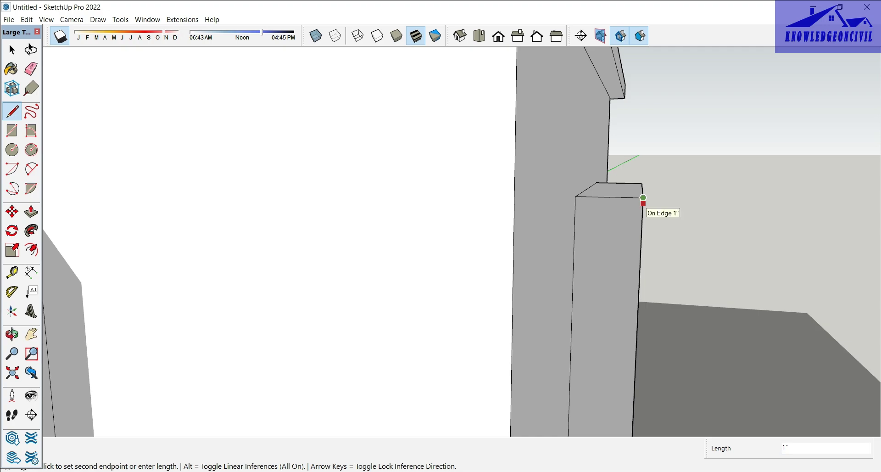
pyautogui.moveTo(643, 201); pyautogui.dragTo(644, 198, button='middle')
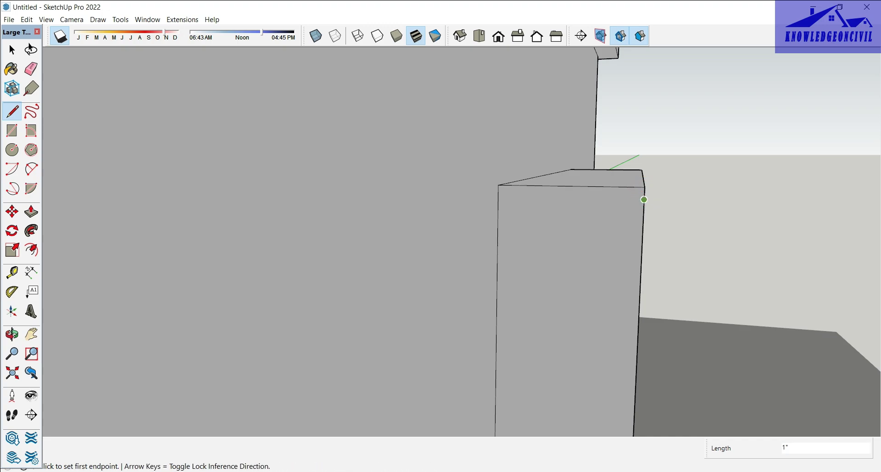
pyautogui.moveTo(644, 199); pyautogui.dragTo(644, 200, button='middle')
pyautogui.click(644, 193)
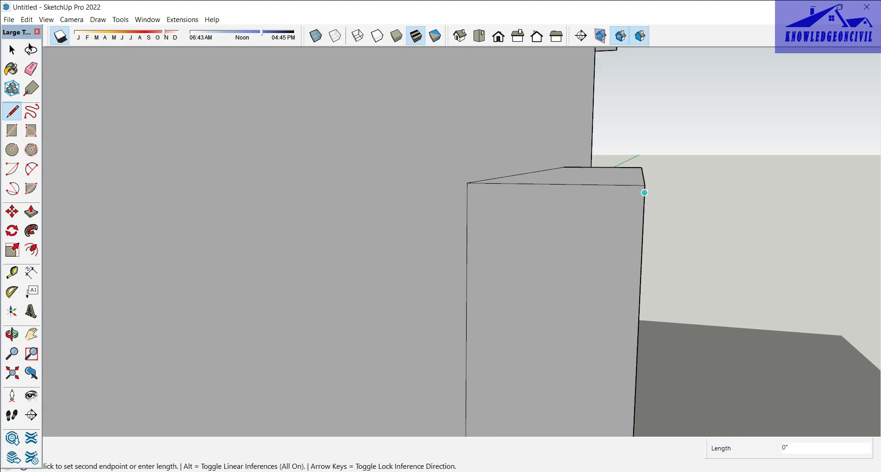
pyautogui.click(467, 182)
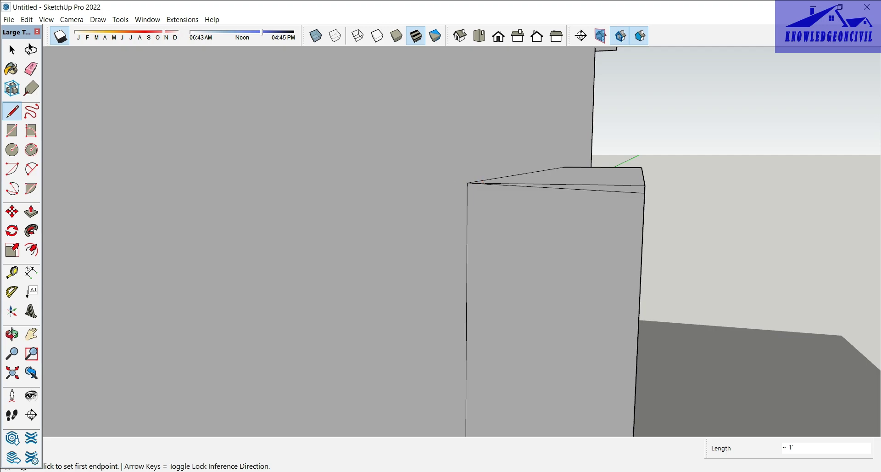
# Push away the 1-inch wedge above the diagonal so the top slopes outward
pyautogui.press('p')
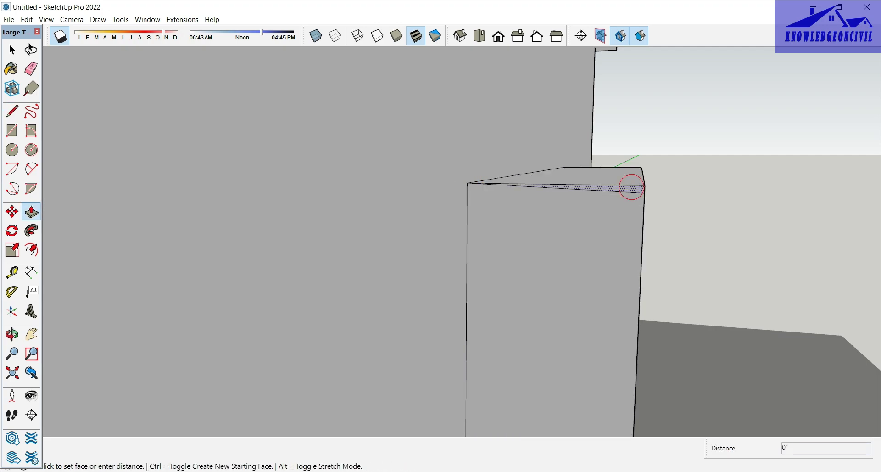
pyautogui.click(636, 168)
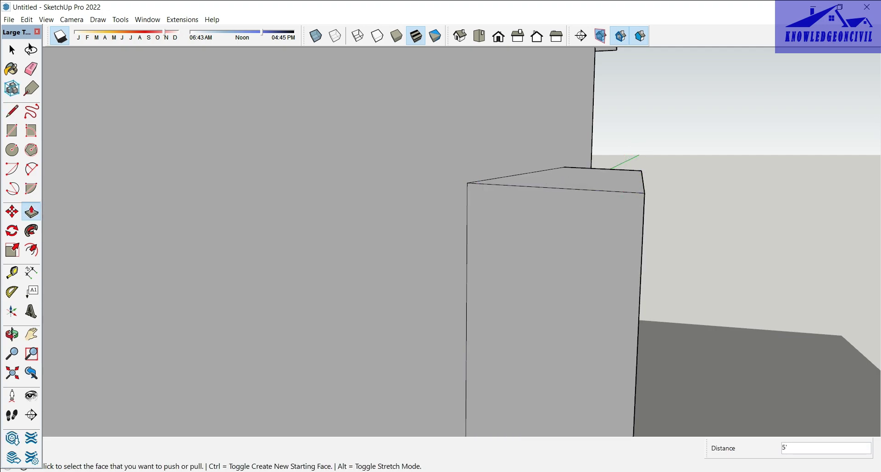
pyautogui.scroll(-3, 638, 158)
pyautogui.scroll(-3, 638, 158)
pyautogui.scroll(-3, 637, 158)
# Draw a diagonal line on the side box's top, starting at its top corner
pyautogui.scroll(-2, 638, 159)
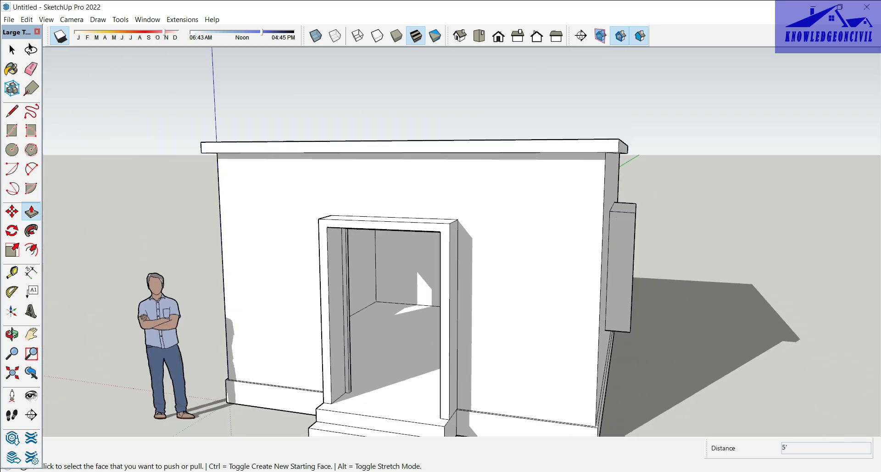
pyautogui.moveTo(637, 159); pyautogui.dragTo(418, 158, button='middle')
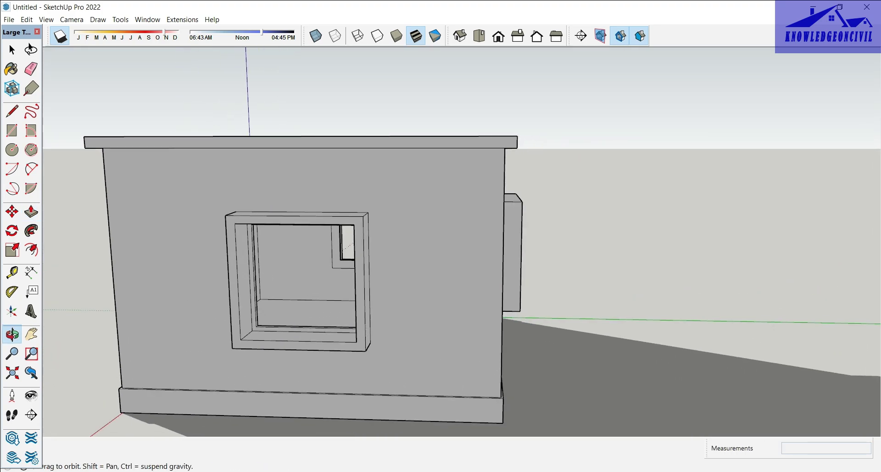
pyautogui.scroll(2, 586, 216)
pyautogui.scroll(2, 586, 216)
pyautogui.scroll(2, 586, 216)
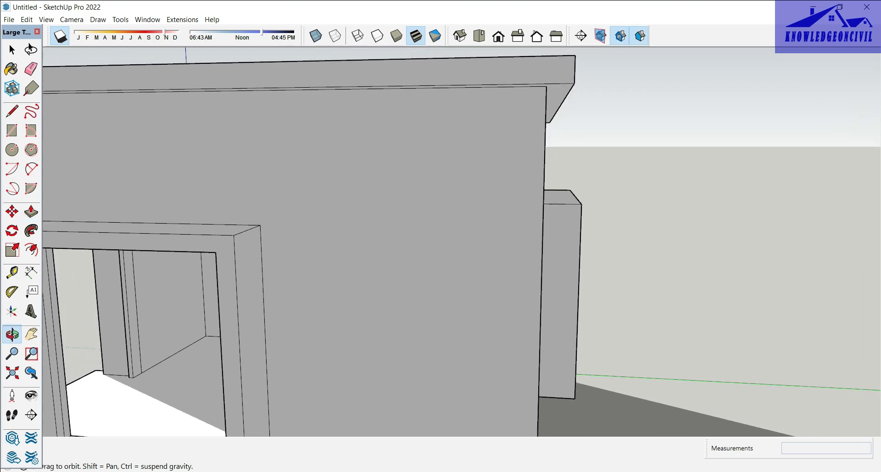
pyautogui.moveTo(586, 216); pyautogui.dragTo(542, 218, button='middle')
pyautogui.press('p')
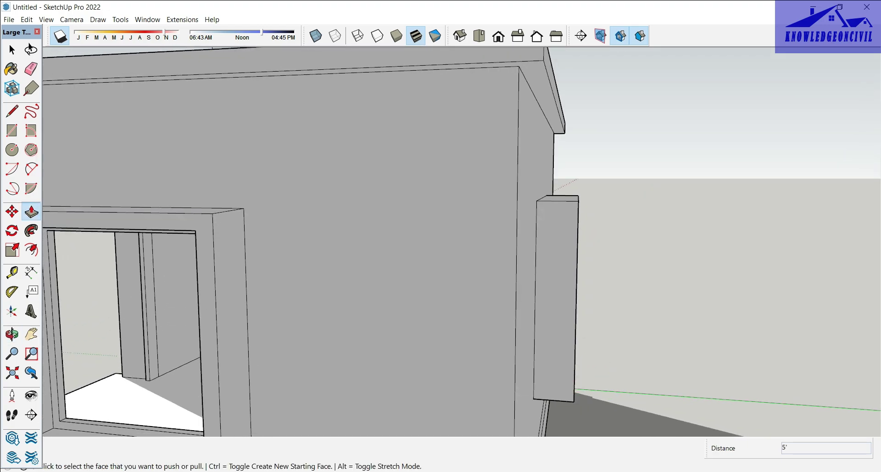
pyautogui.click(11, 112)
pyautogui.scroll(3, 565, 202)
pyautogui.scroll(2, 558, 206)
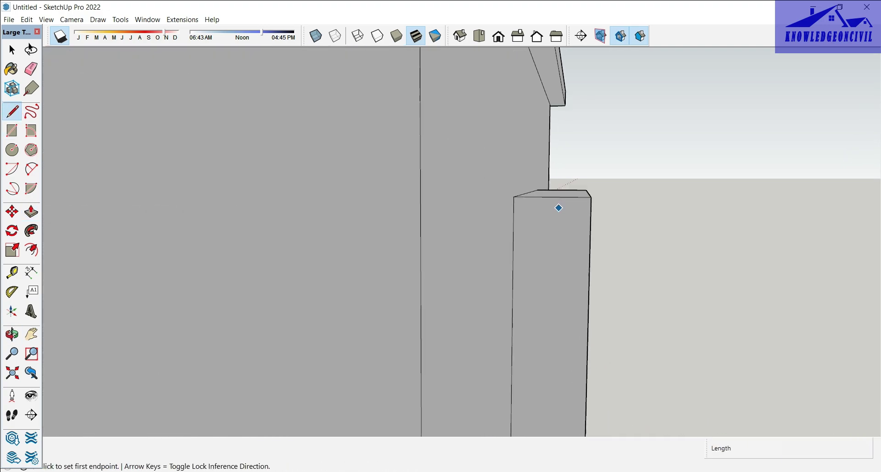
pyautogui.scroll(1, 505, 193)
pyautogui.scroll(1, 594, 205)
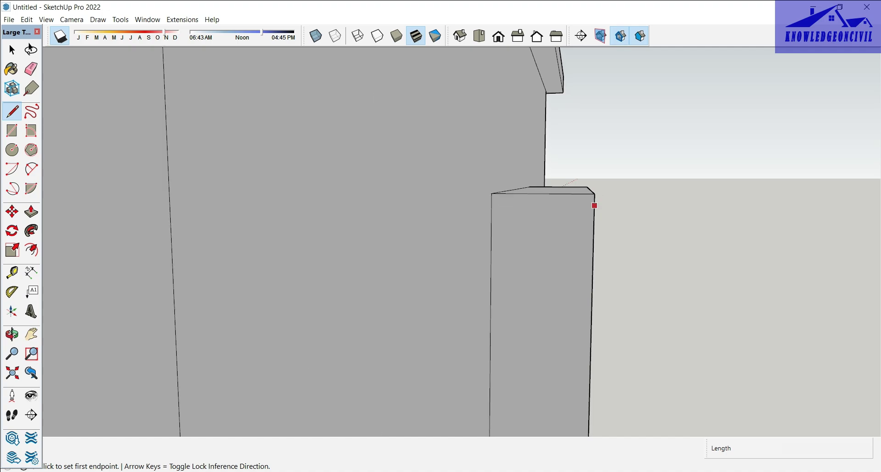
pyautogui.click(595, 193)
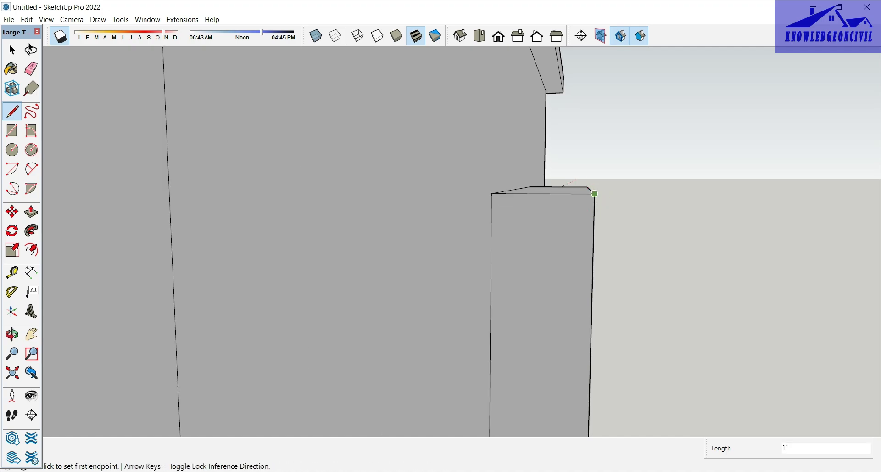
pyautogui.scroll(1, 594, 193)
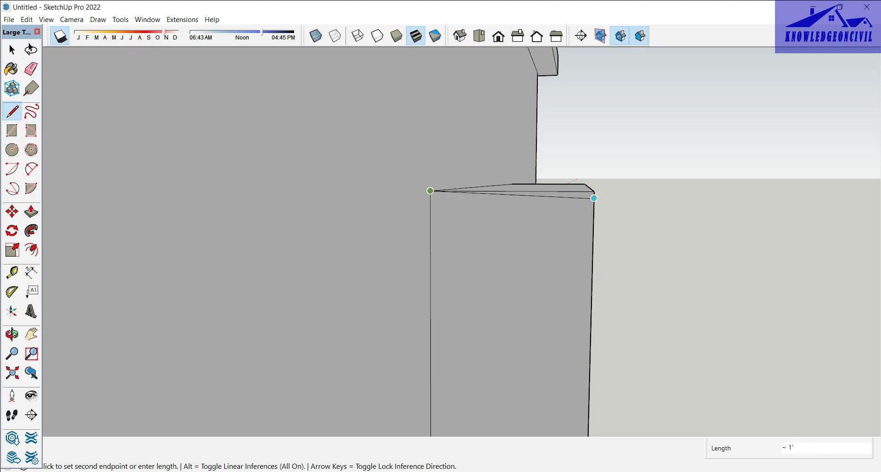
# Push the wedge away along the full length of the box top
pyautogui.press('p')
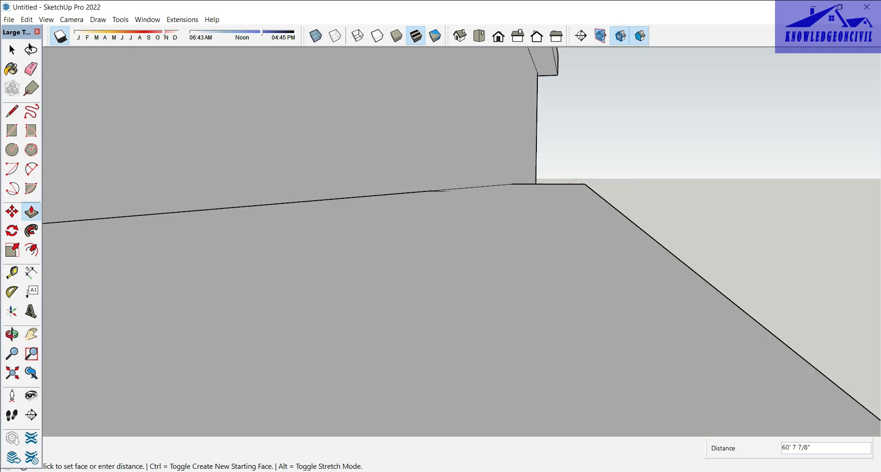
pyautogui.moveTo(580, 186); pyautogui.dragTo(753, 171, button='middle')
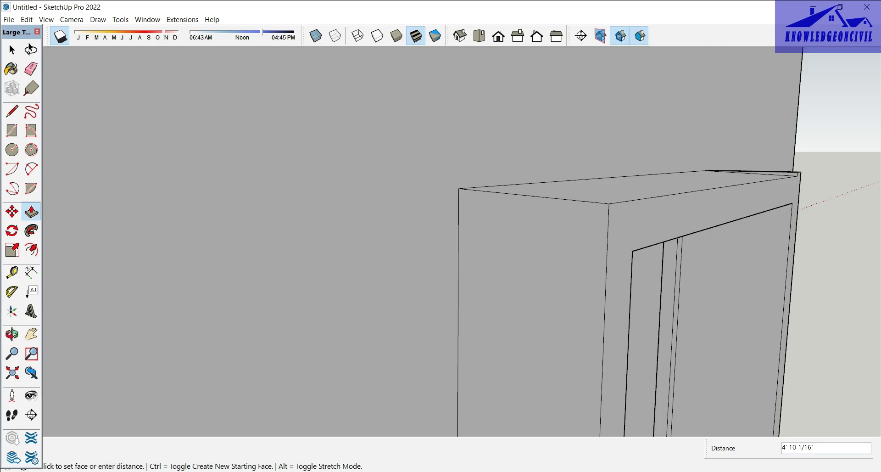
pyautogui.click(798, 174)
pyautogui.scroll(-5, 551, 207)
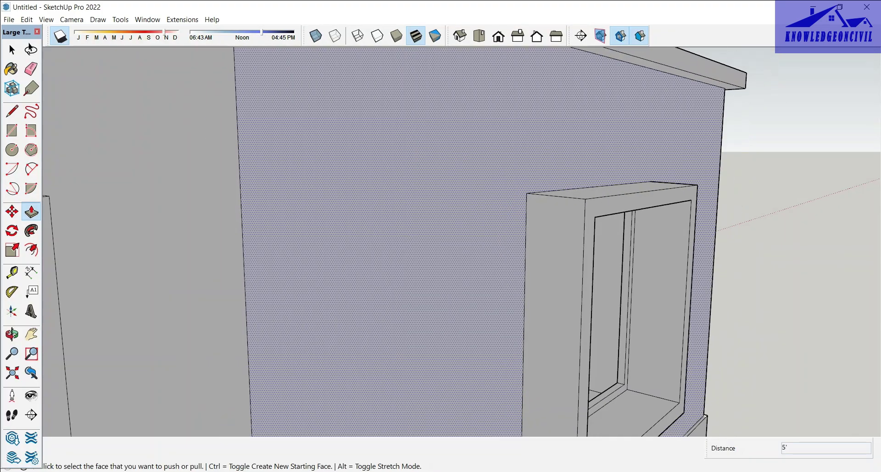
pyautogui.scroll(-5, 459, 239)
# Draw a diagonal line across the window surround's top beside the figure
pyautogui.moveTo(734, 226); pyautogui.dragTo(596, 220, button='middle')
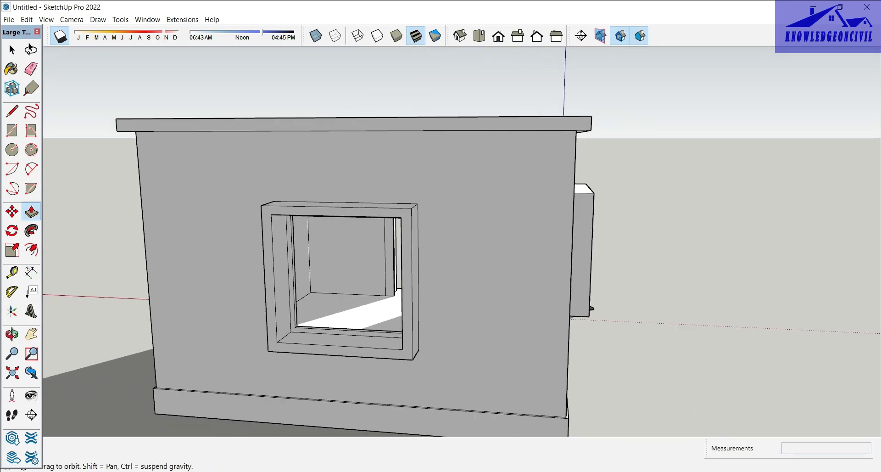
pyautogui.scroll(3, 615, 192)
pyautogui.scroll(2, 615, 193)
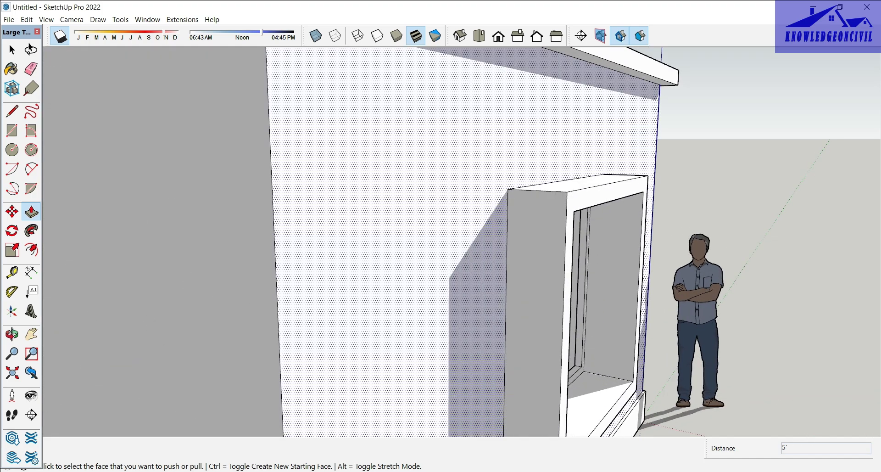
pyautogui.click(12, 111)
pyautogui.scroll(3, 535, 195)
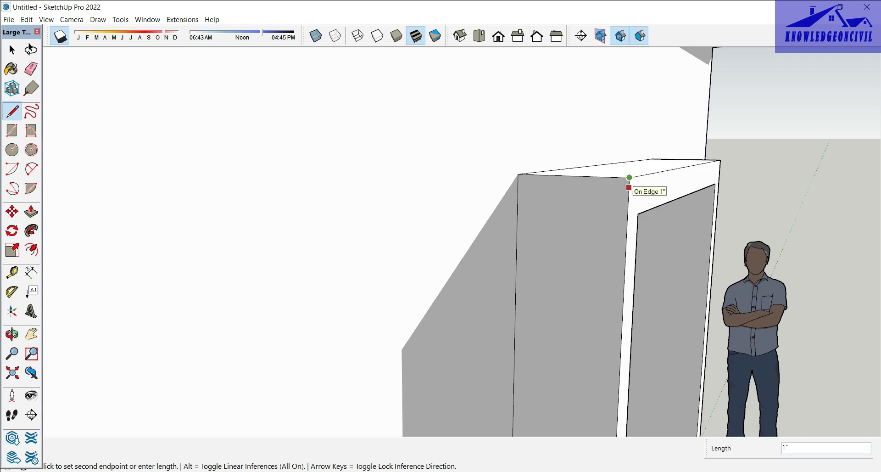
pyautogui.scroll(2, 629, 188)
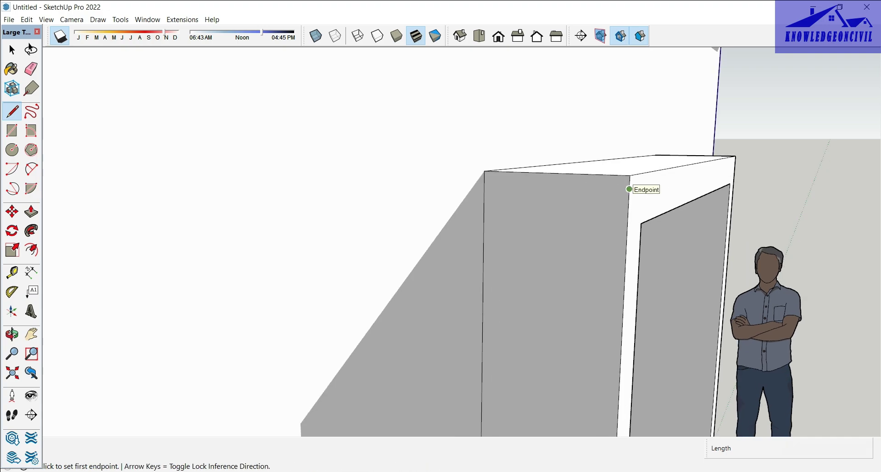
pyautogui.click(630, 175)
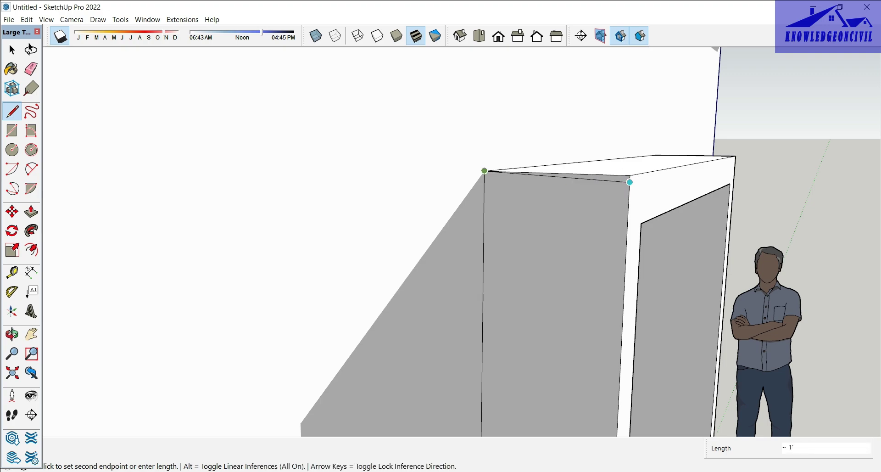
pyautogui.click(484, 171)
# Push away the wedge above the diagonal to slope the surround top
pyautogui.press('p')
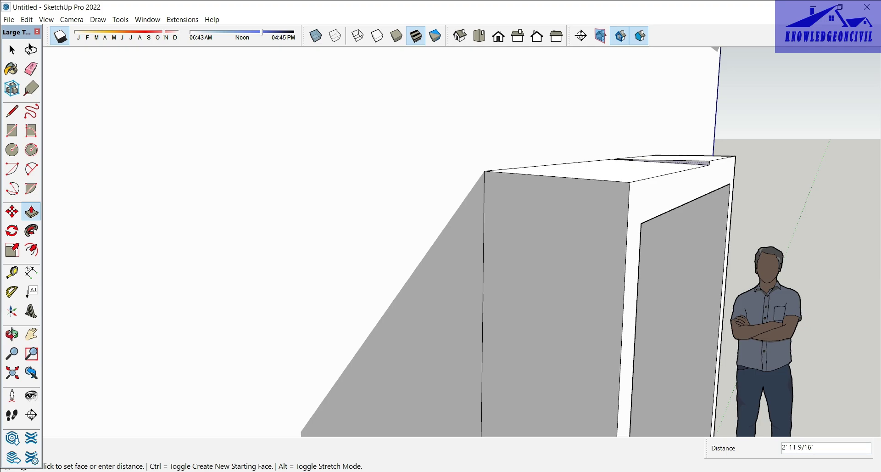
pyautogui.click(734, 171)
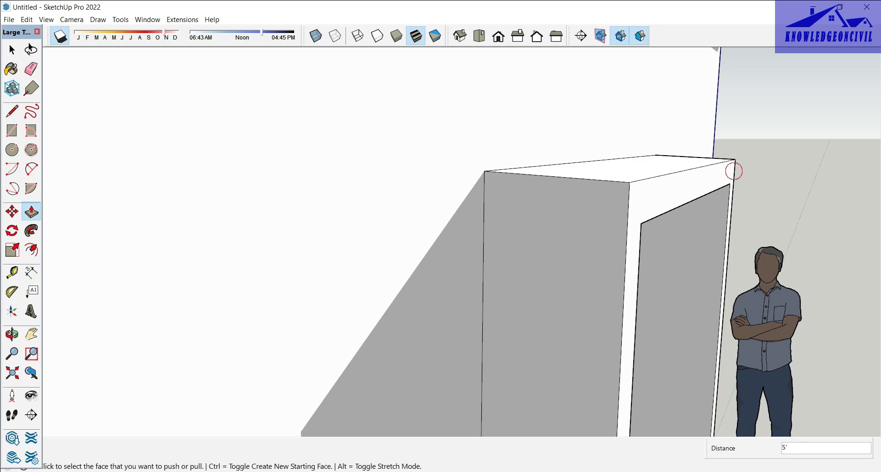
pyautogui.scroll(-5, 676, 216)
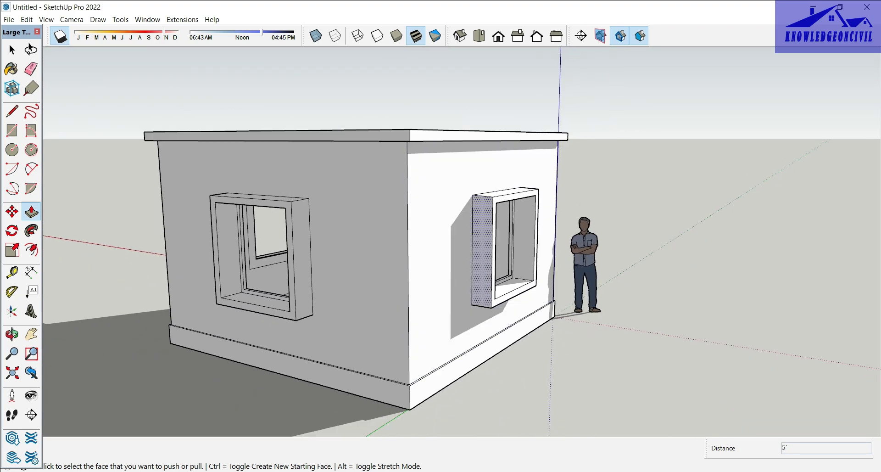
# Orbit and zoom around the building to inspect the door side and window wall
pyautogui.moveTo(676, 216); pyautogui.dragTo(514, 221, button='middle')
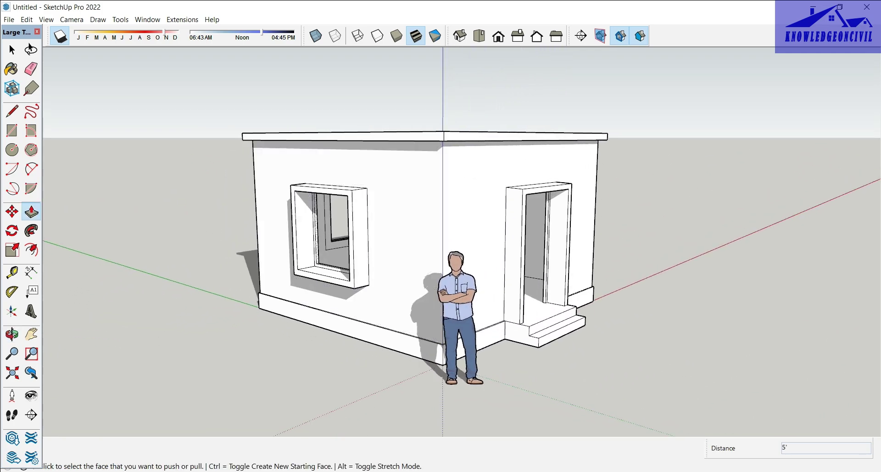
pyautogui.moveTo(670, 219)
pyautogui.mouseDown(button='middle')
pyautogui.moveTo(726, 189)
pyautogui.moveTo(702, 156)
pyautogui.mouseUp(button='middle')
pyautogui.scroll(2, 670, 110)
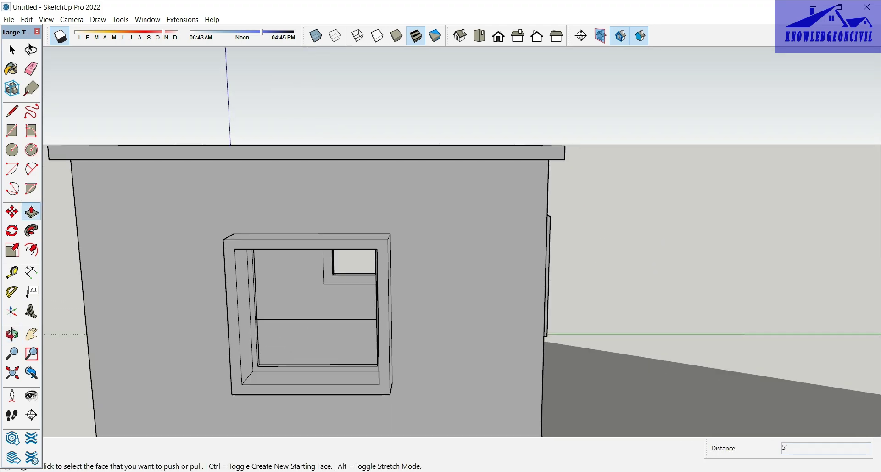
pyautogui.scroll(2, 670, 110)
pyautogui.scroll(-3, 441, 229)
pyautogui.moveTo(440, 229); pyautogui.dragTo(459, 257, button='middle')
pyautogui.scroll(-4, 440, 230)
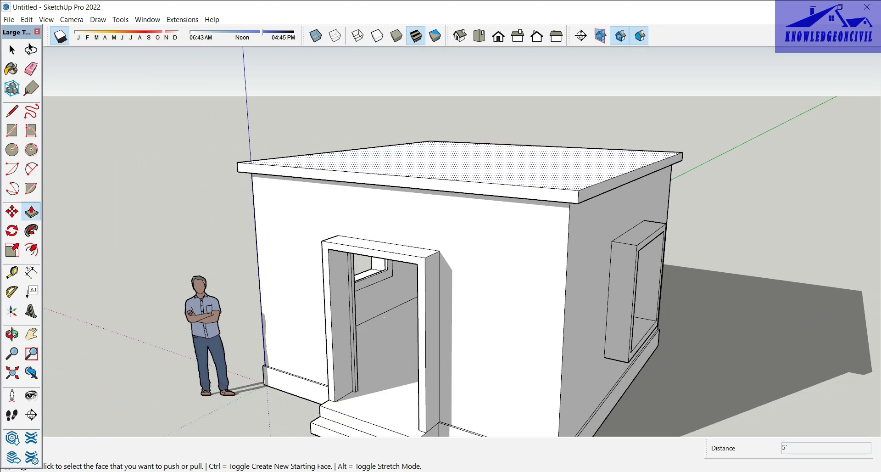
pyautogui.moveTo(440, 229); pyautogui.dragTo(349, 230, button='middle')
pyautogui.scroll(1, 440, 229)
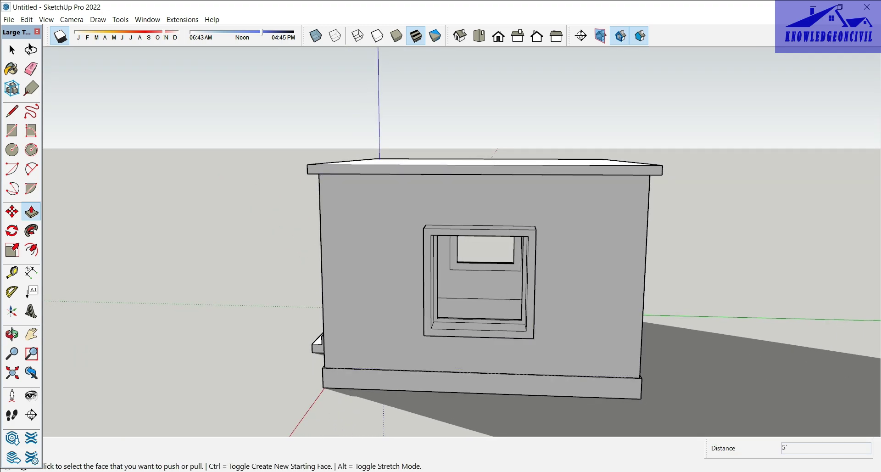
pyautogui.scroll(2, 441, 229)
pyautogui.scroll(1, 684, 156)
pyautogui.scroll(2, 683, 156)
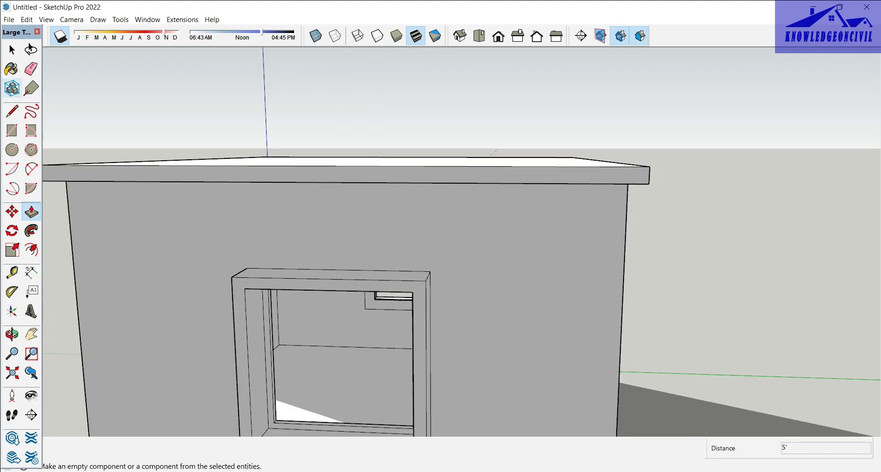
# Draw a short Line edge up to the roof slab's right top corner
pyautogui.click(12, 110)
pyautogui.scroll(3, 662, 179)
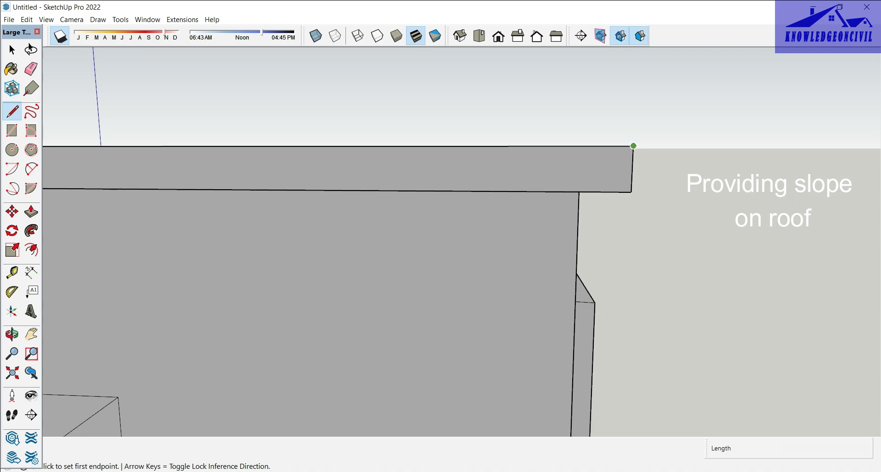
pyautogui.click(633, 146)
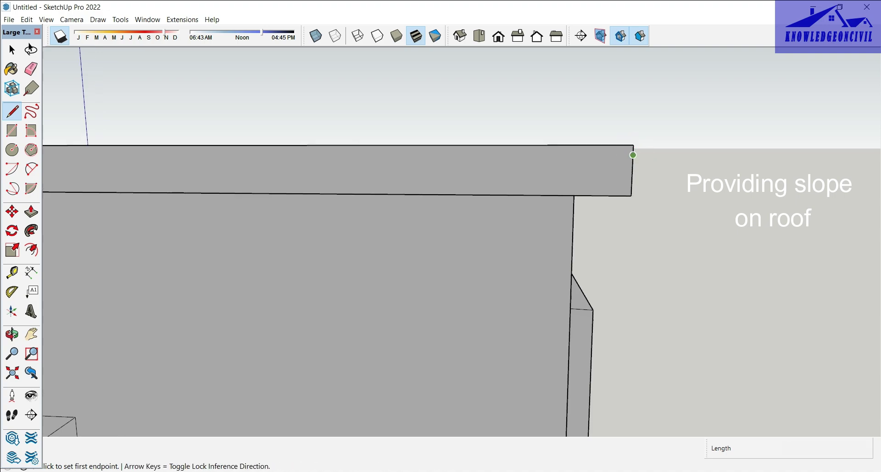
pyautogui.scroll(2, 633, 156)
pyautogui.click(633, 155)
pyautogui.click(633, 142)
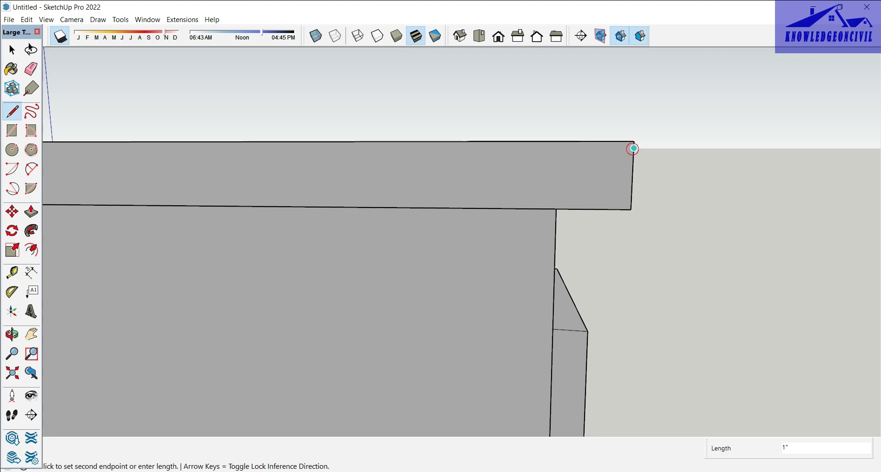
# Finish the roof edge line at the left corner, closing the slab's white top face
pyautogui.scroll(1, 633, 148)
pyautogui.scroll(1, 634, 148)
pyautogui.scroll(2, 635, 147)
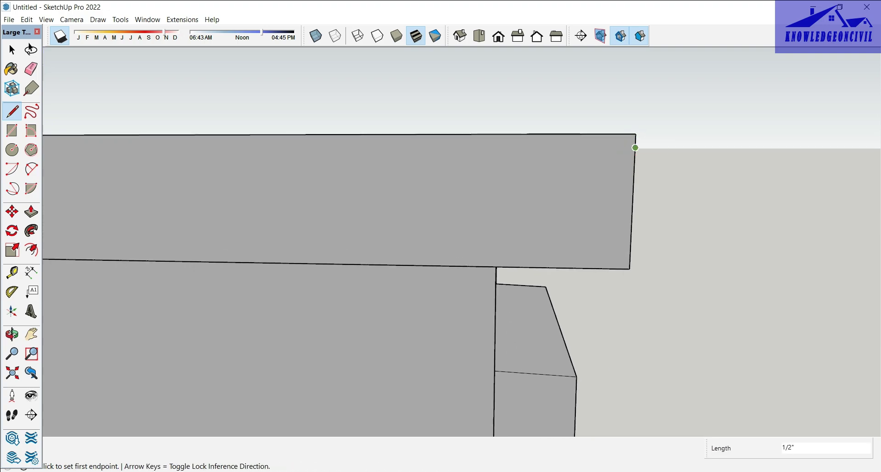
pyautogui.scroll(-2, 635, 140)
pyautogui.scroll(-2, 617, 138)
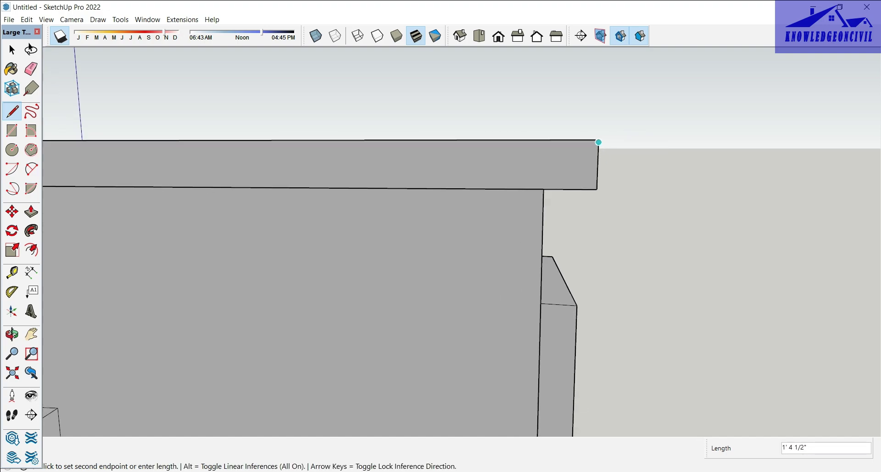
pyautogui.scroll(-2, 595, 141)
pyautogui.scroll(-2, 586, 143)
pyautogui.scroll(-2, 583, 142)
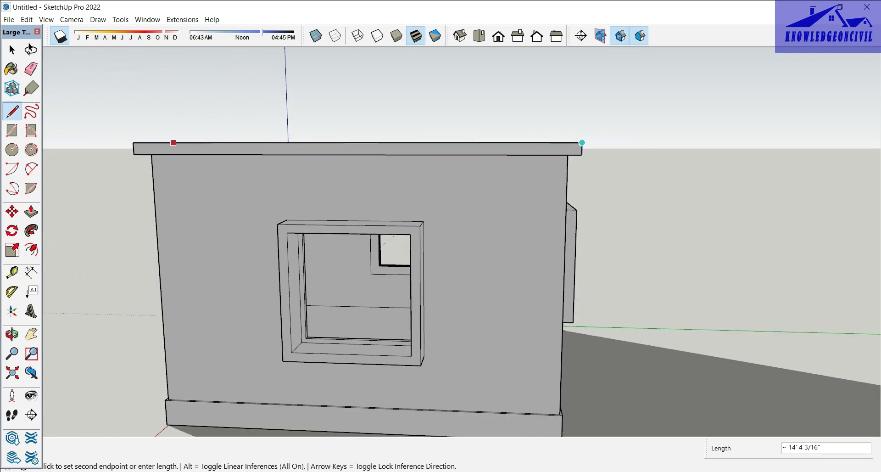
pyautogui.scroll(2, 137, 141)
pyautogui.scroll(2, 137, 141)
pyautogui.scroll(1, 137, 140)
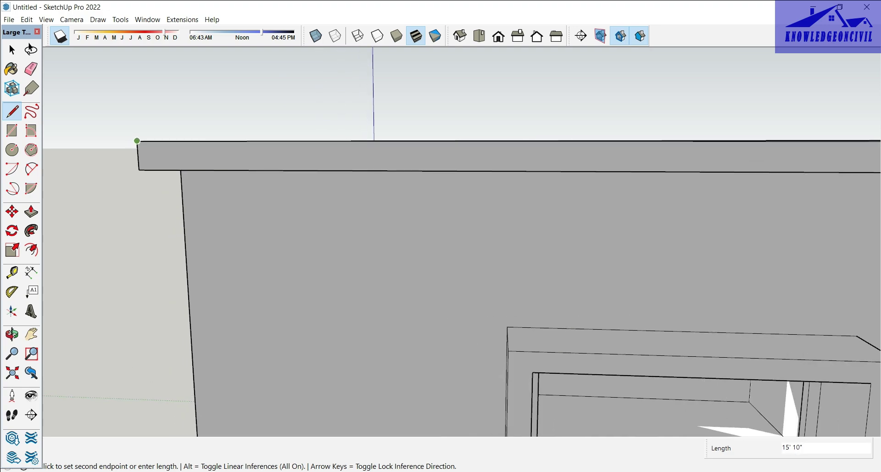
pyautogui.click(137, 141)
pyautogui.scroll(-2, 133, 141)
pyautogui.scroll(-1, 114, 142)
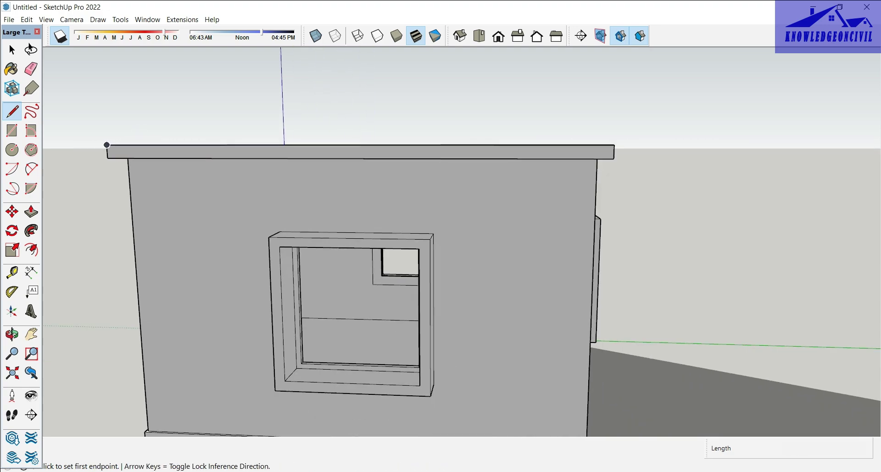
pyautogui.scroll(2, 620, 145)
pyautogui.moveTo(620, 145); pyautogui.dragTo(592, 193, button='middle')
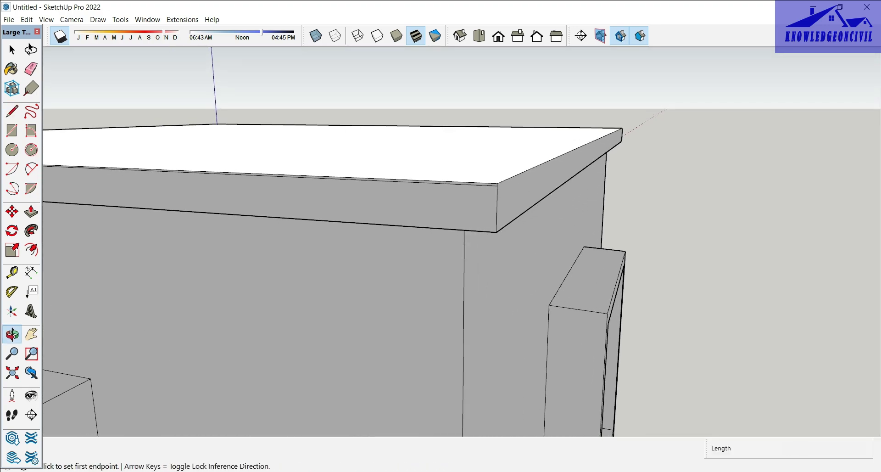
# Push/pull the roof slab face 15' 10" across the house into a solid flat roof
pyautogui.press('p')
pyautogui.scroll(1, 413, 161)
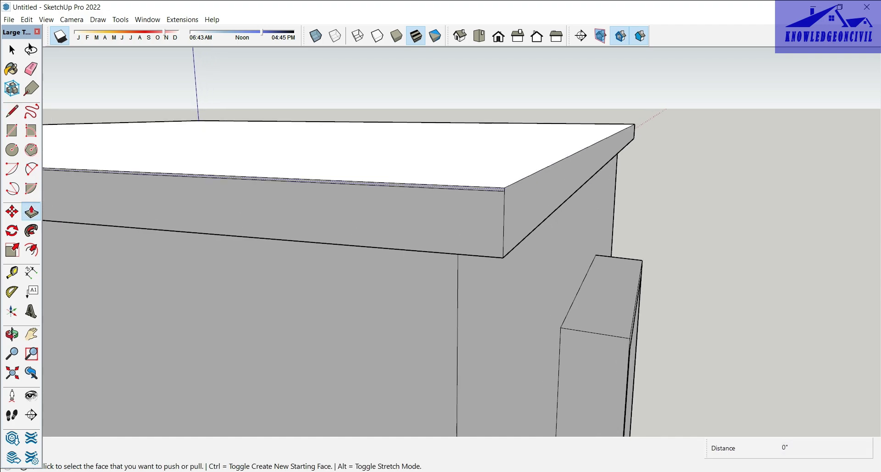
pyautogui.click(494, 188)
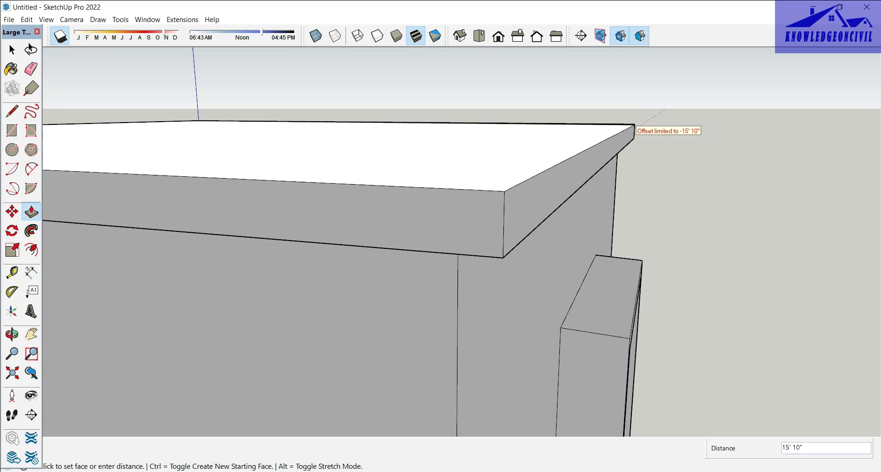
pyautogui.click(636, 124)
pyautogui.scroll(-1, 512, 201)
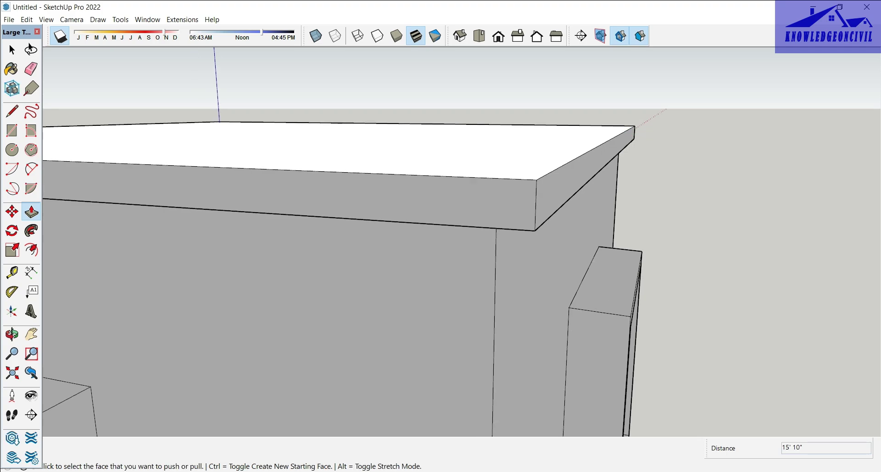
pyautogui.scroll(-1, 513, 201)
pyautogui.scroll(-1, 513, 201)
pyautogui.scroll(-3, 513, 201)
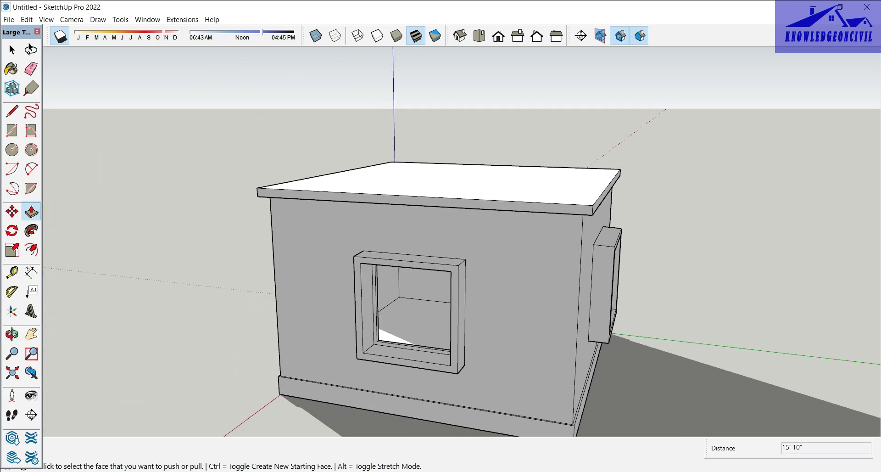
pyautogui.moveTo(207, 289)
pyautogui.mouseDown(button='middle')
pyautogui.moveTo(413, 298)
pyautogui.moveTo(357, 295)
pyautogui.moveTo(372, 297)
pyautogui.mouseUp(button='middle')
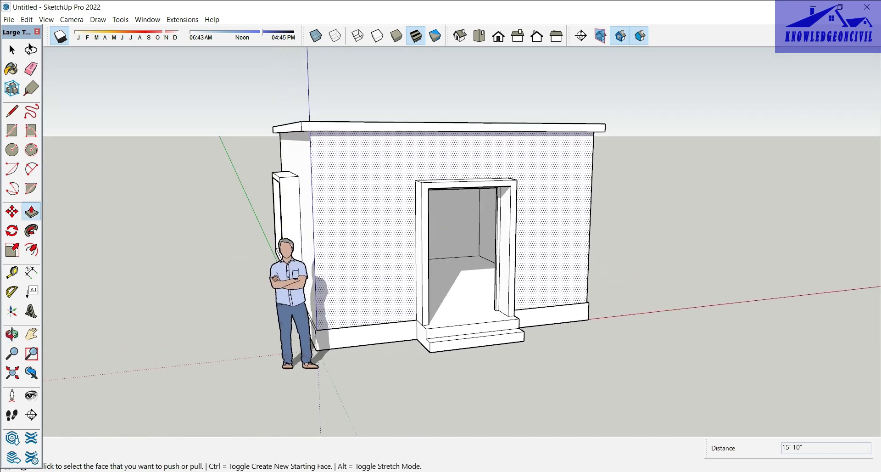
# Orbit around the house to inspect the left wall, window wall and door wall
pyautogui.click(832, 463)
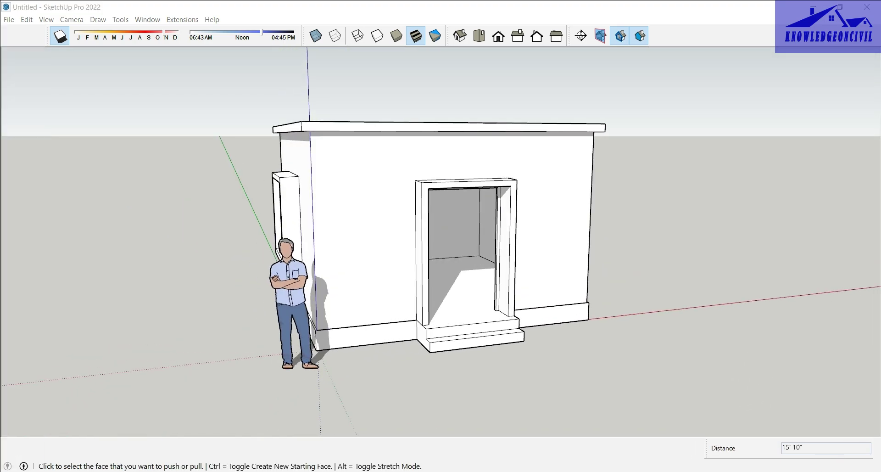
pyautogui.middleClick(689, 328)
pyautogui.moveTo(689, 328)
pyautogui.mouseDown(button='middle')
pyautogui.moveTo(702, 328)
pyautogui.moveTo(657, 329)
pyautogui.mouseUp(button='middle')
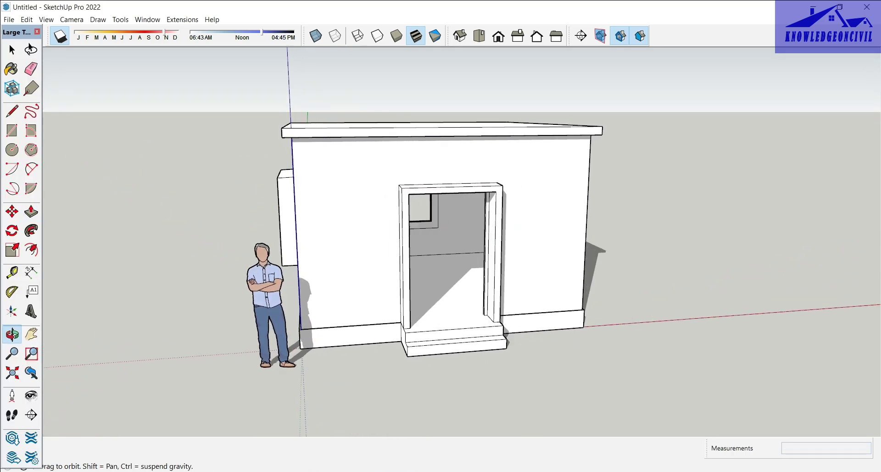
pyautogui.press('p')
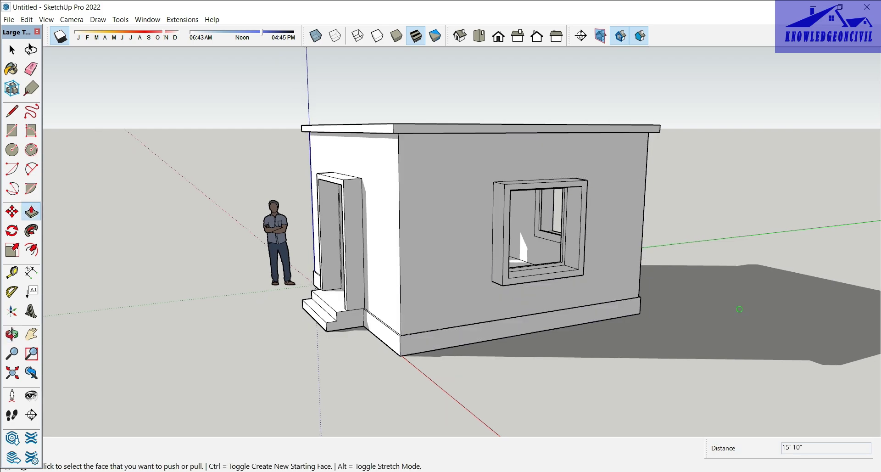
pyautogui.moveTo(739, 309)
pyautogui.mouseDown(button='middle')
pyautogui.moveTo(707, 308)
pyautogui.moveTo(743, 309)
pyautogui.mouseUp(button='middle')
pyautogui.moveTo(550, 247)
pyautogui.mouseDown(button='middle')
pyautogui.moveTo(603, 247)
pyautogui.moveTo(587, 247)
pyautogui.mouseUp(button='middle')
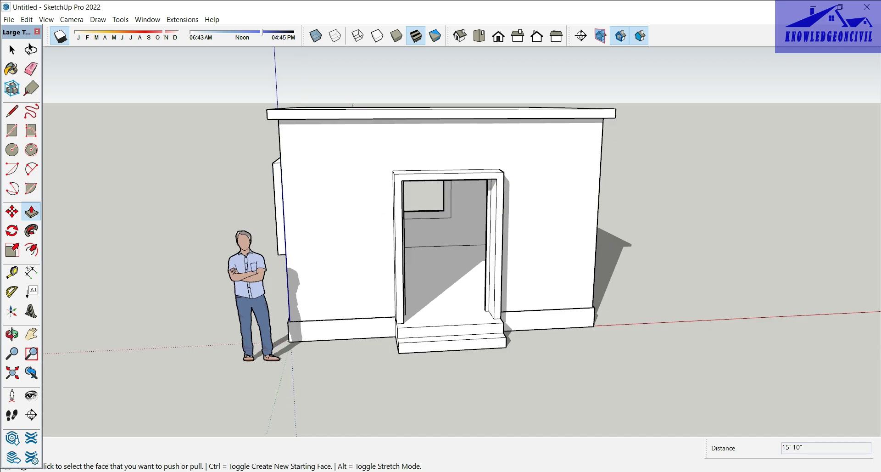
# Bring up the File menu to import an image
pyautogui.scroll(2, 594, 323)
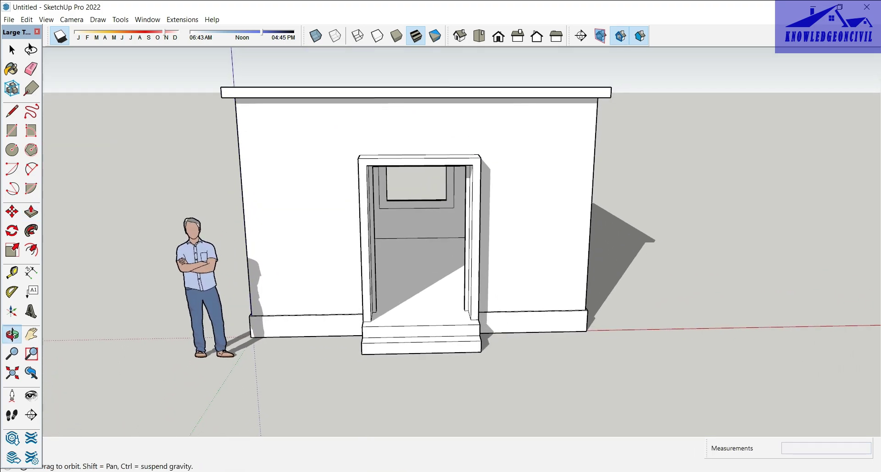
pyautogui.press('p')
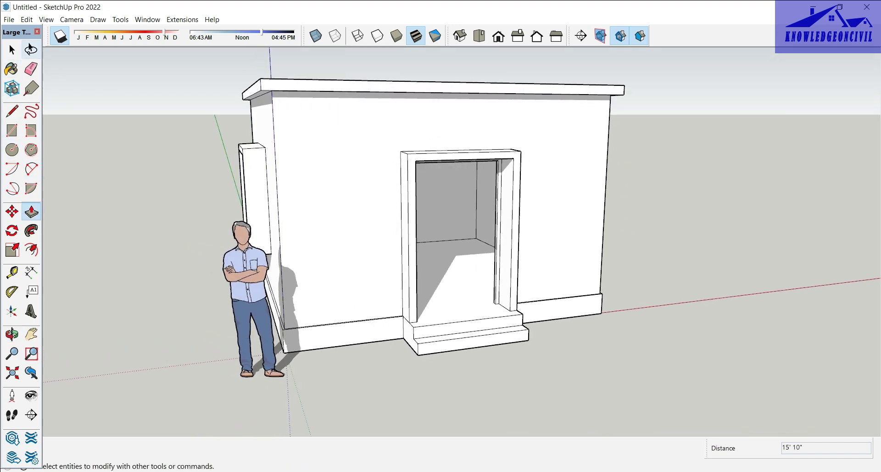
pyautogui.click(9, 19)
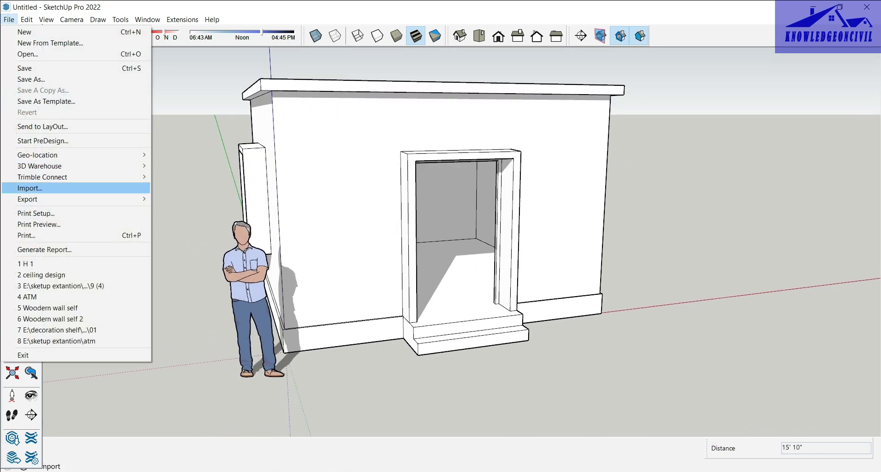
# Import the grey brick 'images' file as a texture
pyautogui.click(30, 188)
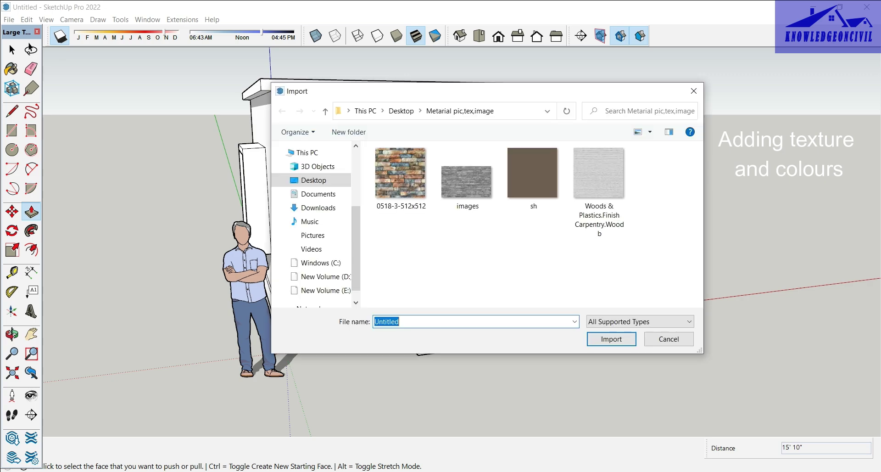
pyautogui.click(467, 179)
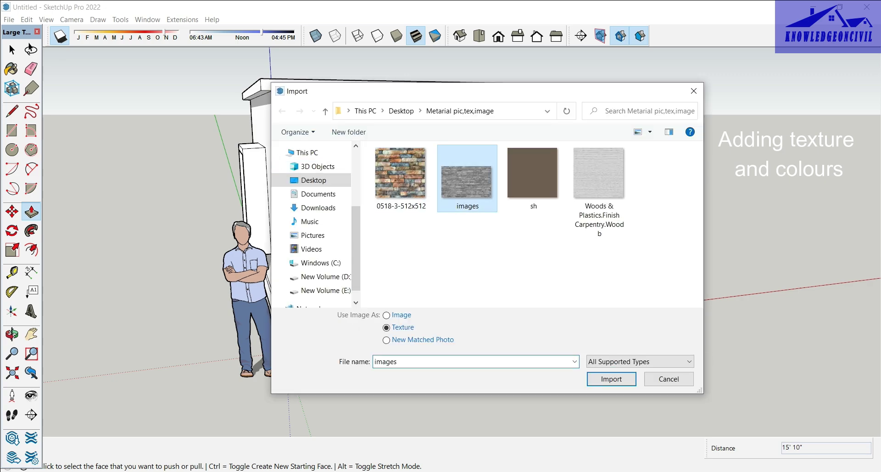
pyautogui.click(611, 379)
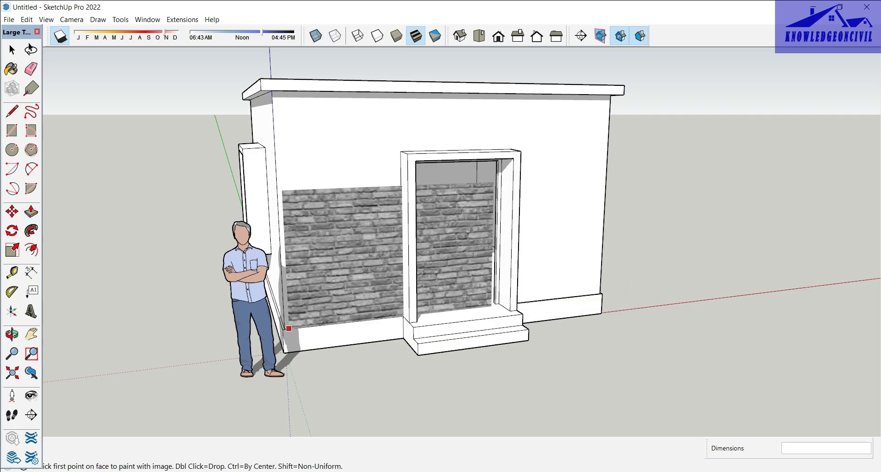
# Stretch the brick texture across the door wall from its bottom corner to the opposite top corner
pyautogui.scroll(3, 295, 327)
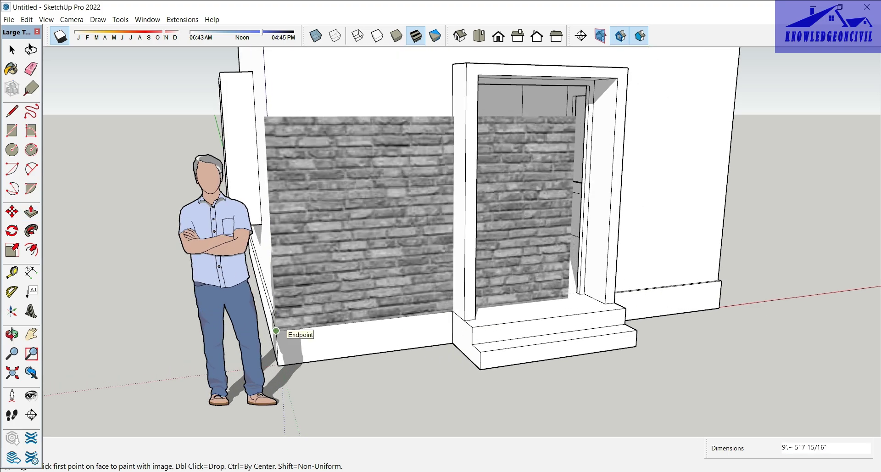
pyautogui.scroll(1, 275, 331)
pyautogui.scroll(1, 274, 332)
pyautogui.scroll(1, 271, 334)
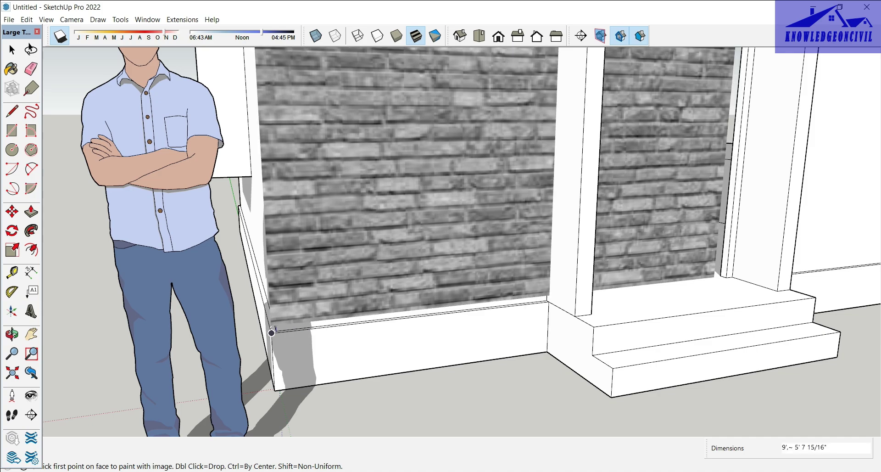
pyautogui.scroll(1, 270, 335)
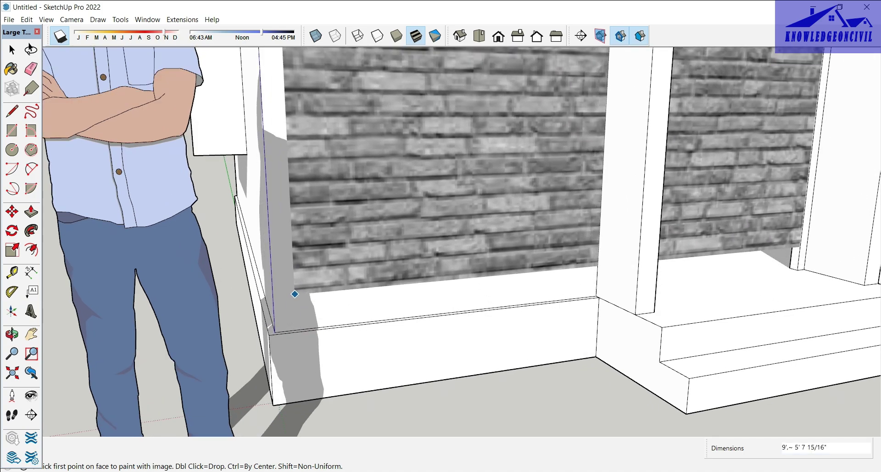
pyautogui.scroll(1, 269, 335)
pyautogui.scroll(1, 269, 331)
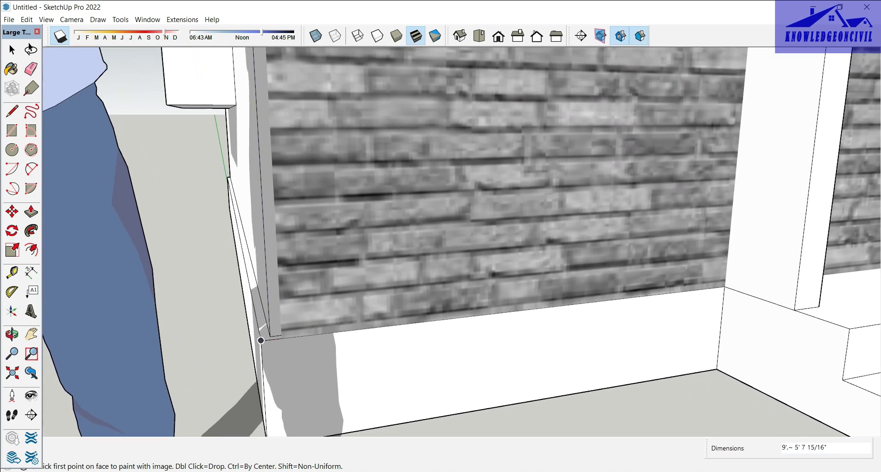
pyautogui.scroll(1, 269, 327)
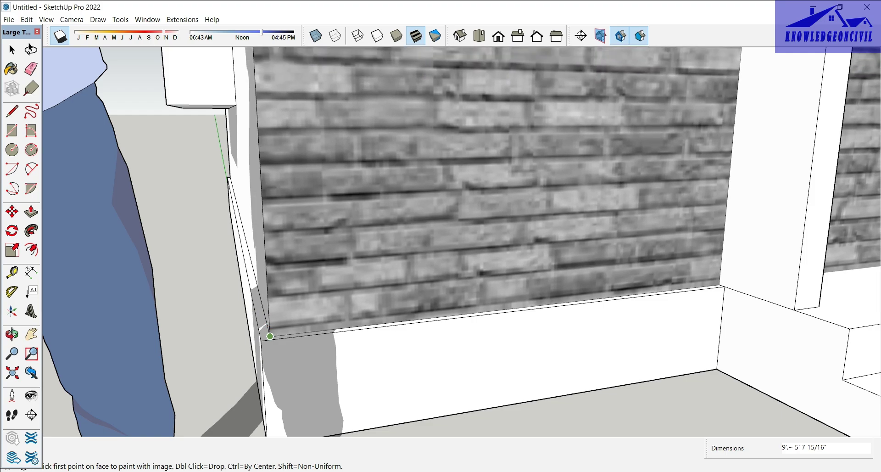
pyautogui.click(271, 335)
pyautogui.scroll(-3, 275, 330)
pyautogui.scroll(-2, 344, 275)
pyautogui.scroll(-1, 340, 270)
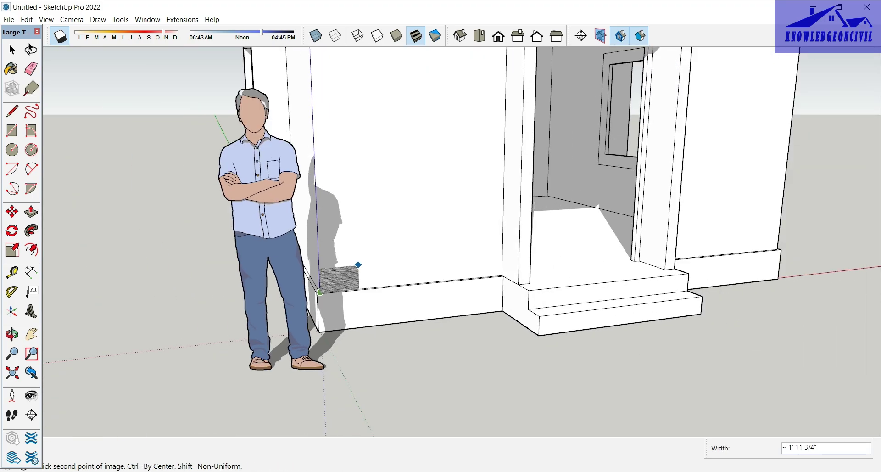
pyautogui.moveTo(591, 200); pyautogui.dragTo(557, 193, button='middle')
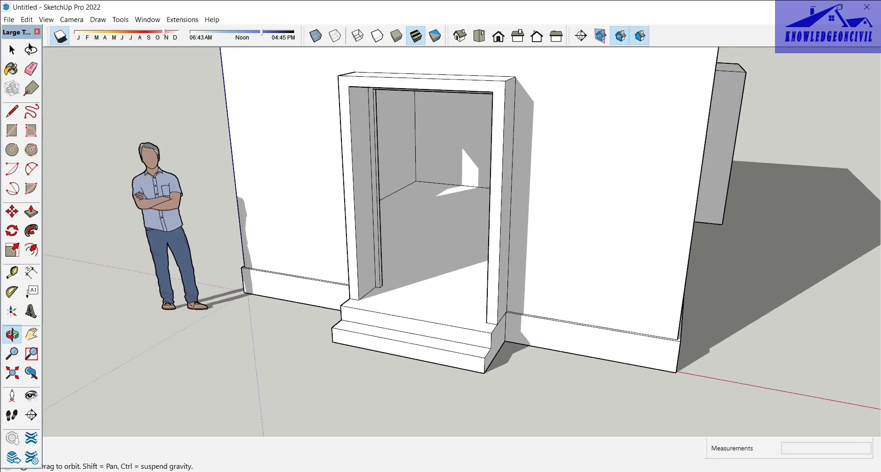
pyautogui.scroll(-1, 620, 129)
pyautogui.scroll(-2, 619, 129)
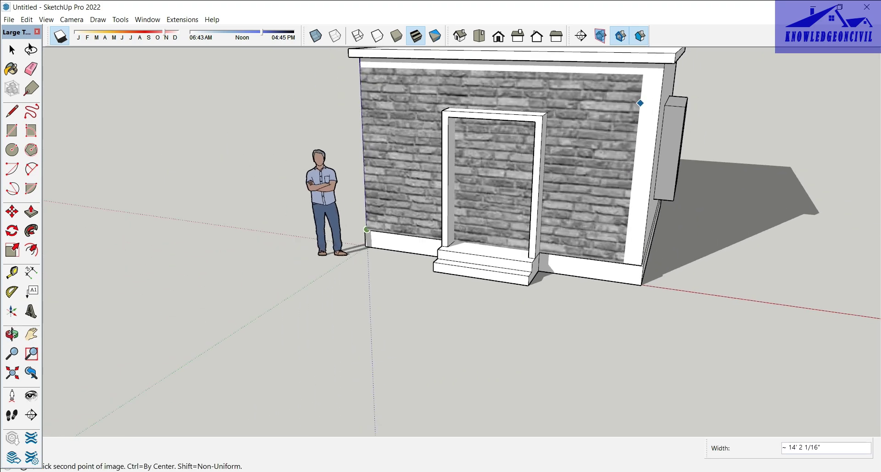
pyautogui.moveTo(639, 99)
pyautogui.mouseDown(button='middle')
pyautogui.moveTo(651, 65)
pyautogui.moveTo(617, 105)
pyautogui.mouseUp(button='middle')
pyautogui.scroll(-2, 651, 65)
pyautogui.click(617, 96)
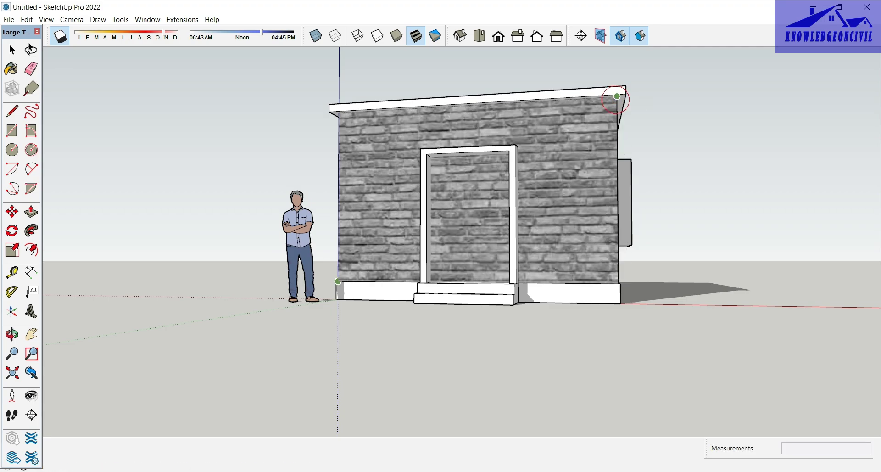
pyautogui.moveTo(562, 192); pyautogui.dragTo(505, 166, button='middle')
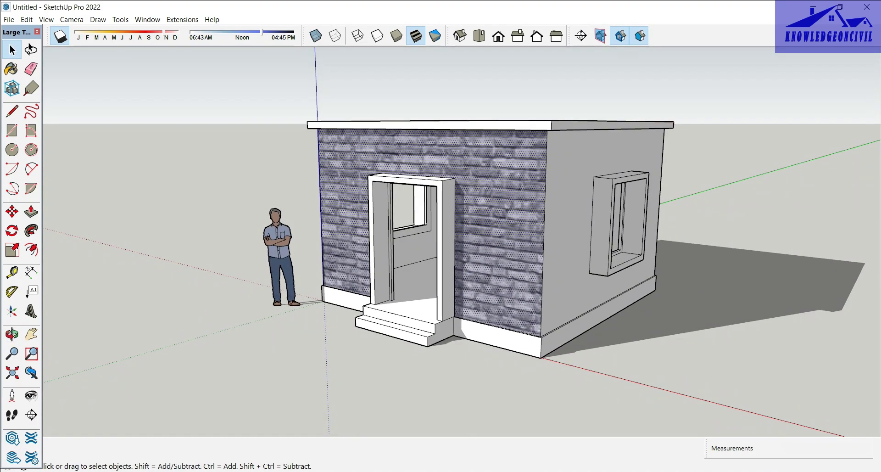
# Sample the front wall's brick, paint the right side wall with it, and open its Edit settings
pyautogui.click(11, 68)
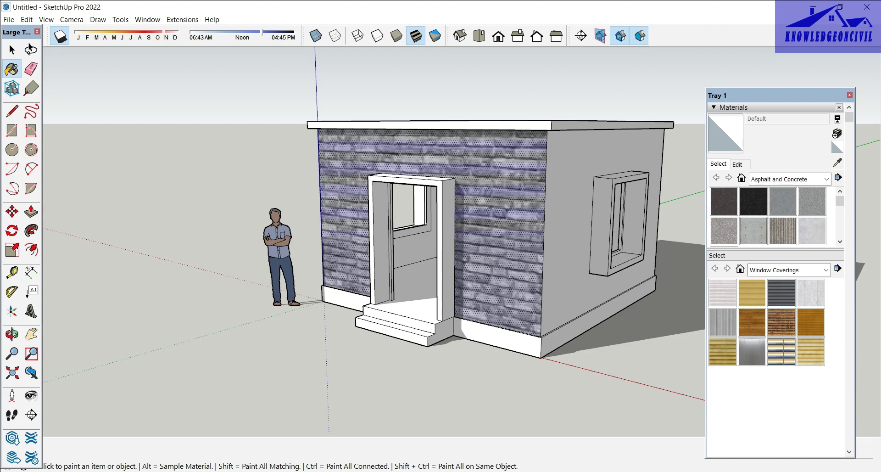
pyautogui.click(837, 163)
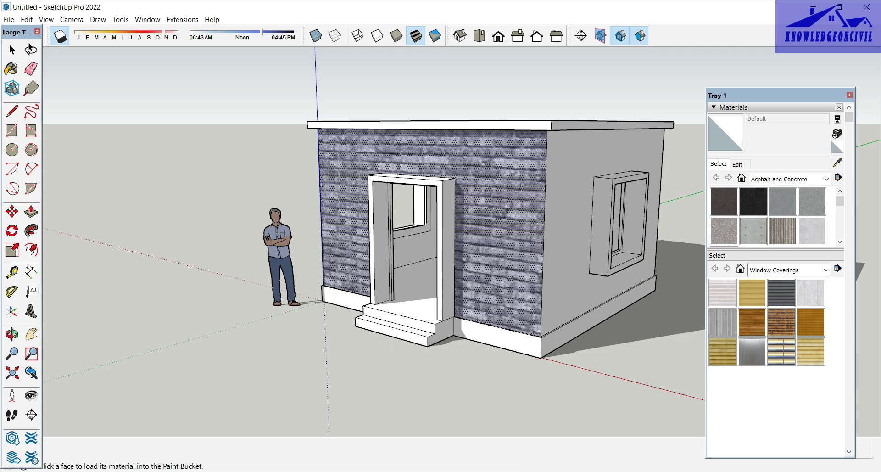
pyautogui.click(512, 207)
pyautogui.click(576, 204)
pyautogui.moveTo(576, 204); pyautogui.dragTo(436, 207, button='middle')
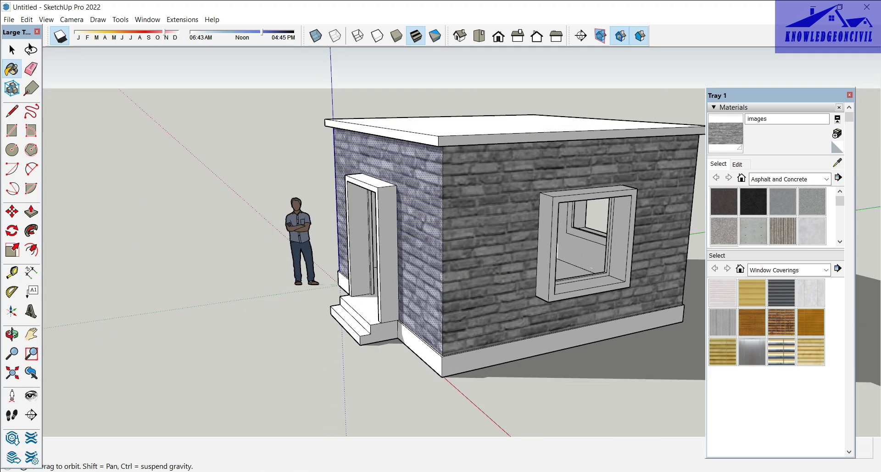
pyautogui.moveTo(564, 237)
pyautogui.mouseDown(button='middle')
pyautogui.moveTo(398, 249)
pyautogui.moveTo(458, 250)
pyautogui.mouseUp(button='middle')
pyautogui.scroll(-2, 505, 237)
pyautogui.click(398, 249)
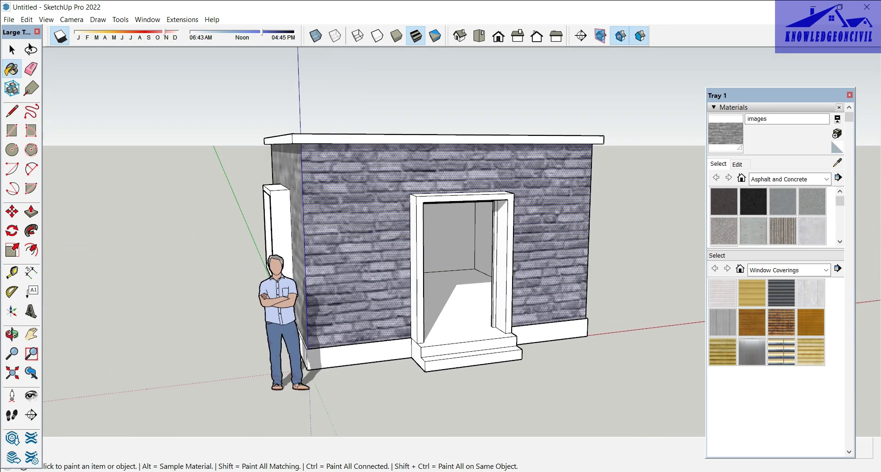
pyautogui.click(736, 164)
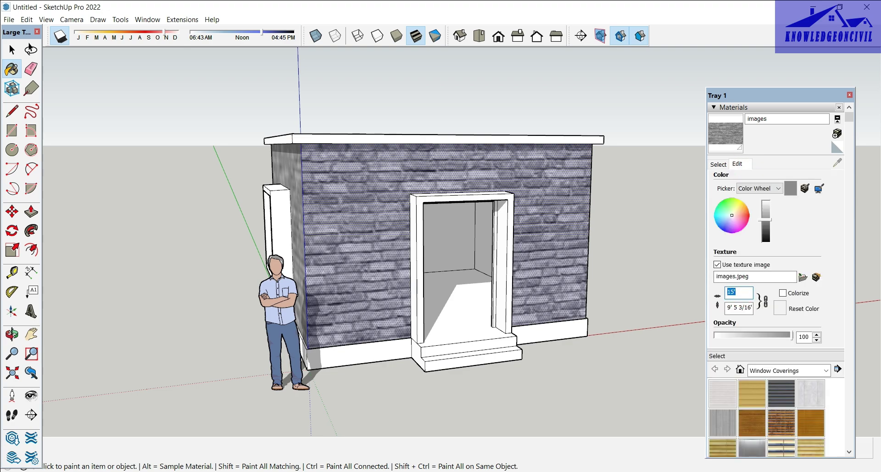
# Set the brick texture width to 8' and close the materials tray
pyautogui.press('Return')
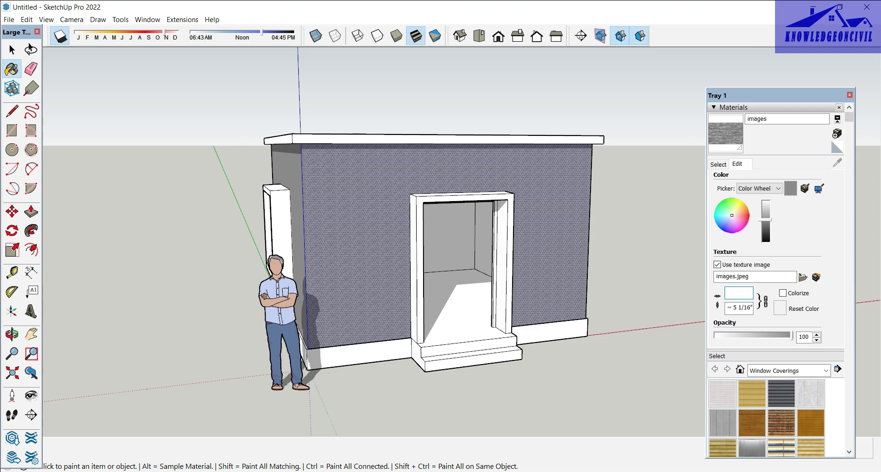
pyautogui.write('8')
pyautogui.press('Return')
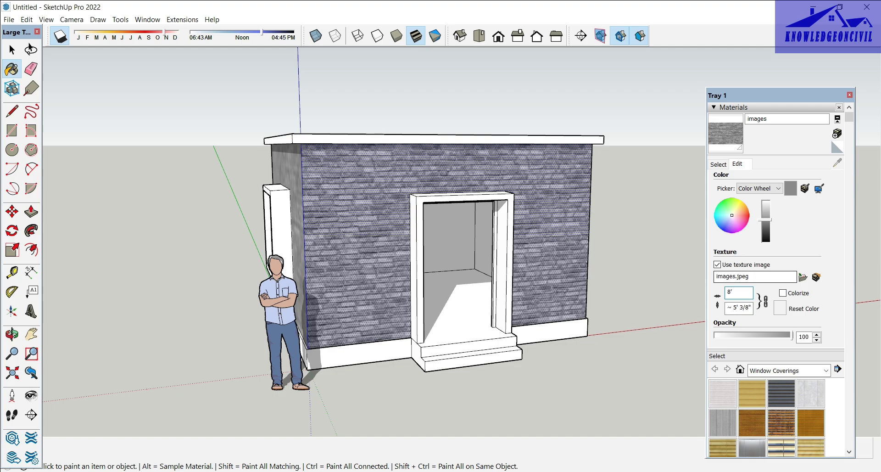
pyautogui.moveTo(459, 252)
pyautogui.mouseDown(button='middle')
pyautogui.moveTo(413, 252)
pyautogui.moveTo(390, 241)
pyautogui.mouseUp(button='middle')
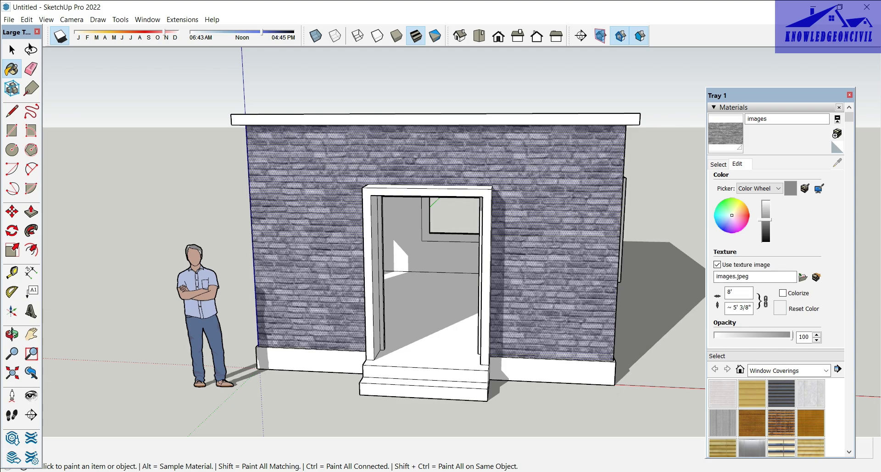
pyautogui.click(849, 95)
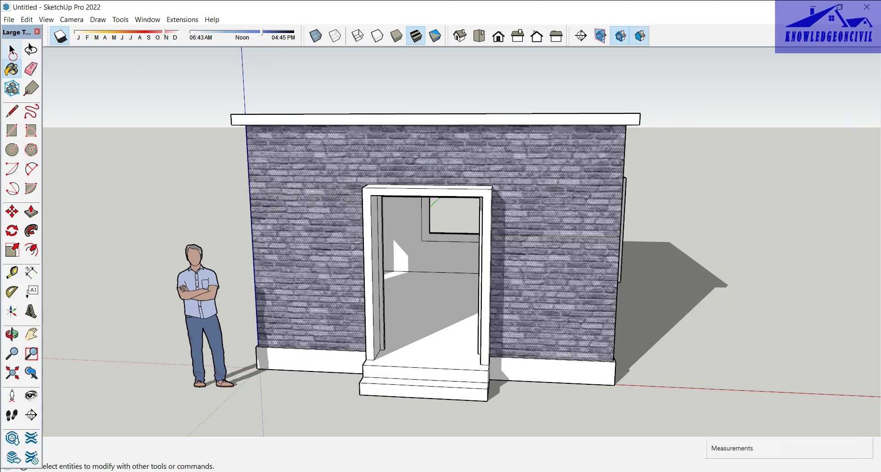
pyautogui.click(12, 50)
pyautogui.click(134, 159)
pyautogui.moveTo(773, 293); pyautogui.dragTo(459, 293, button='middle')
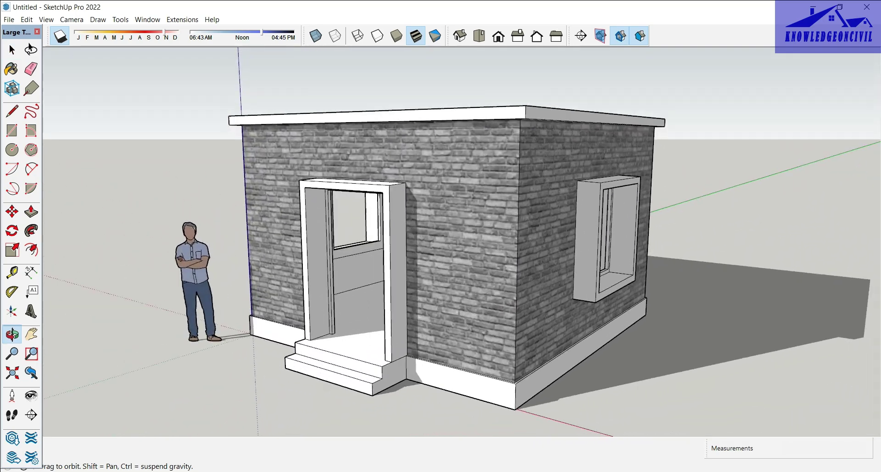
pyautogui.moveTo(459, 294)
pyautogui.mouseDown(button='middle')
pyautogui.moveTo(275, 294)
pyautogui.moveTo(367, 257)
pyautogui.moveTo(660, 350)
pyautogui.moveTo(638, 348)
pyautogui.mouseUp(button='middle')
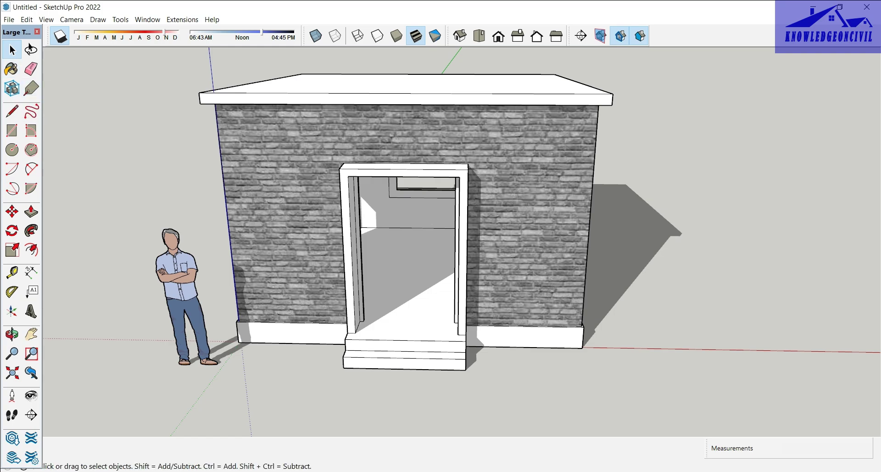
pyautogui.moveTo(440, 229); pyautogui.dragTo(458, 239, button='middle')
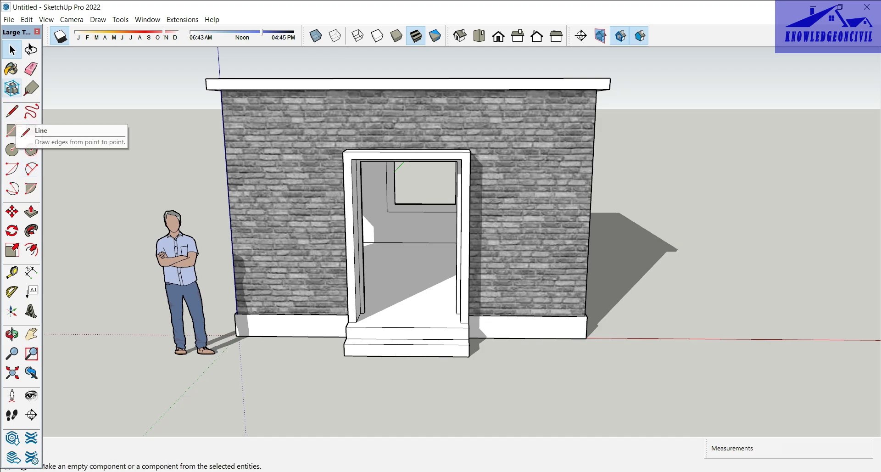
# Paint the floor inside the doorway with Field Square Tile from the Tile collection
pyautogui.click(12, 68)
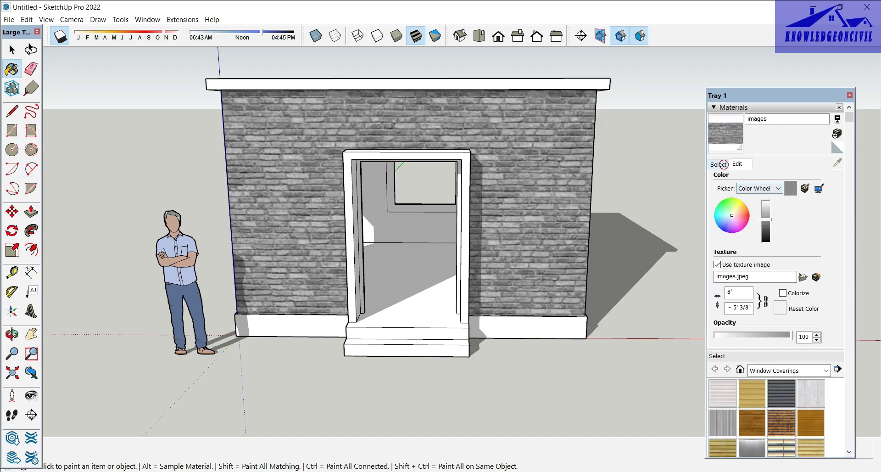
pyautogui.click(723, 163)
pyautogui.click(794, 180)
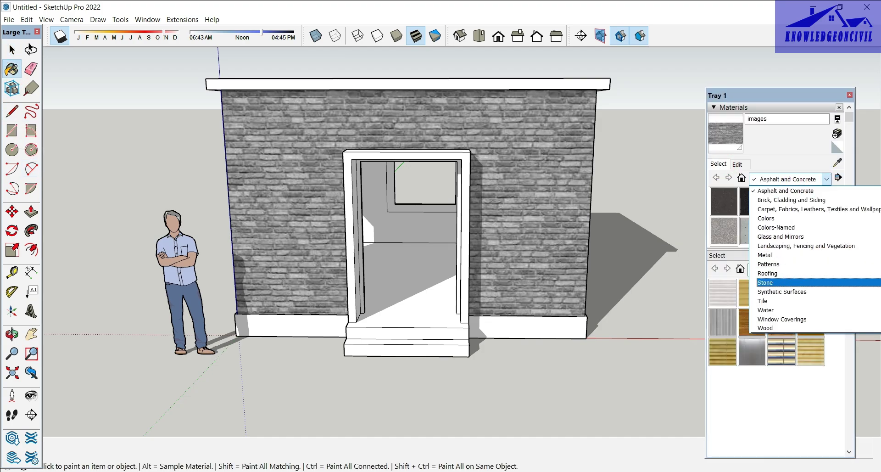
pyautogui.click(780, 300)
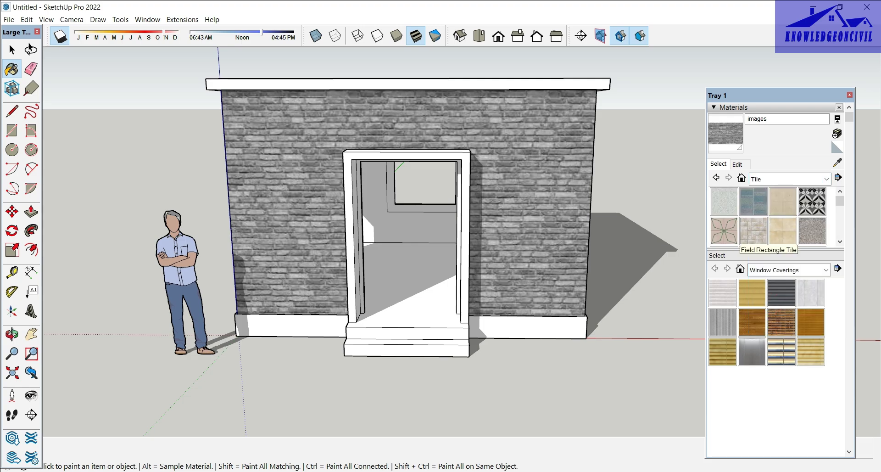
pyautogui.click(782, 230)
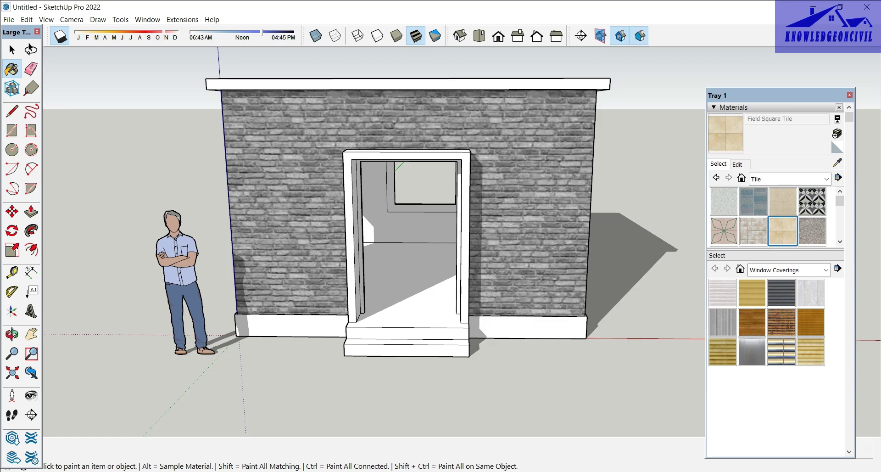
pyautogui.click(427, 296)
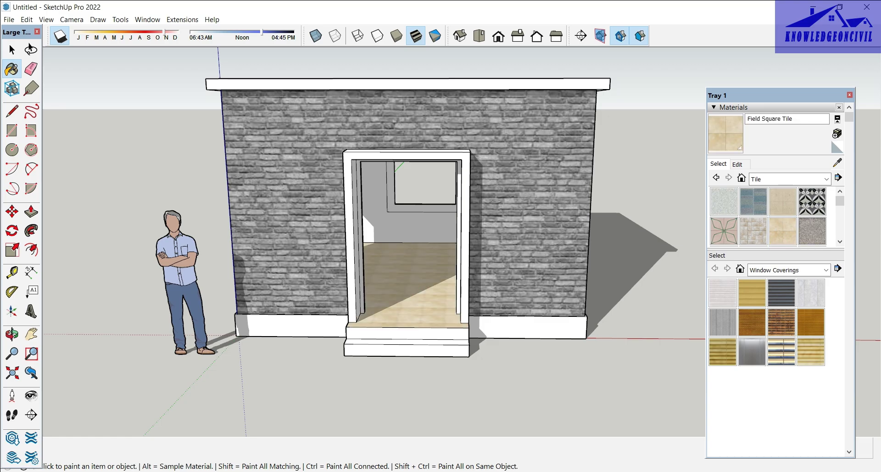
pyautogui.moveTo(413, 206)
pyautogui.mouseDown(button='middle')
pyautogui.moveTo(395, 206)
pyautogui.moveTo(427, 206)
pyautogui.moveTo(368, 207)
pyautogui.moveTo(350, 358)
pyautogui.moveTo(331, 322)
pyautogui.moveTo(308, 307)
pyautogui.moveTo(353, 321)
pyautogui.moveTo(302, 321)
pyautogui.moveTo(330, 321)
pyautogui.mouseUp(button='middle')
# Select Concrete Aggregate Smoke from the Asphalt and Concrete material collection
pyautogui.press('b')
pyautogui.click(826, 178)
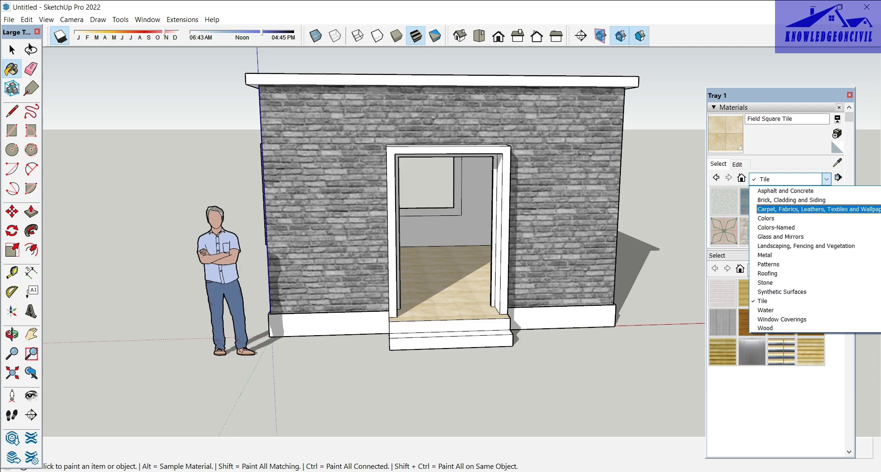
pyautogui.press('Up')
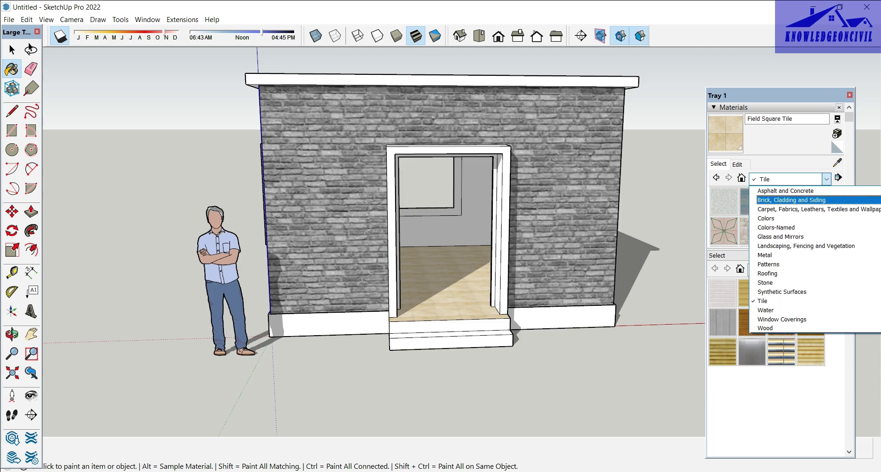
pyautogui.press('Up')
pyautogui.press('Return')
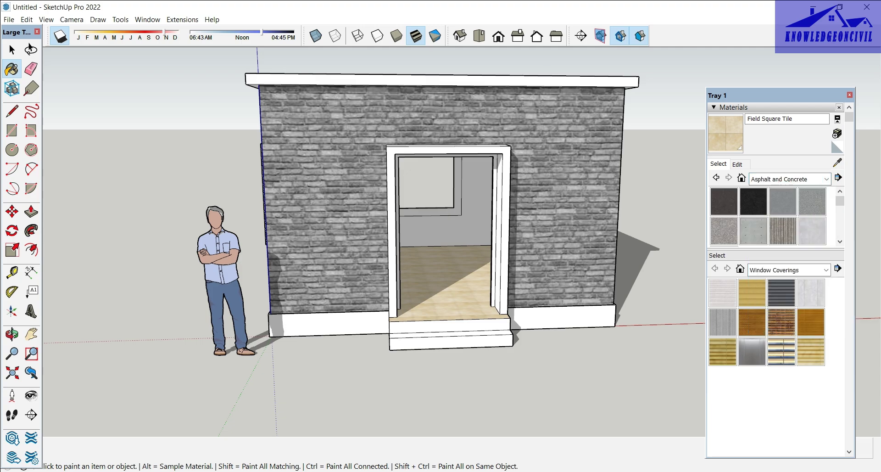
pyautogui.scroll(-3, 767, 216)
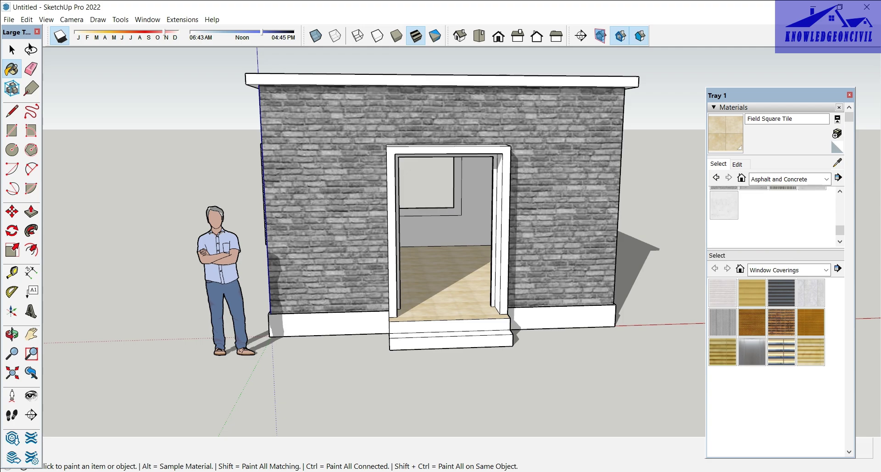
pyautogui.scroll(3, 767, 216)
pyautogui.click(726, 231)
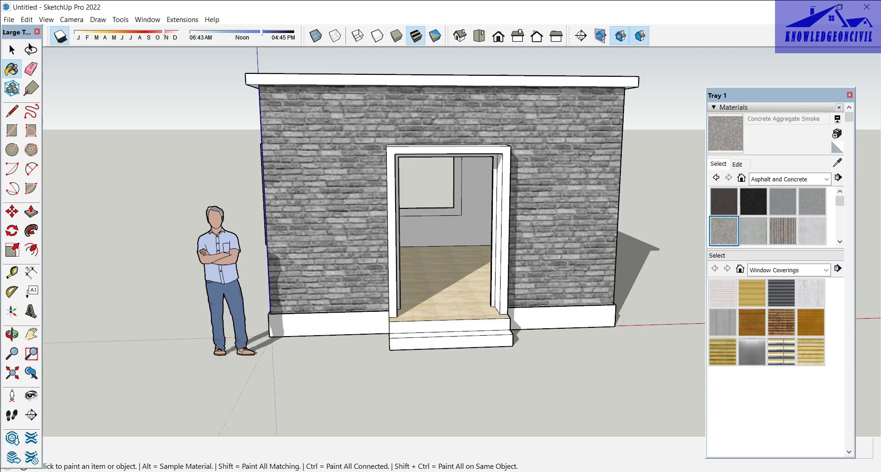
# Paint the front, right side, left side and door-side plinth faces with the concrete
pyautogui.click(561, 318)
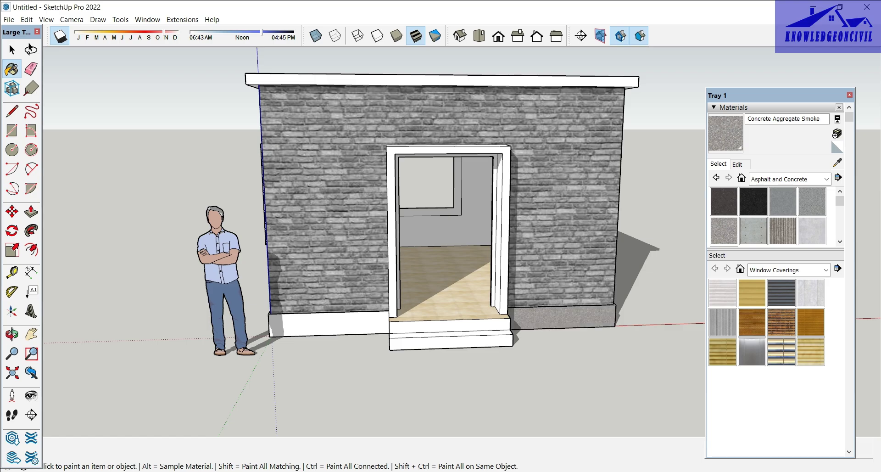
pyautogui.moveTo(562, 318); pyautogui.dragTo(459, 312, button='middle')
pyautogui.click(509, 336)
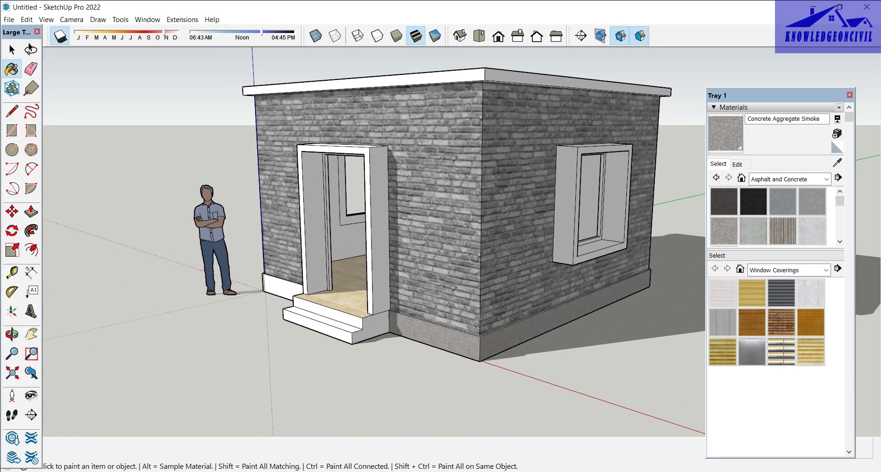
pyautogui.click(275, 286)
pyautogui.moveTo(275, 287)
pyautogui.mouseDown(button='middle')
pyautogui.moveTo(376, 328)
pyautogui.moveTo(459, 321)
pyautogui.mouseUp(button='middle')
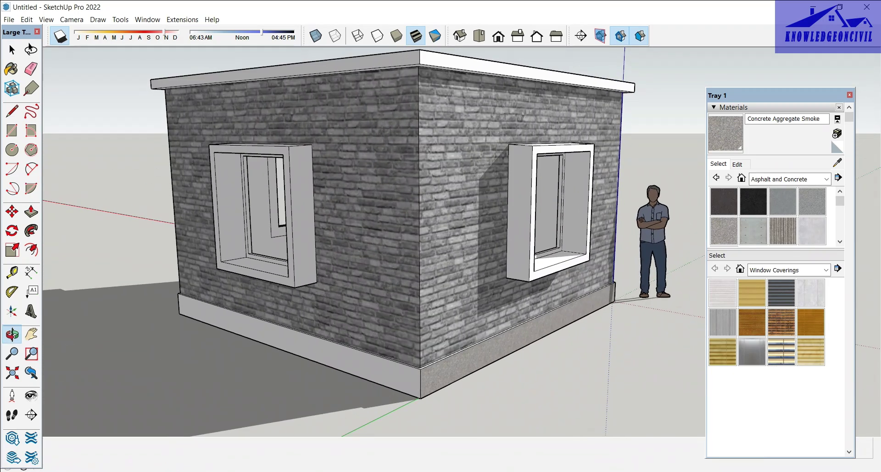
pyautogui.click(298, 344)
pyautogui.moveTo(298, 344); pyautogui.dragTo(367, 340, button='middle')
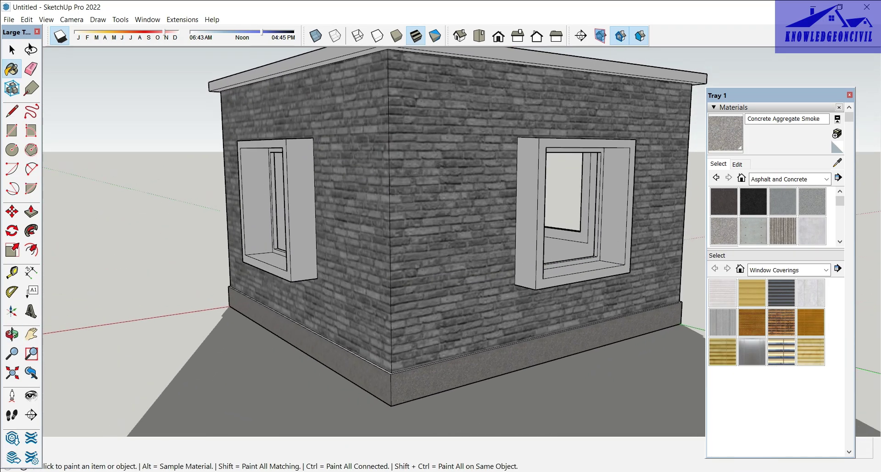
pyautogui.scroll(2, 378, 369)
pyautogui.scroll(2, 378, 369)
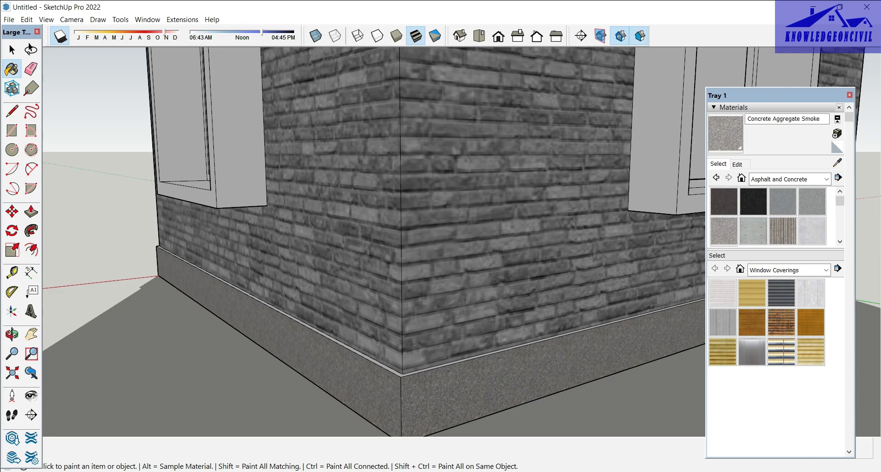
pyautogui.scroll(2, 404, 374)
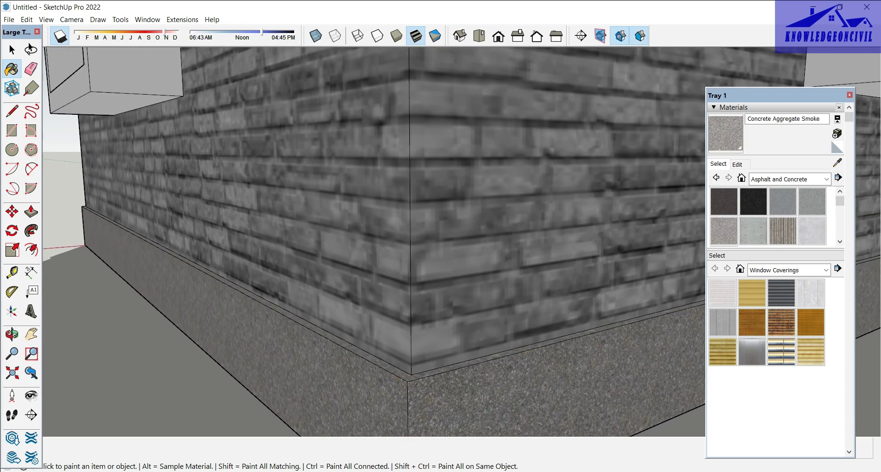
pyautogui.scroll(-2, 376, 376)
pyautogui.scroll(-2, 376, 376)
pyautogui.scroll(-2, 376, 376)
pyautogui.scroll(-2, 624, 330)
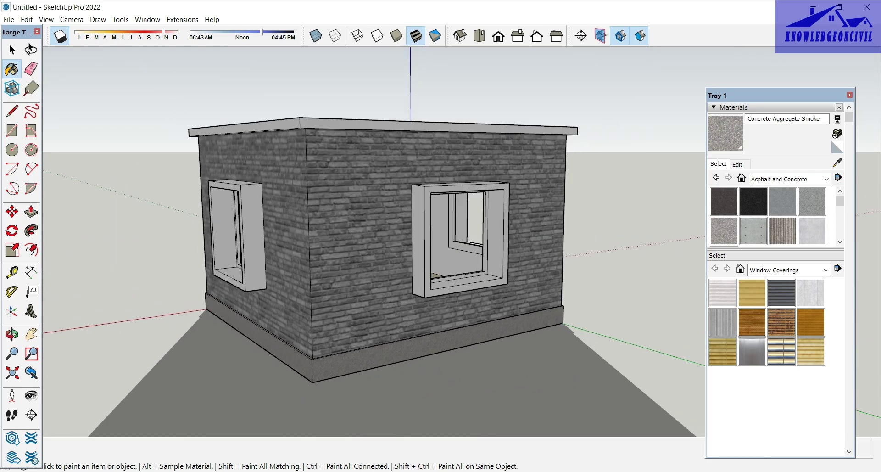
pyautogui.moveTo(624, 330)
pyautogui.mouseDown(button='middle')
pyautogui.moveTo(596, 321)
pyautogui.moveTo(367, 312)
pyautogui.mouseUp(button='middle')
# Pick Concrete Pavers Block Multi from Tile and apply it to both entrance step faces
pyautogui.scroll(-1, 768, 216)
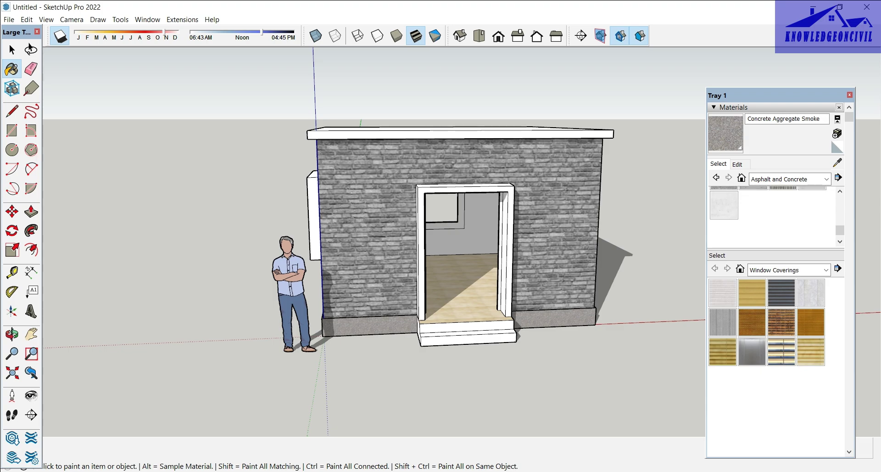
pyautogui.scroll(1, 768, 215)
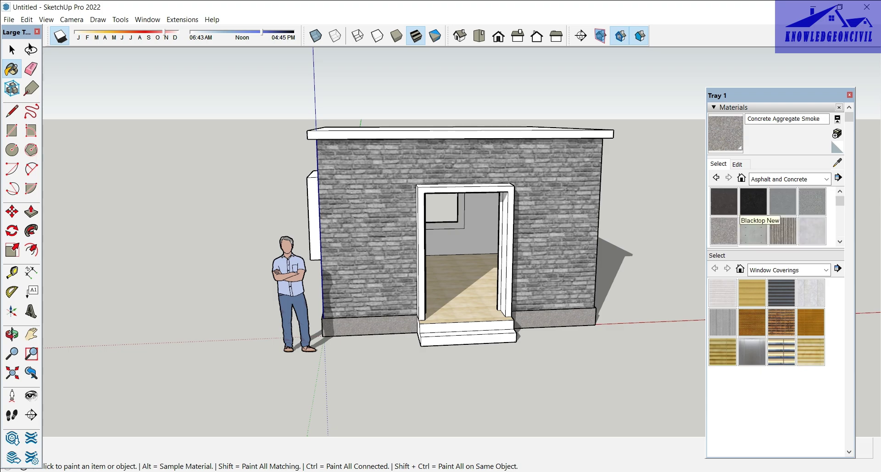
pyautogui.click(826, 179)
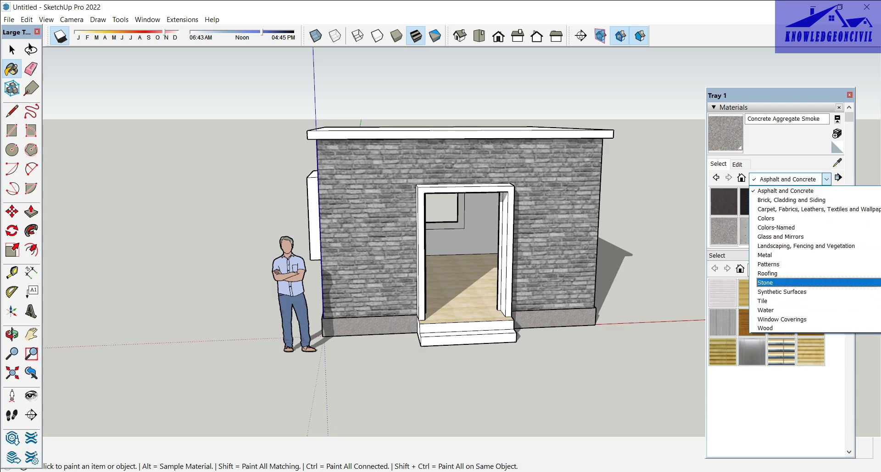
pyautogui.click(780, 301)
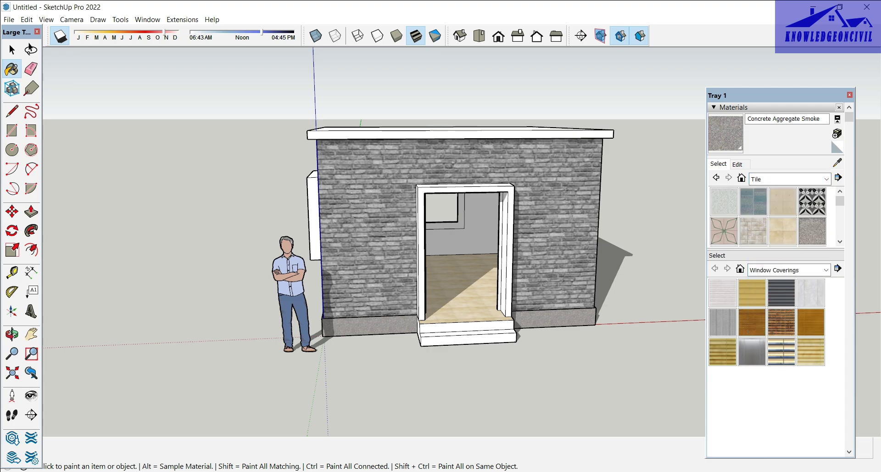
pyautogui.click(753, 202)
pyautogui.scroll(3, 419, 337)
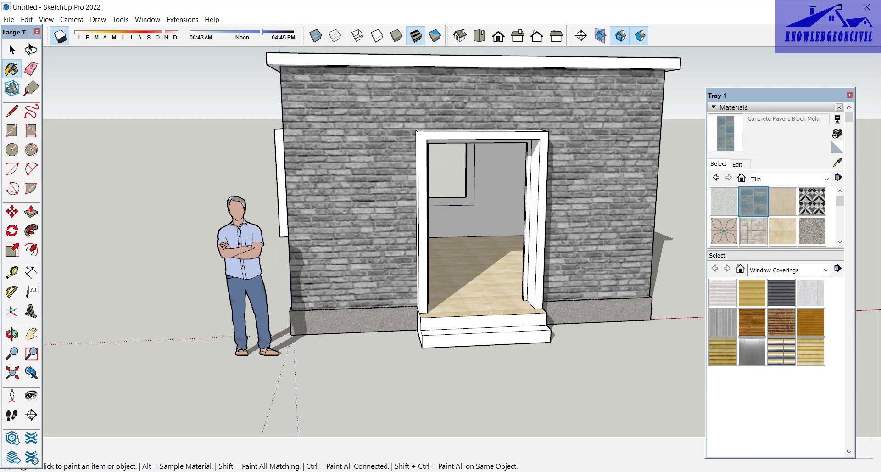
pyautogui.click(448, 337)
pyautogui.click(448, 321)
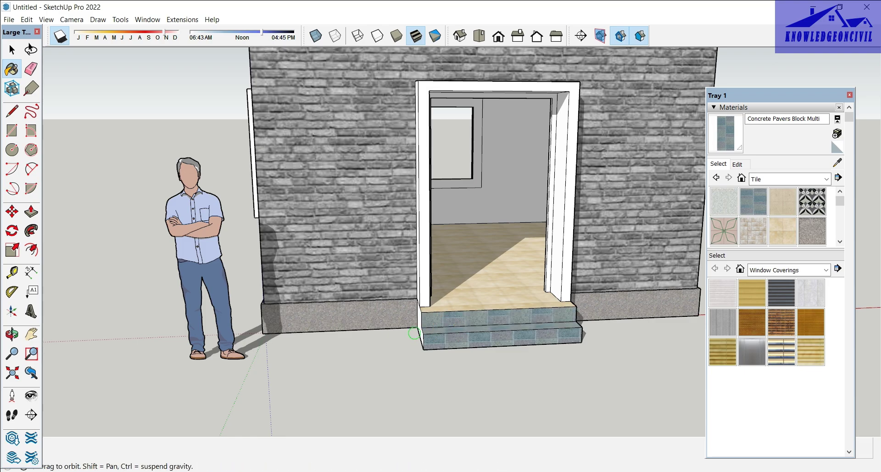
# Tile the door frame's front face and left and right jamb faces with the pavers
pyautogui.moveTo(450, 321)
pyautogui.mouseDown(button='middle')
pyautogui.moveTo(502, 319)
pyautogui.moveTo(413, 321)
pyautogui.mouseUp(button='middle')
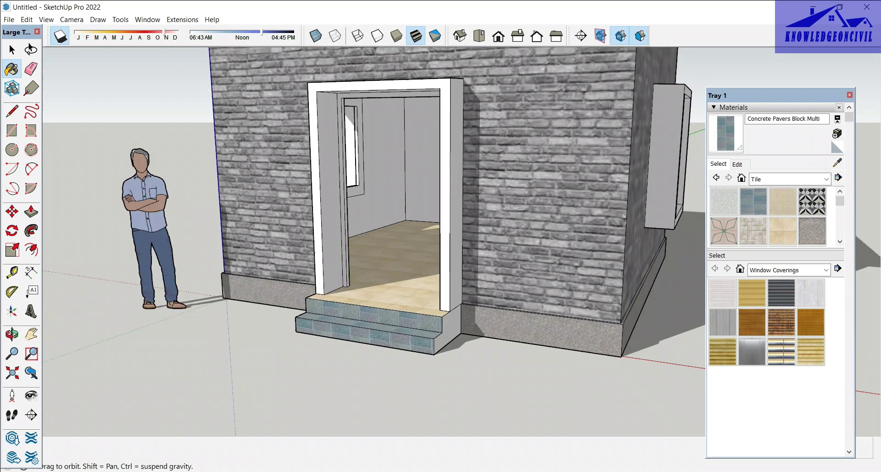
pyautogui.click(415, 267)
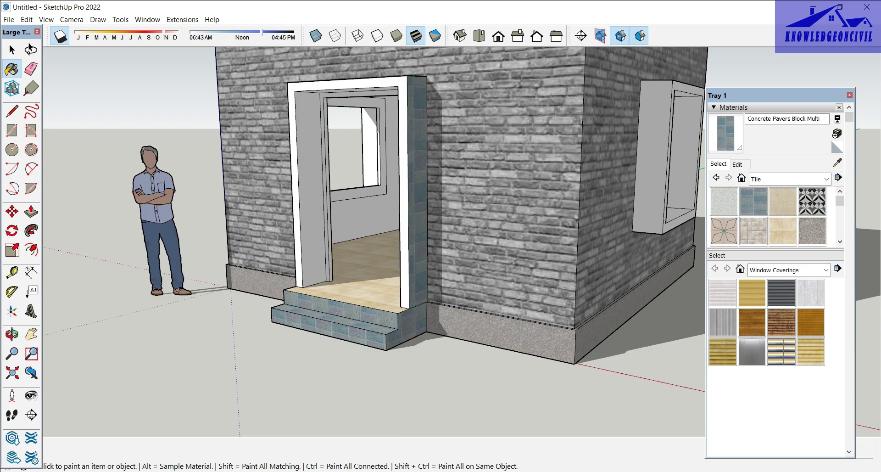
pyautogui.click(402, 104)
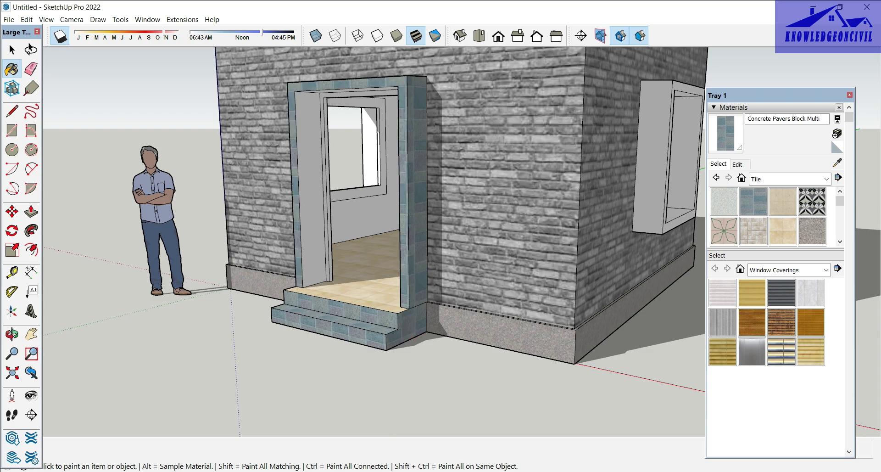
pyautogui.click(306, 137)
pyautogui.moveTo(306, 136); pyautogui.dragTo(598, 180, button='middle')
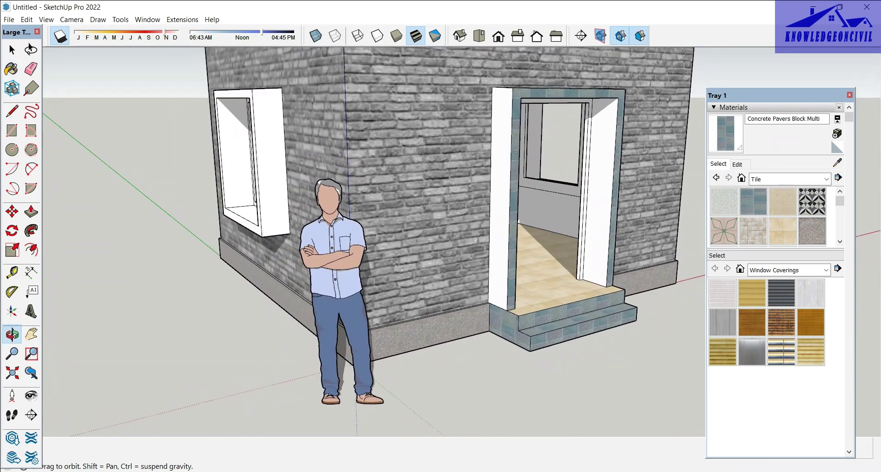
pyautogui.click(598, 180)
pyautogui.click(500, 171)
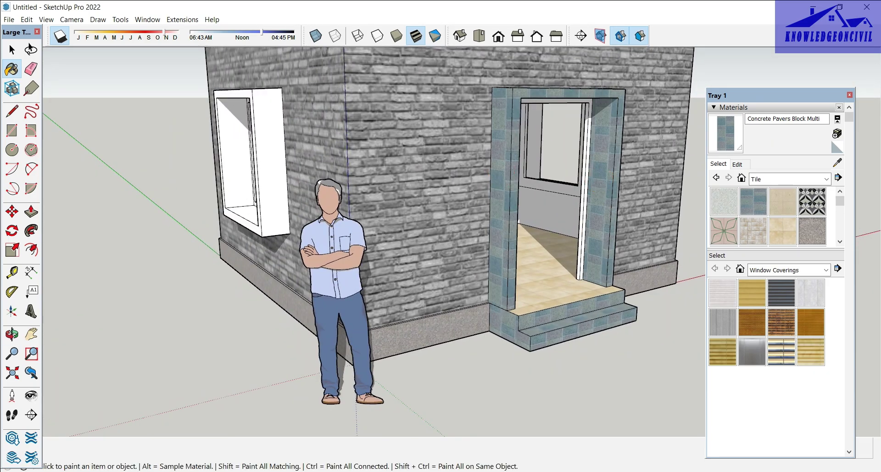
# Tile the door lintel's top and inner top faces with the blue-grey pavers
pyautogui.moveTo(500, 171); pyautogui.dragTo(376, 175, button='middle')
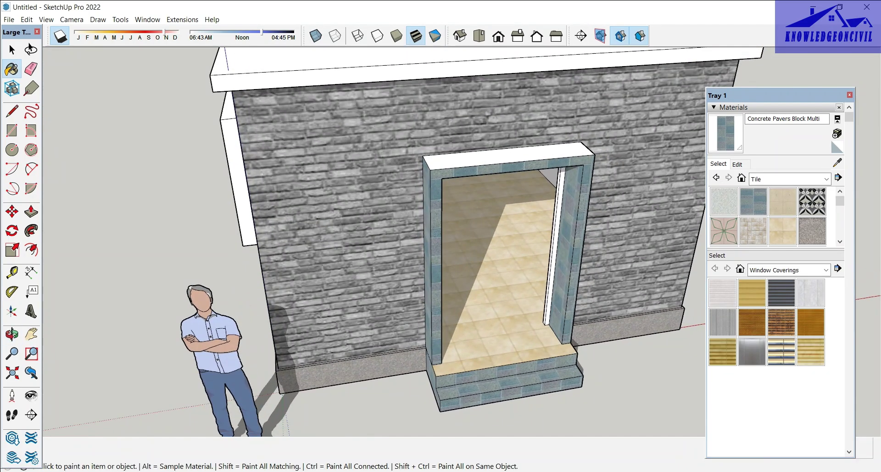
pyautogui.click(505, 156)
pyautogui.moveTo(505, 156); pyautogui.dragTo(413, 174, button='middle')
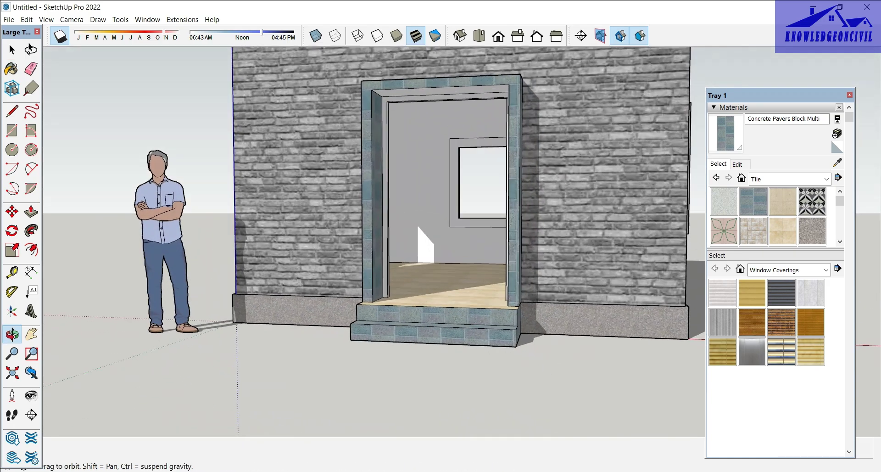
pyautogui.click(475, 84)
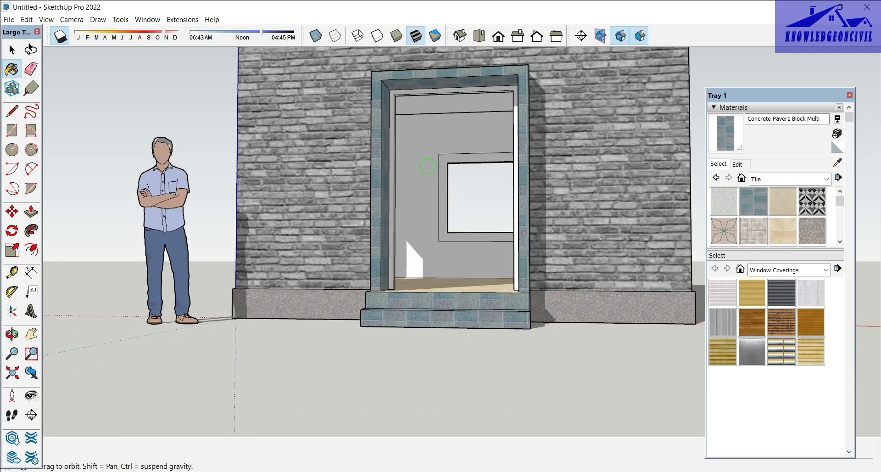
# Tile the side window frame's jambs, front, inner faces and sill underside
pyautogui.moveTo(456, 108); pyautogui.dragTo(349, 110, button='middle')
pyautogui.click(629, 257)
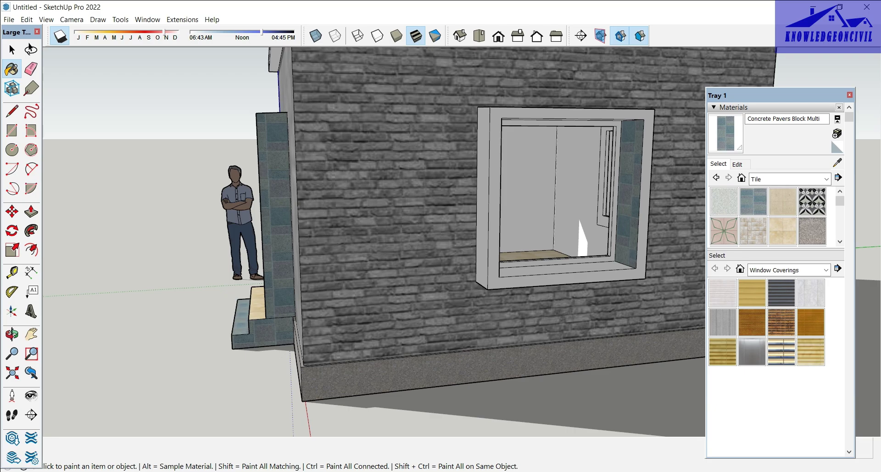
pyautogui.click(612, 280)
pyautogui.moveTo(440, 230); pyautogui.dragTo(321, 229, button='middle')
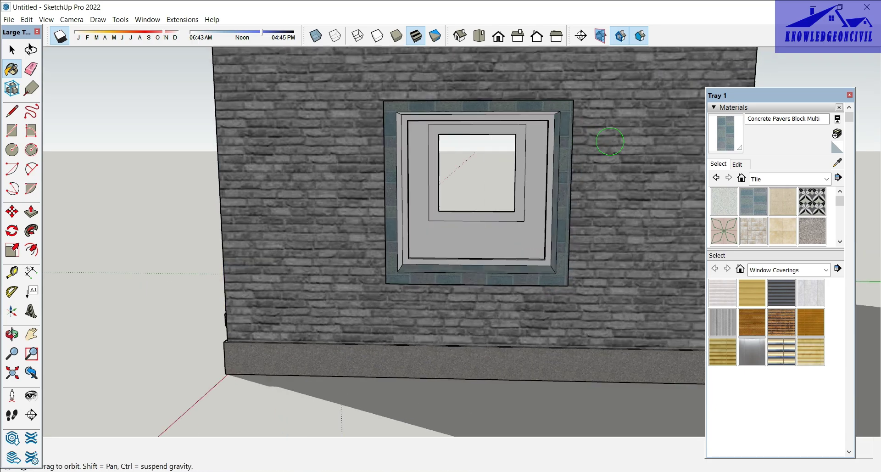
pyautogui.click(412, 114)
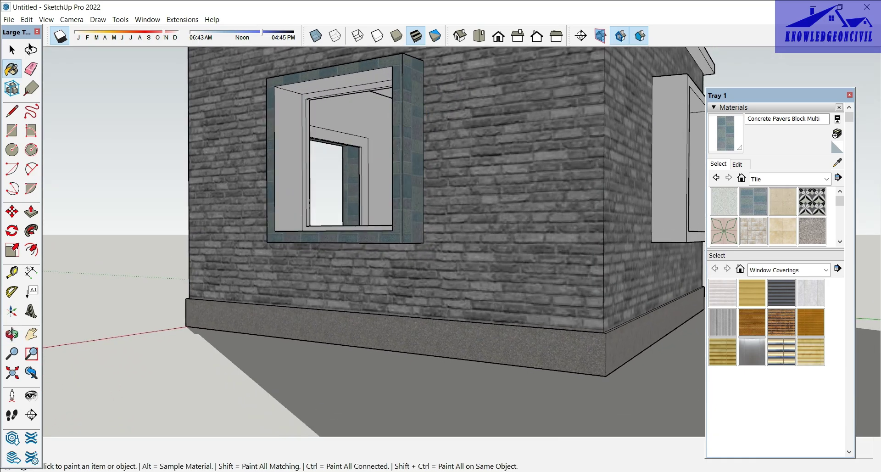
pyautogui.click(296, 89)
pyautogui.click(291, 173)
pyautogui.moveTo(291, 173); pyautogui.dragTo(358, 138, button='middle')
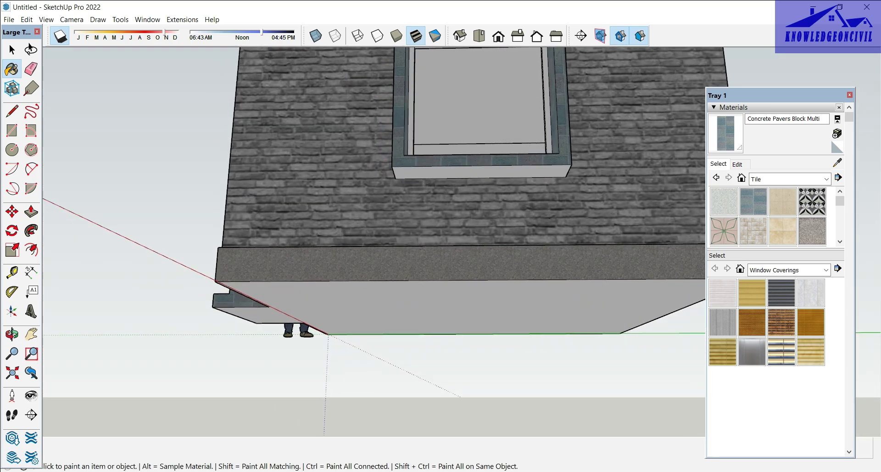
pyautogui.click(482, 171)
pyautogui.moveTo(482, 172); pyautogui.dragTo(569, 252, button='middle')
pyautogui.click(569, 251)
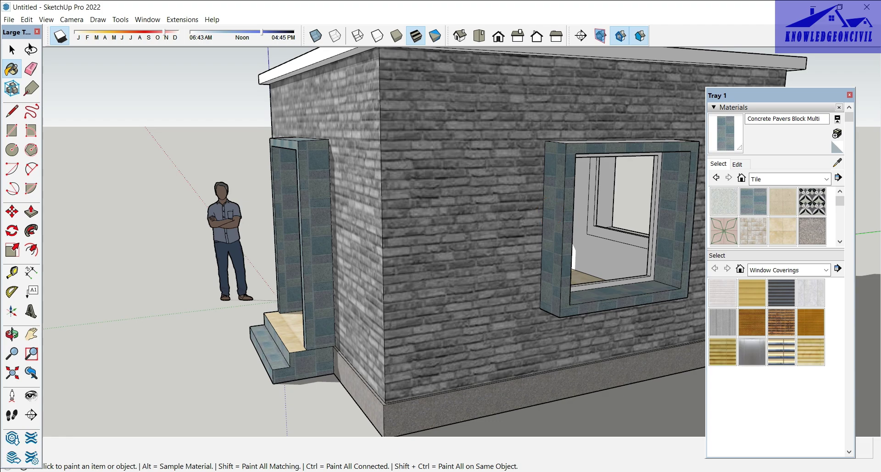
pyautogui.moveTo(550, 210); pyautogui.dragTo(477, 214, button='middle')
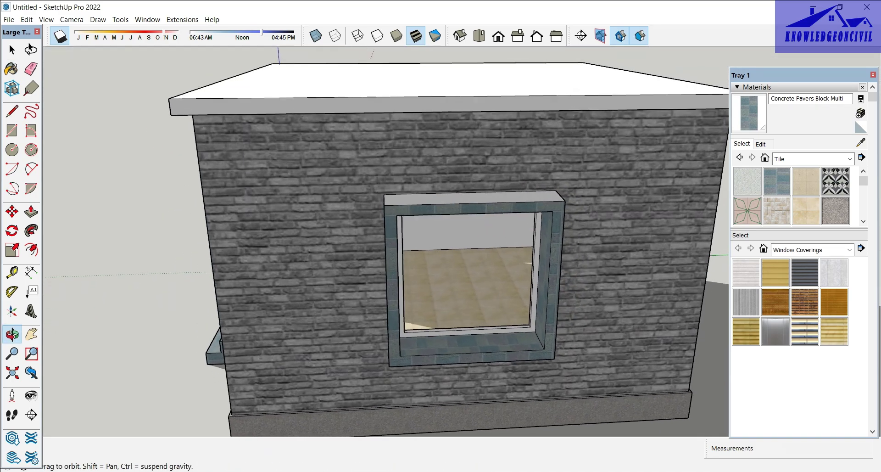
# Tile the window sill top, front frame face, right inner reveal and left outer side
pyautogui.press('b')
pyautogui.click(491, 212)
pyautogui.scroll(-1, 495, 225)
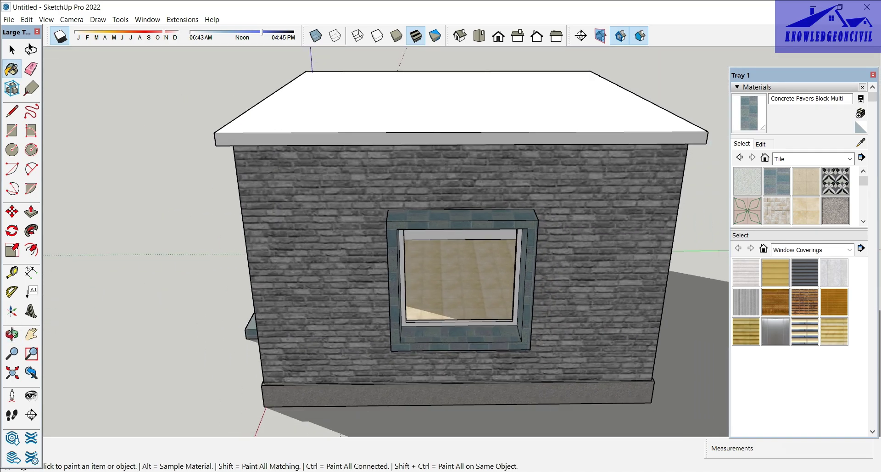
pyautogui.moveTo(413, 230); pyautogui.dragTo(527, 216, button='middle')
pyautogui.moveTo(459, 230); pyautogui.dragTo(528, 207, button='middle')
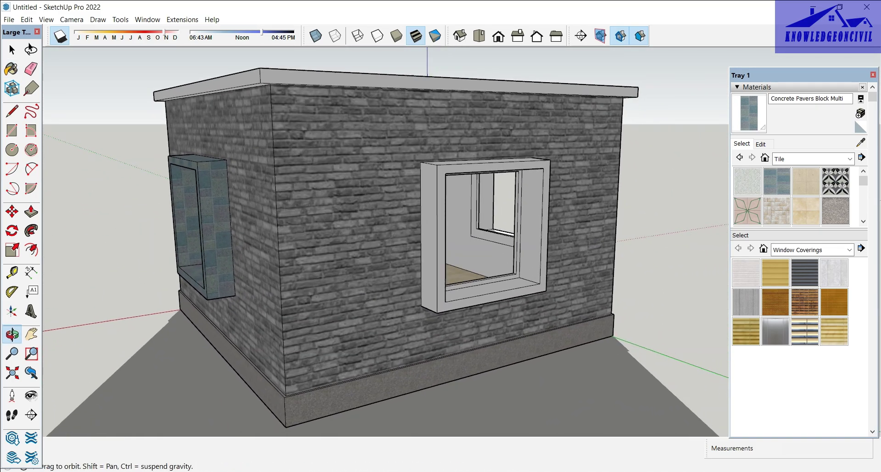
pyautogui.scroll(1, 527, 276)
pyautogui.scroll(1, 528, 275)
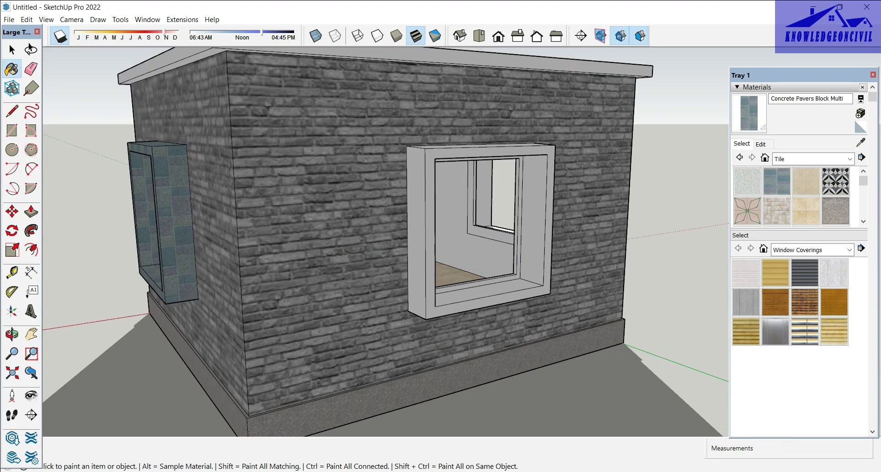
pyautogui.click(550, 197)
pyautogui.click(537, 198)
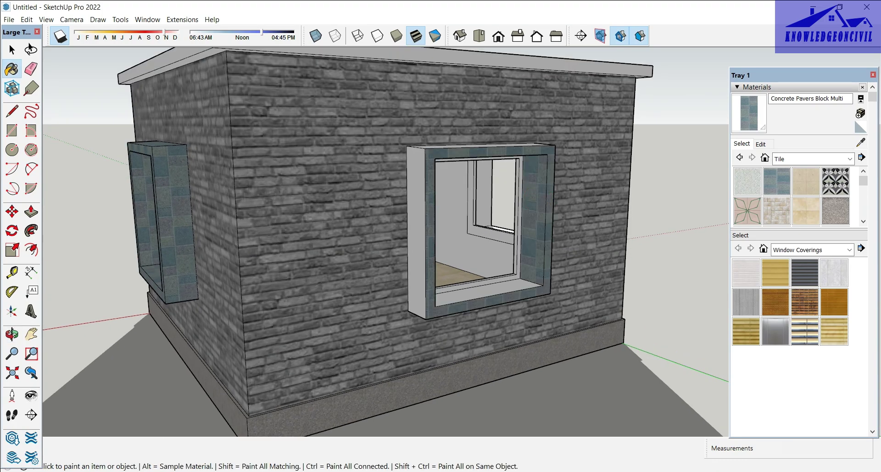
pyautogui.click(416, 254)
# Tile the window frame's top face, left inner jamb and sill face
pyautogui.moveTo(367, 230); pyautogui.dragTo(358, 266, button='middle')
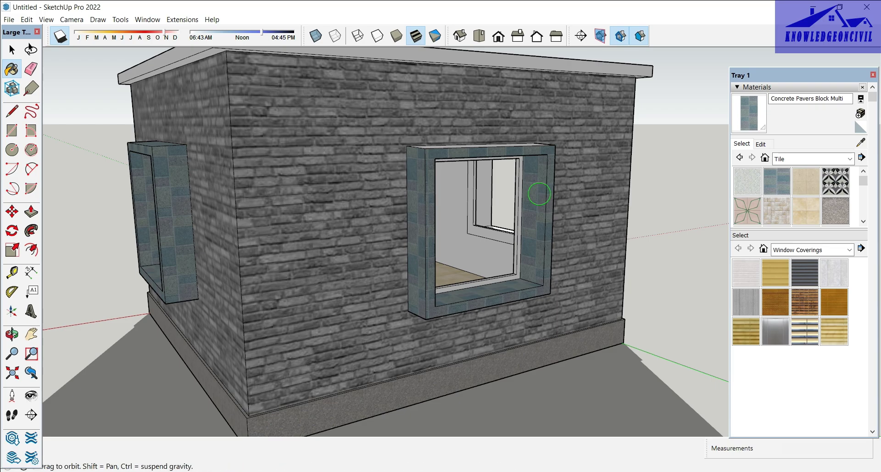
pyautogui.click(487, 209)
pyautogui.moveTo(487, 209)
pyautogui.mouseDown(button='middle')
pyautogui.moveTo(367, 216)
pyautogui.moveTo(353, 197)
pyautogui.mouseUp(button='middle')
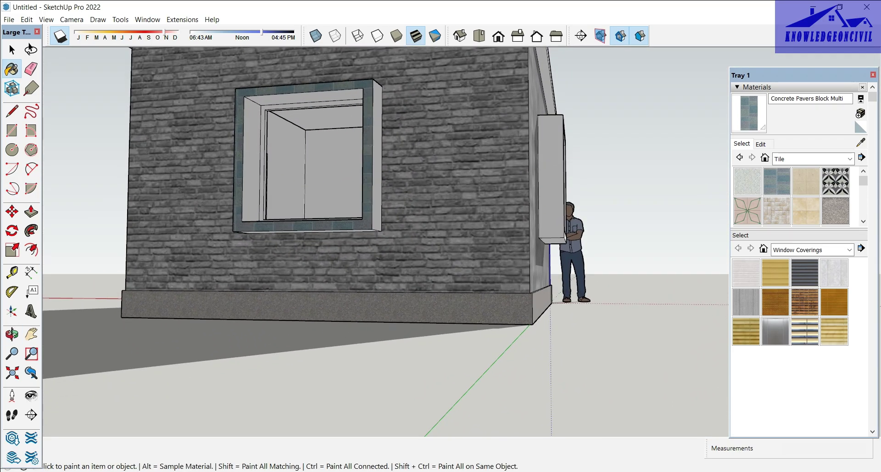
pyautogui.click(253, 161)
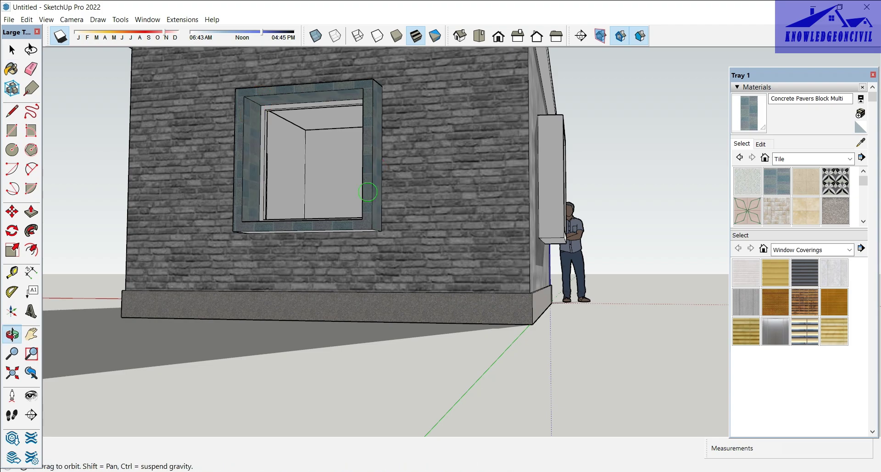
pyautogui.moveTo(349, 206)
pyautogui.mouseDown(button='middle')
pyautogui.moveTo(349, 183)
pyautogui.moveTo(413, 221)
pyautogui.moveTo(727, 282)
pyautogui.mouseUp(button='middle')
pyautogui.scroll(3, 348, 184)
pyautogui.click(339, 203)
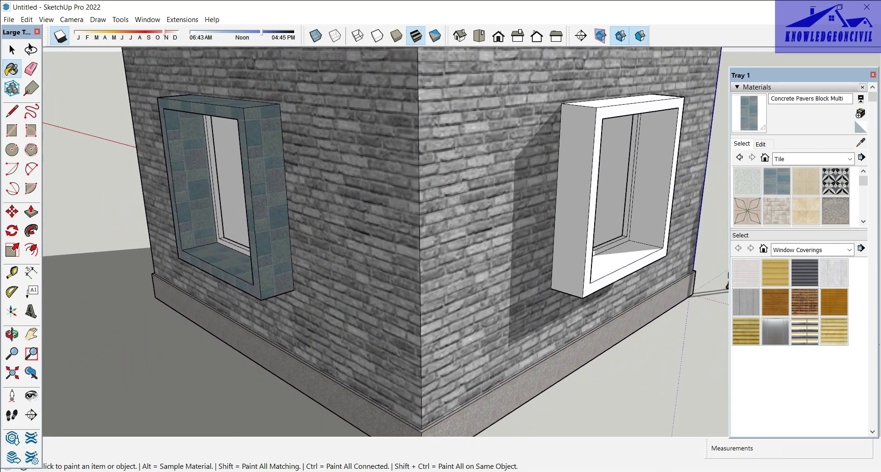
# Tile the second window's left side, front frame, inner faces, surround side and sill
pyautogui.click(578, 193)
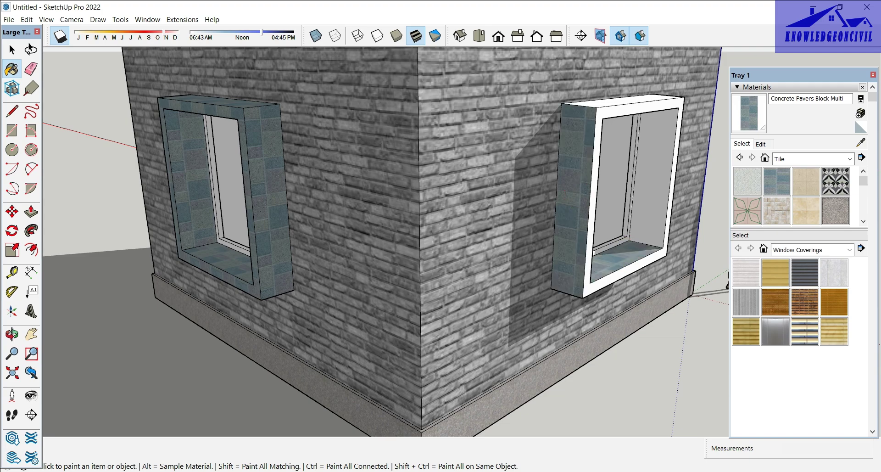
pyautogui.click(631, 265)
pyautogui.click(663, 201)
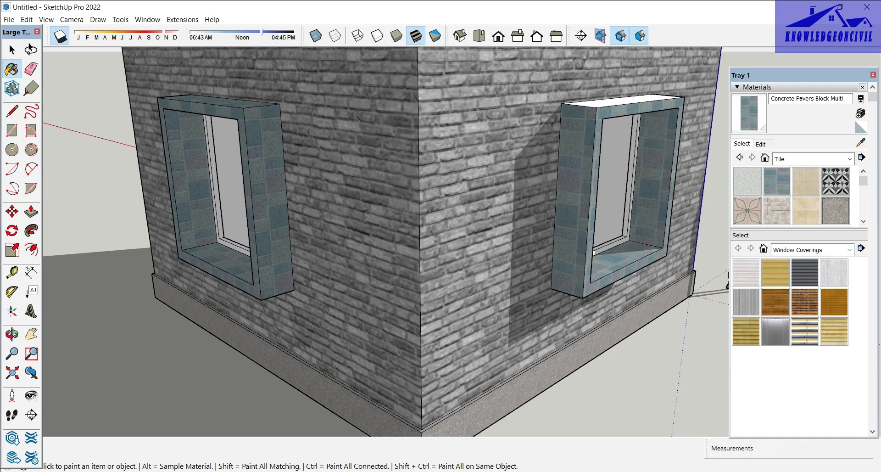
pyautogui.moveTo(728, 284); pyautogui.dragTo(459, 275, button='middle')
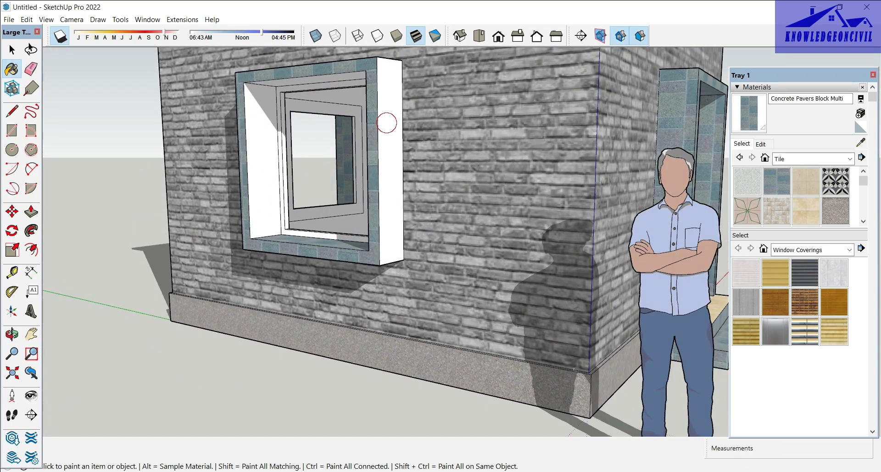
pyautogui.click(387, 123)
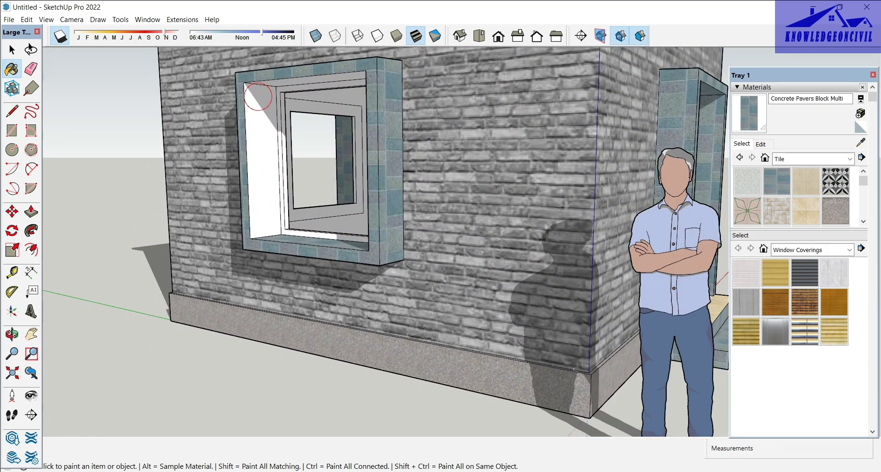
pyautogui.click(258, 97)
pyautogui.moveTo(258, 96); pyautogui.dragTo(284, 87, button='middle')
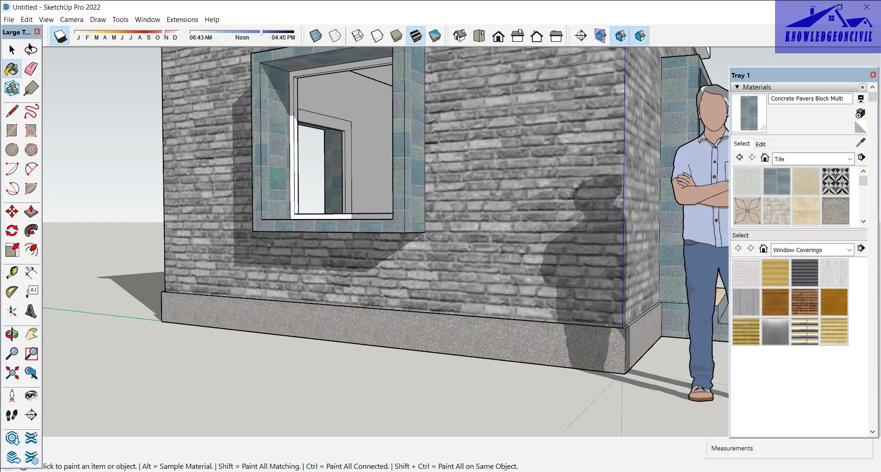
pyautogui.moveTo(274, 175); pyautogui.dragTo(257, 152, button='middle')
pyautogui.click(321, 187)
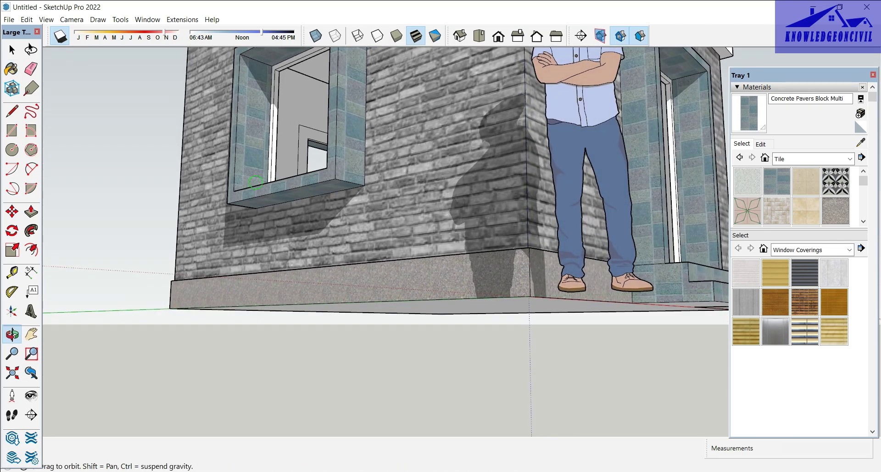
pyautogui.moveTo(321, 187); pyautogui.dragTo(293, 152, button='middle')
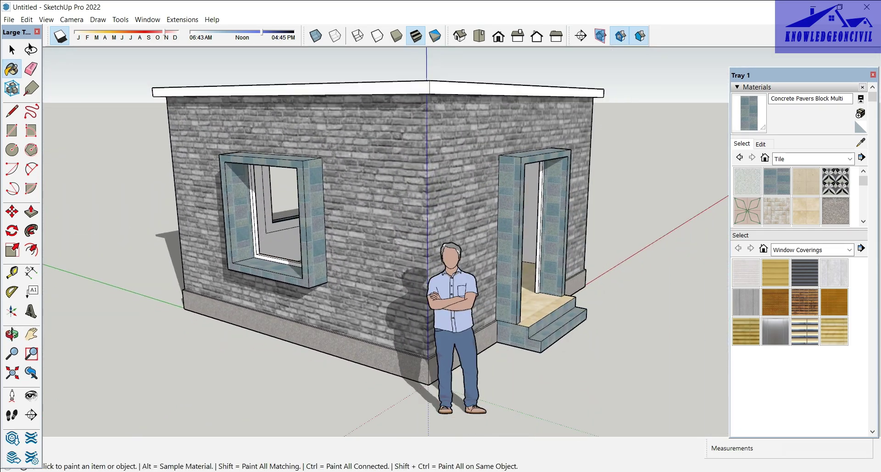
pyautogui.moveTo(528, 257)
pyautogui.mouseDown(button='middle')
pyautogui.moveTo(607, 267)
pyautogui.moveTo(571, 295)
pyautogui.moveTo(528, 280)
pyautogui.moveTo(584, 301)
pyautogui.moveTo(564, 257)
pyautogui.mouseUp(button='middle')
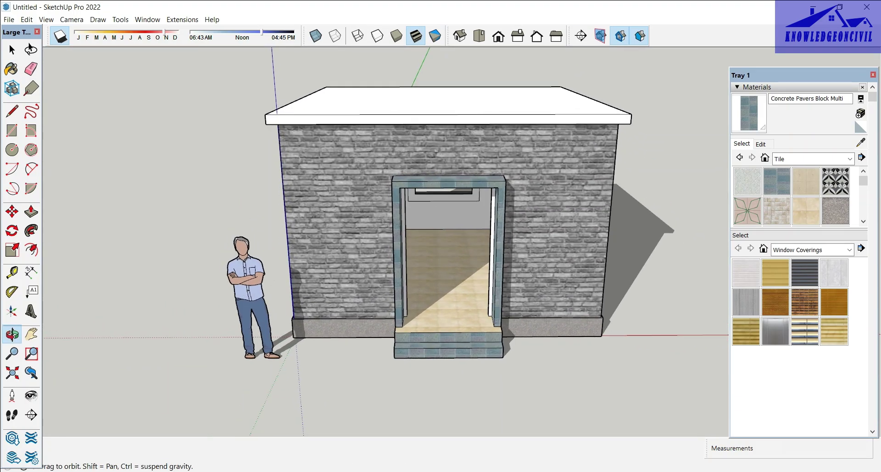
# Paint the roof top with Asphalt New from the Asphalt and Concrete collection
pyautogui.click(816, 157)
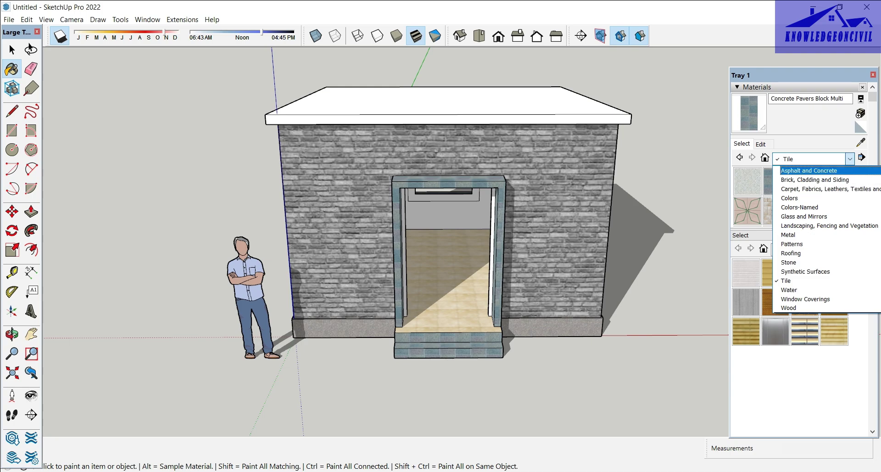
pyautogui.click(814, 170)
pyautogui.click(747, 181)
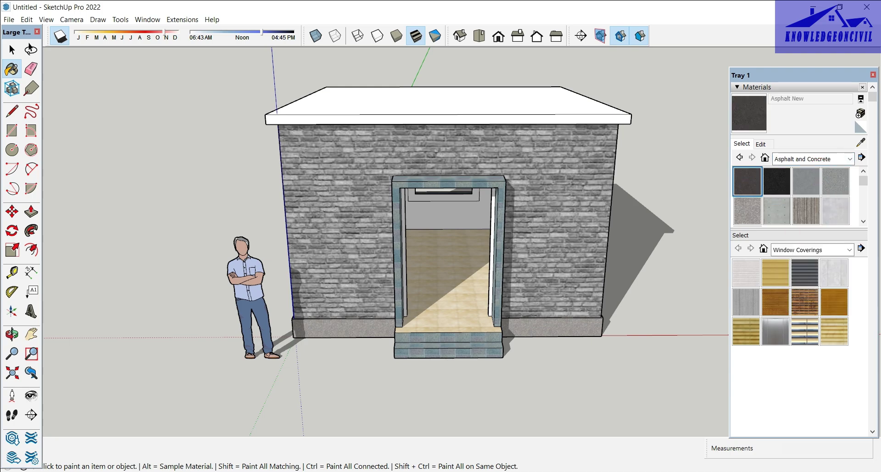
pyautogui.moveTo(440, 229); pyautogui.dragTo(440, 202, button='middle')
pyautogui.click(440, 105)
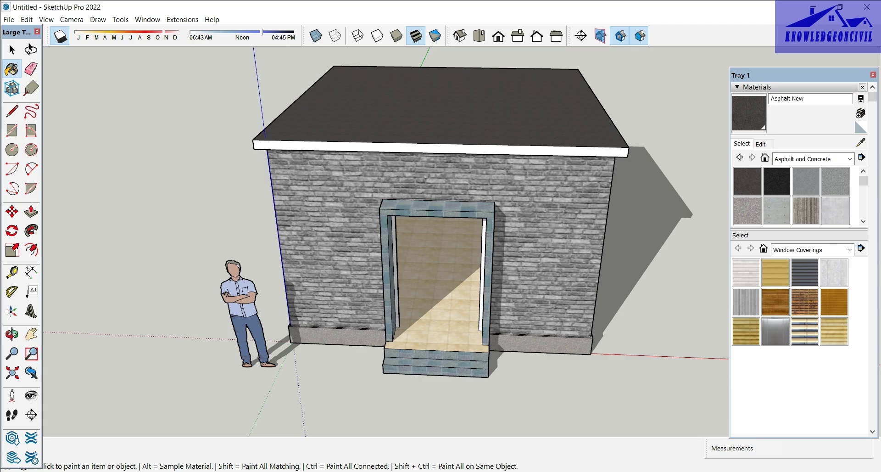
pyautogui.scroll(3, 541, 101)
pyautogui.moveTo(560, 124); pyautogui.dragTo(513, 152, button='middle')
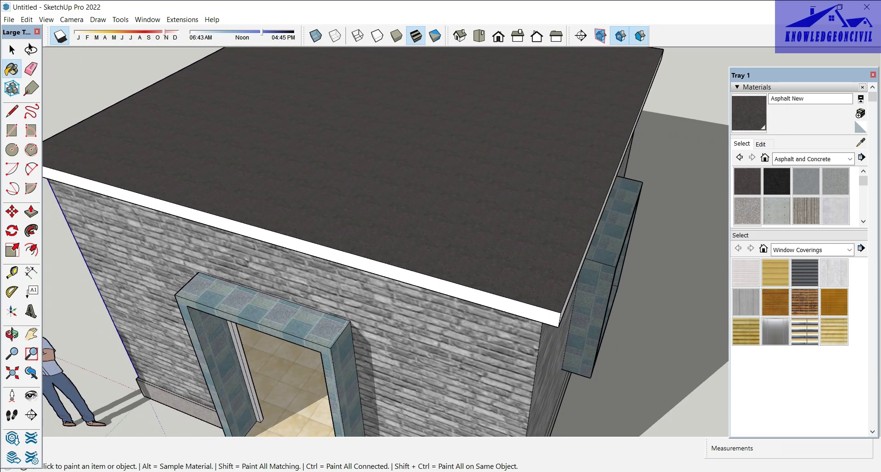
# Set the Asphalt New texture size to 7' in the material's Edit settings
pyautogui.click(760, 143)
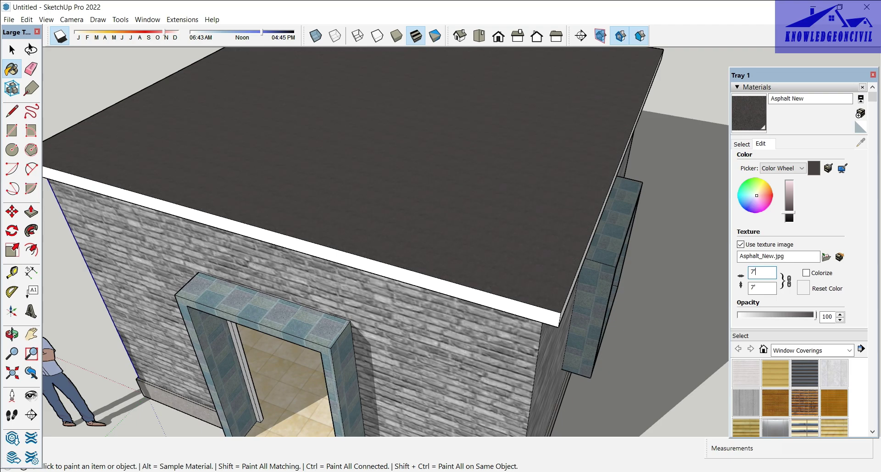
pyautogui.press('Return')
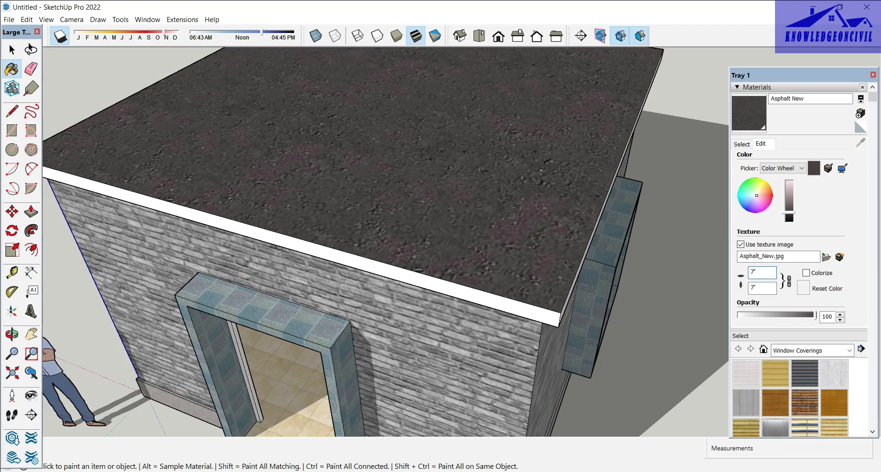
pyautogui.moveTo(665, 304); pyautogui.dragTo(597, 293, button='middle')
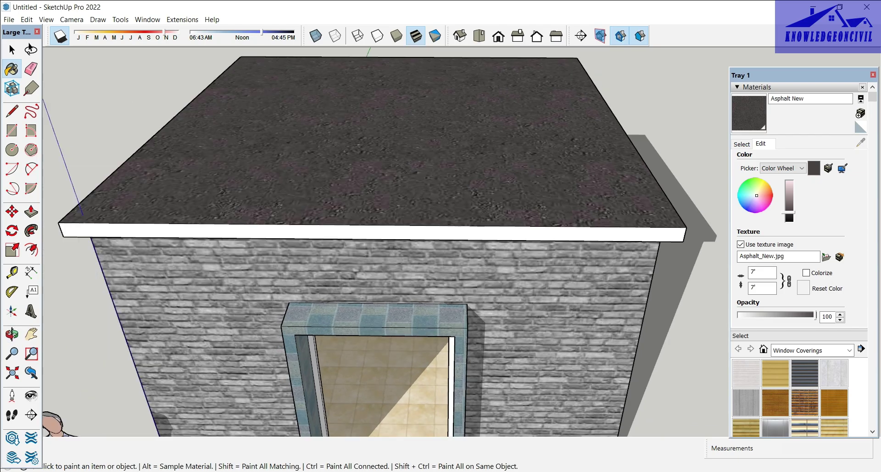
pyautogui.moveTo(691, 315); pyautogui.dragTo(574, 303, button='middle')
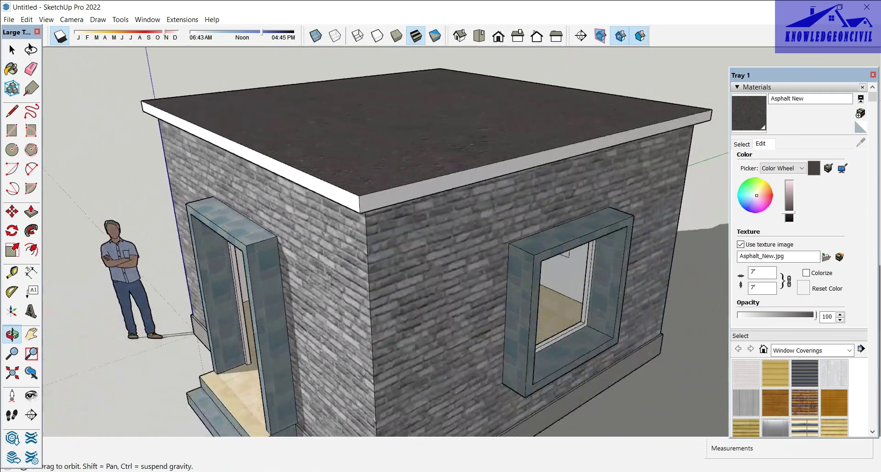
pyautogui.click(742, 144)
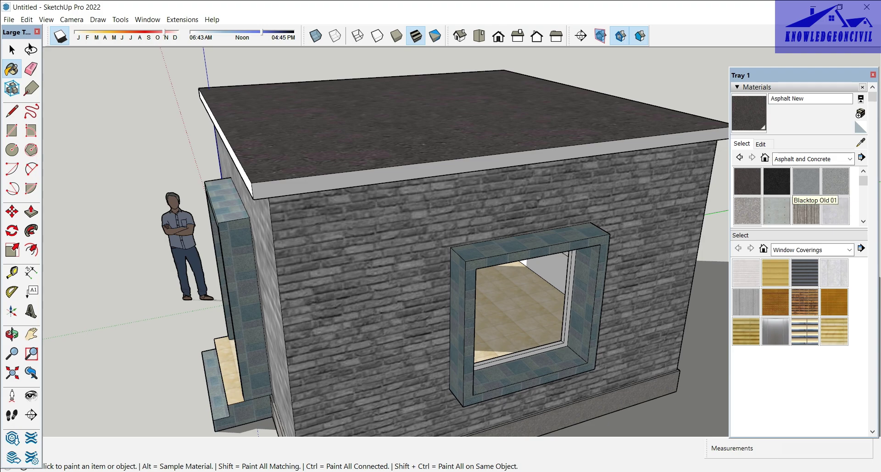
# Paint the front, left and remaining roof fascia faces with Blacktop Old 01
pyautogui.click(806, 180)
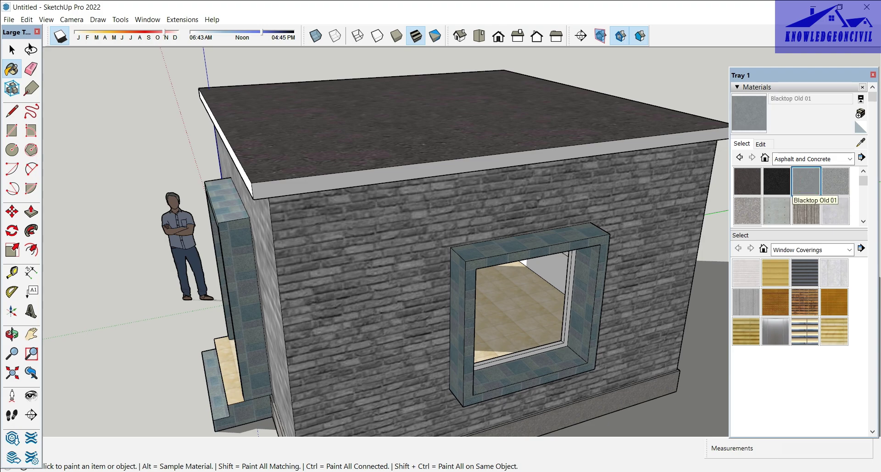
pyautogui.click(459, 169)
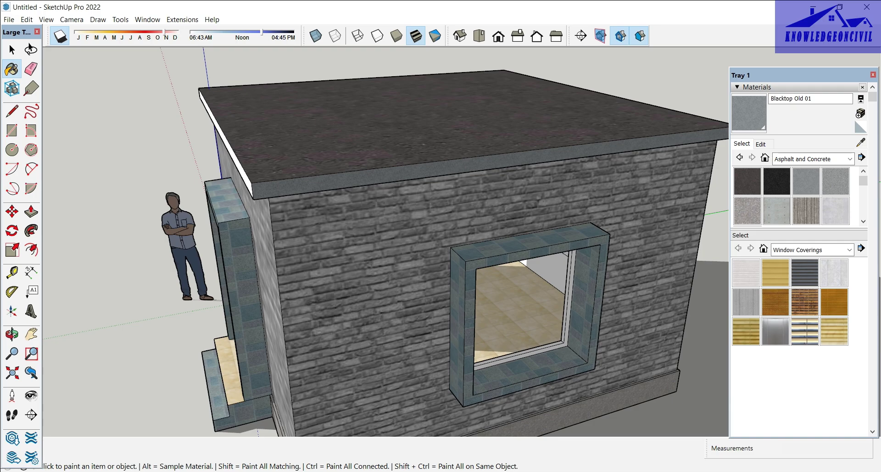
pyautogui.moveTo(367, 229)
pyautogui.mouseDown(button='middle')
pyautogui.moveTo(504, 238)
pyautogui.moveTo(321, 229)
pyautogui.mouseUp(button='middle')
pyautogui.click(447, 178)
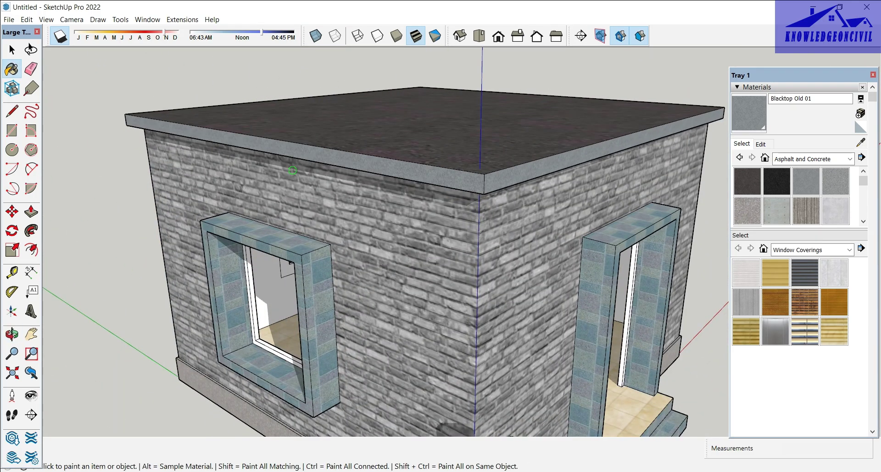
pyautogui.moveTo(447, 178); pyautogui.dragTo(385, 183, button='middle')
pyautogui.click(386, 147)
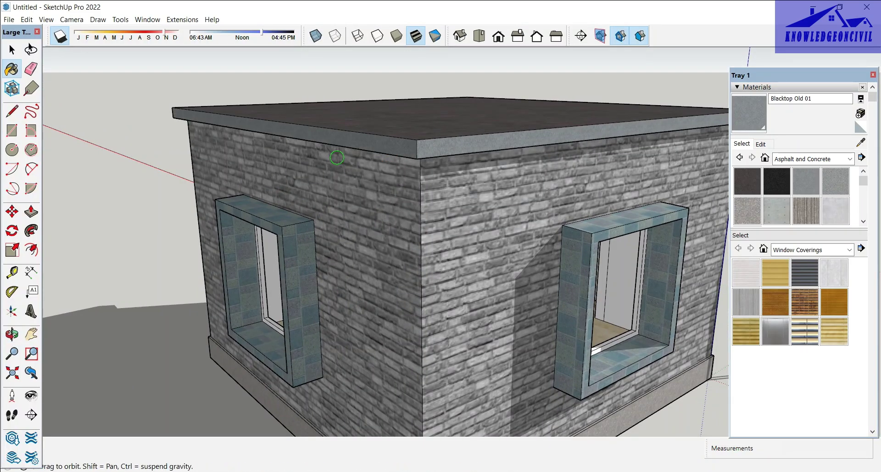
pyautogui.moveTo(338, 154); pyautogui.dragTo(523, 165, button='middle')
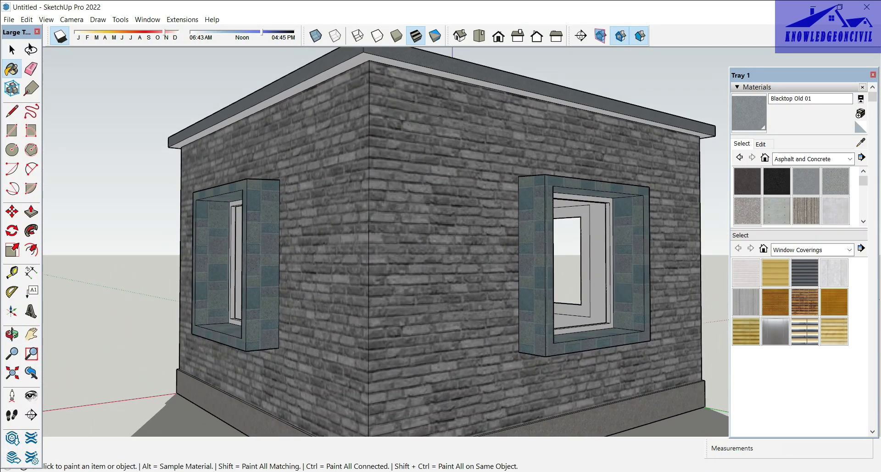
pyautogui.click(358, 62)
pyautogui.moveTo(359, 63); pyautogui.dragTo(165, 84, button='middle')
pyautogui.moveTo(367, 229); pyautogui.dragTo(253, 231, button='middle')
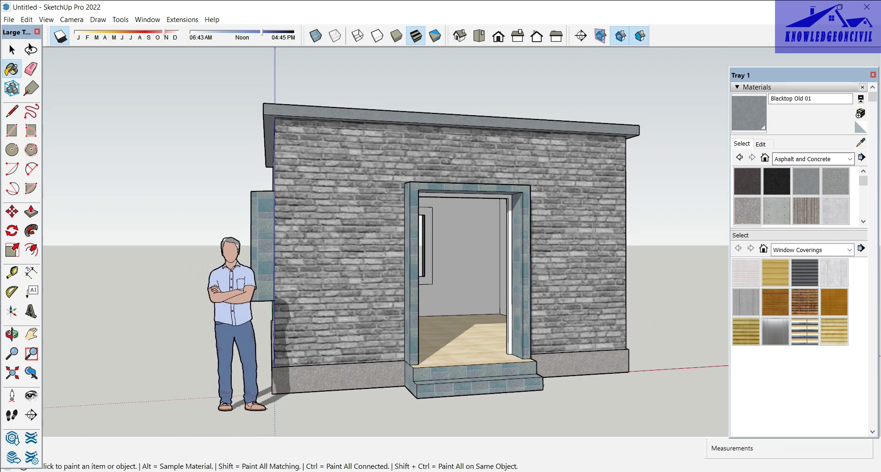
# From the Colors collection, paint the interior back wall Color E05, then pick Color E01
pyautogui.click(850, 159)
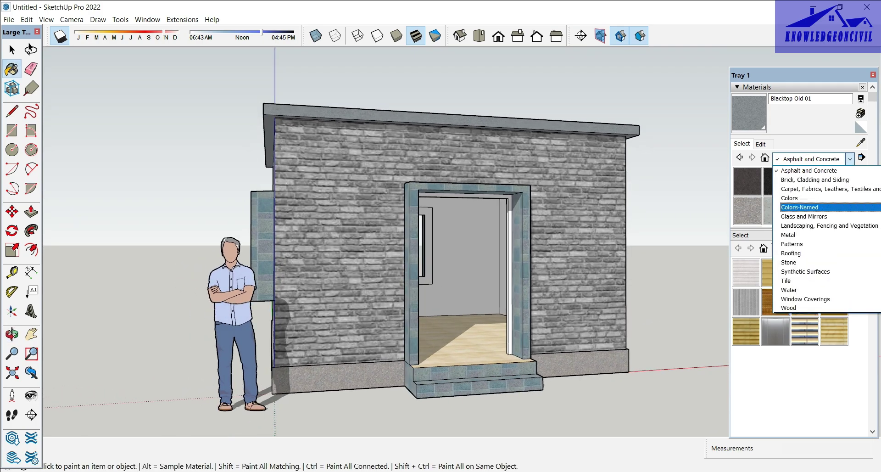
pyautogui.click(798, 200)
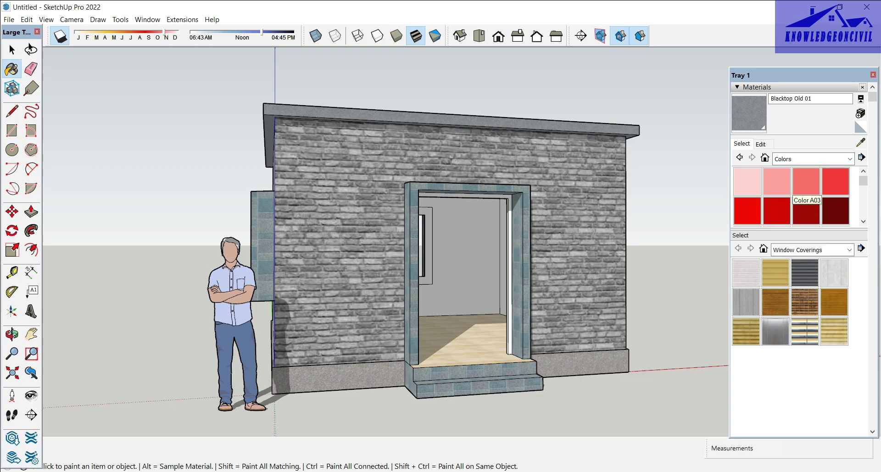
pyautogui.scroll(-2, 800, 198)
pyautogui.scroll(-2, 800, 197)
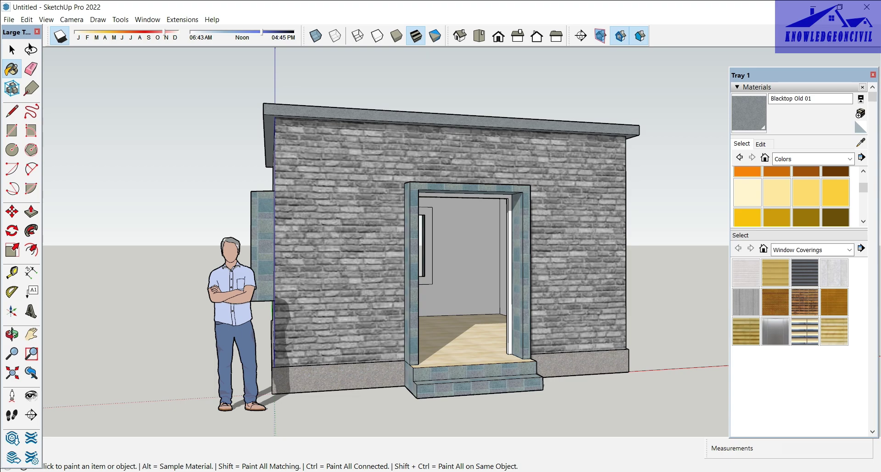
pyautogui.scroll(-2, 792, 197)
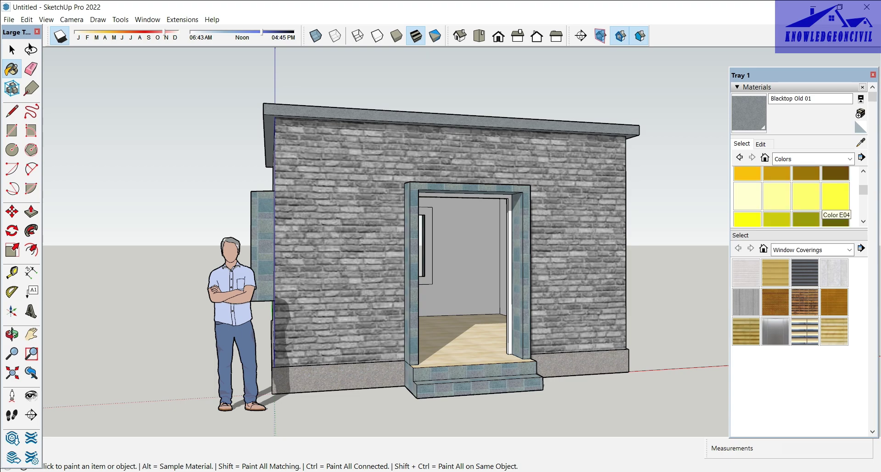
pyautogui.click(746, 220)
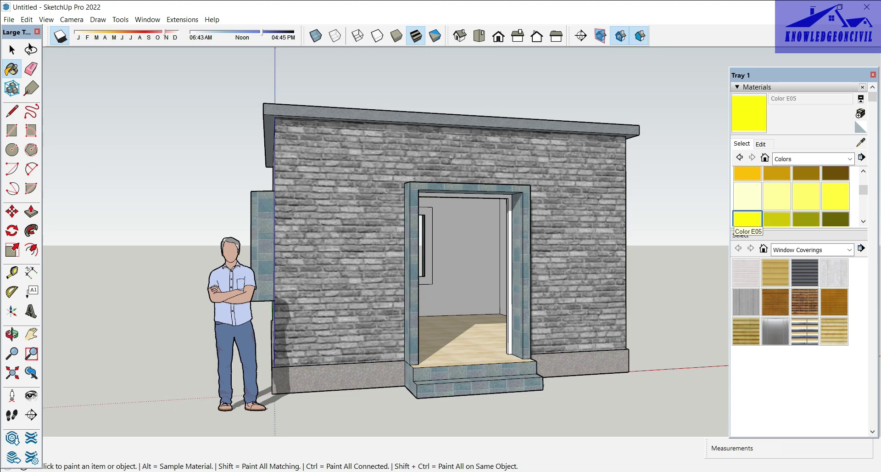
pyautogui.click(458, 257)
pyautogui.moveTo(458, 257)
pyautogui.mouseDown(button='middle')
pyautogui.moveTo(431, 257)
pyautogui.moveTo(496, 257)
pyautogui.mouseUp(button='middle')
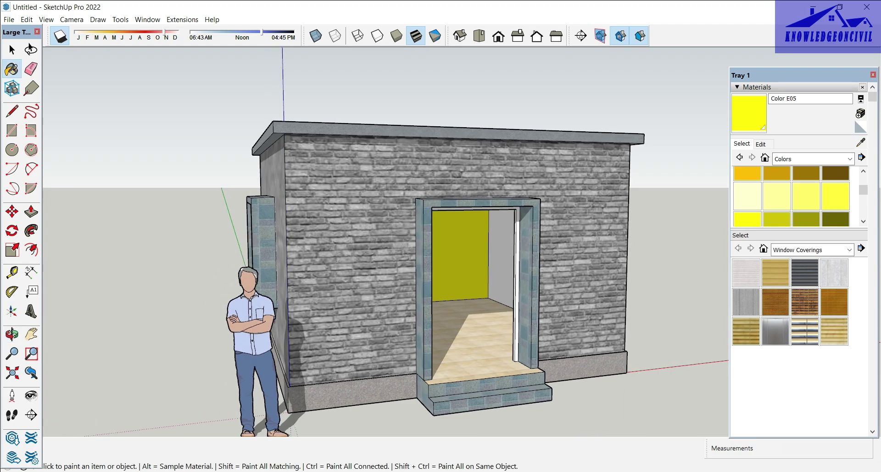
pyautogui.click(747, 197)
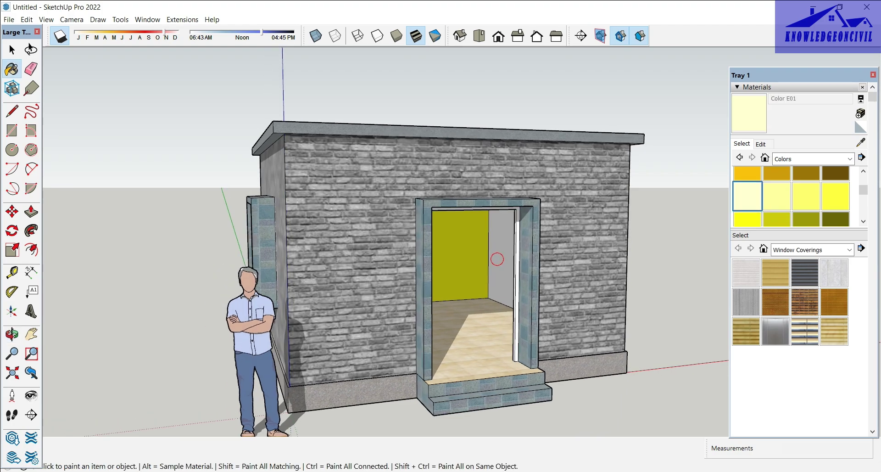
pyautogui.moveTo(497, 259)
pyautogui.mouseDown(button='middle')
pyautogui.moveTo(592, 259)
pyautogui.moveTo(385, 259)
pyautogui.moveTo(422, 259)
pyautogui.mouseUp(button='middle')
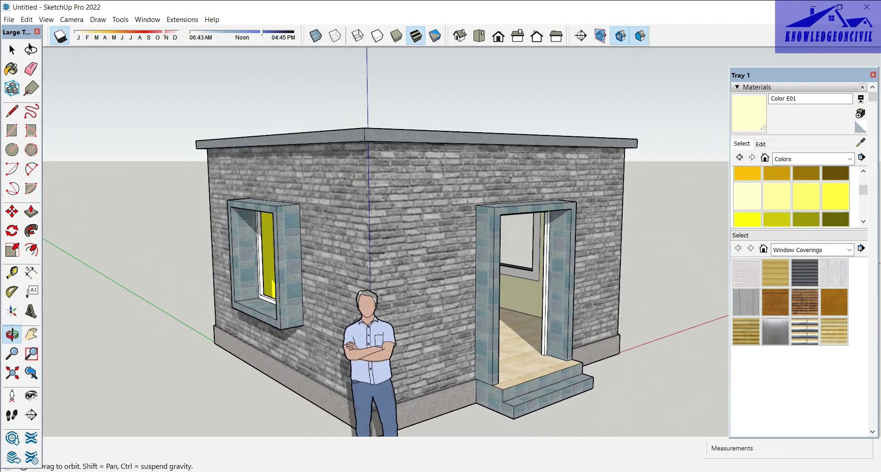
# Paint the inner door frame Color D06, then repaint it with darker Color D07
pyautogui.click(775, 173)
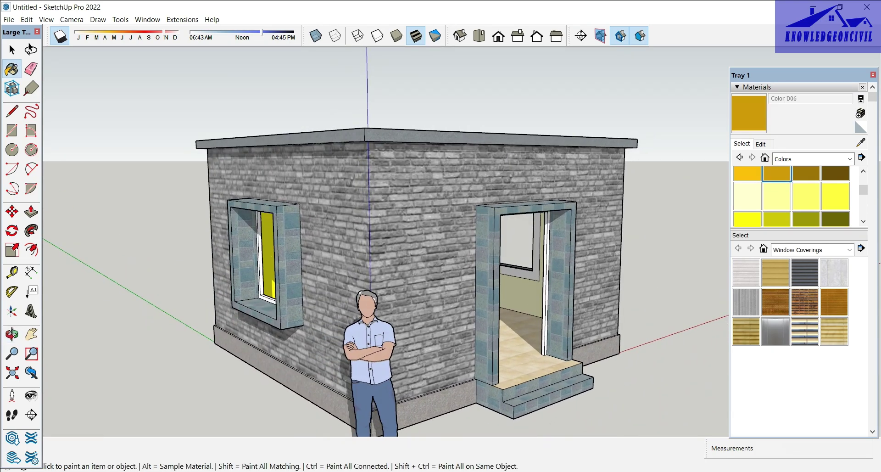
pyautogui.scroll(2, 532, 278)
pyautogui.scroll(3, 547, 282)
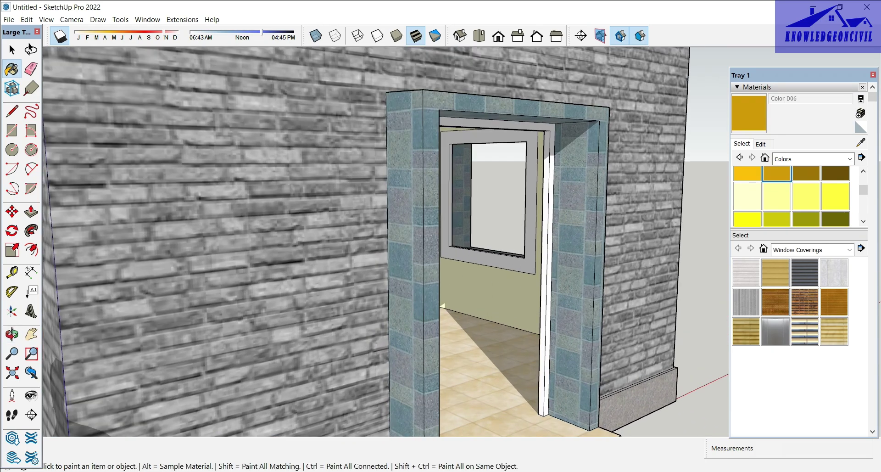
pyautogui.click(548, 282)
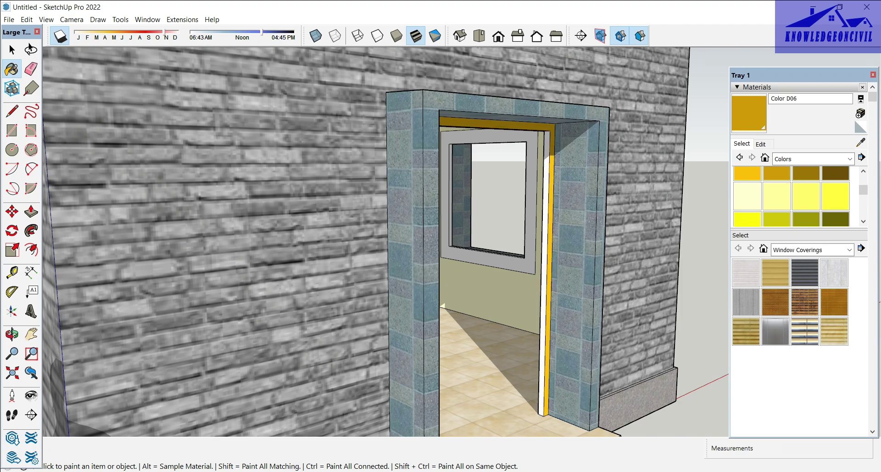
pyautogui.click(802, 170)
pyautogui.click(547, 266)
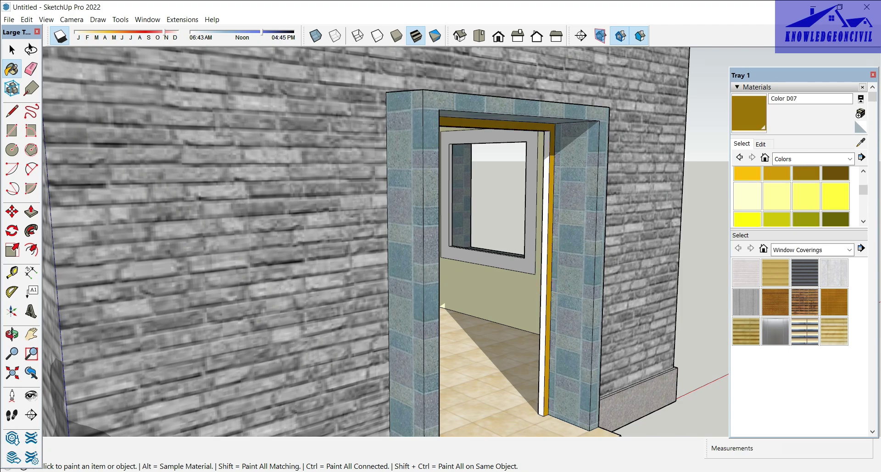
pyautogui.moveTo(546, 266); pyautogui.dragTo(455, 257, button='middle')
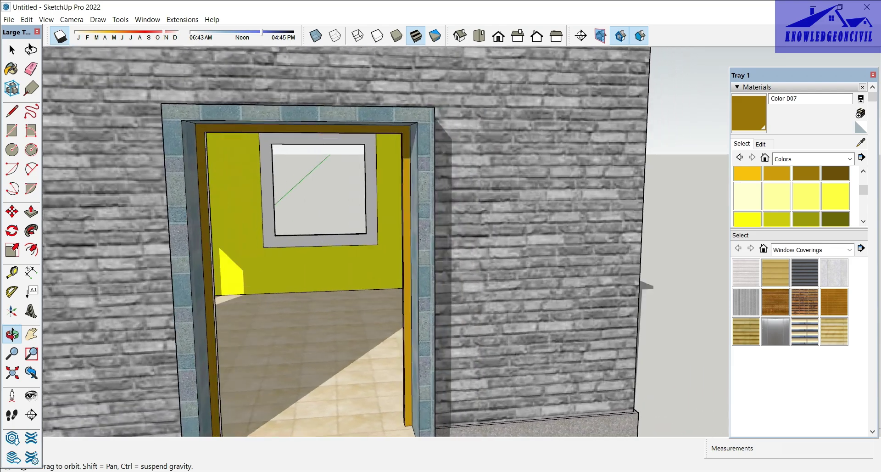
pyautogui.scroll(-2, 362, 278)
pyautogui.scroll(-2, 362, 278)
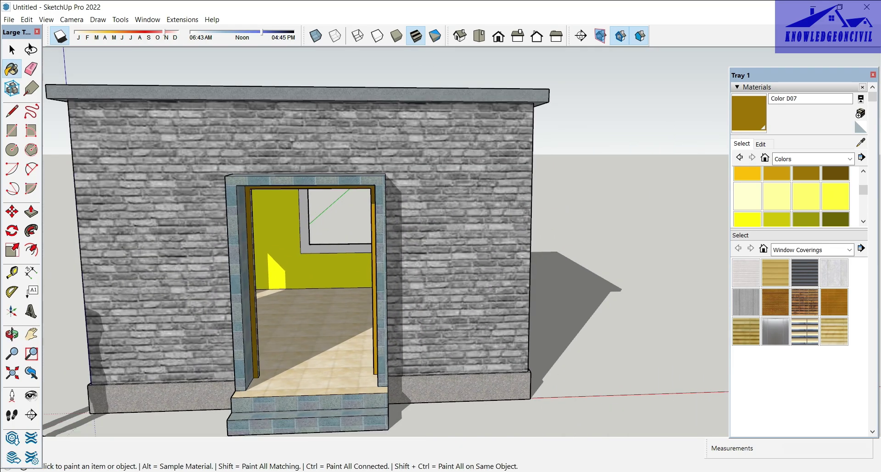
# Paint the side window's inner frame with dark brown Color D08
pyautogui.click(835, 173)
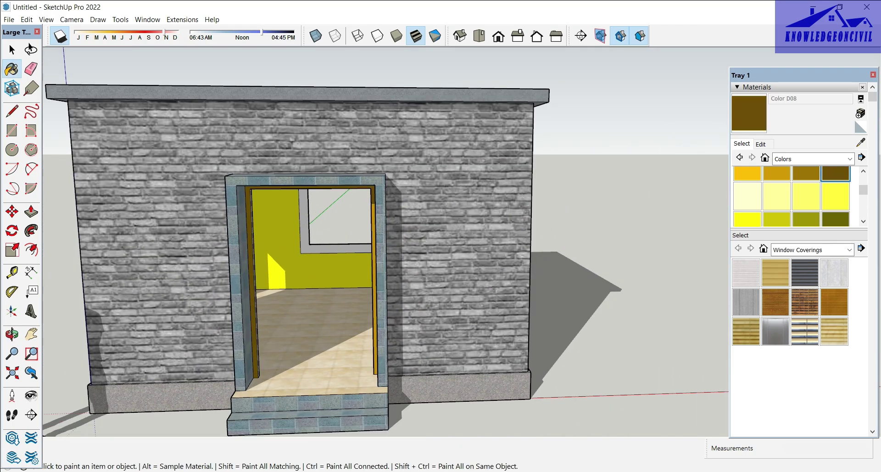
pyautogui.scroll(2, 200, 275)
pyautogui.moveTo(199, 275); pyautogui.dragTo(138, 271, button='middle')
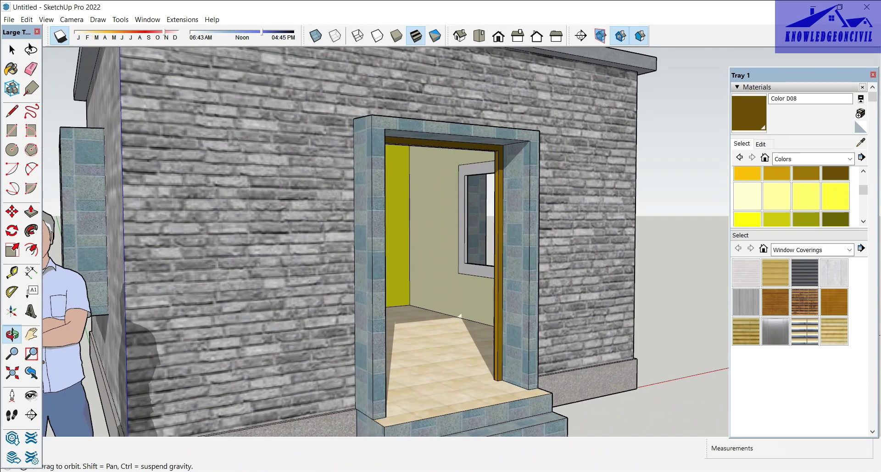
pyautogui.moveTo(413, 276)
pyautogui.mouseDown(button='middle')
pyautogui.moveTo(229, 275)
pyautogui.moveTo(234, 294)
pyautogui.mouseUp(button='middle')
pyautogui.scroll(2, 234, 293)
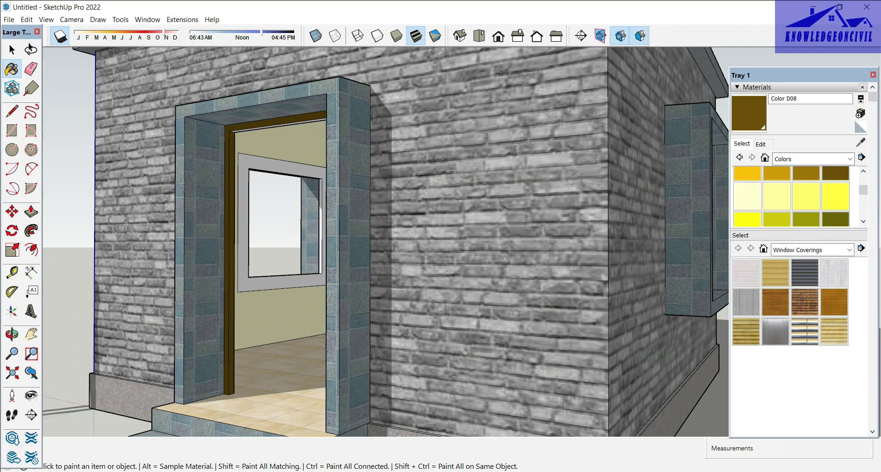
pyautogui.moveTo(256, 206); pyautogui.dragTo(276, 206, button='middle')
pyautogui.scroll(4, 257, 193)
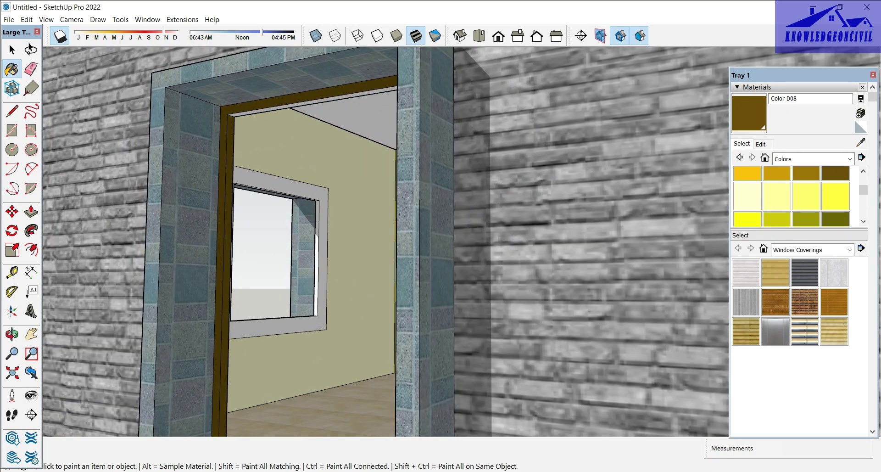
pyautogui.scroll(-3, 367, 239)
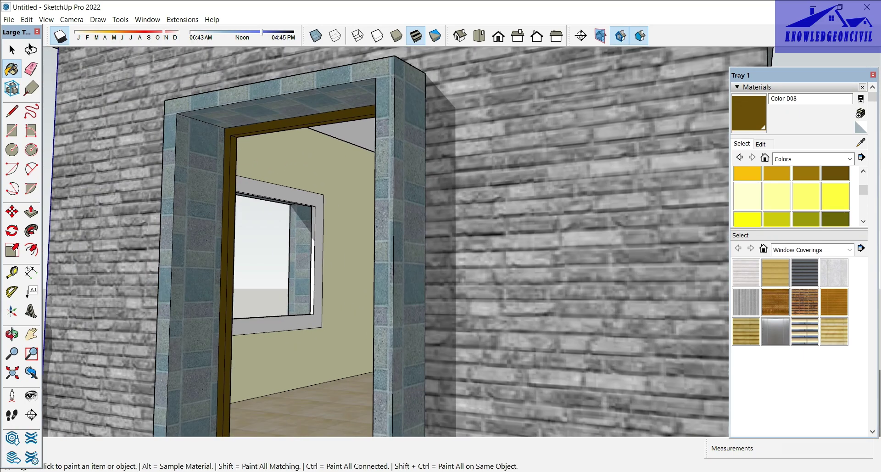
pyautogui.scroll(-3, 367, 238)
pyautogui.moveTo(322, 230); pyautogui.dragTo(413, 229, button='middle')
pyautogui.scroll(-2, 367, 239)
pyautogui.scroll(3, 321, 229)
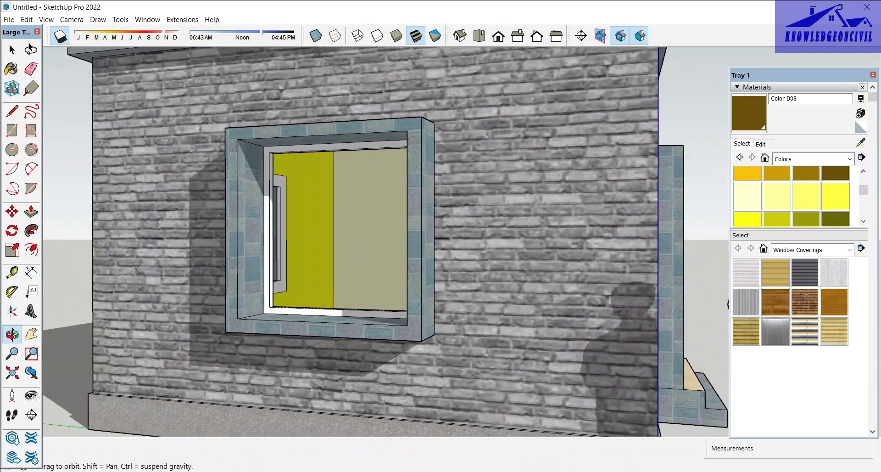
pyautogui.click(272, 157)
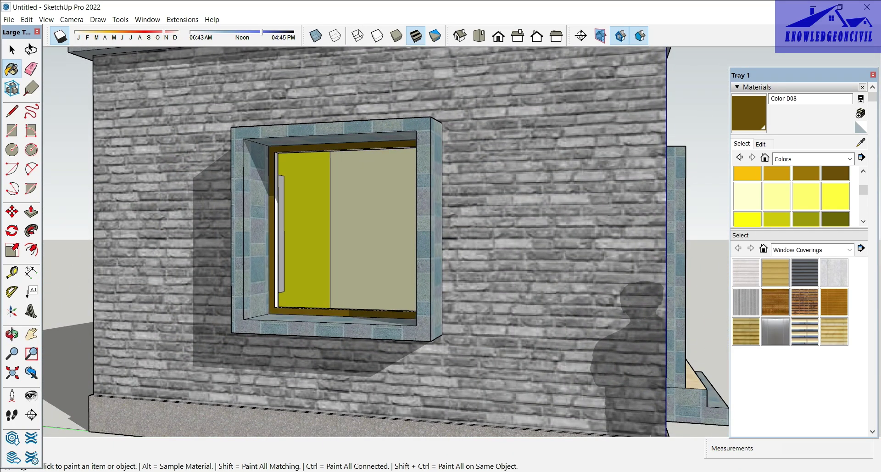
# Orbit and zoom around the house to inspect the window openings and walls
pyautogui.moveTo(272, 157); pyautogui.dragTo(368, 184, button='middle')
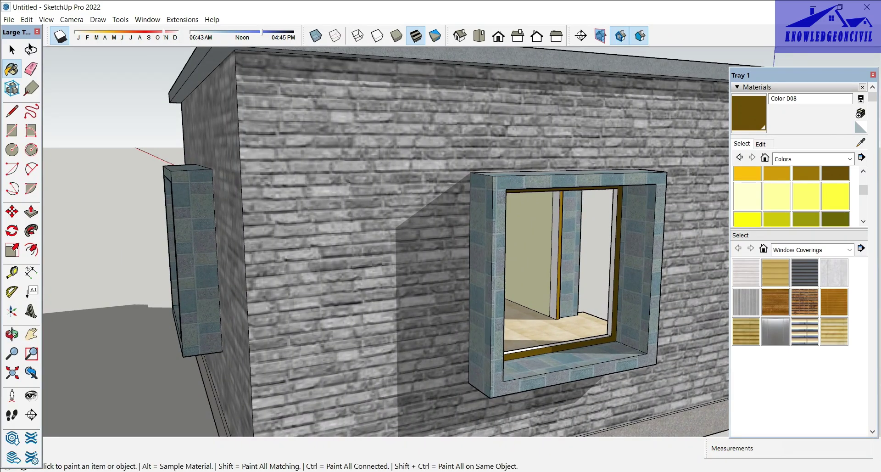
pyautogui.scroll(2, 610, 321)
pyautogui.scroll(2, 610, 321)
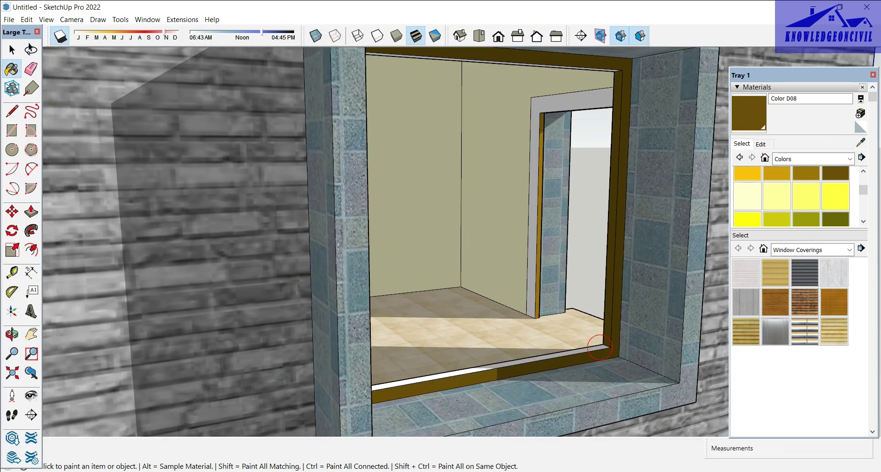
pyautogui.moveTo(599, 347); pyautogui.dragTo(413, 340, button='middle')
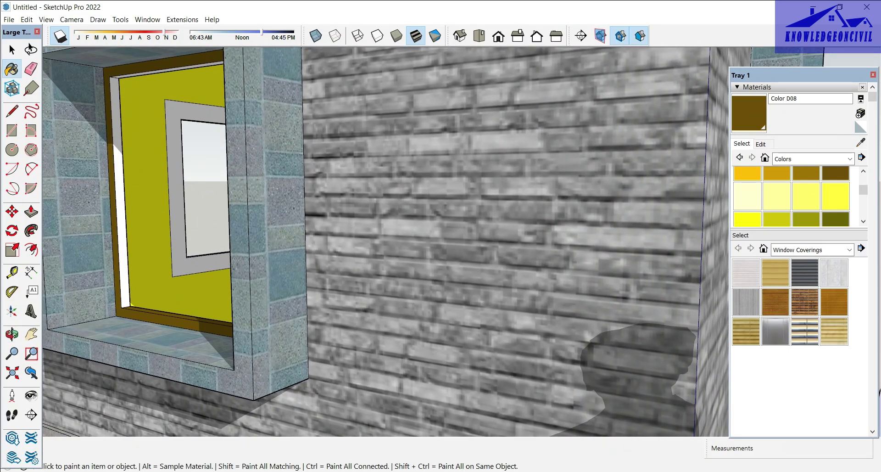
pyautogui.moveTo(413, 275); pyautogui.dragTo(202, 85, button='middle')
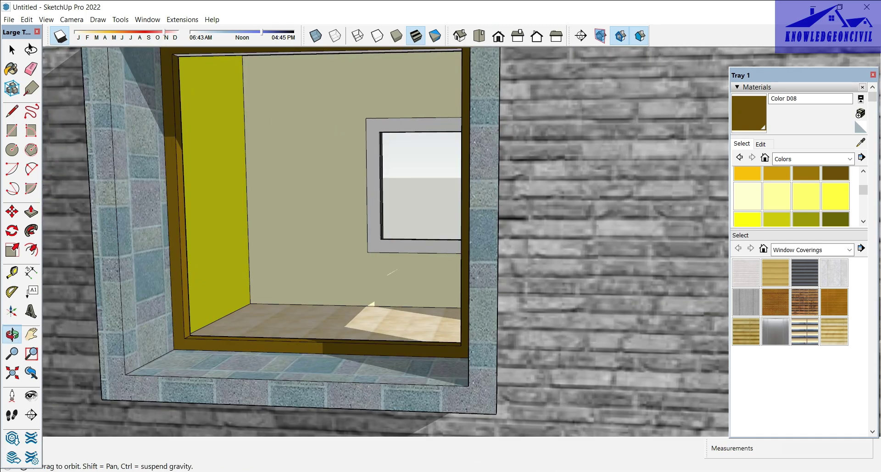
pyautogui.moveTo(413, 275); pyautogui.dragTo(369, 193, button='middle')
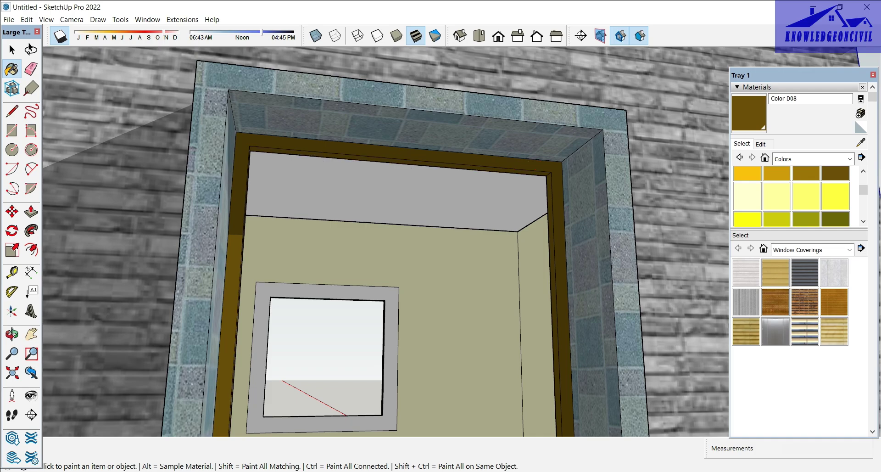
pyautogui.scroll(-10, 367, 229)
pyautogui.moveTo(367, 230)
pyautogui.mouseDown(button='middle')
pyautogui.moveTo(312, 229)
pyautogui.moveTo(373, 229)
pyautogui.mouseUp(button='middle')
pyautogui.moveTo(417, 341); pyautogui.dragTo(394, 341, button='middle')
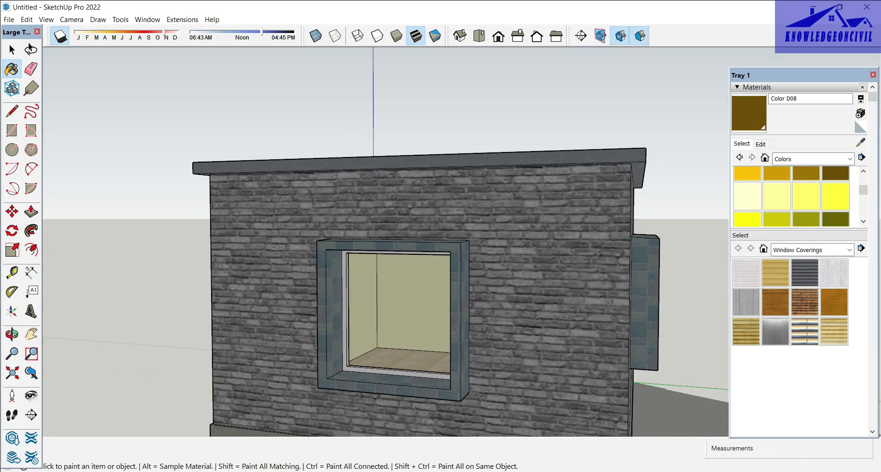
pyautogui.scroll(5, 454, 275)
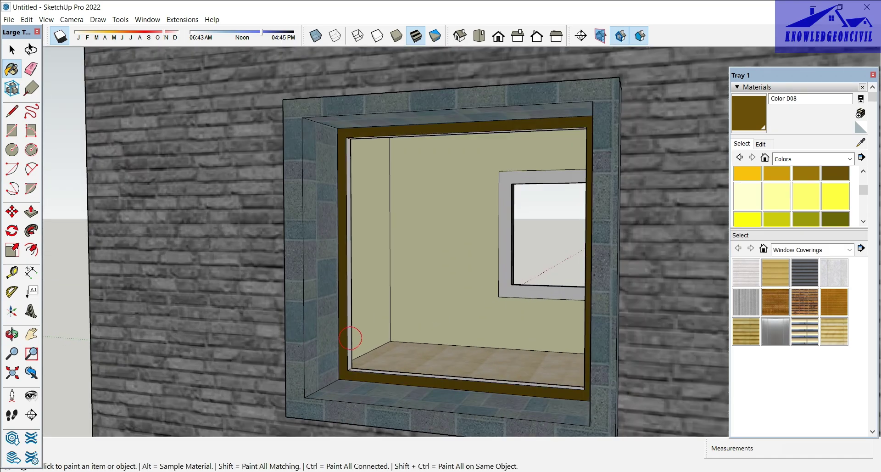
pyautogui.moveTo(299, 252); pyautogui.dragTo(326, 248, button='middle')
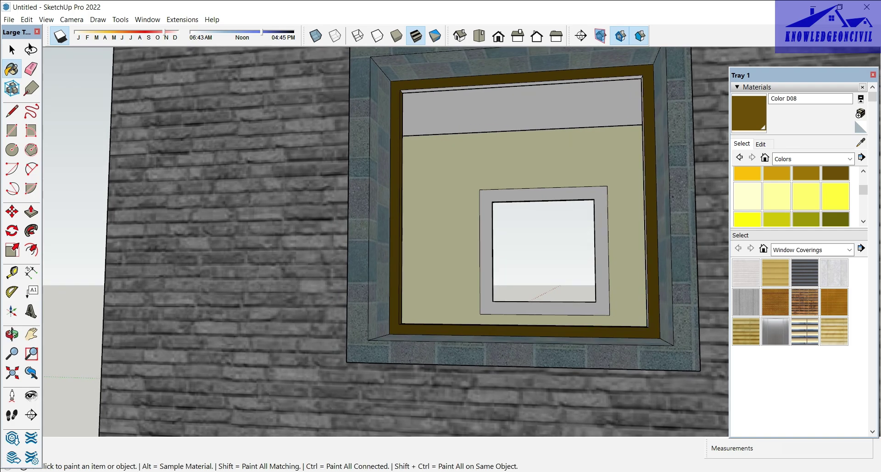
pyautogui.moveTo(528, 298); pyautogui.dragTo(500, 379, button='middle')
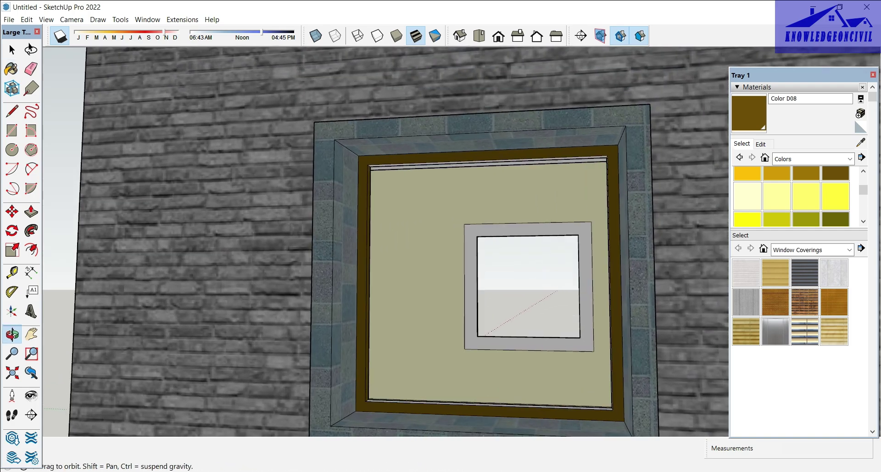
pyautogui.scroll(2, 500, 379)
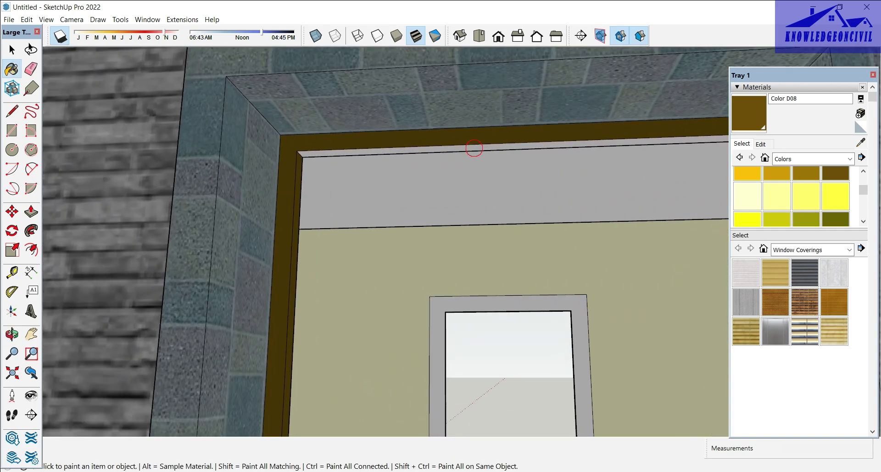
pyautogui.scroll(-5, 500, 379)
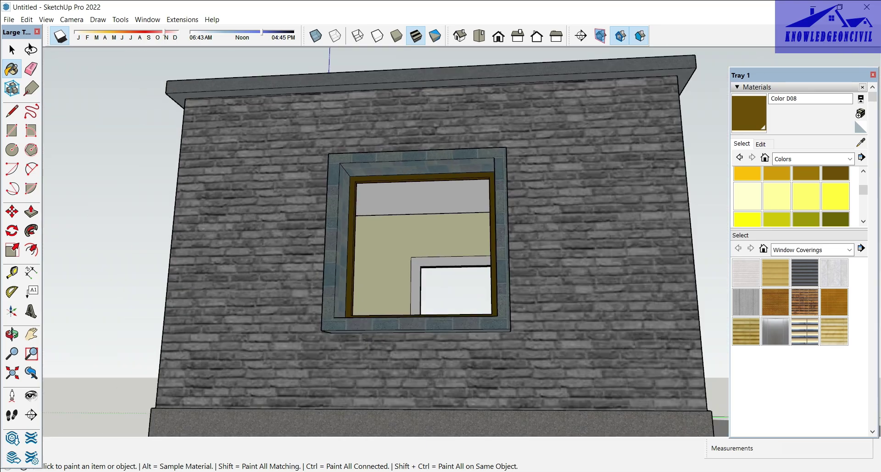
pyautogui.moveTo(413, 248); pyautogui.dragTo(477, 276, button='middle')
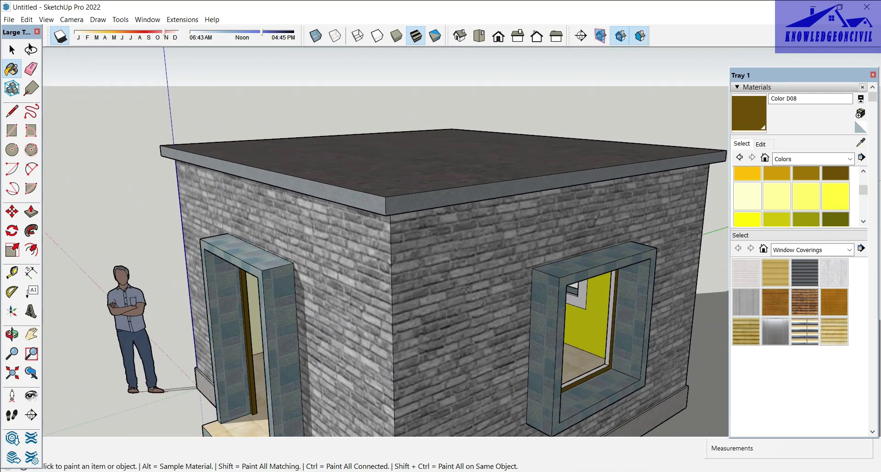
pyautogui.scroll(3, 478, 275)
pyautogui.scroll(2, 610, 367)
pyautogui.scroll(3, 610, 367)
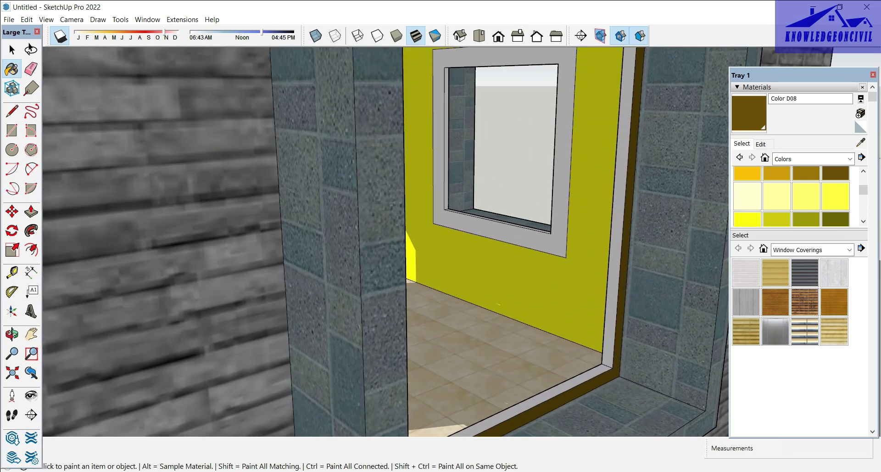
pyautogui.scroll(-3, 385, 241)
pyautogui.moveTo(385, 241); pyautogui.dragTo(321, 243, button='middle')
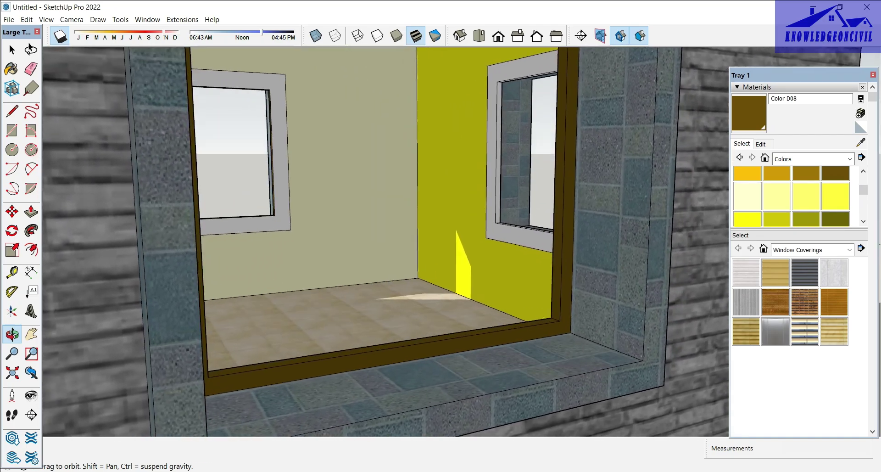
pyautogui.moveTo(386, 244); pyautogui.dragTo(550, 331, button='middle')
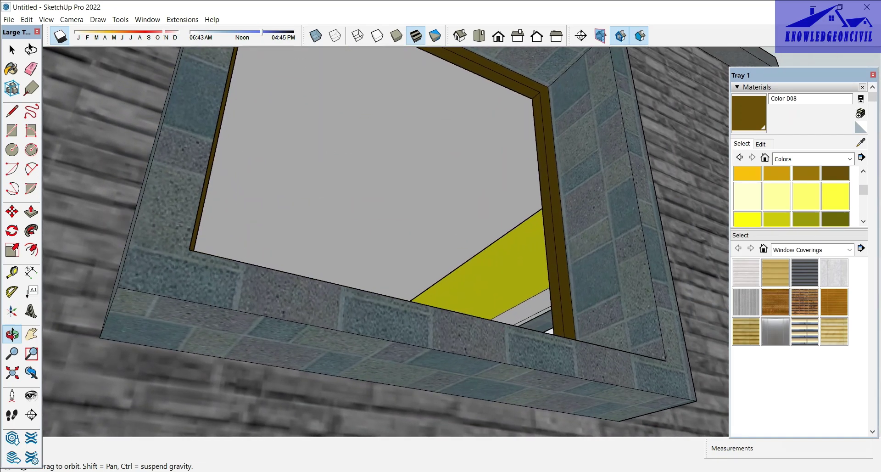
pyautogui.scroll(-3, 551, 331)
pyautogui.scroll(-3, 321, 230)
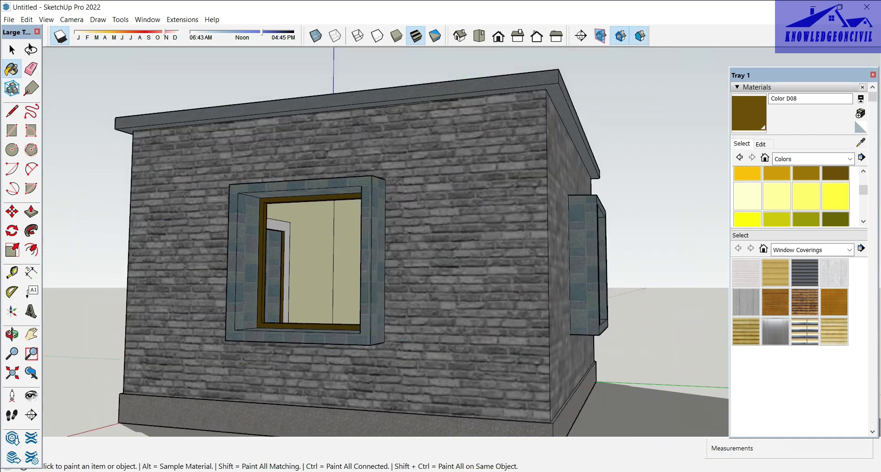
pyautogui.scroll(-2, 321, 229)
pyautogui.moveTo(348, 275); pyautogui.dragTo(413, 275, button='middle')
# Return to the Paint Bucket and orbit to view the walls with windows
pyautogui.press('b')
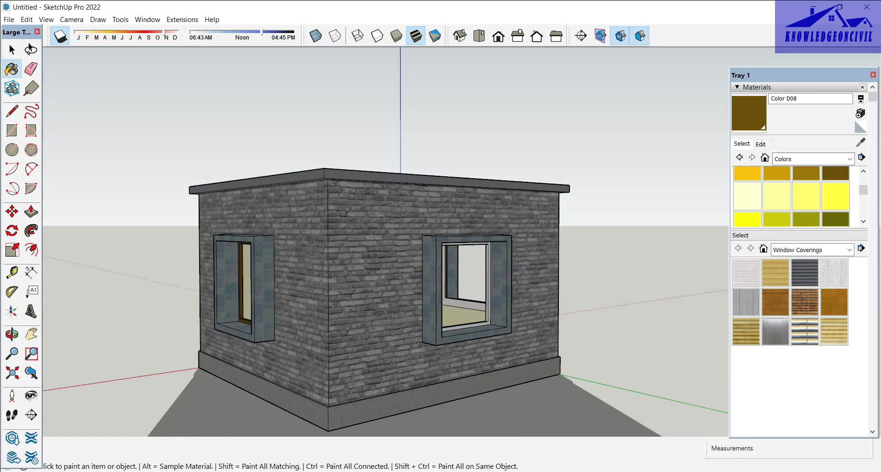
pyautogui.scroll(3, 473, 289)
pyautogui.scroll(3, 473, 289)
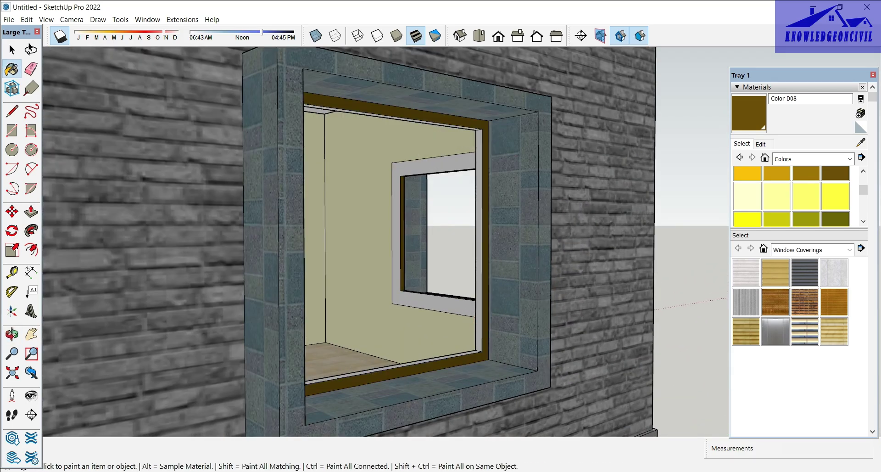
pyautogui.moveTo(480, 323); pyautogui.dragTo(459, 294, button='middle')
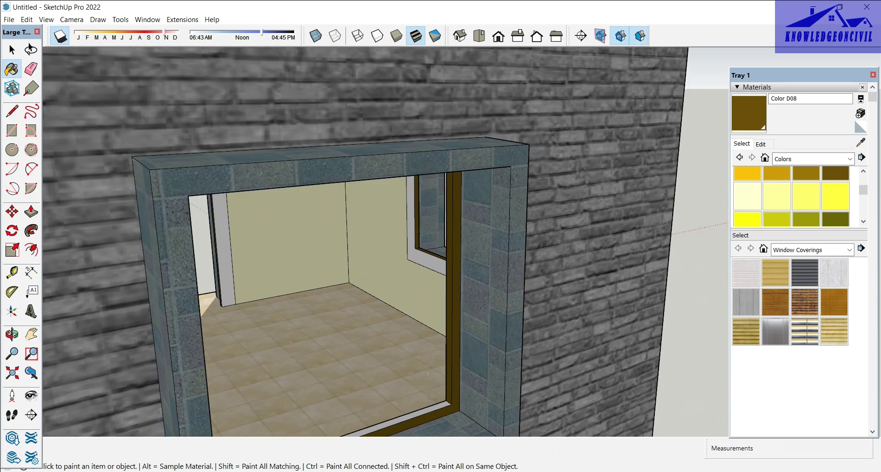
pyautogui.scroll(3, 436, 298)
pyautogui.scroll(-3, 444, 403)
pyautogui.scroll(-3, 444, 403)
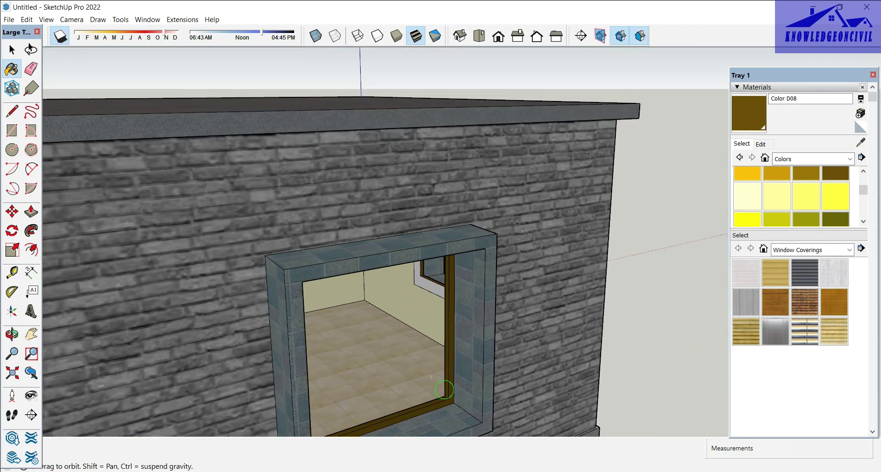
pyautogui.moveTo(444, 403); pyautogui.dragTo(376, 395, button='middle')
pyautogui.scroll(2, 115, 276)
pyautogui.scroll(2, 114, 275)
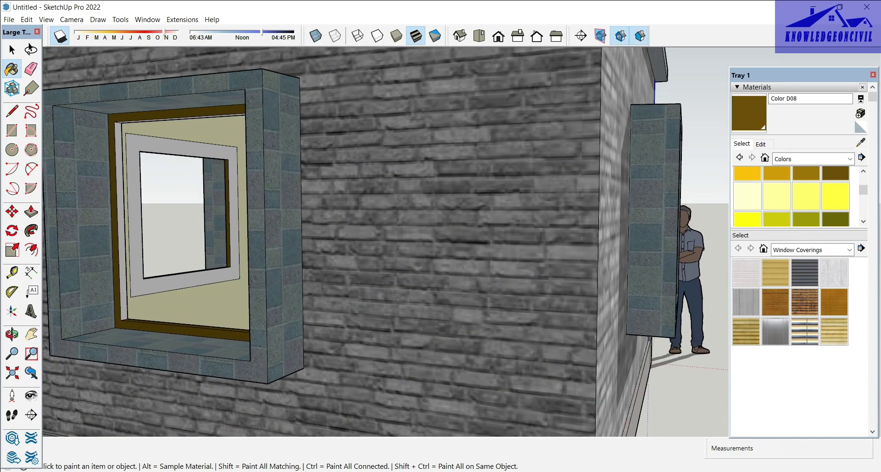
pyautogui.scroll(3, 115, 275)
pyautogui.moveTo(413, 239); pyautogui.dragTo(238, 230, button='middle')
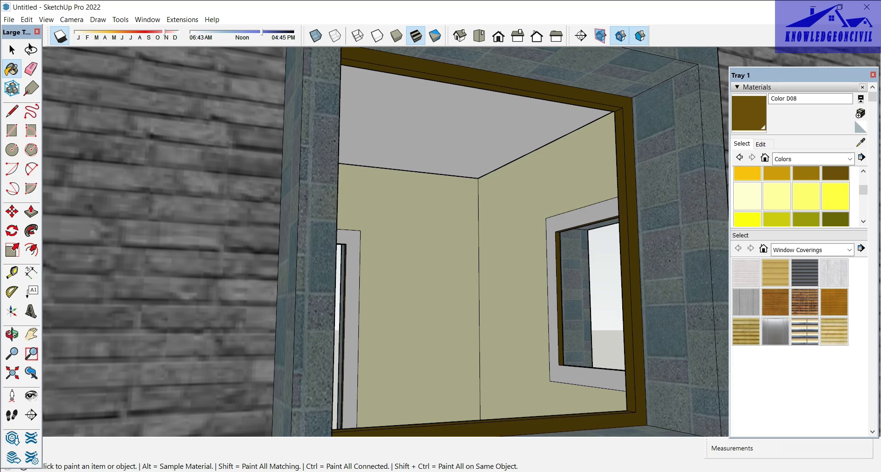
pyautogui.scroll(-3, 493, 186)
pyautogui.moveTo(493, 273); pyautogui.dragTo(321, 257, button='middle')
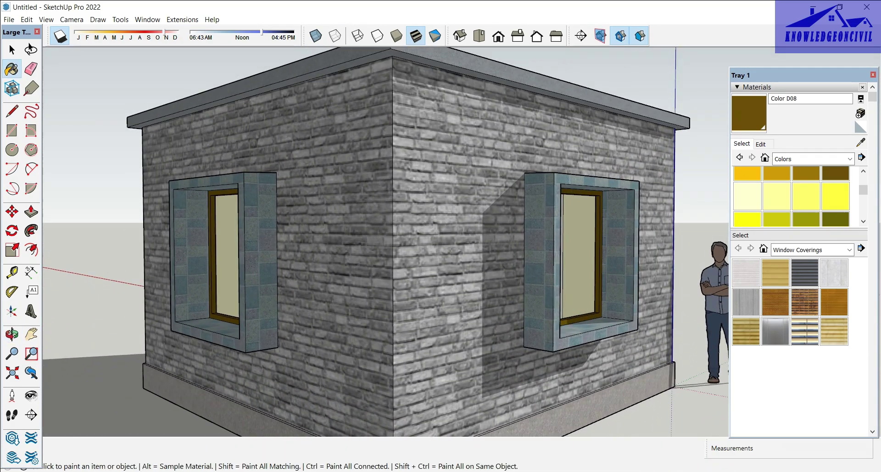
pyautogui.moveTo(604, 340); pyautogui.dragTo(229, 340, button='middle')
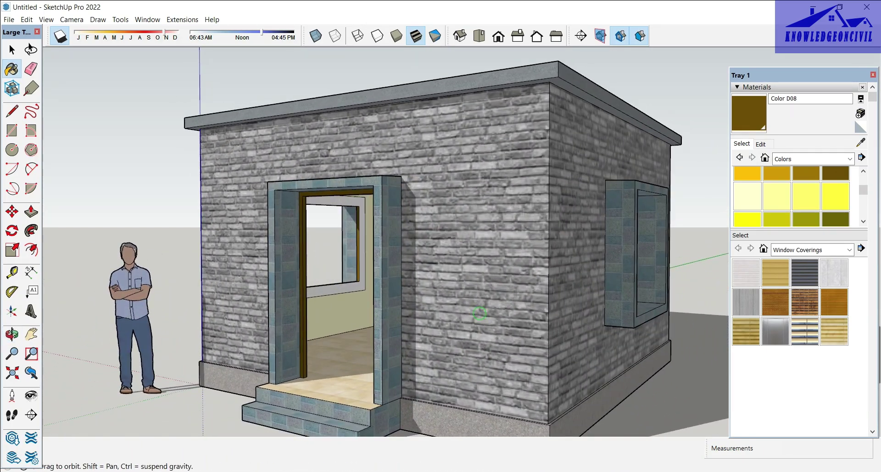
pyautogui.moveTo(479, 313)
pyautogui.mouseDown(button='middle')
pyautogui.moveTo(573, 313)
pyautogui.moveTo(528, 313)
pyautogui.mouseUp(button='middle')
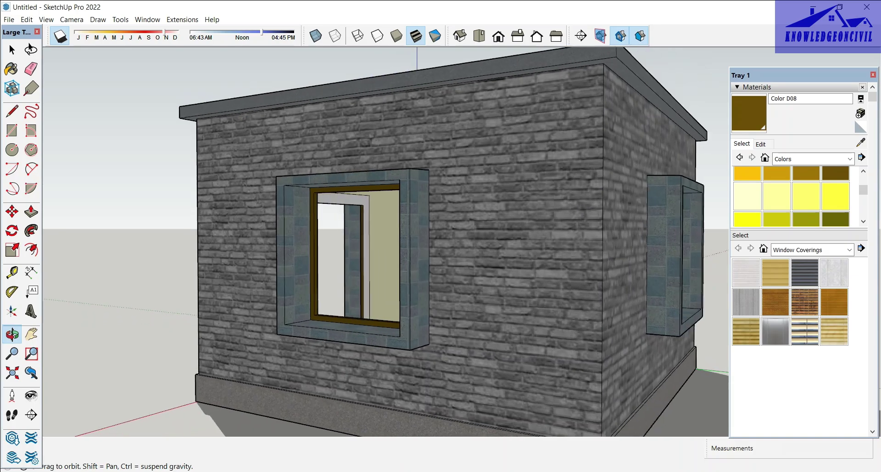
pyautogui.moveTo(438, 314)
pyautogui.mouseDown(button='middle')
pyautogui.moveTo(377, 314)
pyautogui.moveTo(386, 344)
pyautogui.moveTo(360, 373)
pyautogui.moveTo(299, 373)
pyautogui.moveTo(367, 349)
pyautogui.mouseUp(button='middle')
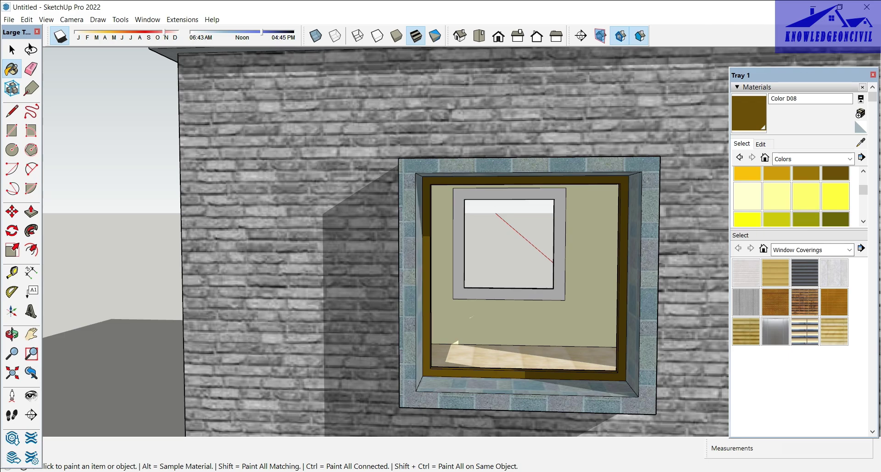
# Paint the inner window frame yellow Color E05, then orbit to look through the doorway
pyautogui.click(558, 238)
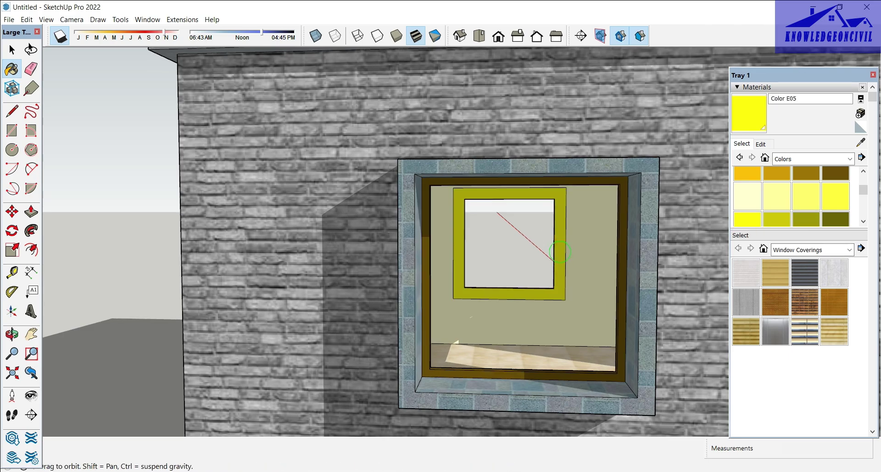
pyautogui.moveTo(557, 238)
pyautogui.mouseDown(button='middle')
pyautogui.moveTo(331, 243)
pyautogui.moveTo(450, 243)
pyautogui.moveTo(396, 243)
pyautogui.mouseUp(button='middle')
pyautogui.scroll(-5, 450, 240)
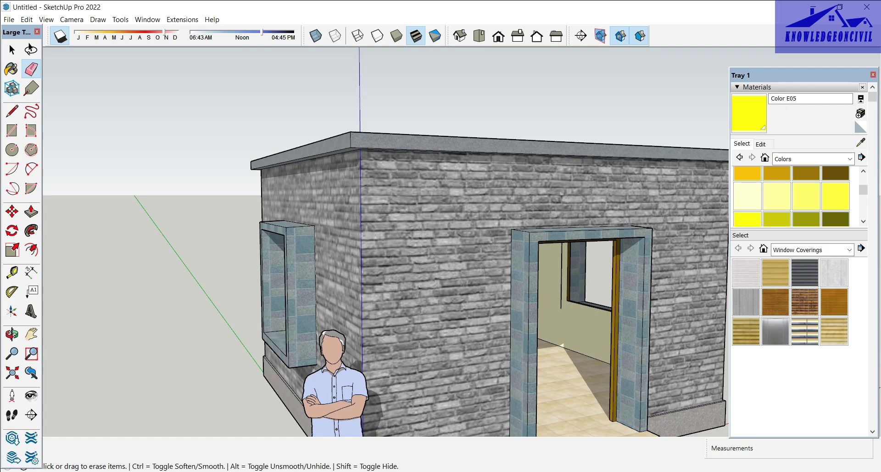
pyautogui.moveTo(554, 298); pyautogui.dragTo(727, 297, button='middle')
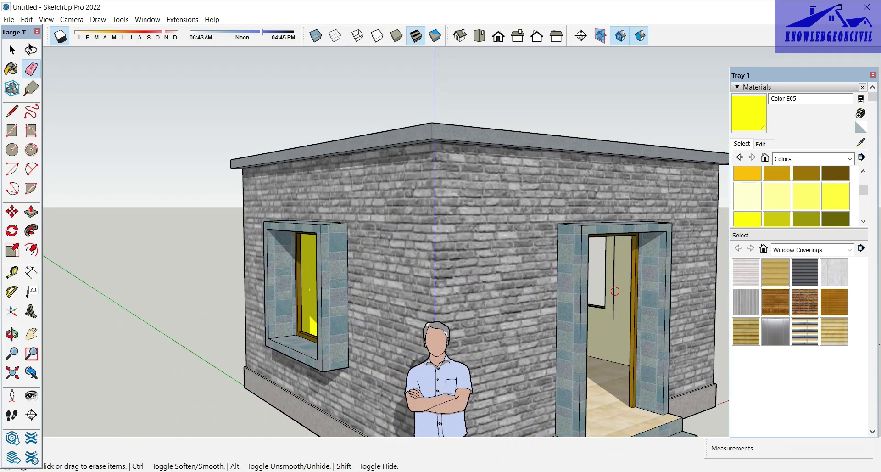
pyautogui.moveTo(613, 284); pyautogui.dragTo(567, 362, button='middle')
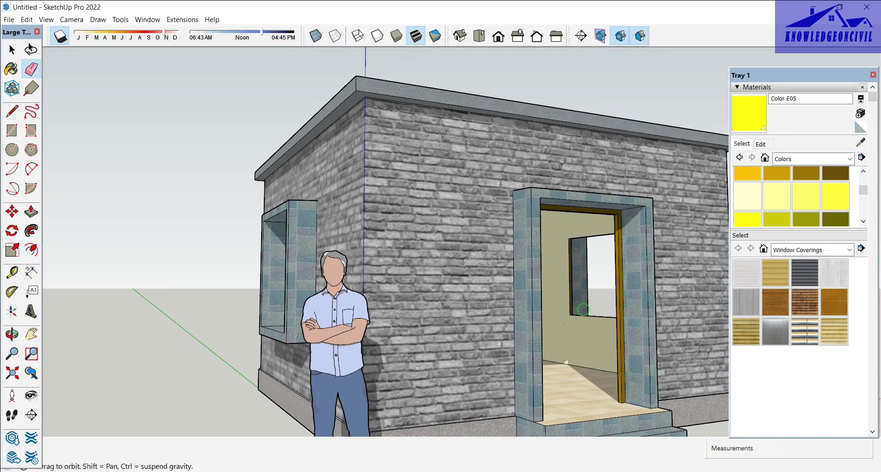
pyautogui.moveTo(583, 309); pyautogui.dragTo(463, 309, button='middle')
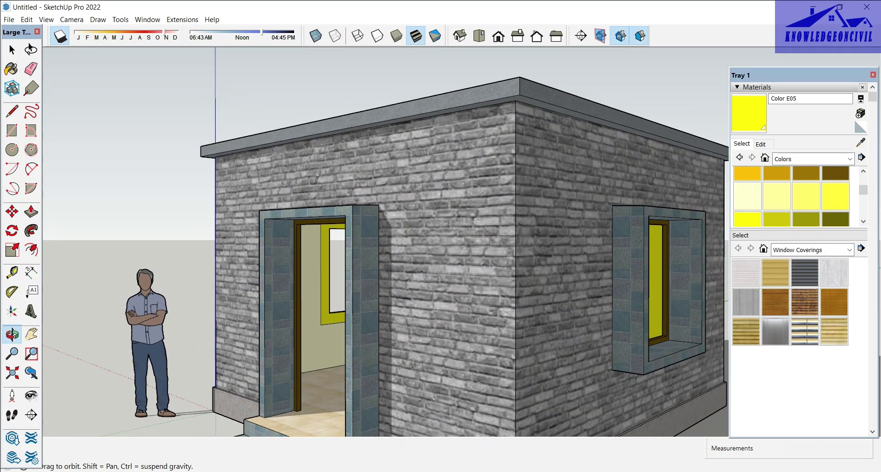
pyautogui.scroll(3, 293, 358)
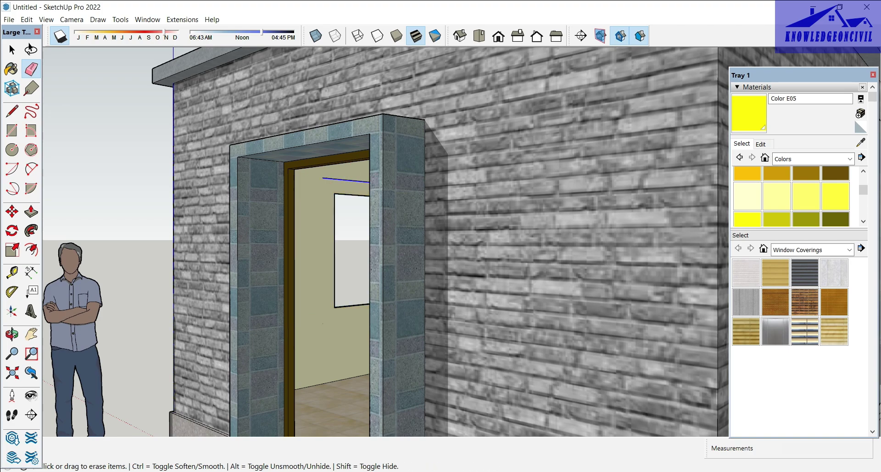
pyautogui.moveTo(367, 275); pyautogui.dragTo(413, 276, button='middle')
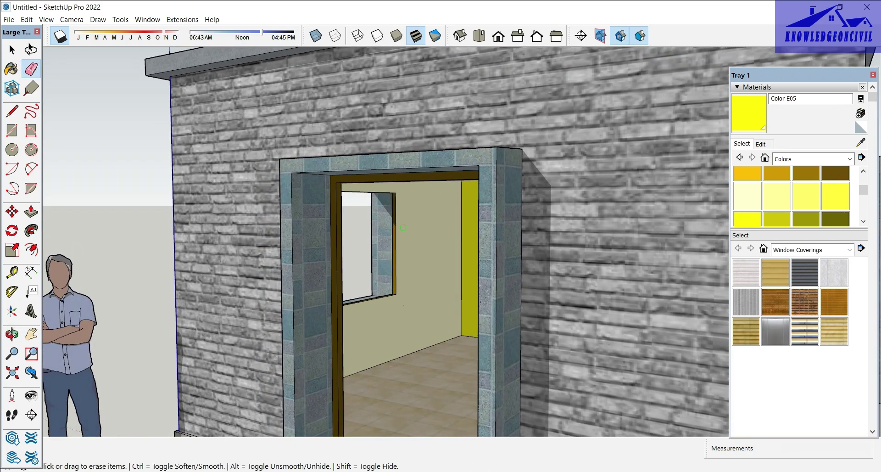
pyautogui.moveTo(403, 228); pyautogui.dragTo(477, 227, button='middle')
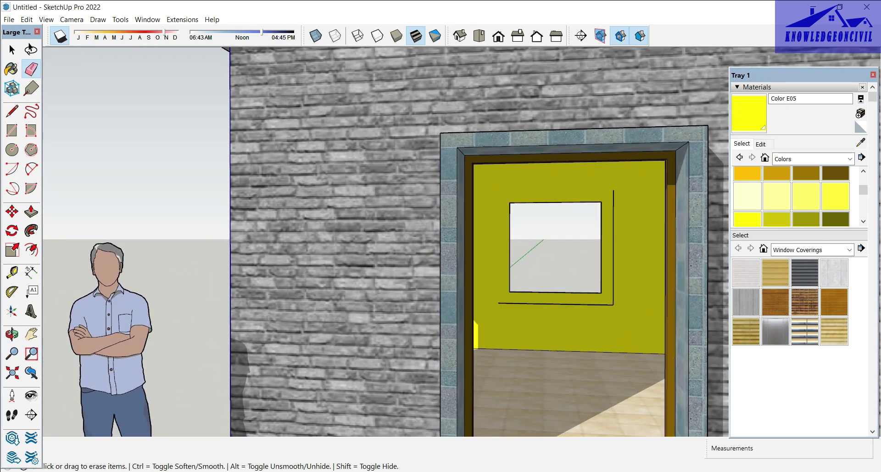
pyautogui.scroll(-2, 491, 339)
pyautogui.scroll(-1, 491, 340)
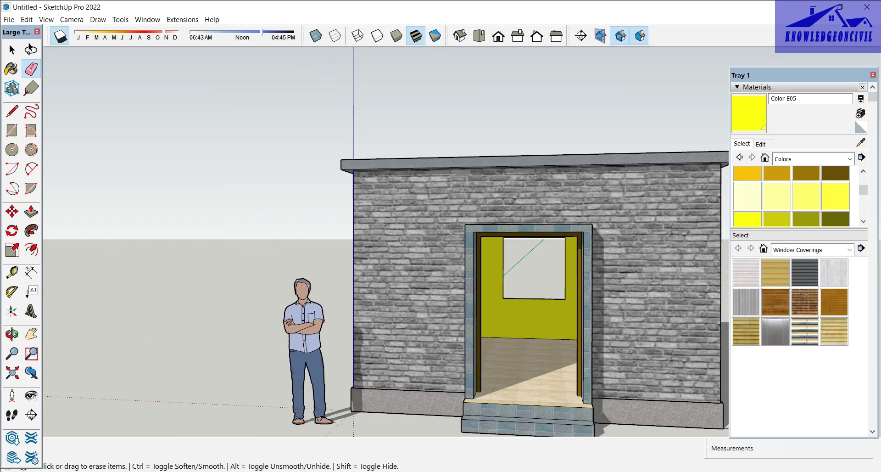
pyautogui.scroll(-1, 491, 339)
pyautogui.moveTo(413, 276); pyautogui.dragTo(486, 275, button='middle')
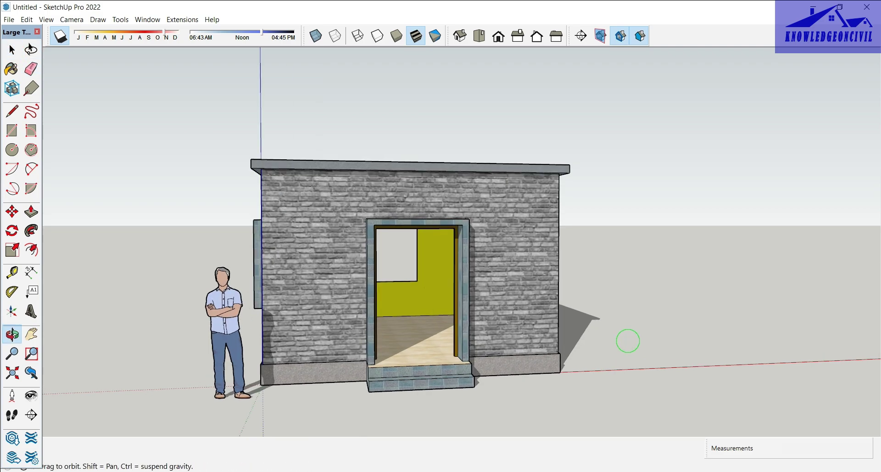
# Orbit around the house to inspect the window wall, the corner with the person figure, and the door steps
pyautogui.moveTo(627, 395); pyautogui.dragTo(390, 390, button='middle')
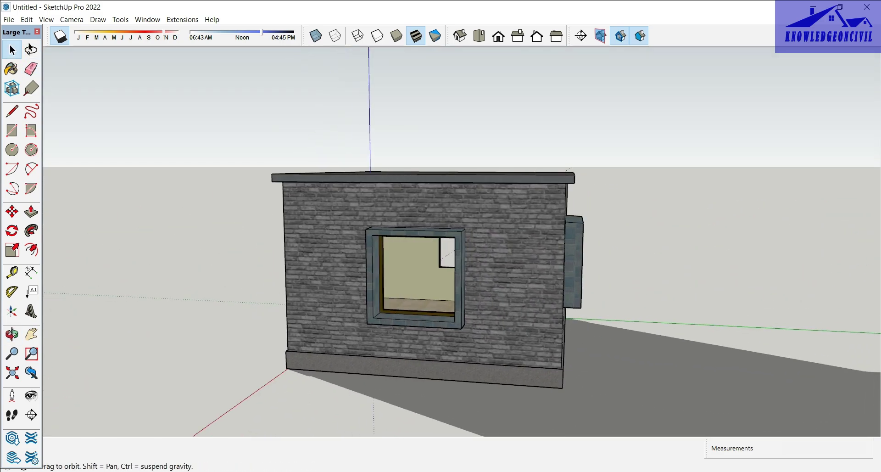
pyautogui.moveTo(683, 349)
pyautogui.mouseDown(button='middle')
pyautogui.moveTo(596, 349)
pyautogui.moveTo(665, 348)
pyautogui.mouseUp(button='middle')
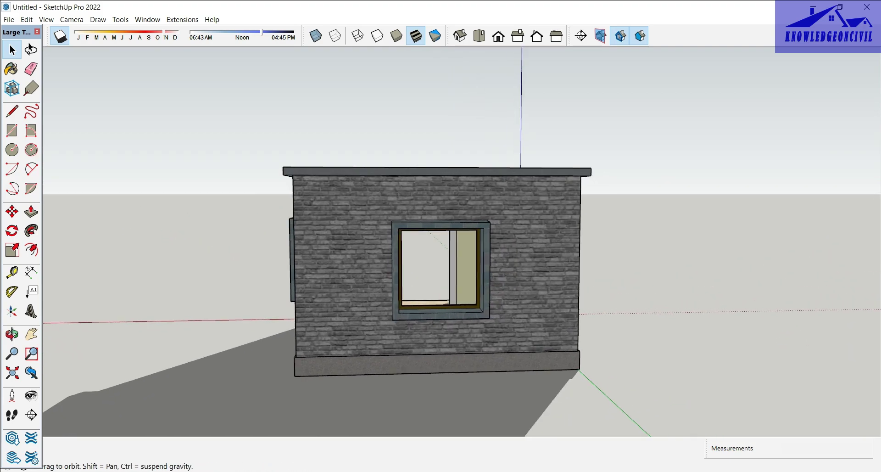
pyautogui.moveTo(706, 329); pyautogui.dragTo(780, 329, button='middle')
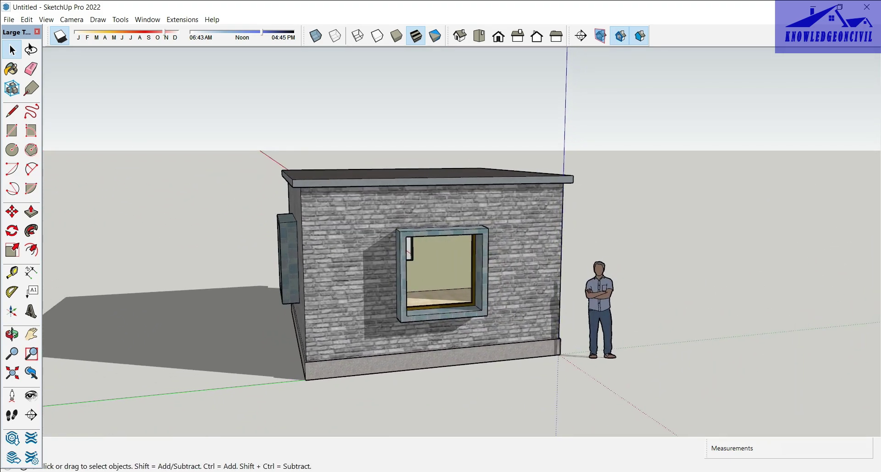
pyautogui.moveTo(459, 390)
pyautogui.mouseDown(button='middle')
pyautogui.moveTo(624, 390)
pyautogui.moveTo(624, 381)
pyautogui.moveTo(771, 353)
pyautogui.moveTo(624, 339)
pyautogui.mouseUp(button='middle')
pyautogui.moveTo(624, 340); pyautogui.dragTo(541, 346)
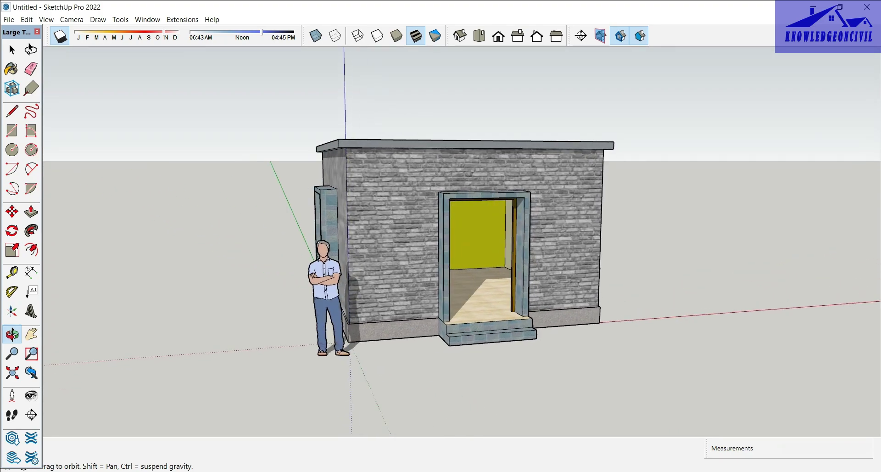
# Switch back to Select and move the Shadows time slider to an earlier time of day
pyautogui.press('space')
pyautogui.scroll(3, 411, 269)
pyautogui.scroll(1, 411, 268)
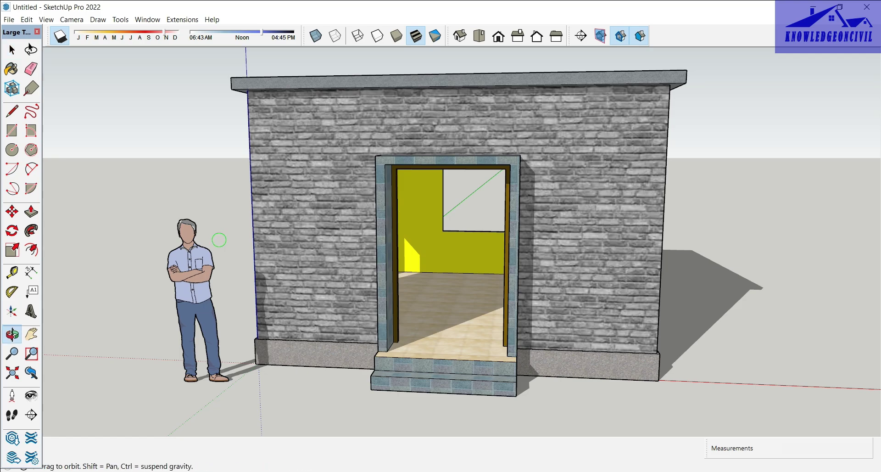
pyautogui.moveTo(219, 240)
pyautogui.mouseDown()
pyautogui.moveTo(128, 241)
pyautogui.moveTo(312, 238)
pyautogui.mouseUp()
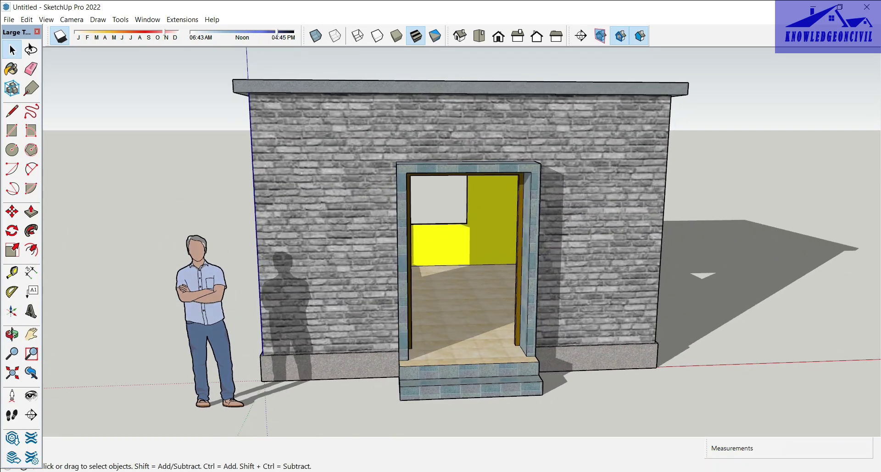
pyautogui.moveTo(276, 31)
pyautogui.mouseDown()
pyautogui.moveTo(212, 31)
pyautogui.moveTo(233, 31)
pyautogui.mouseUp()
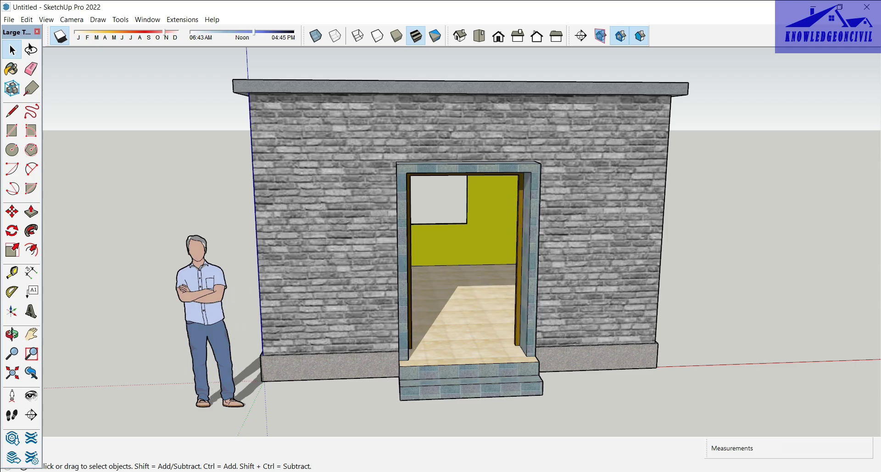
pyautogui.moveTo(239, 202); pyautogui.dragTo(197, 229, button='middle')
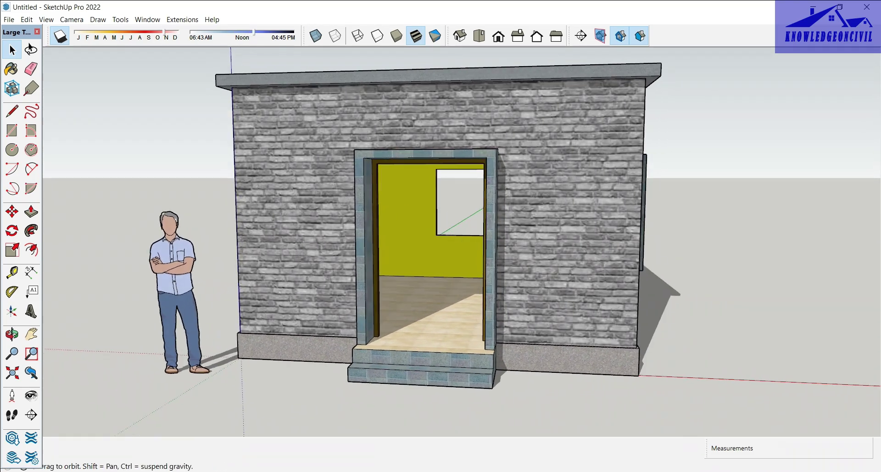